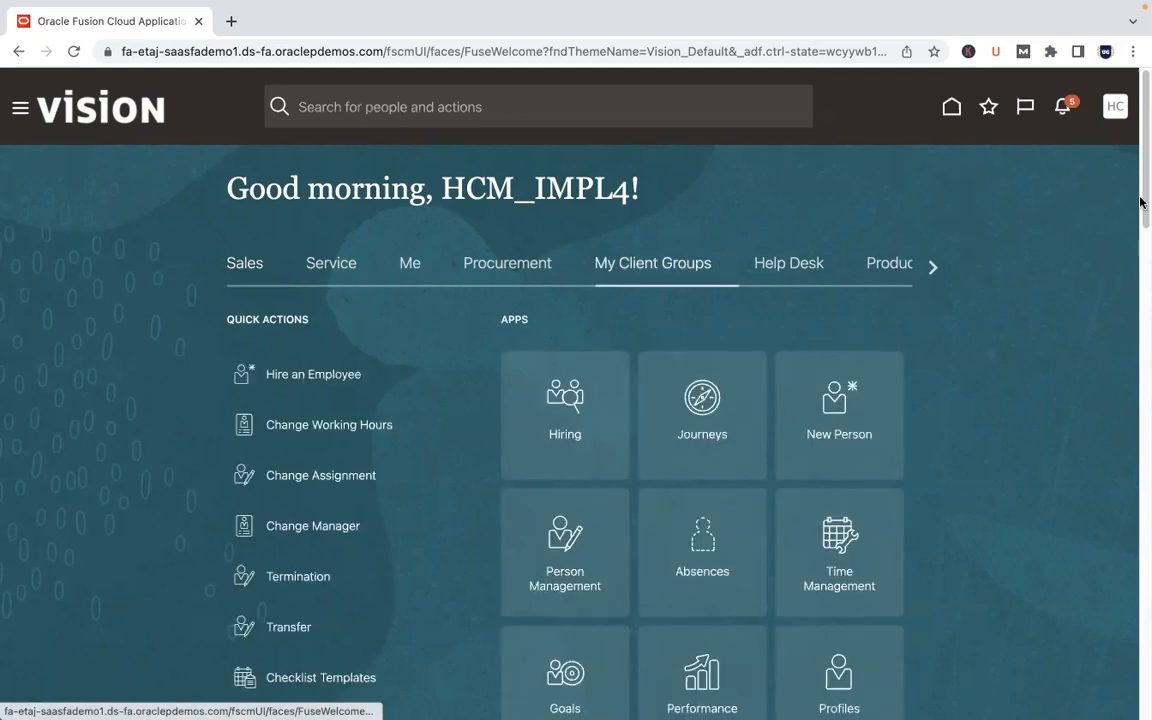
Step: Open the Workforce Structures work area from the My Client Groups apps
drag(1140, 183, 1142, 307)
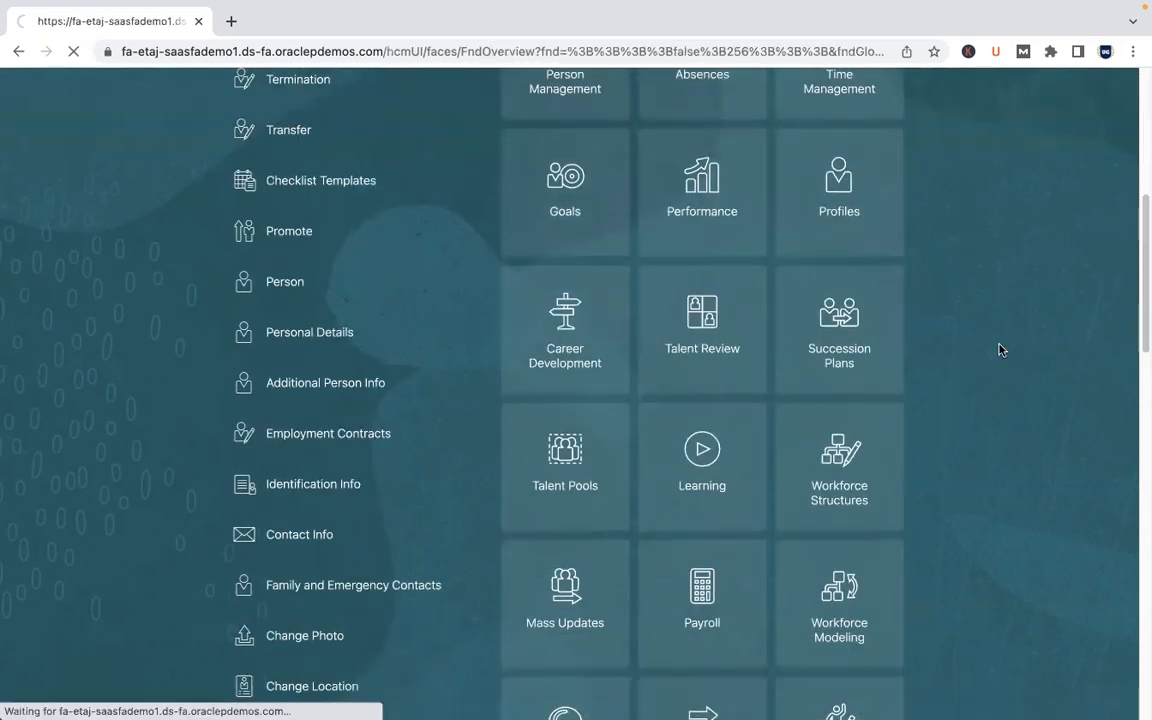
key(ctrl+Left)
key(ctrl+Right)
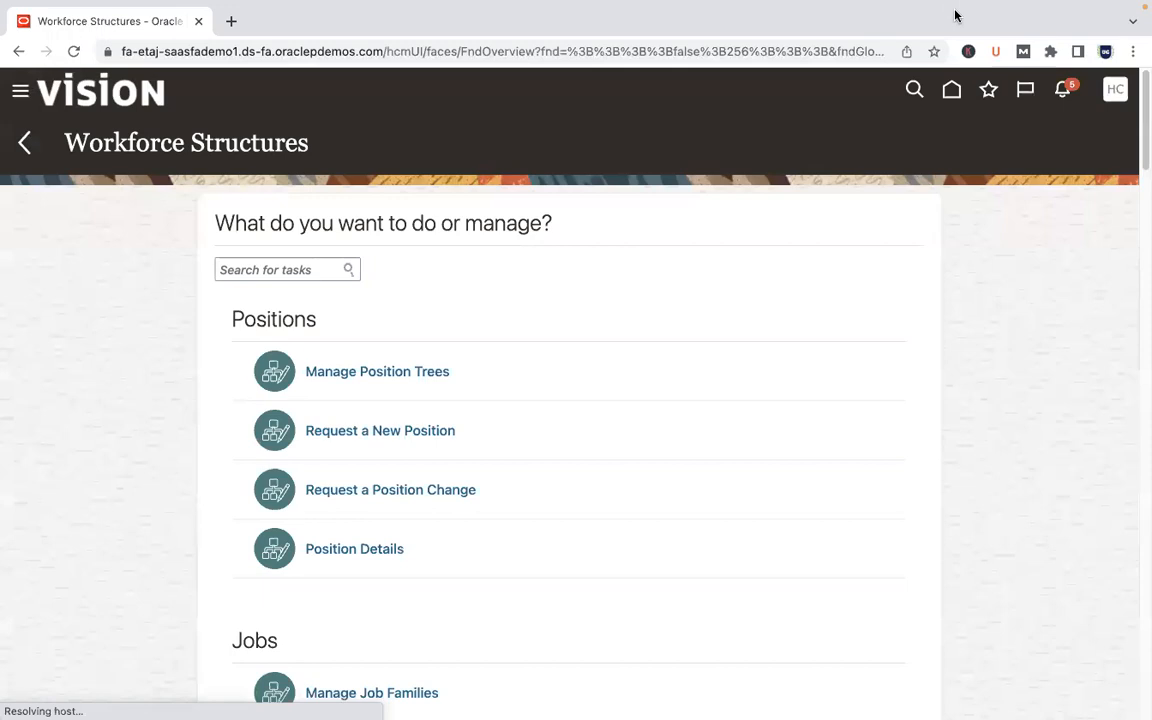
Step: Go to Setup and Maintenance and switch the setup offering to Workforce Deployment
click(1120, 92)
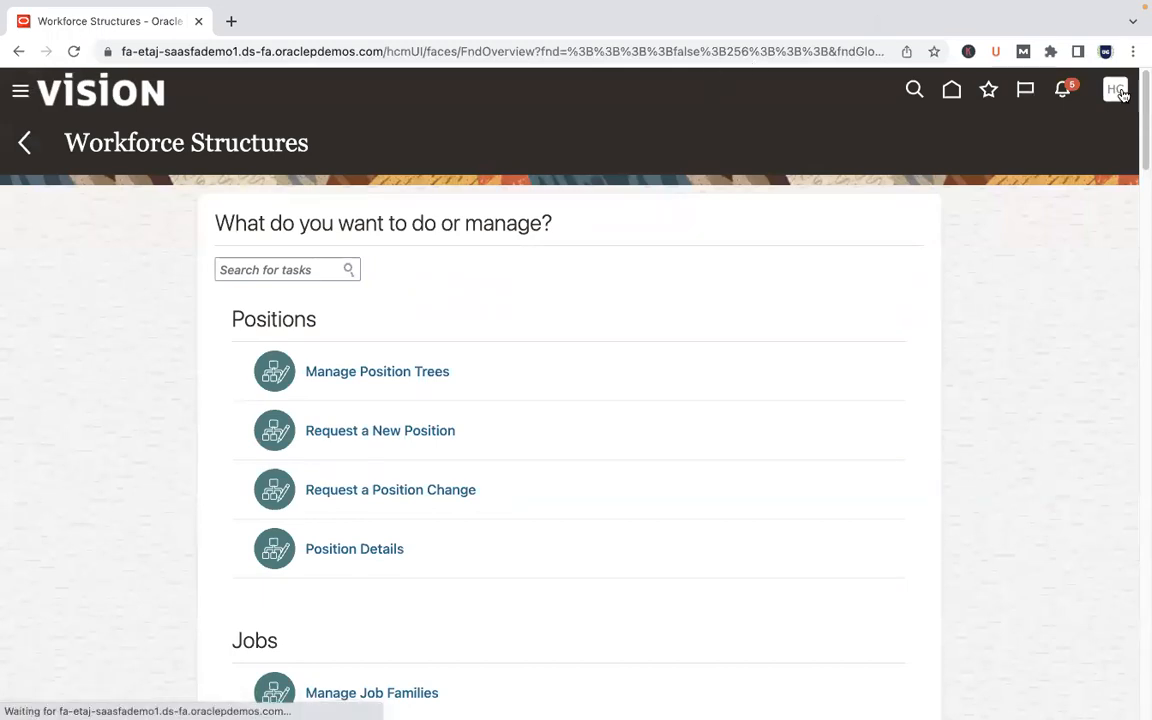
click(880, 334)
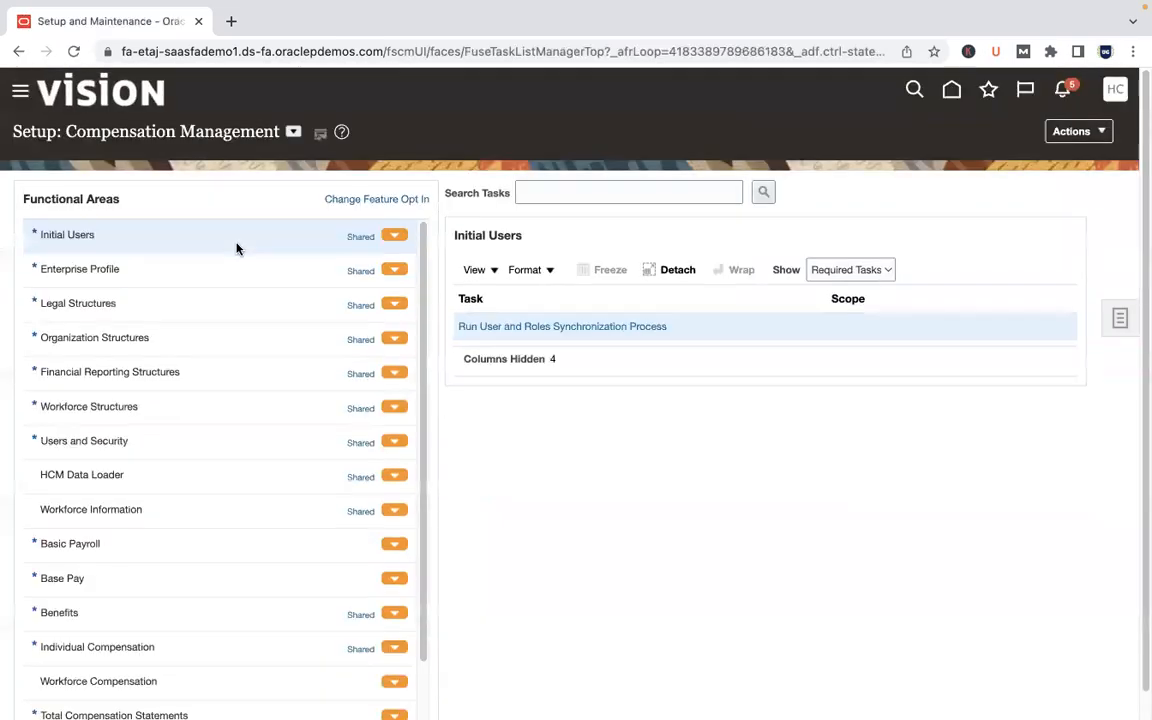
click(293, 131)
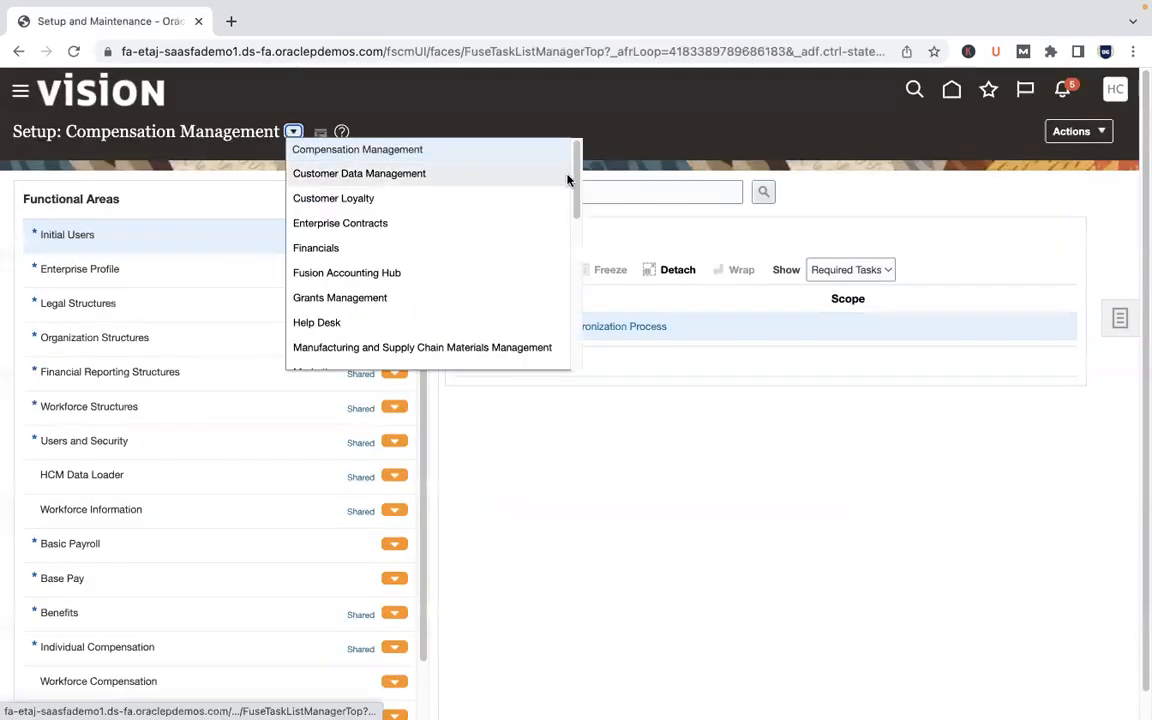
drag(574, 182, 558, 393)
click(449, 328)
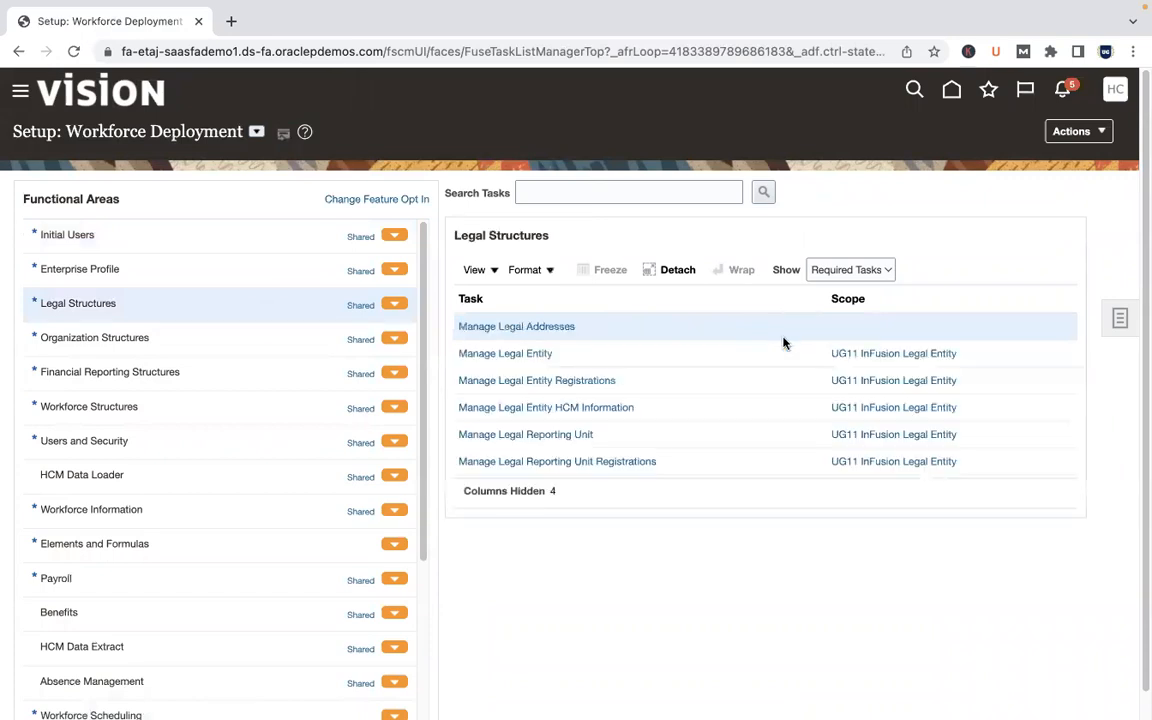
Step: Open the Manage Legal Entity HCM Information task under Legal Structures for UG11 InFusion Legal Entity, consulting the position synchronization practice slide
click(575, 405)
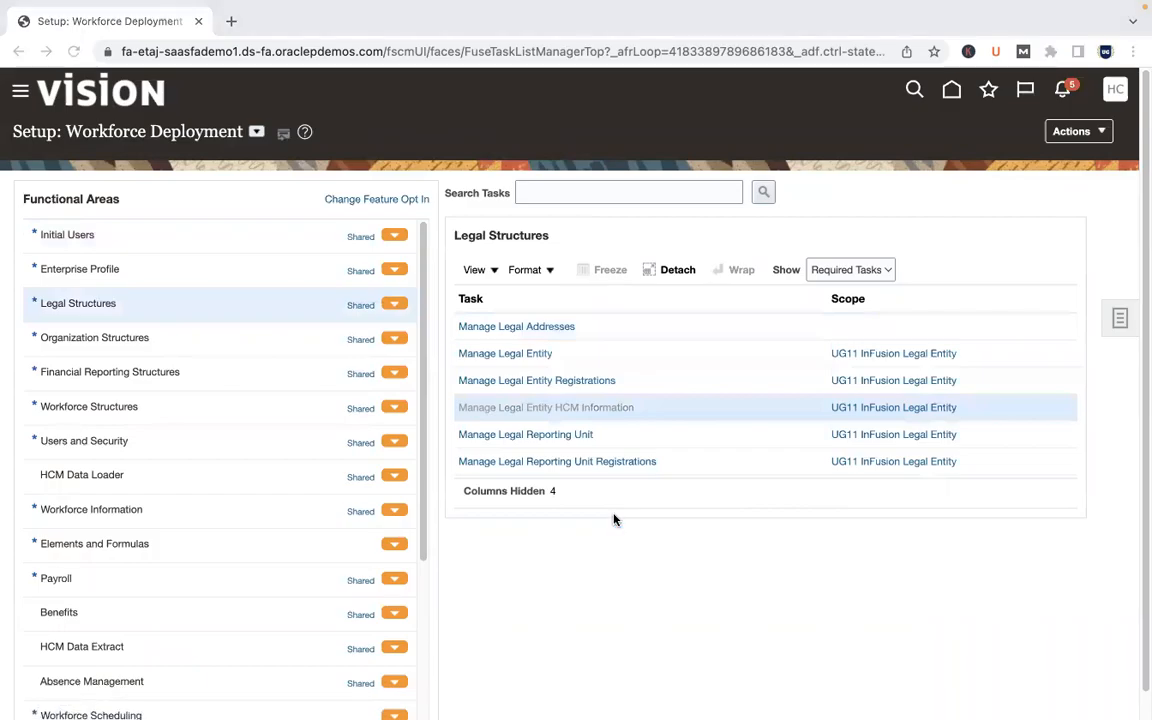
key(ctrl+Left)
key(ctrl+Right)
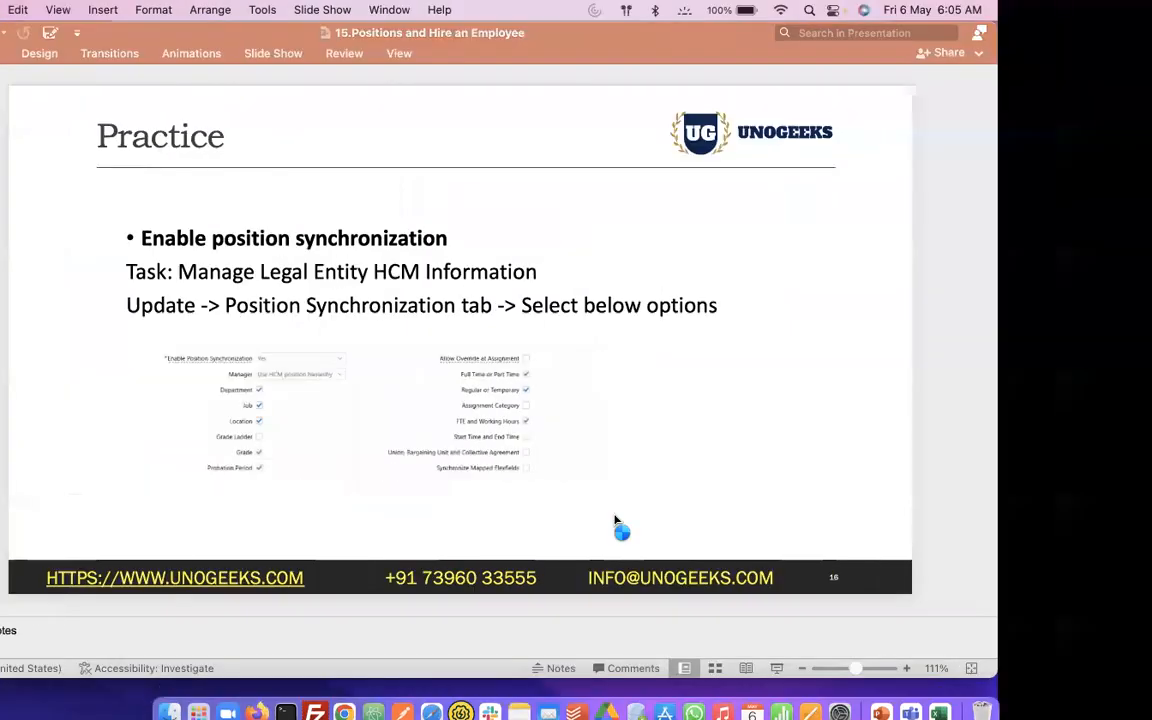
key(ctrl+Left)
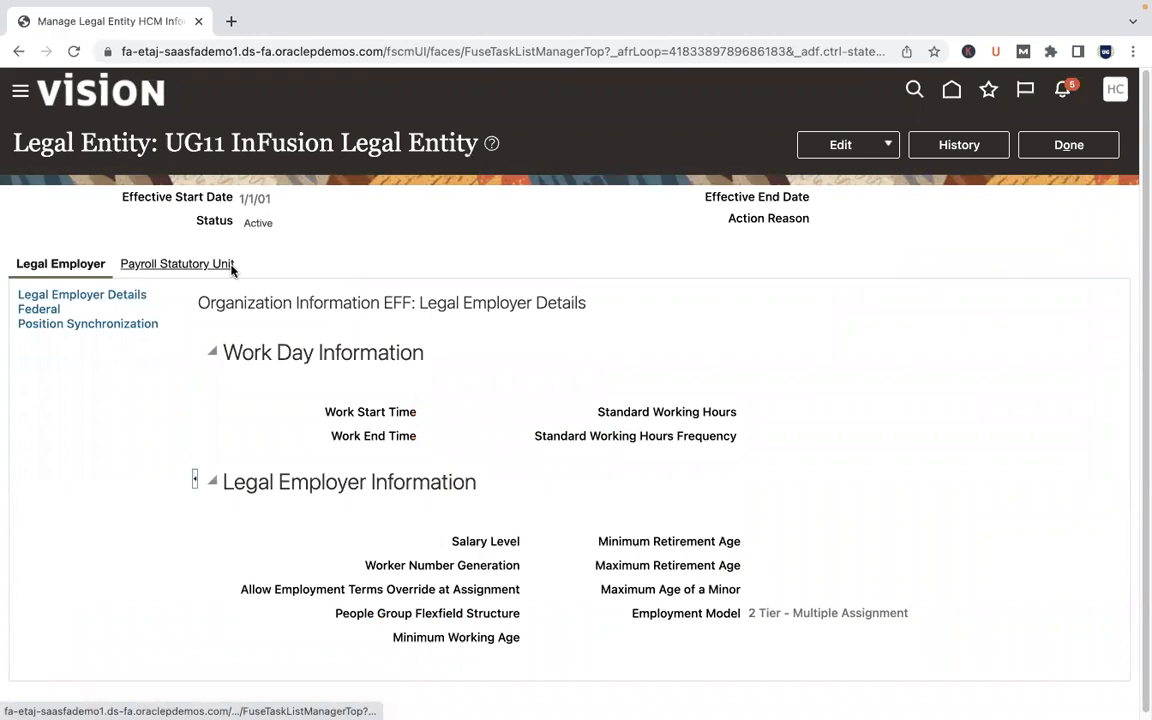
Step: Review the legal employer's Position Synchronization configuration in UG11 InFusion Legal Entity
click(146, 323)
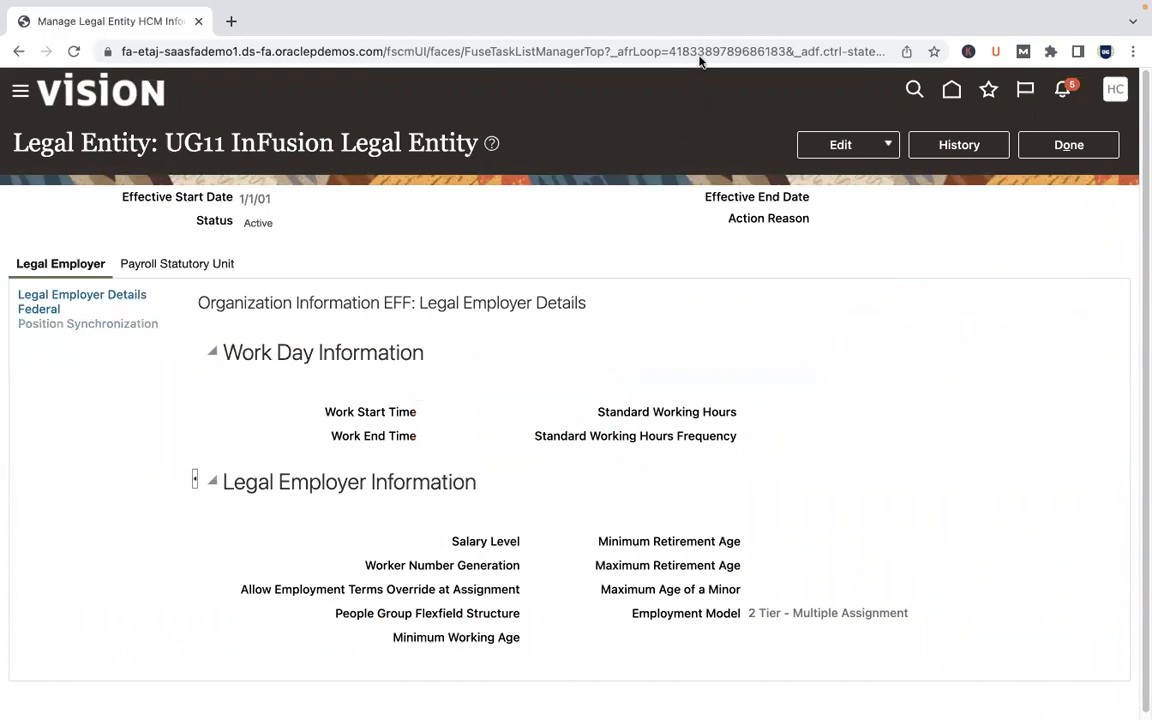
click(181, 268)
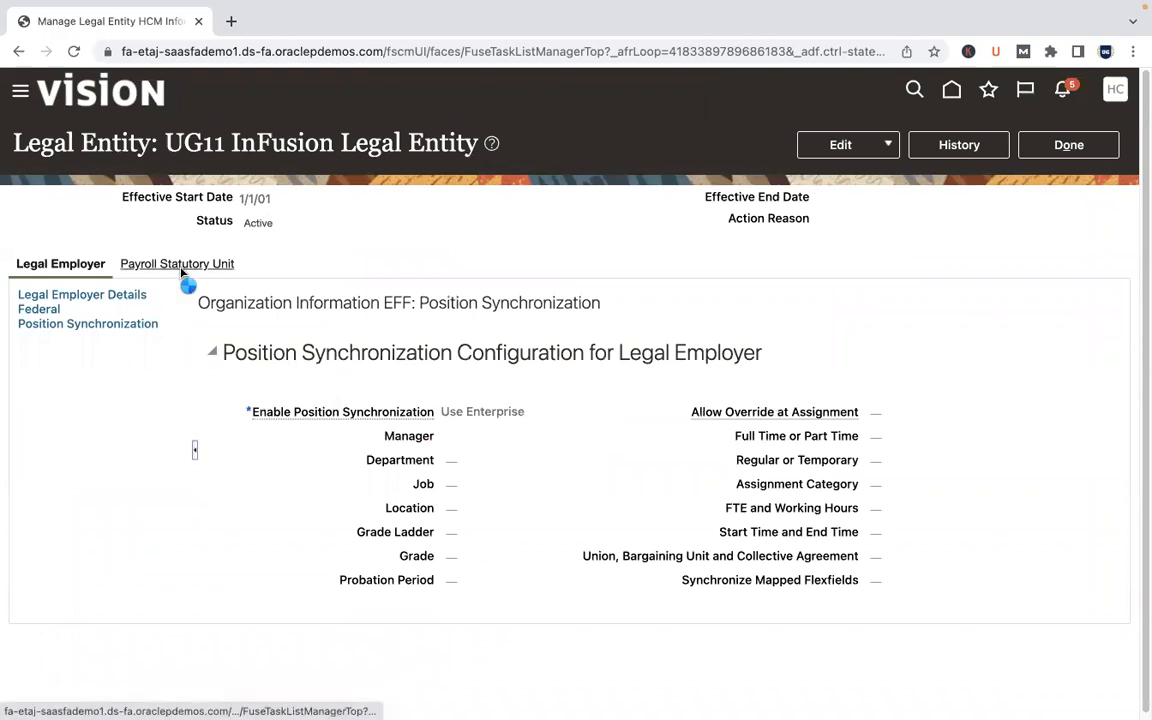
click(47, 272)
click(134, 325)
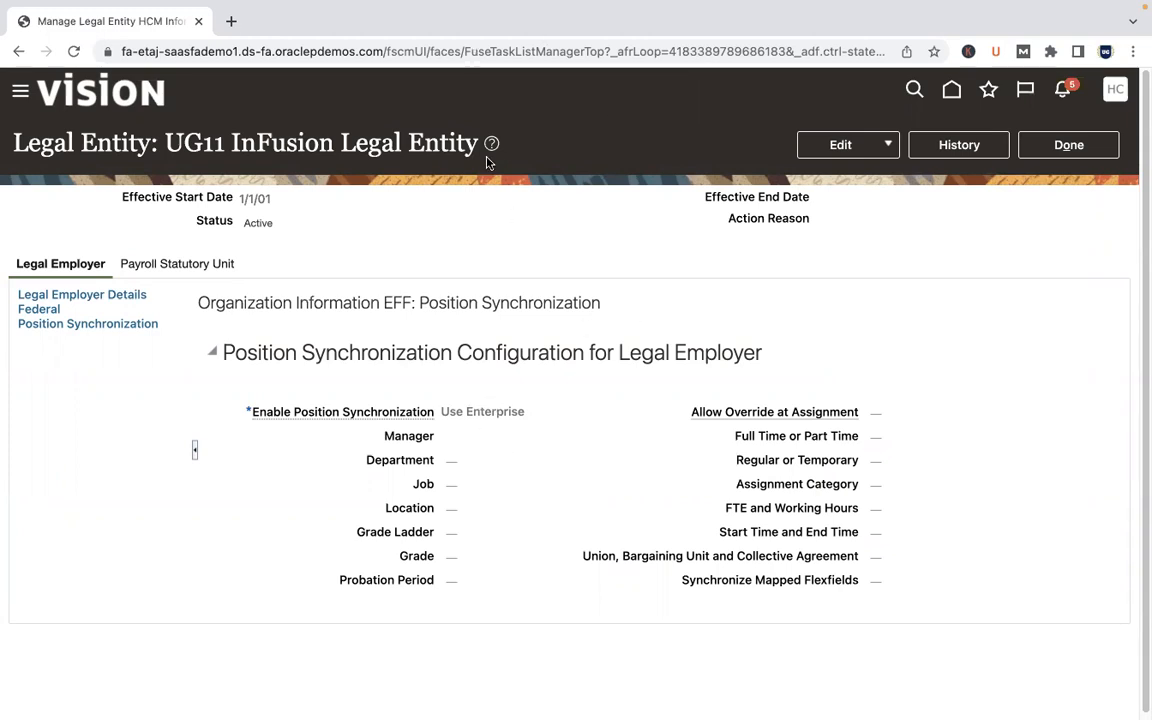
Step: Edit the legal entity's Position Synchronization, setting Enable Position Synchronization to Yes and Manager to Use position manager
click(885, 148)
click(860, 203)
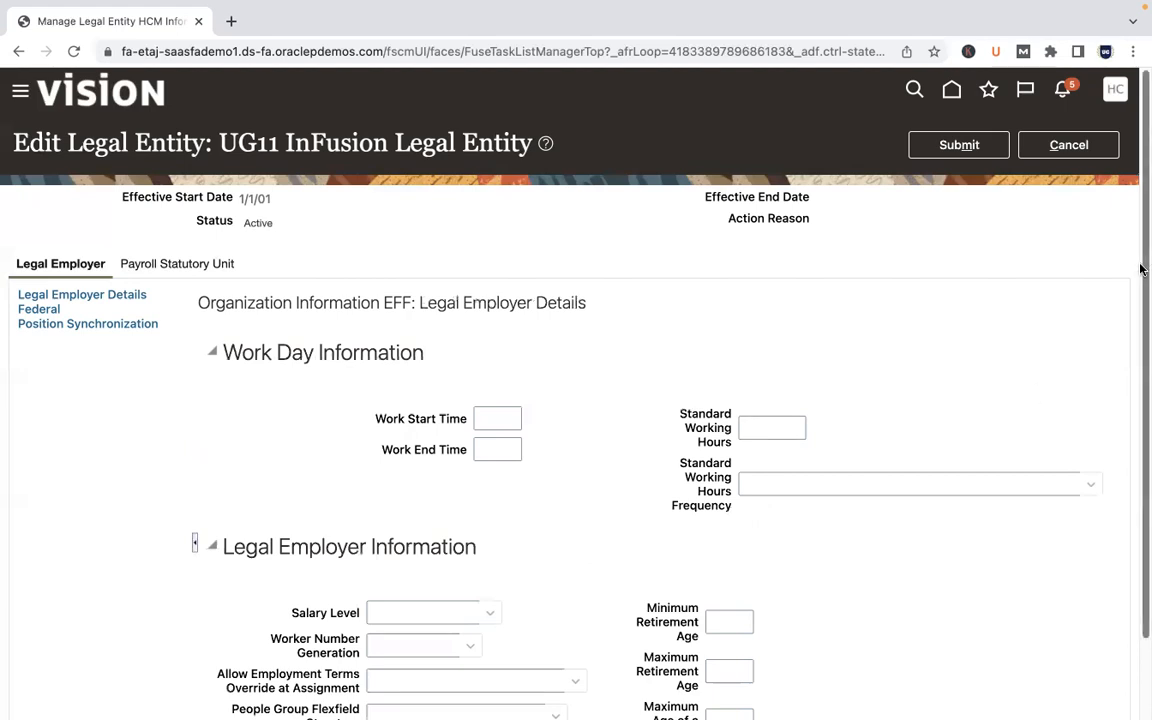
click(123, 326)
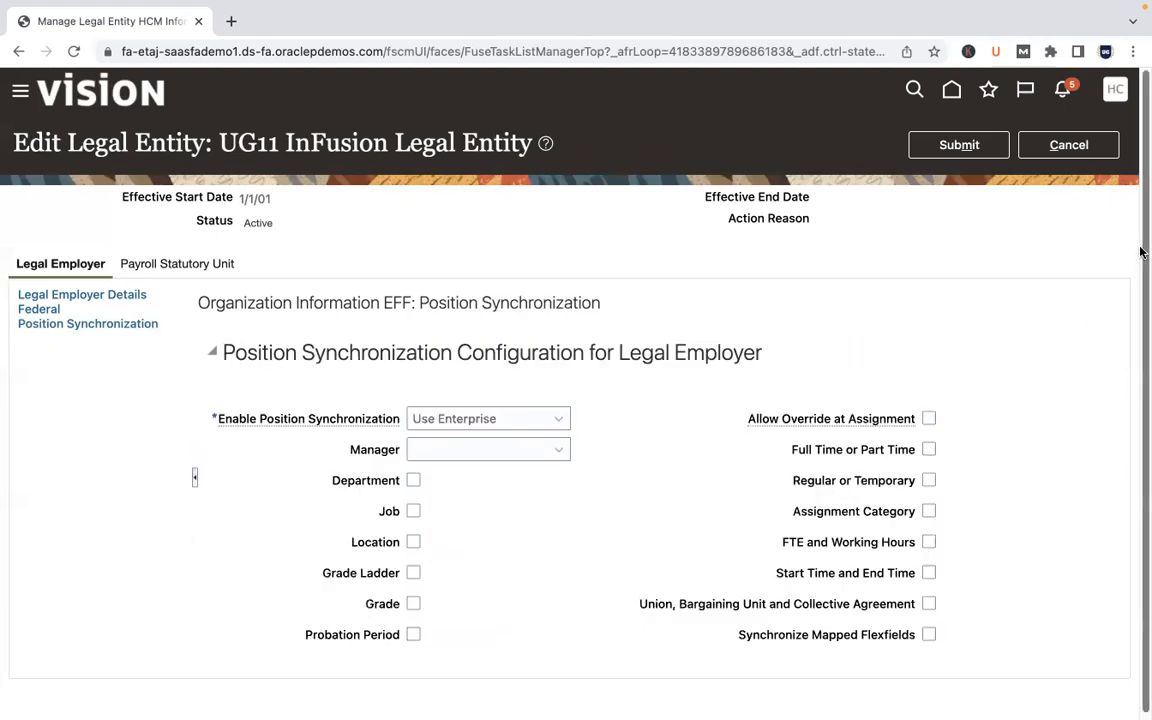
click(556, 418)
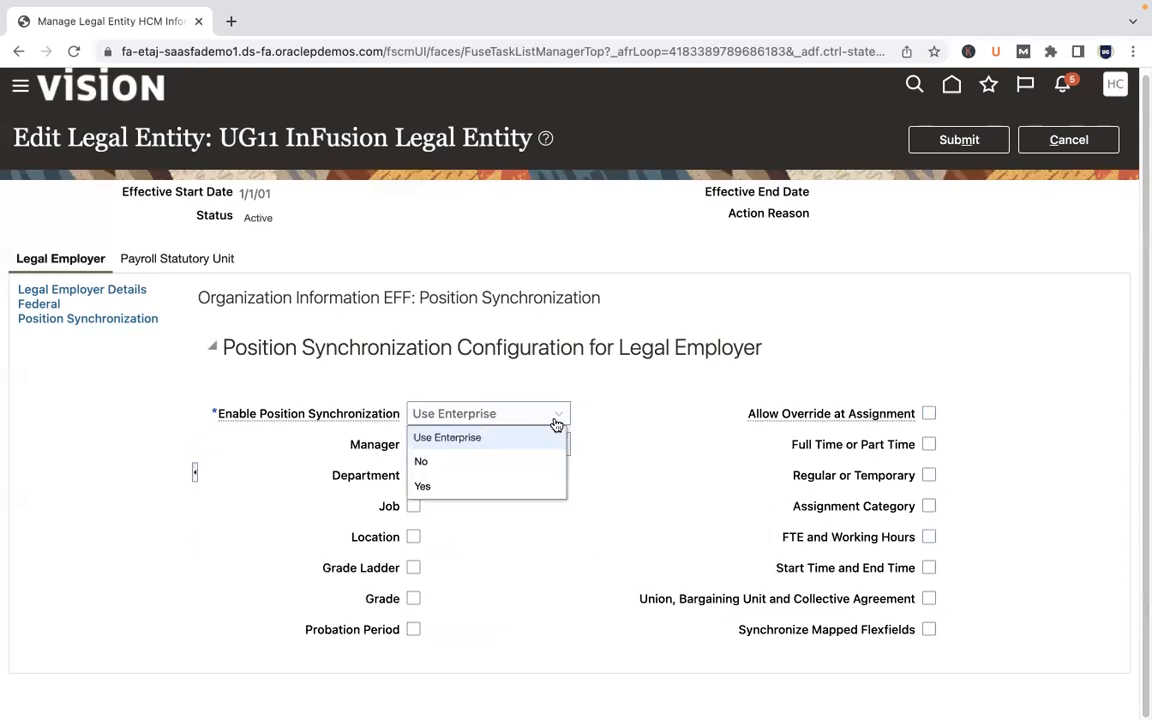
click(530, 488)
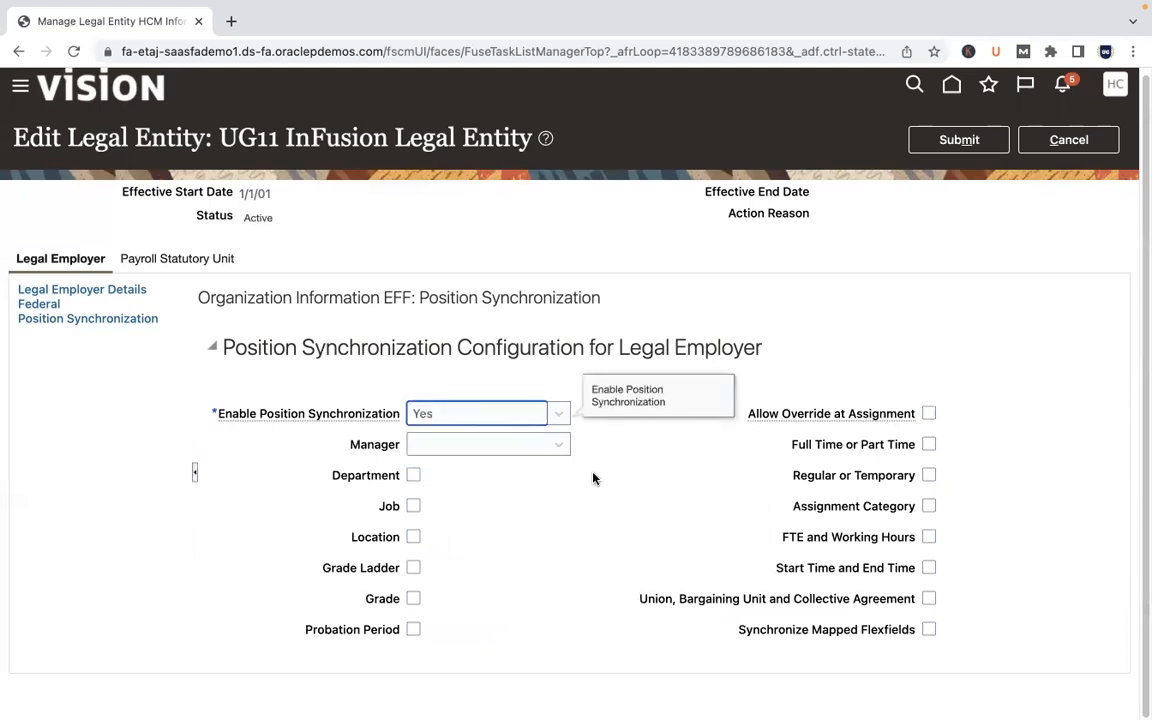
click(558, 444)
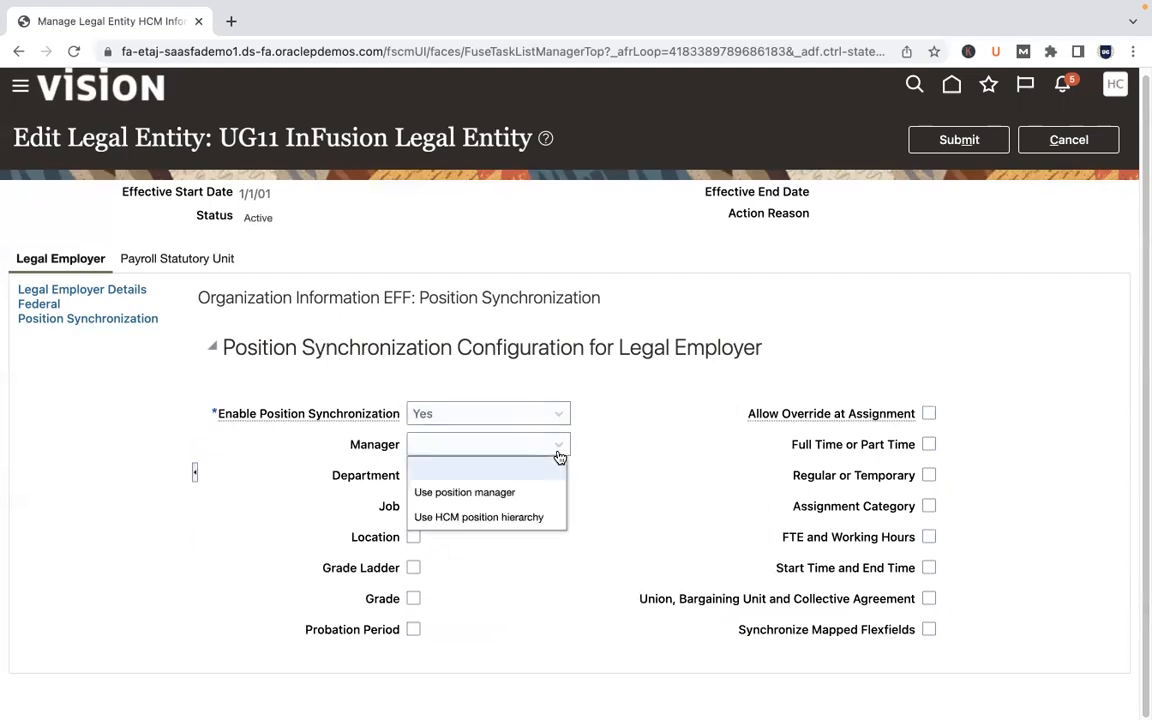
click(533, 500)
Step: Select Department, Job, Location, Grade Ladder, Grade and Probation Period for position synchronization
click(414, 476)
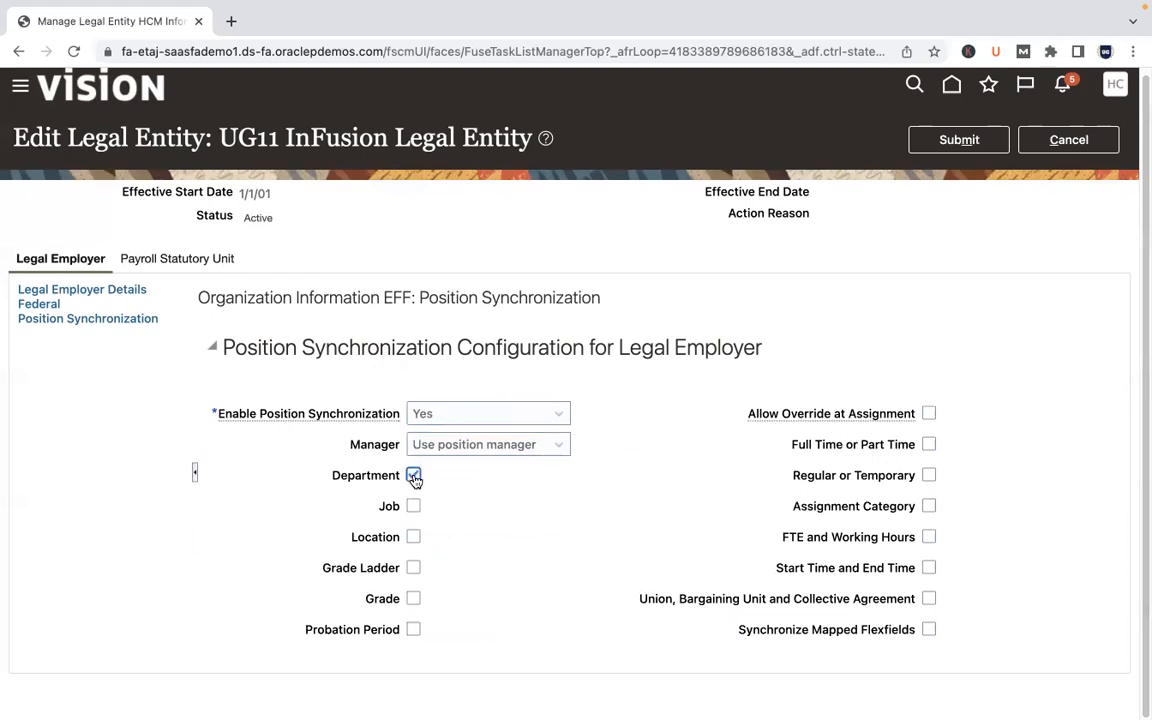
click(413, 507)
click(414, 537)
click(413, 567)
click(558, 444)
click(558, 444)
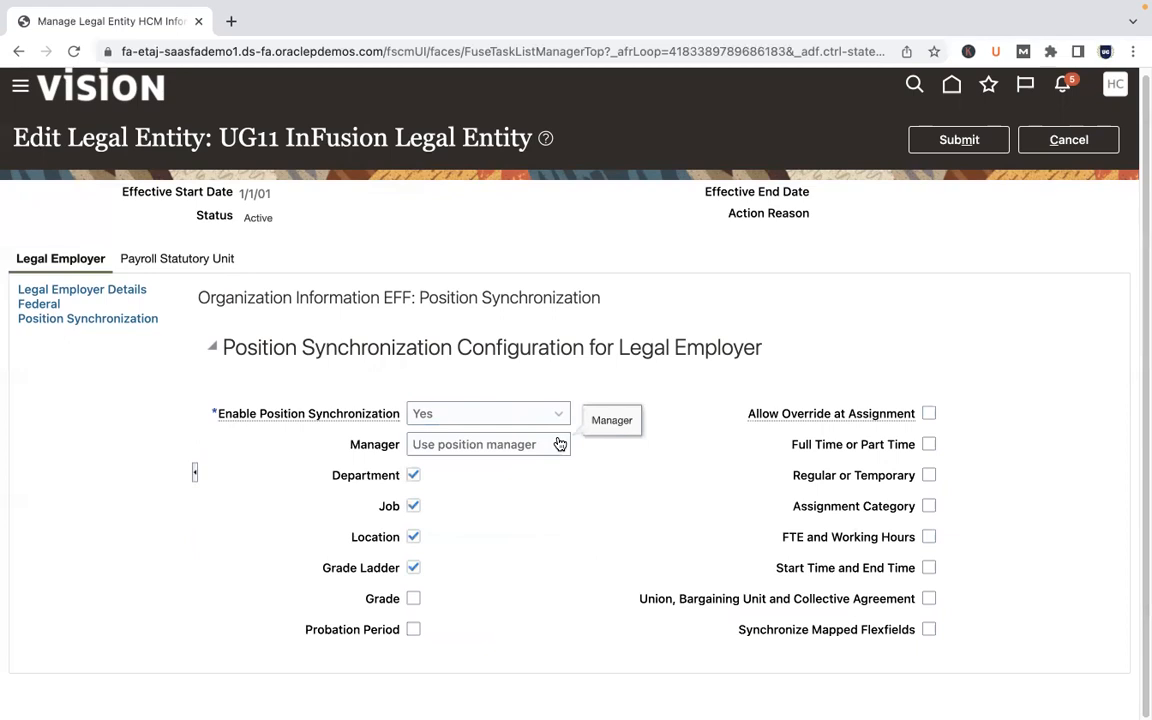
click(413, 598)
click(414, 629)
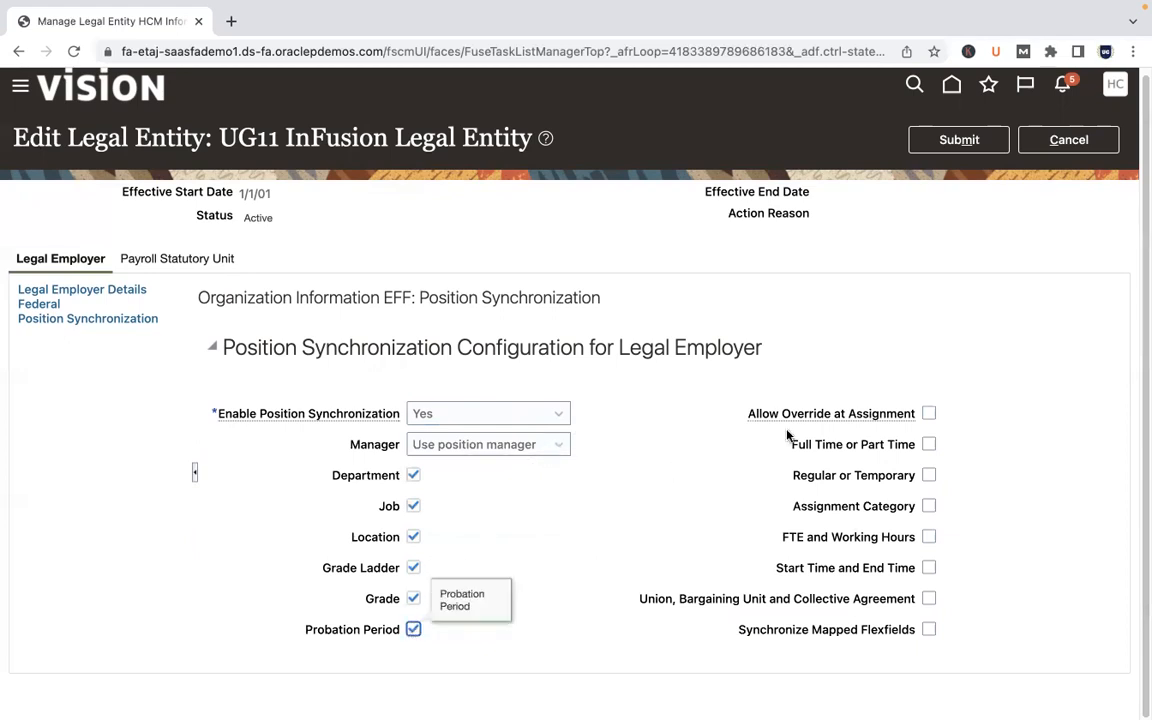
Step: Select all eight remaining synchronization options, from Allow Override at Assignment through Synchronize Mapped Flexfields
click(928, 413)
click(929, 444)
click(929, 475)
click(929, 506)
click(929, 538)
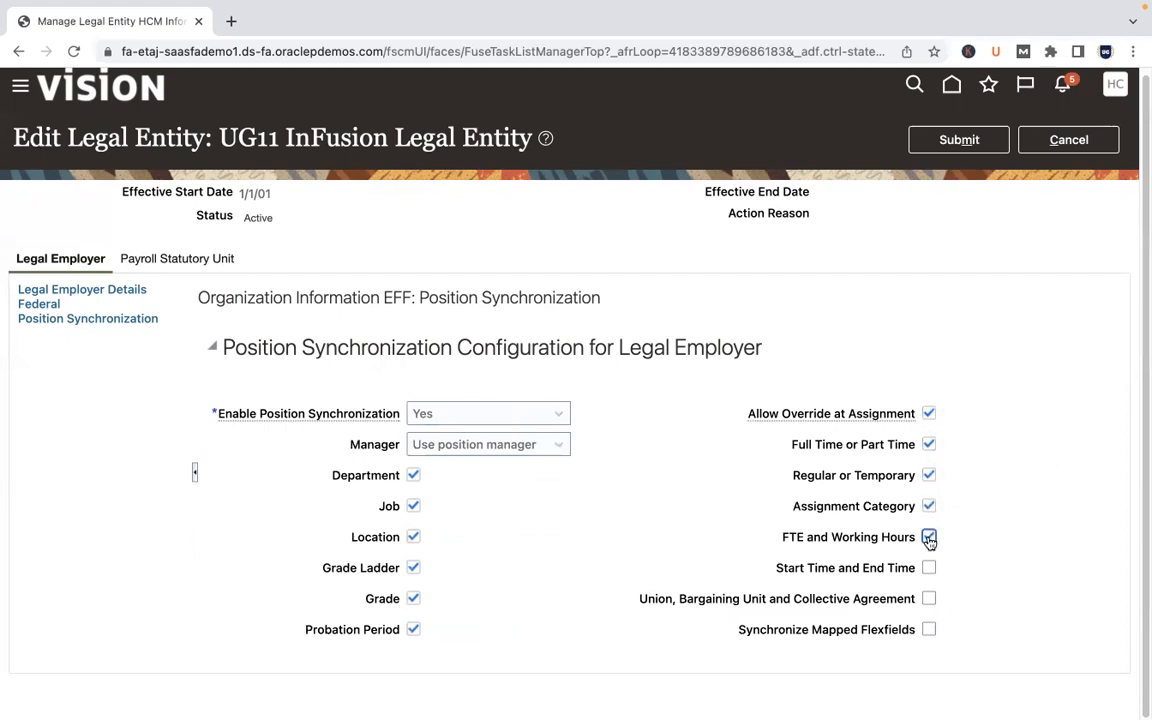
click(929, 568)
click(929, 599)
click(929, 629)
Step: Submit the position synchronization changes for the legal entity and confirm the request
click(436, 421)
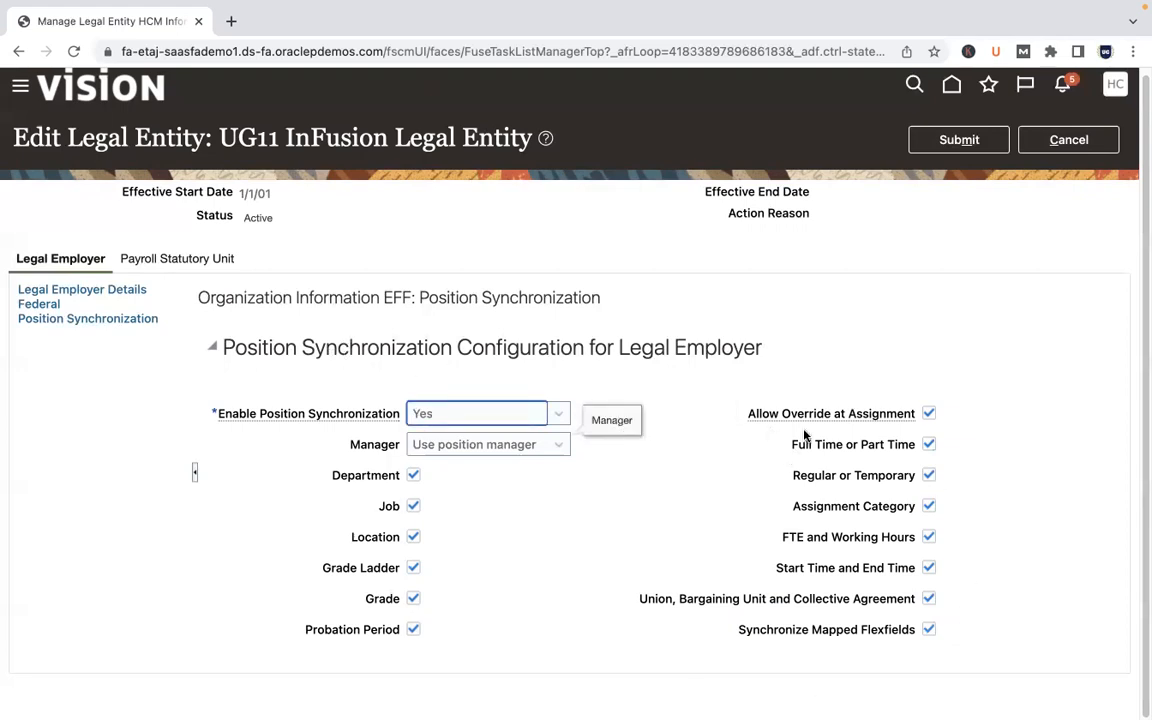
click(904, 240)
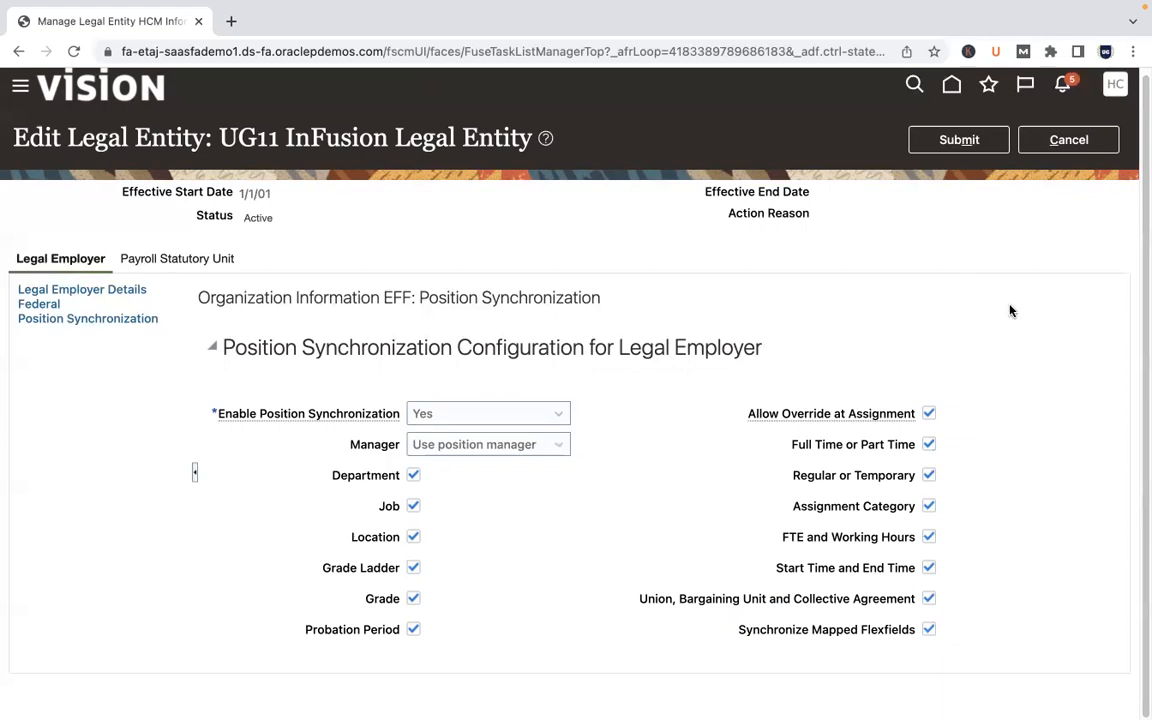
click(957, 142)
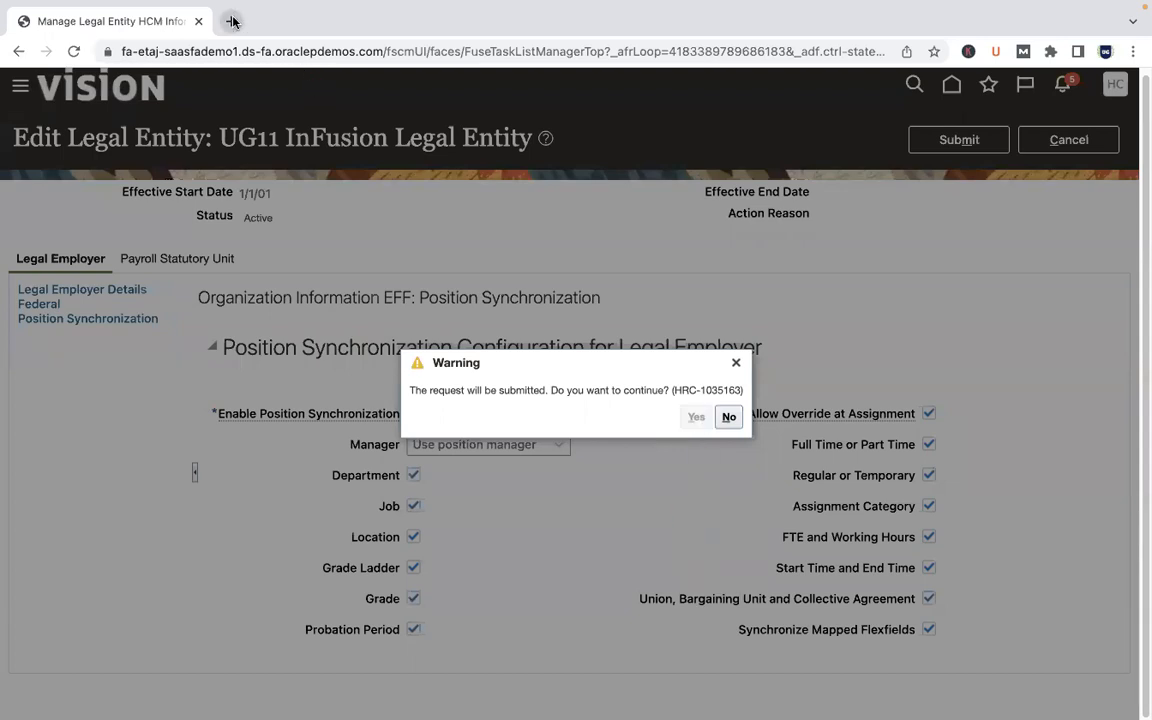
click(624, 417)
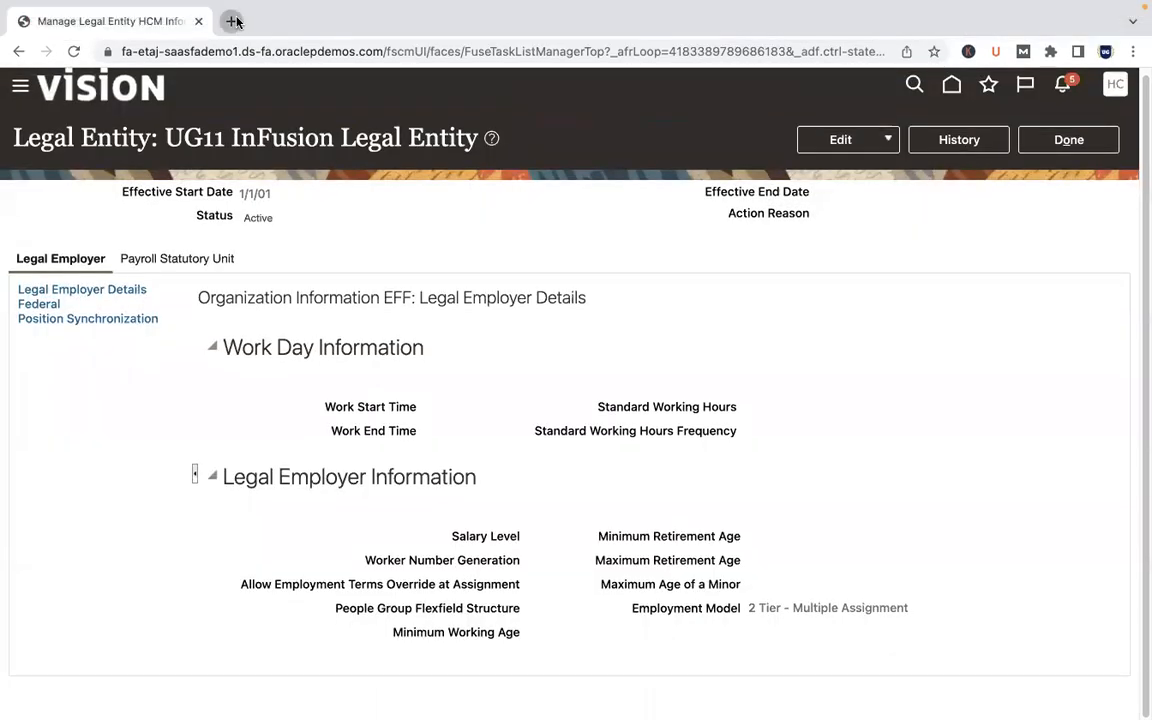
Step: Try to open Oracle Fusion Cloud Applications in a new tab and place it ahead of the legal entity tab
click(233, 21)
text(etakj)
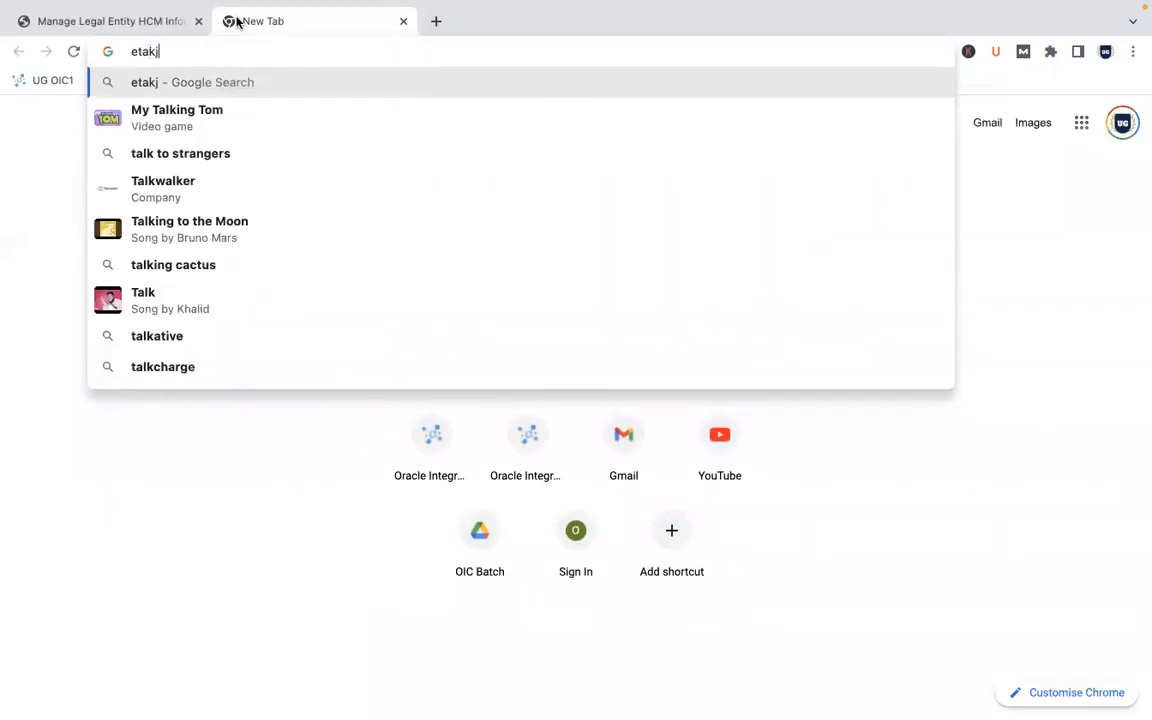
key(BackSpace)
key(BackSpace)
text(j)
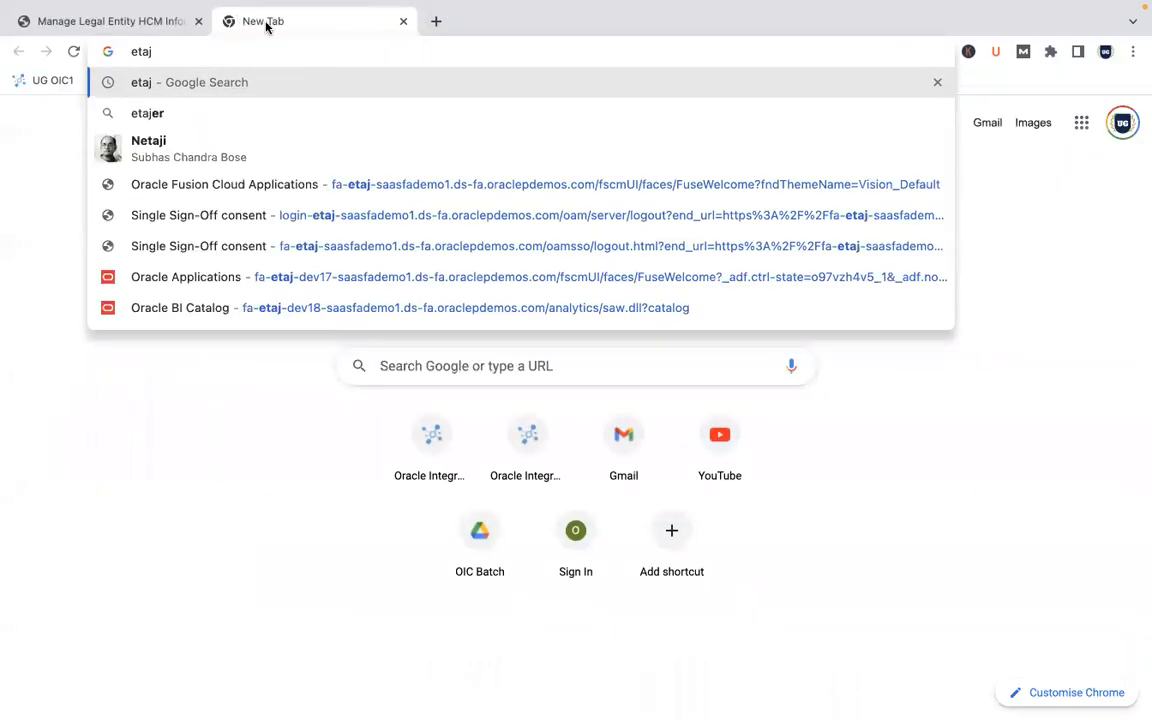
click(419, 180)
drag(297, 21, 95, 5)
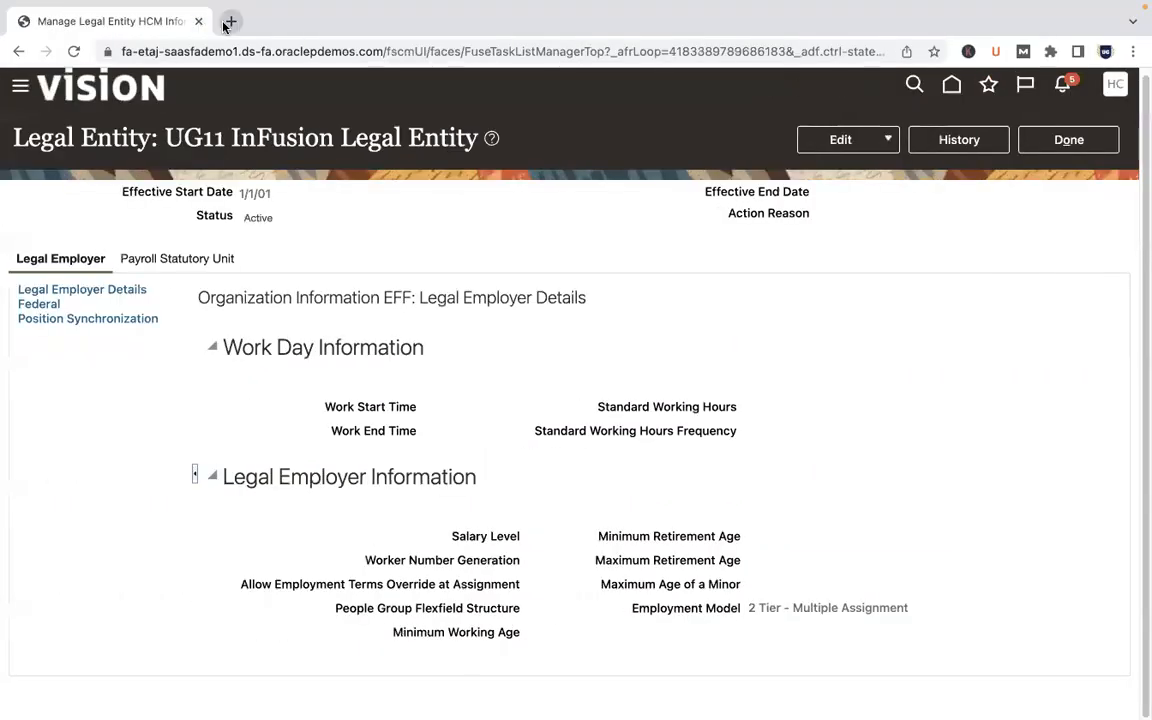
Step: Load the Oracle Fusion Cloud Applications home page in a new tab placed before the legal entity tab
click(227, 23)
text(etaj)
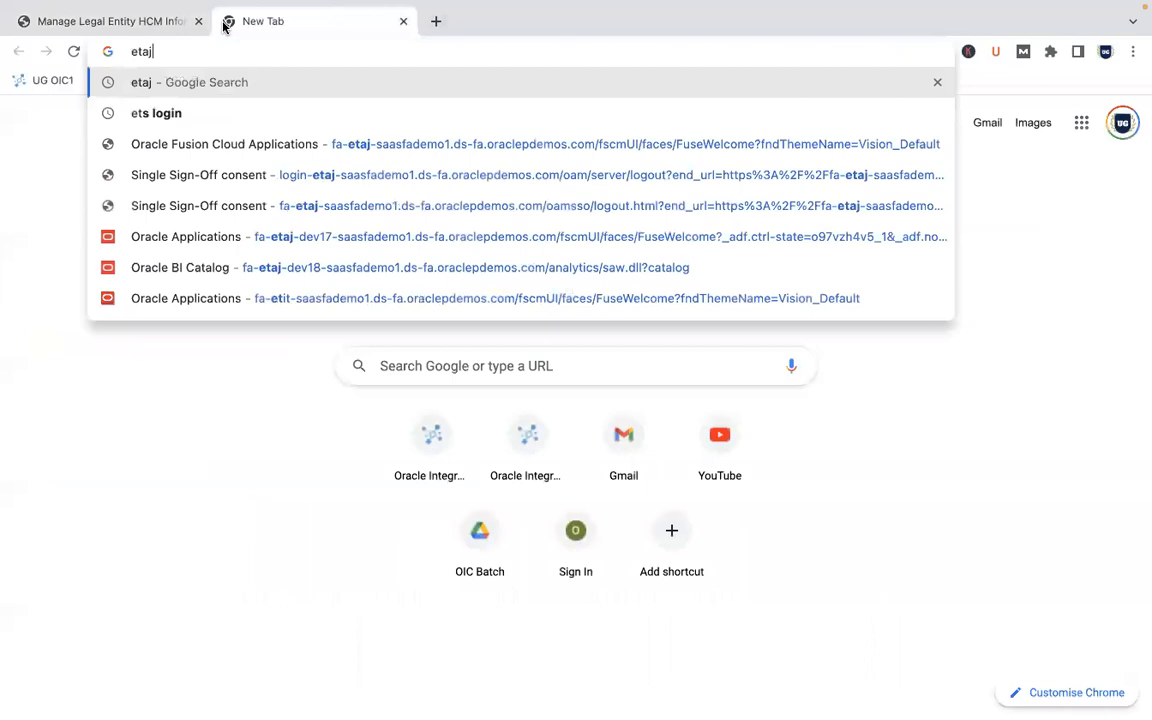
click(312, 182)
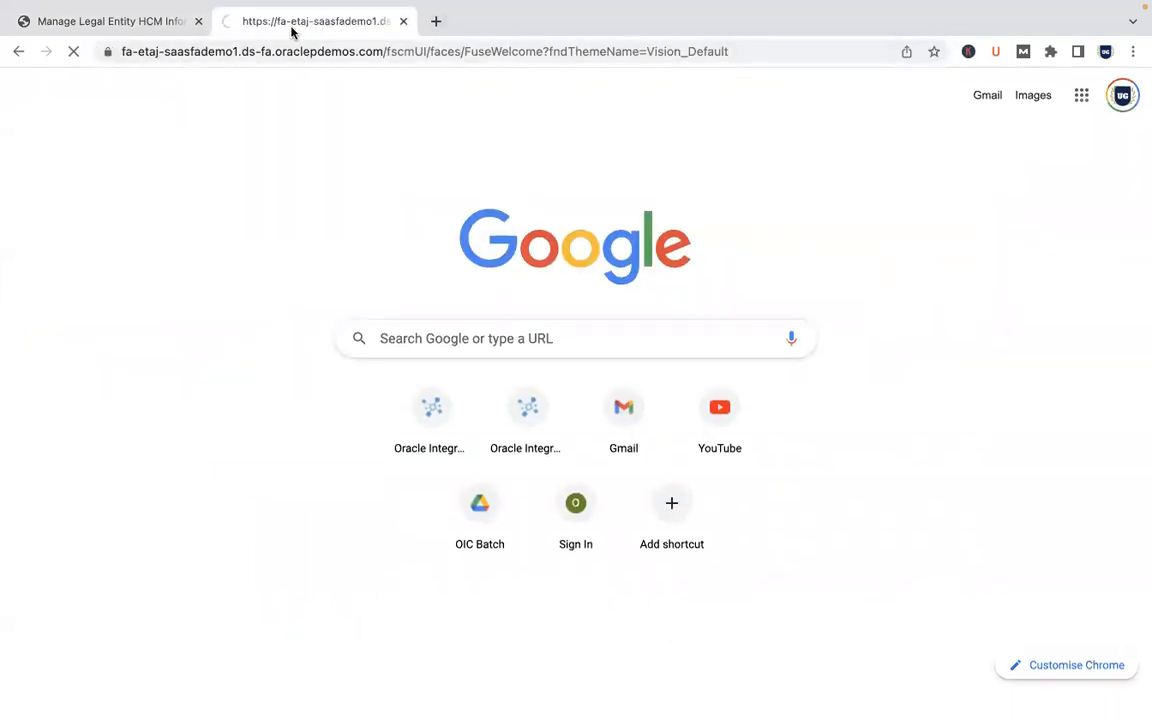
drag(285, 32, 149, 28)
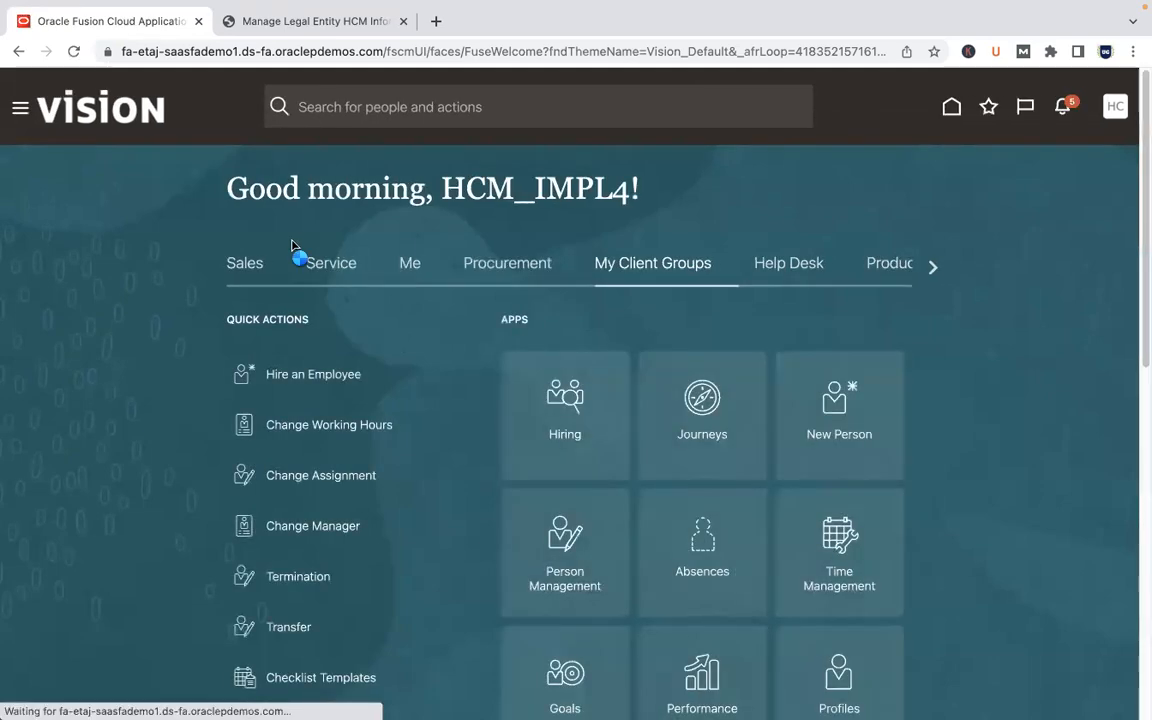
Step: Open Setup and Maintenance and switch the setup offering to Workforce Deployment
drag(1140, 170, 1141, 240)
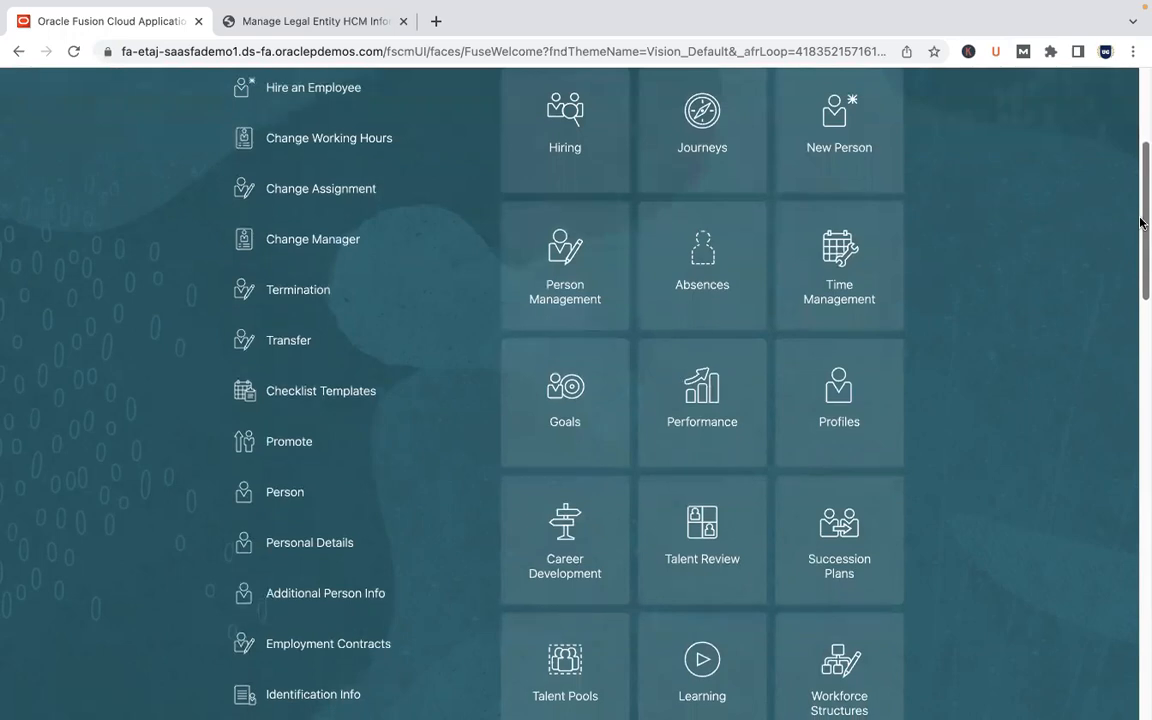
scroll(1030, 200, up, 3)
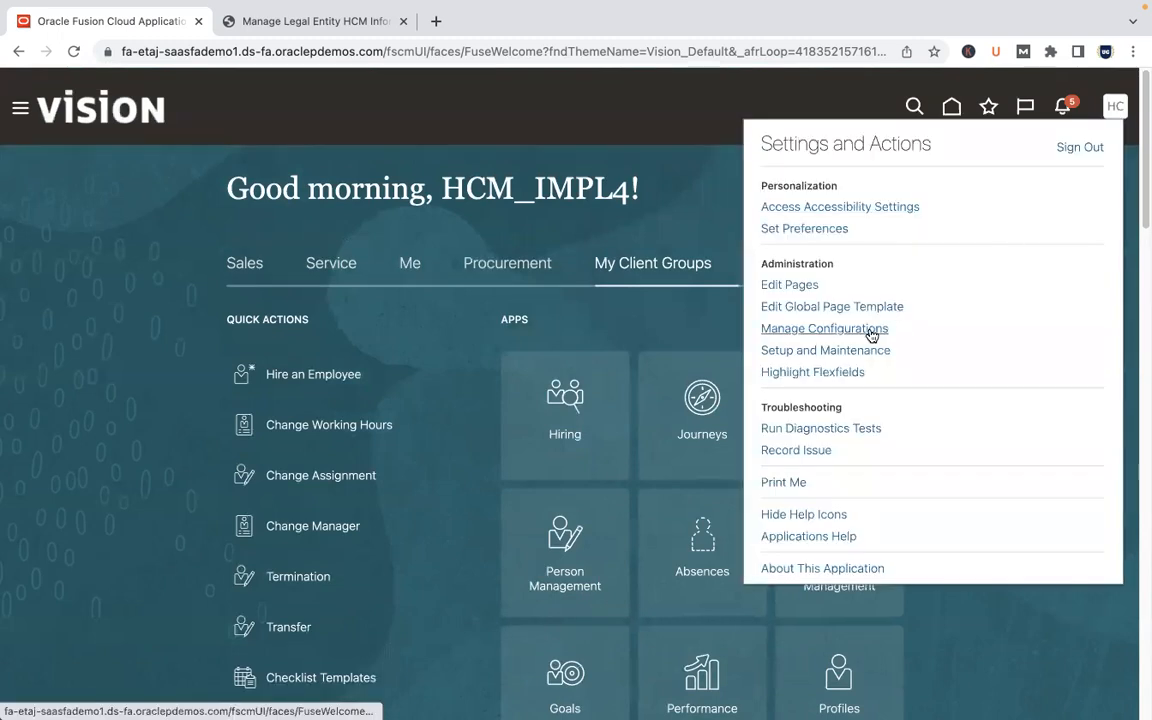
click(863, 349)
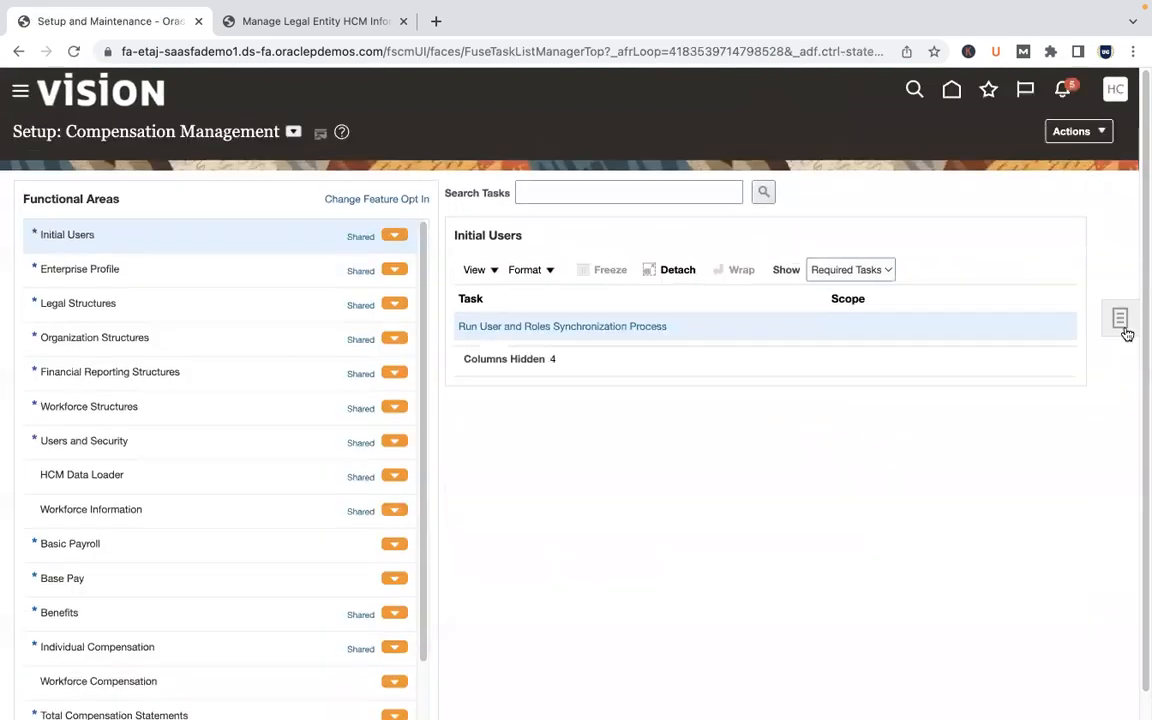
click(294, 134)
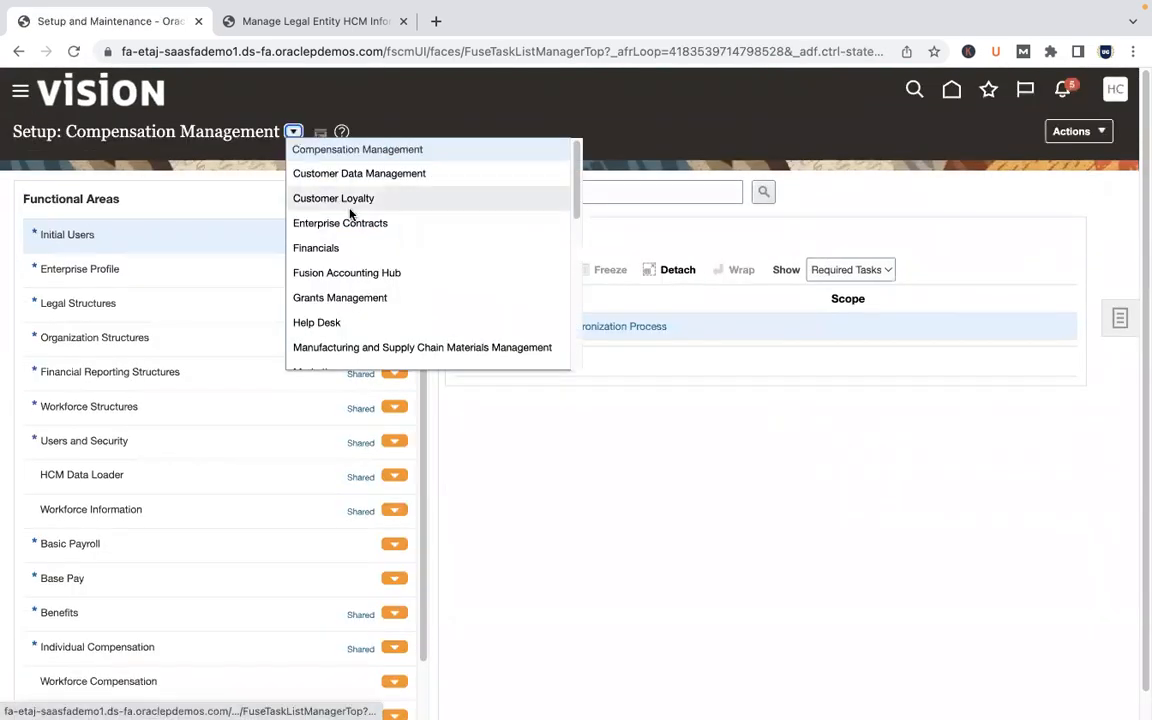
scroll(578, 238, down, 2)
scroll(578, 238, down, 4)
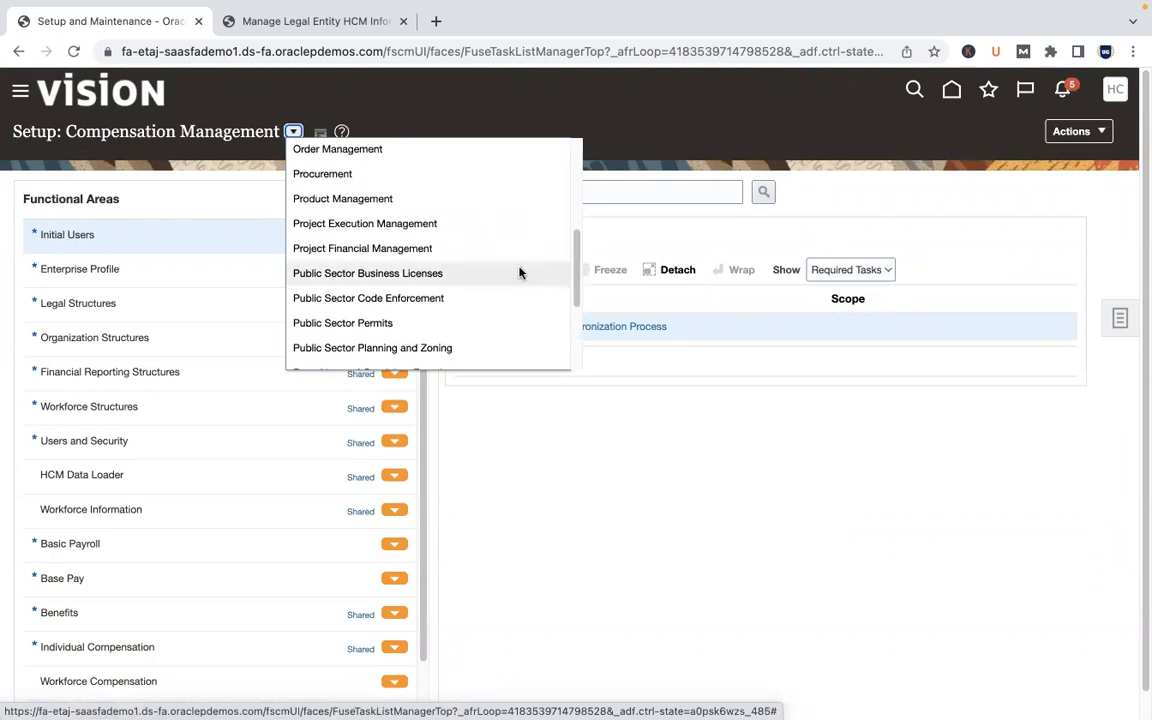
scroll(577, 300, down, 3)
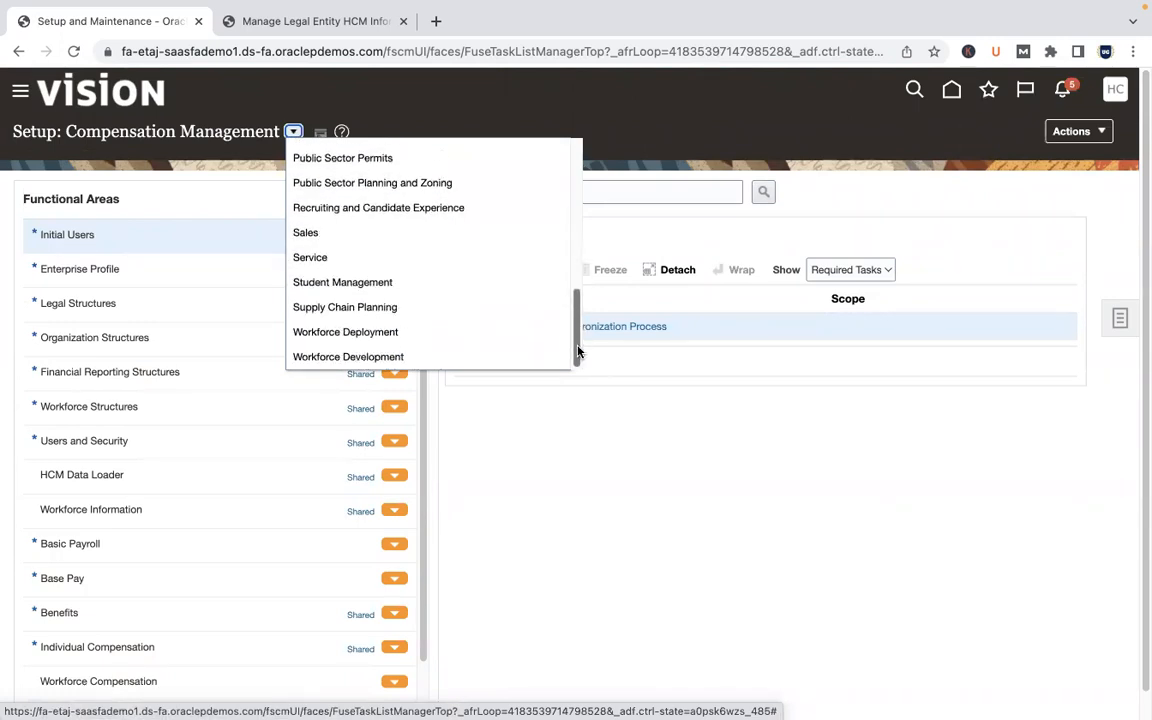
click(483, 333)
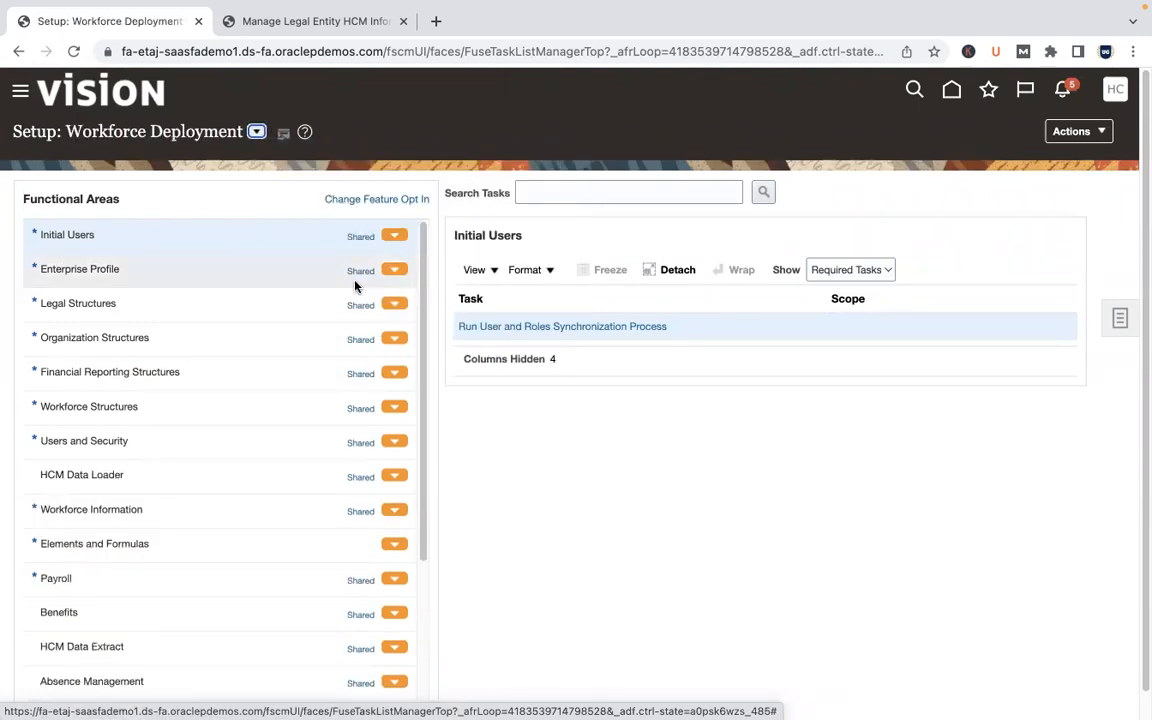
Step: Show all tasks for the Workforce Structures functional area and open Manage Positions
click(644, 191)
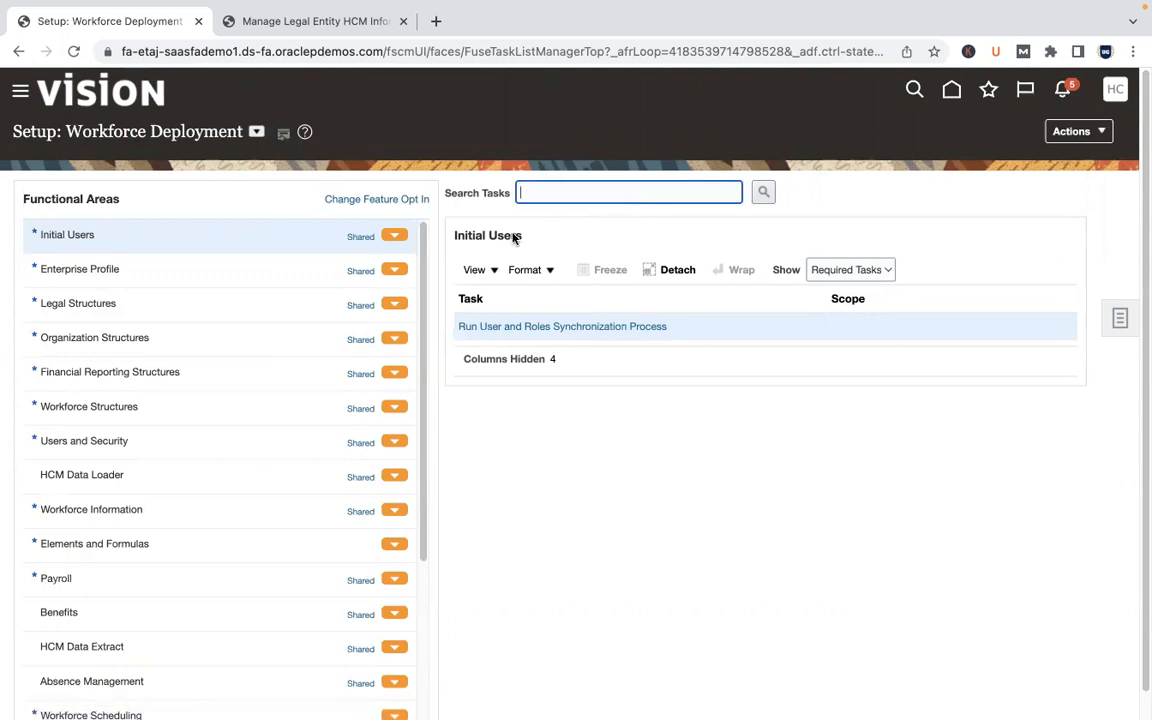
click(318, 406)
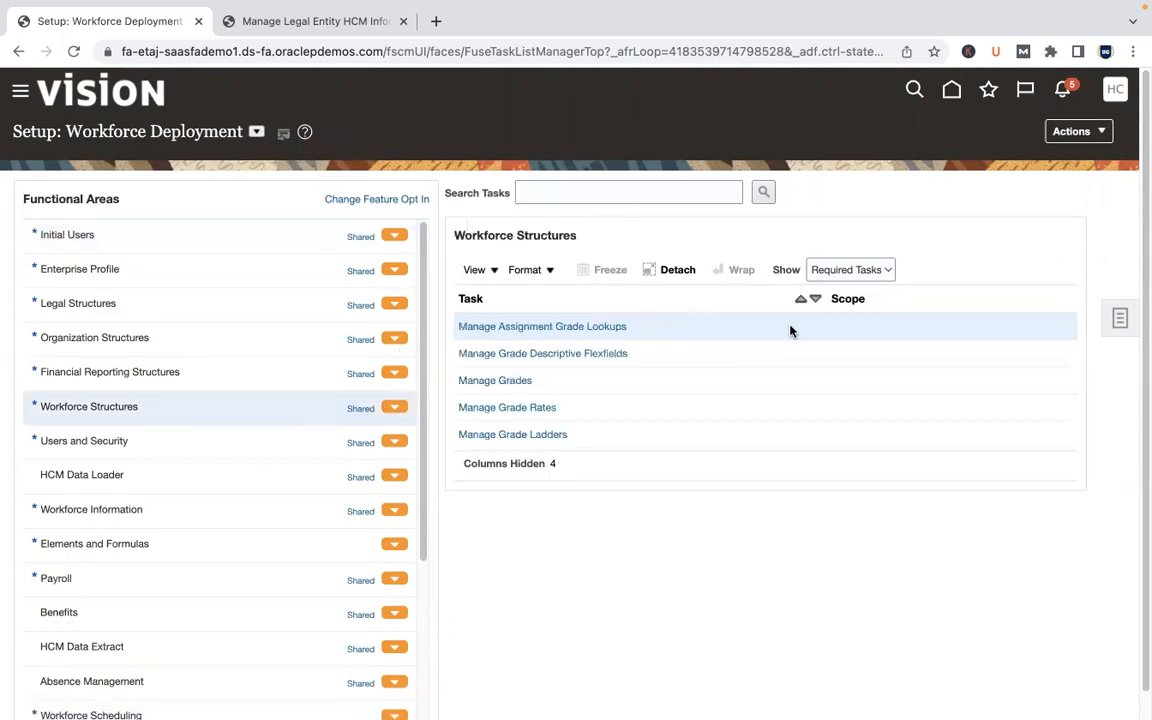
click(866, 270)
click(861, 253)
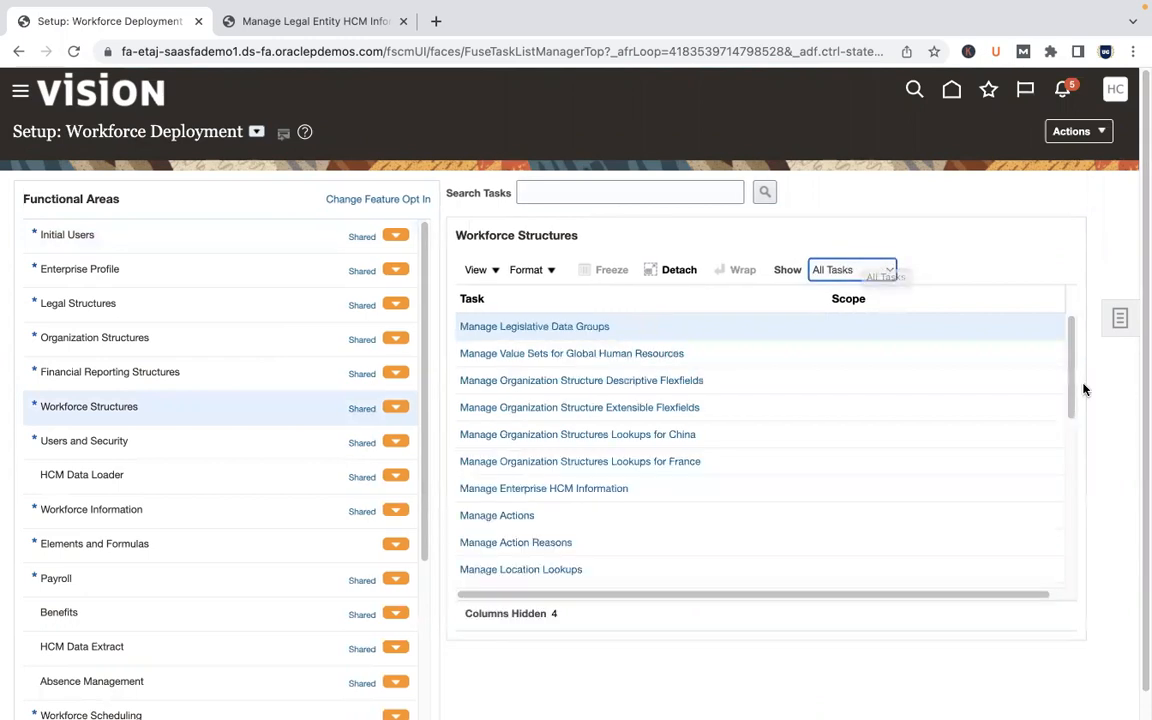
drag(1072, 380, 1090, 653)
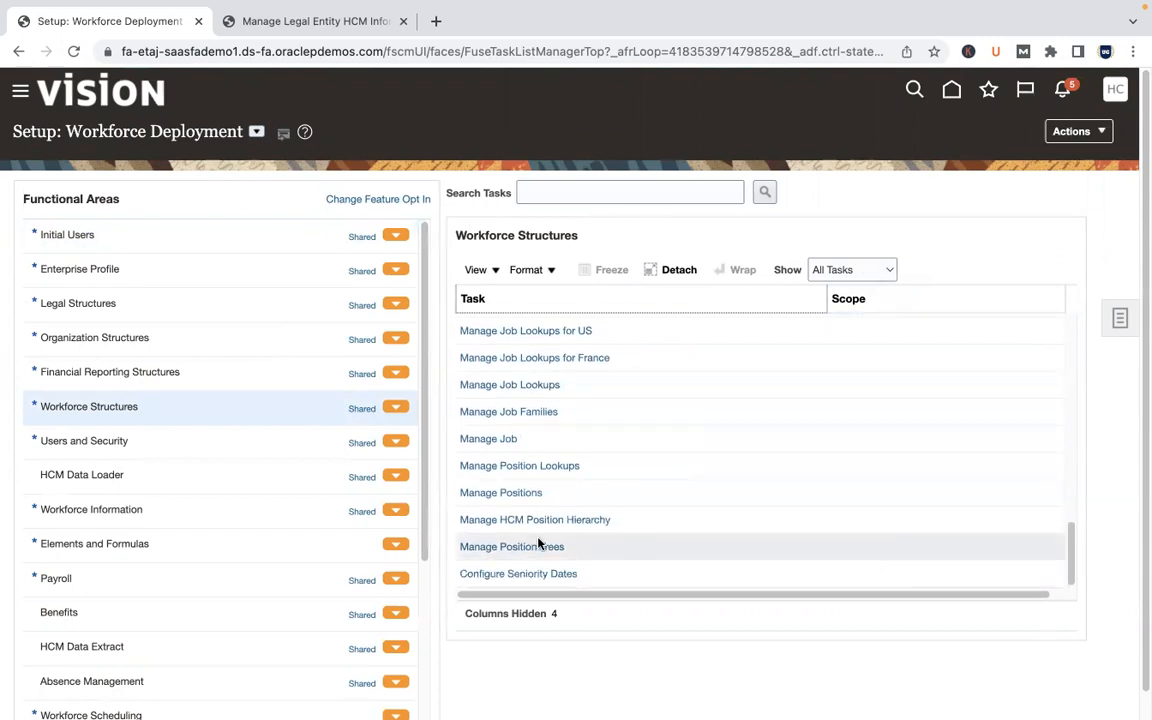
click(501, 493)
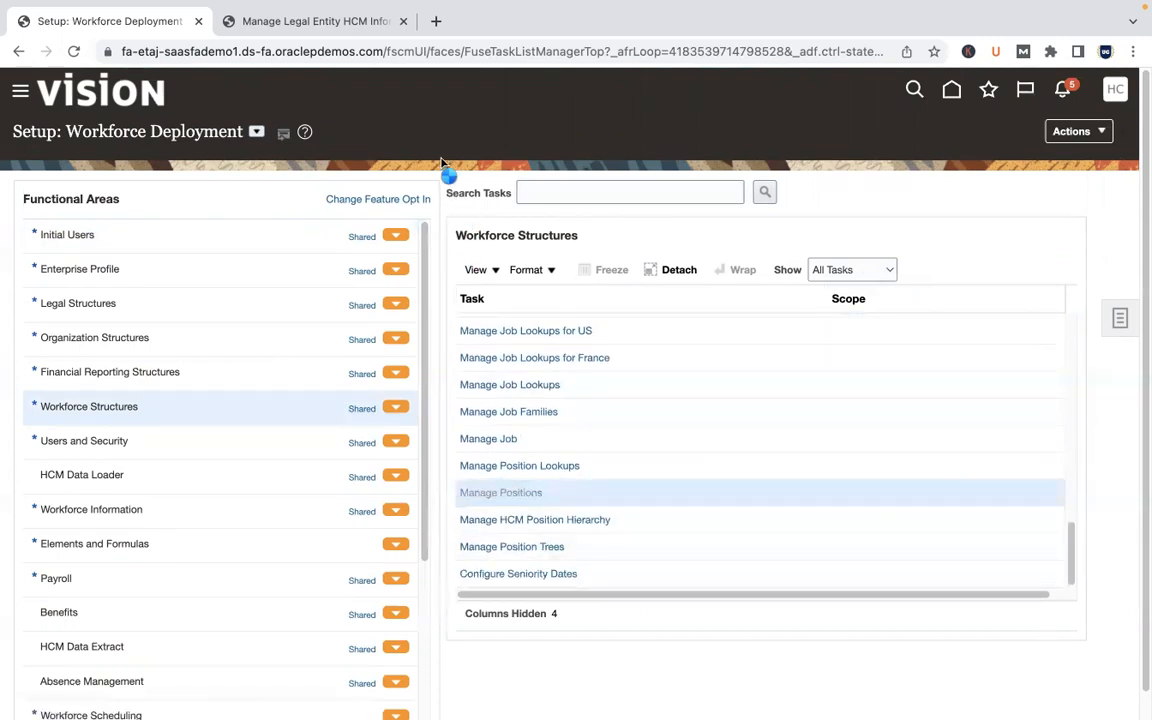
Step: Search positions by the name UG11 and open the UG11 Sales Executive position
click(386, 259)
text(UG11)
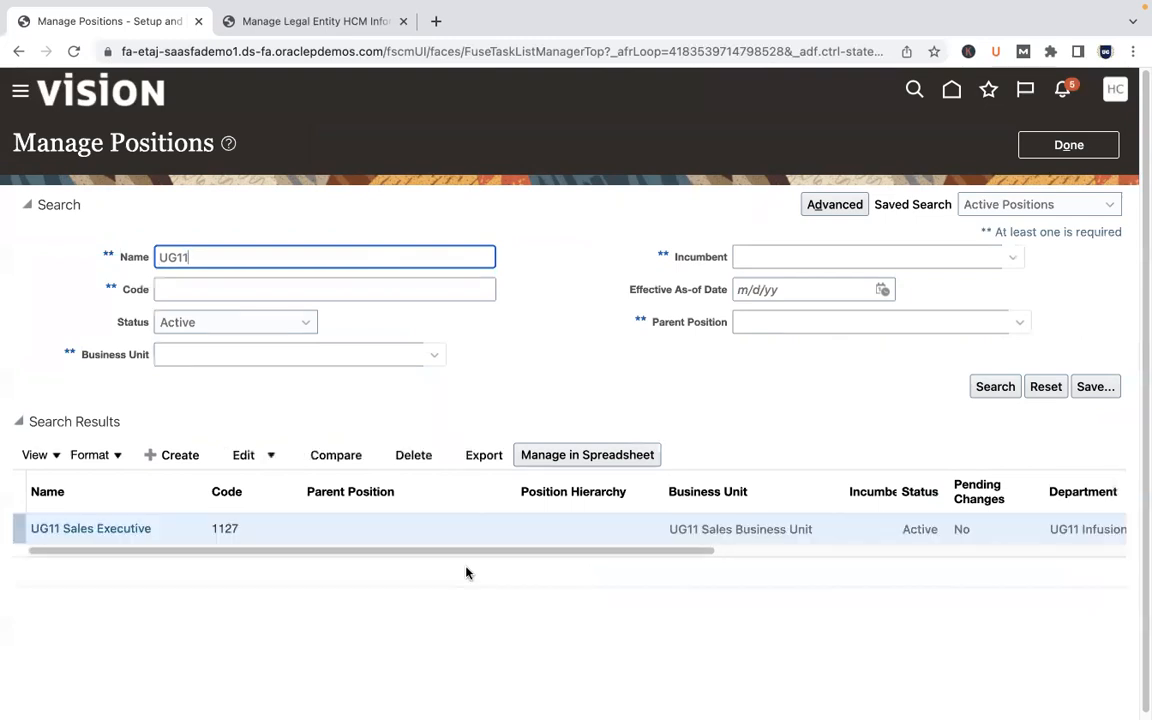
click(137, 535)
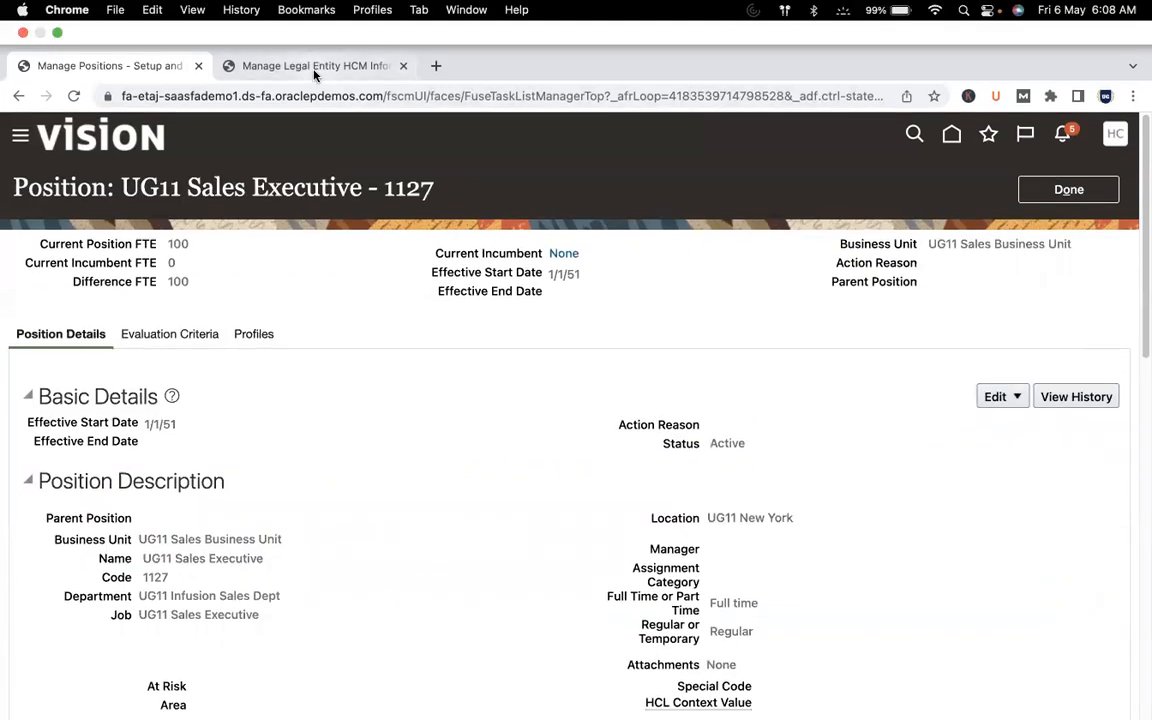
Step: Check the legal entity tab, then switch to PowerPoint and read the position definition and Prechecks slides, 17 and 18
click(282, 61)
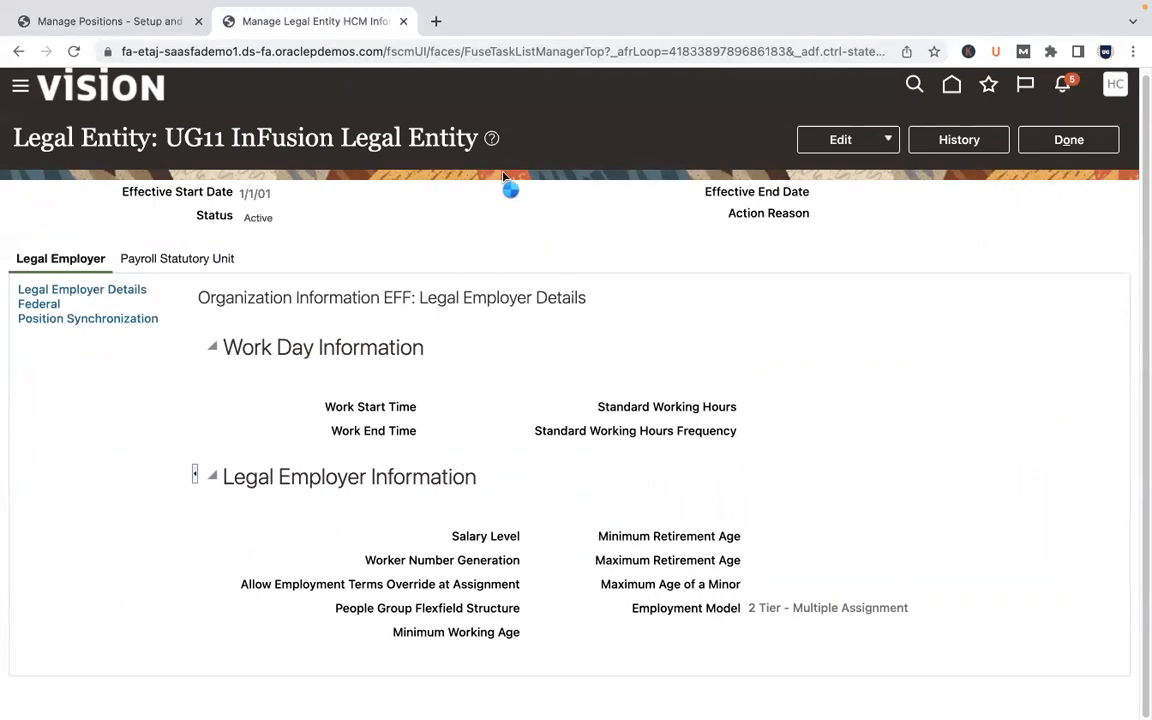
key(ctrl+Left)
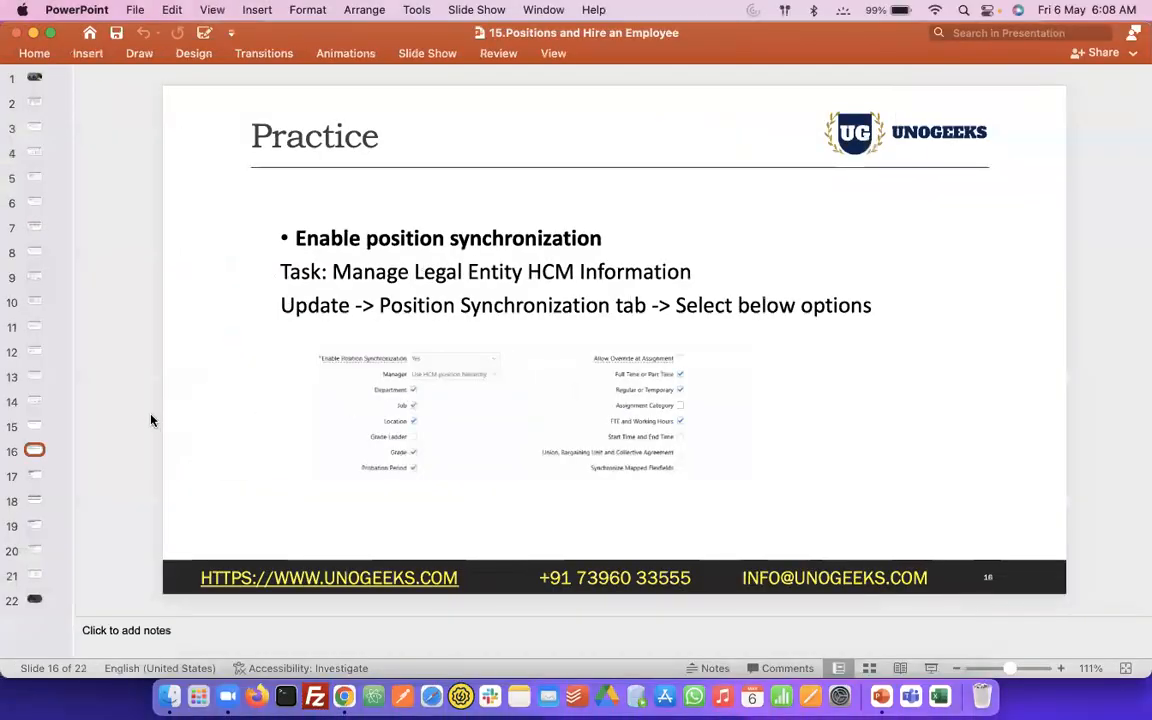
key(Down)
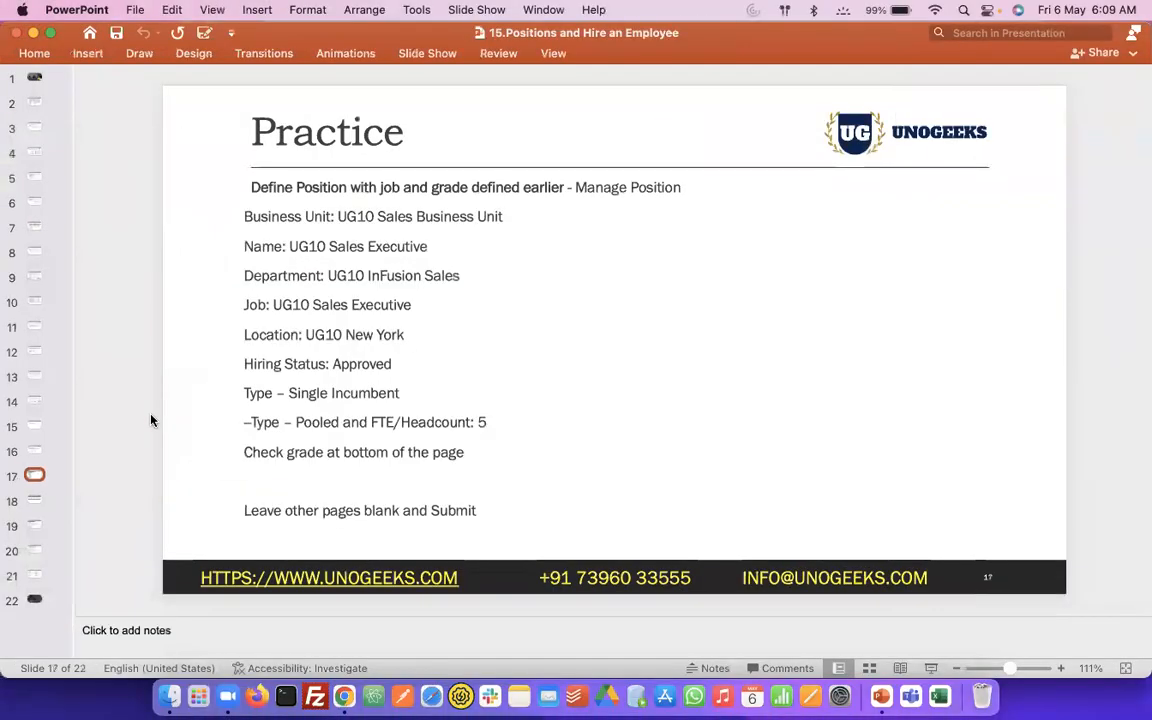
key(Down)
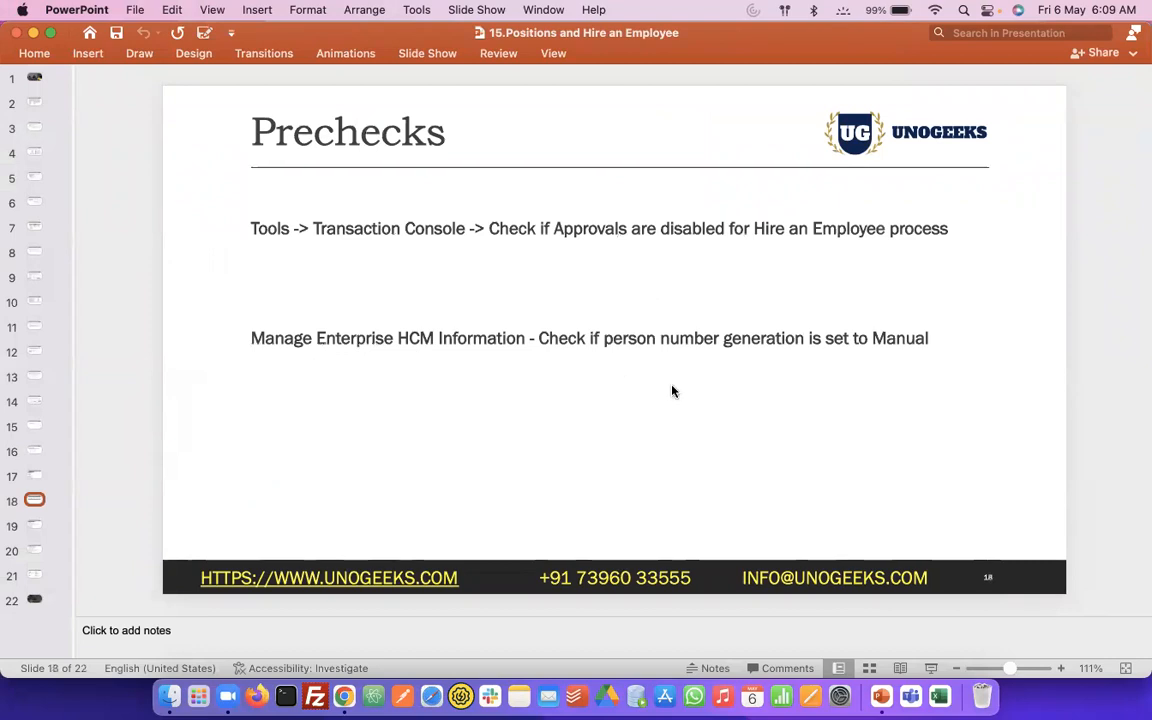
key(ctrl+Right)
key(ctrl+Left)
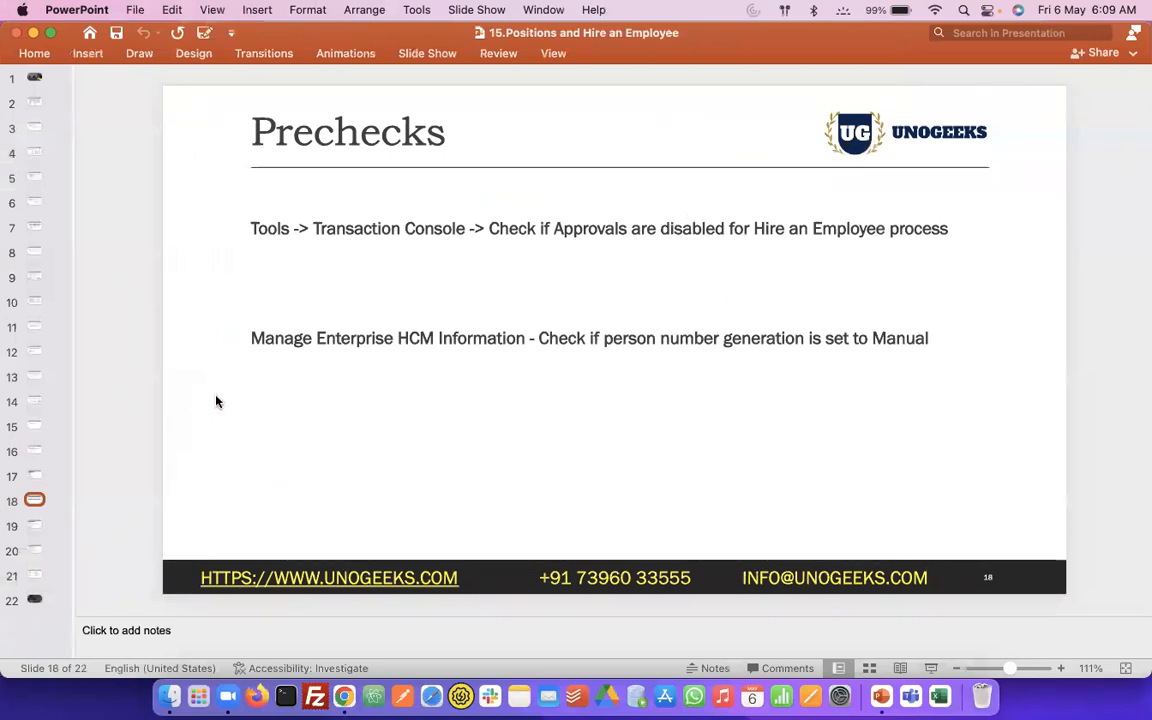
Step: Switch to Chrome, load Oracle Fusion Cloud Applications in a new tab and start the Hire an Employee task under New Person
key(ctrl+Right)
click(436, 22)
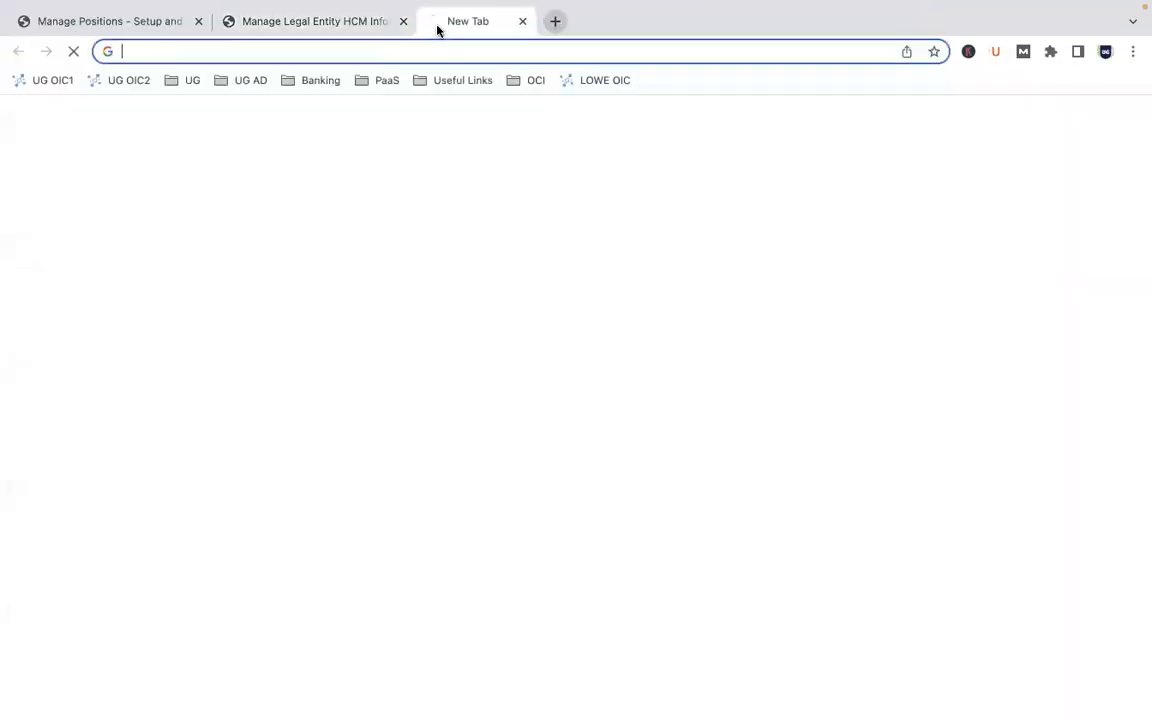
text(etaj)
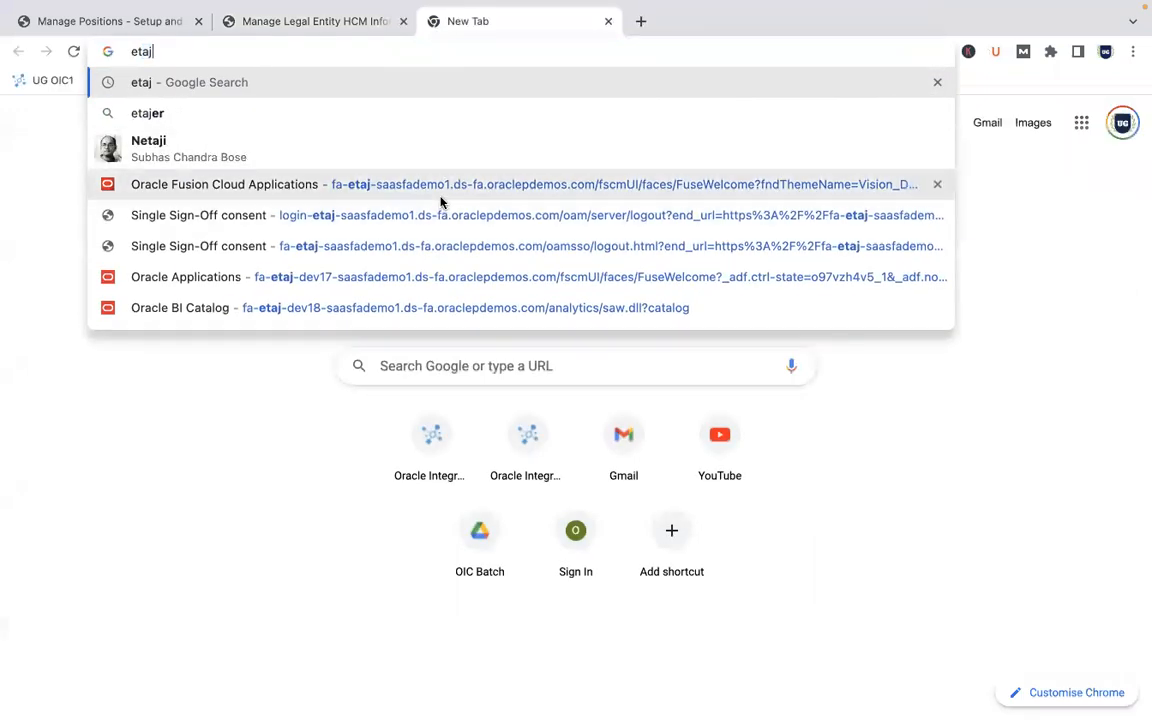
click(443, 186)
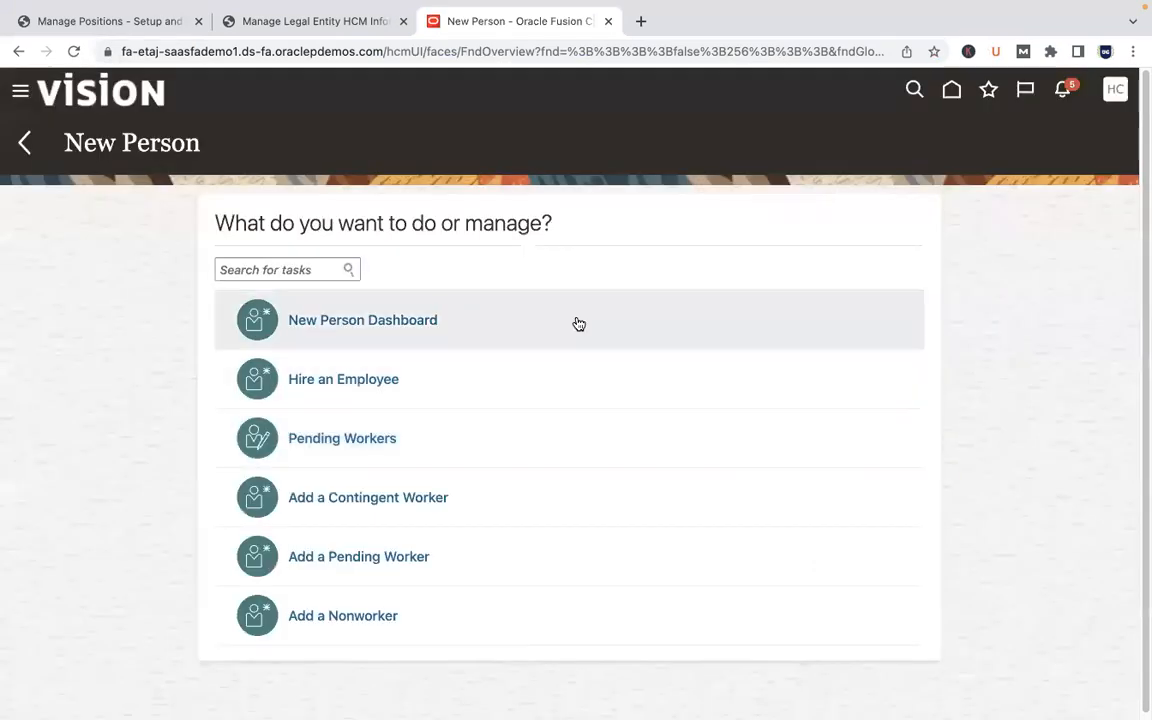
click(378, 380)
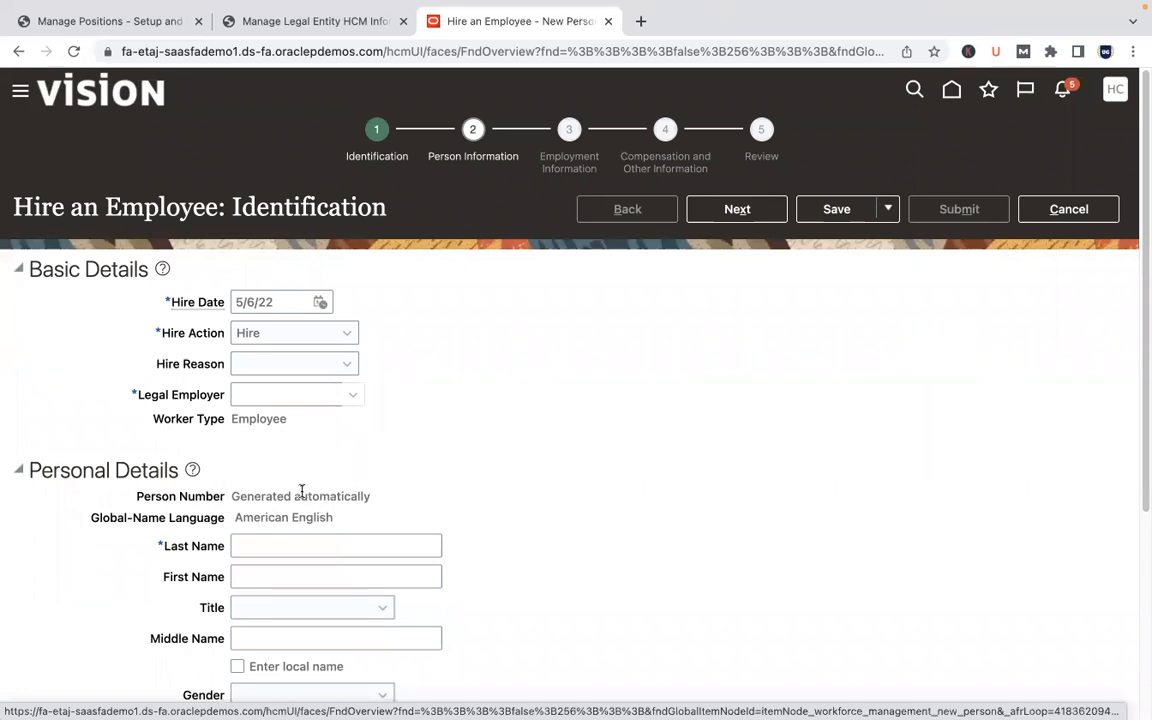
Step: Load Oracle Fusion Cloud Applications in another new tab and open Setup and Maintenance there
click(641, 21)
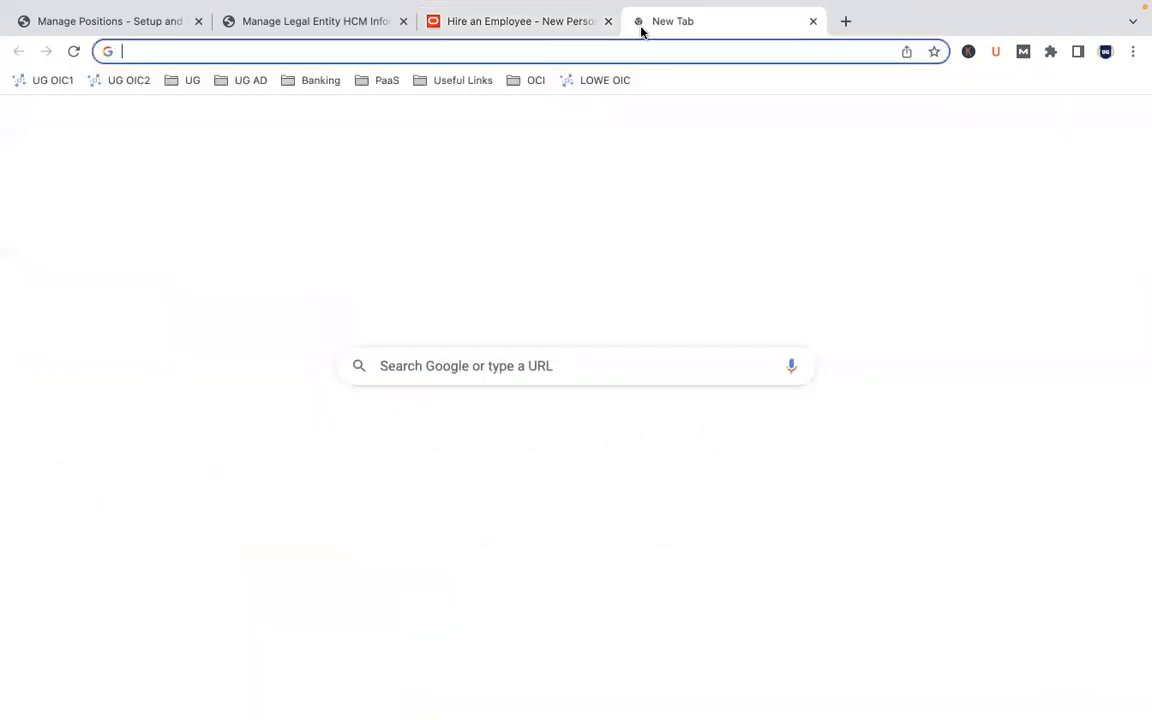
text(etaj)
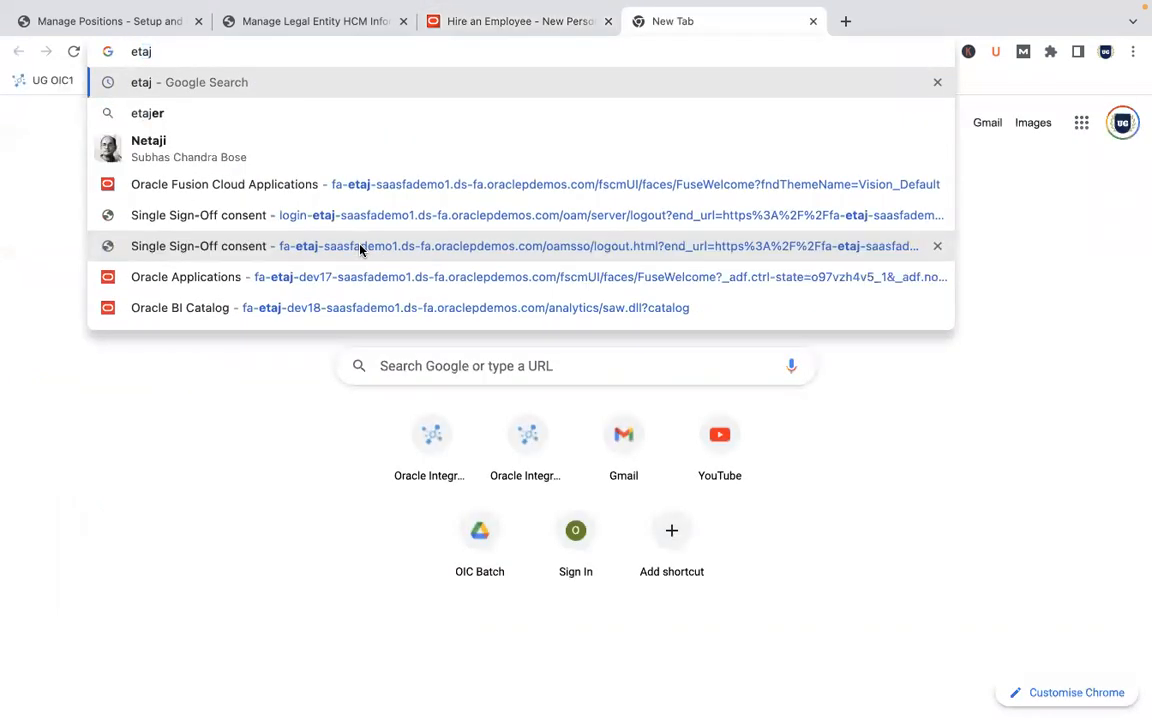
click(454, 190)
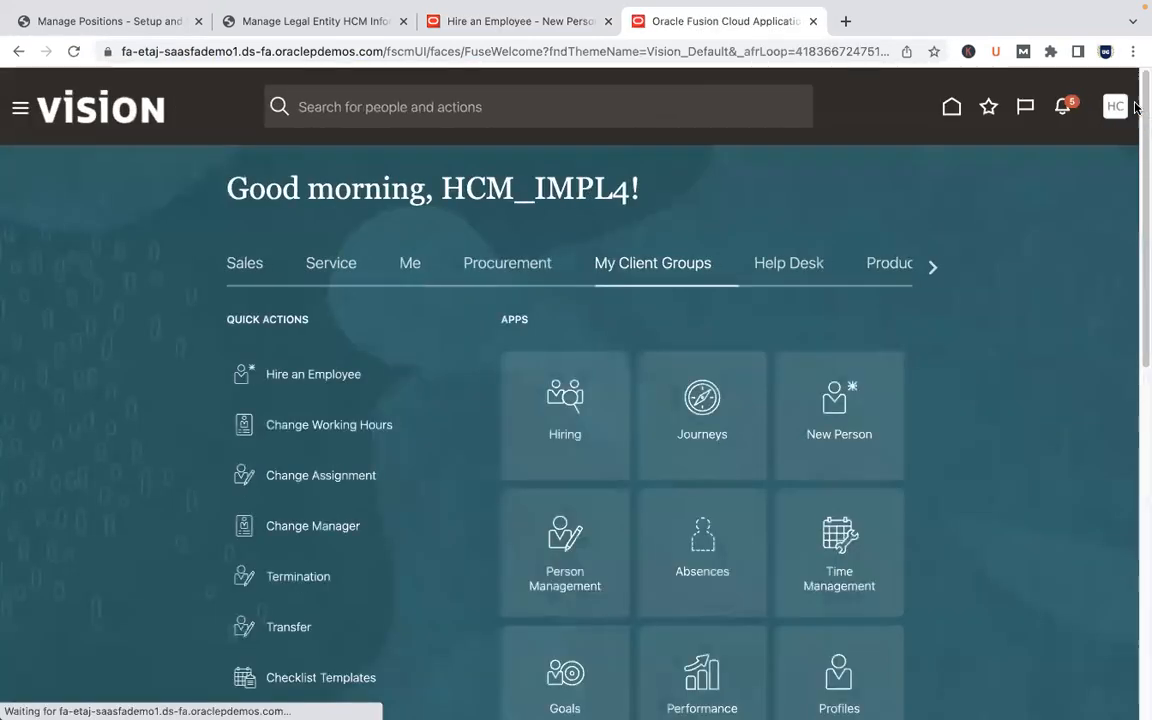
click(1117, 107)
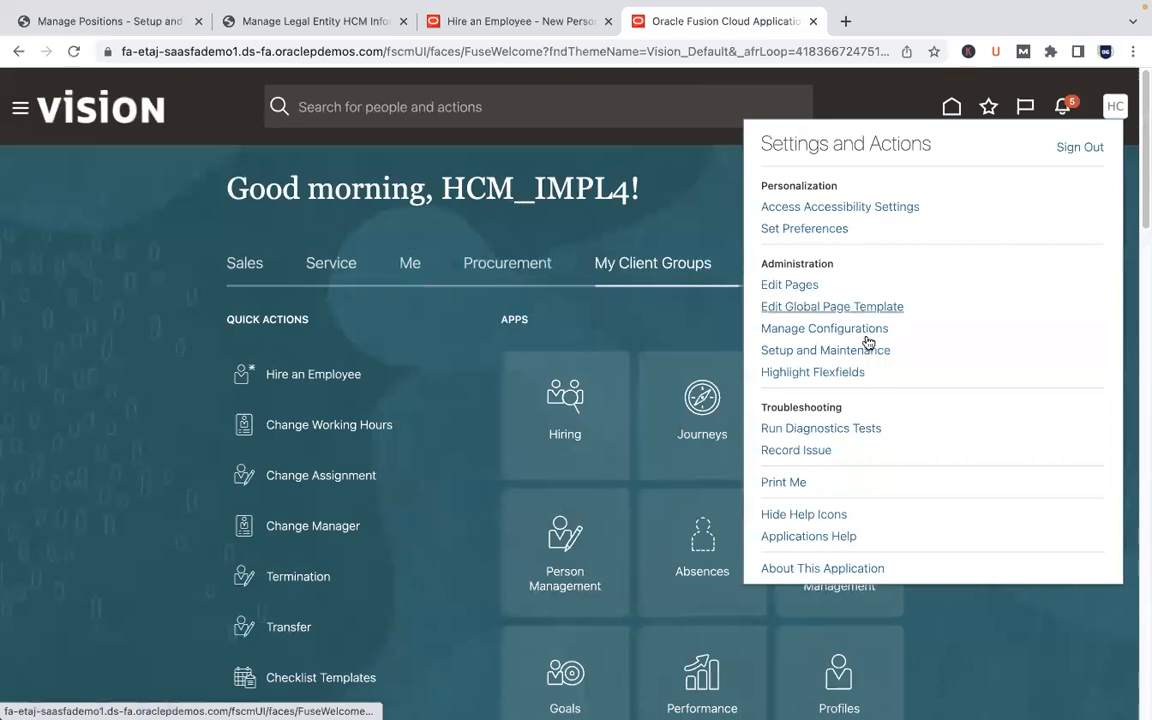
click(867, 347)
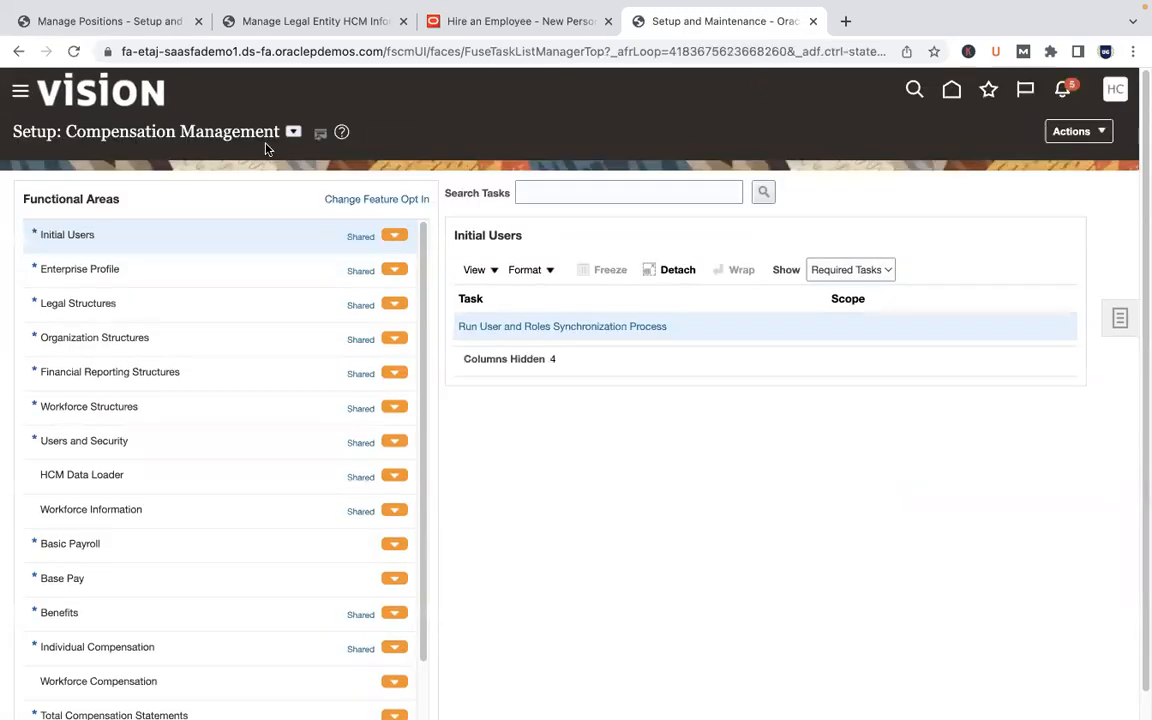
Step: Change the setup offering from Compensation Management to Workforce Deployment in the new tab
click(293, 131)
drag(576, 196, 584, 364)
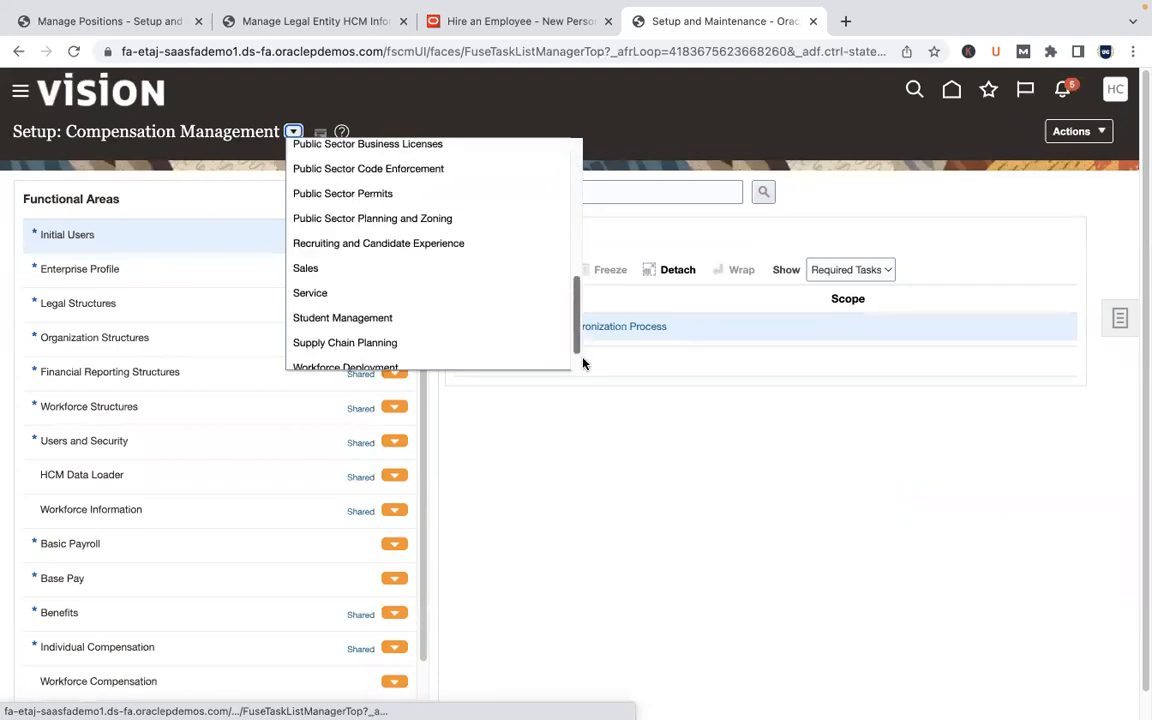
click(440, 338)
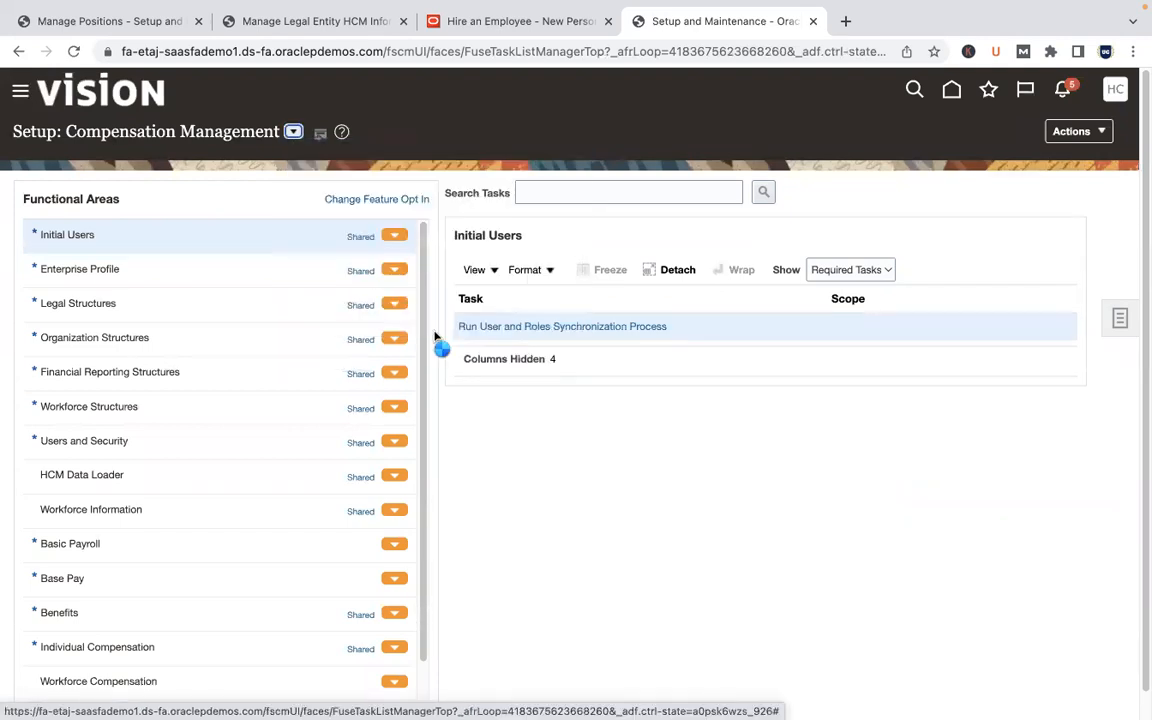
Step: Search the setup tasks for "enterprise HCM info" and open Manage Enterprise HCM Information
click(665, 194)
text(enterprise HCM info)
key(Return)
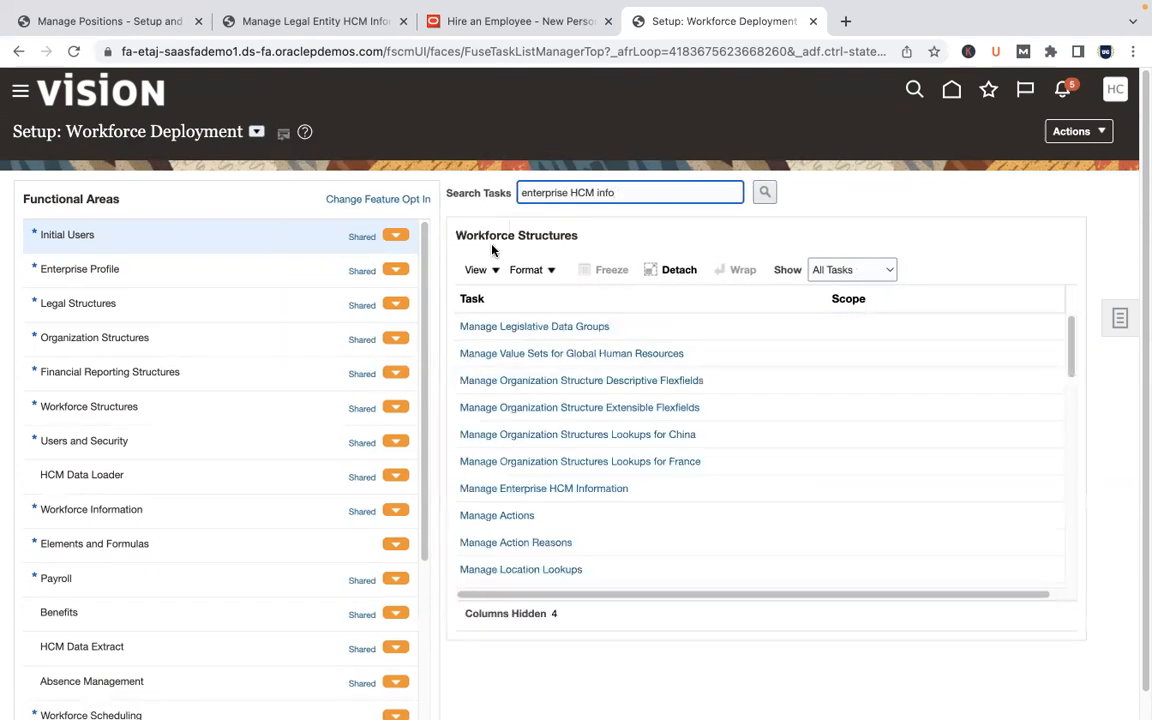
click(598, 489)
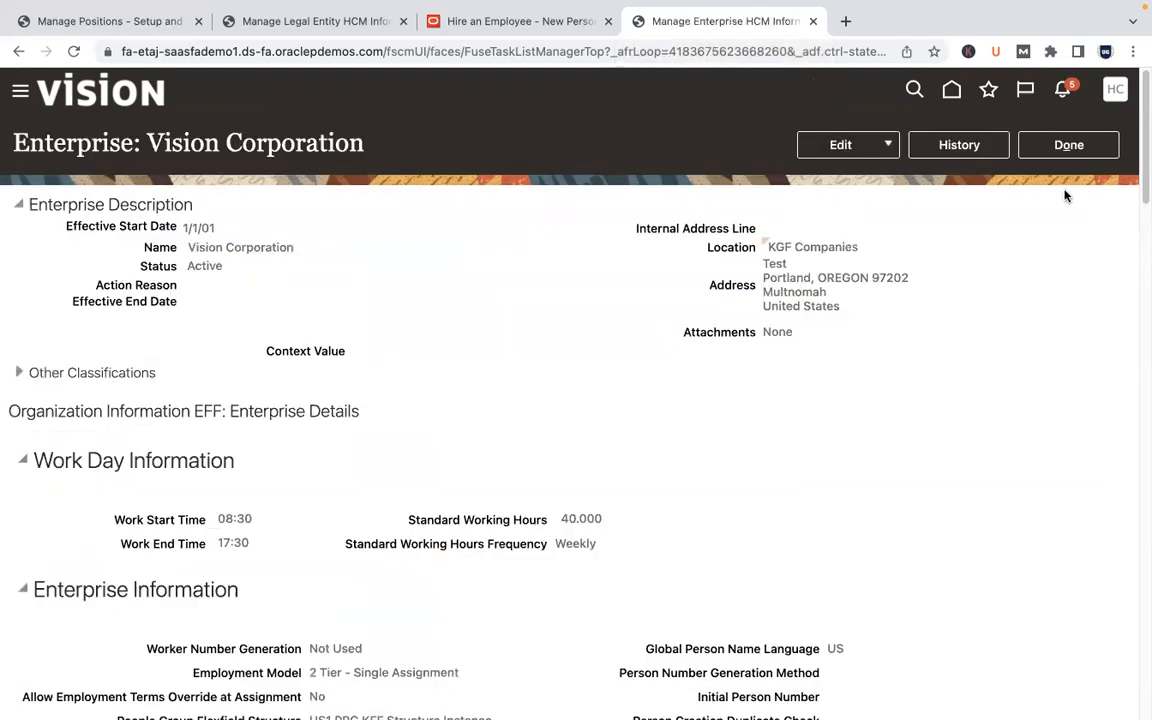
Step: Open the Vision Corporation enterprise record for editing with the Correct option and go to its Enterprise Information section
click(890, 147)
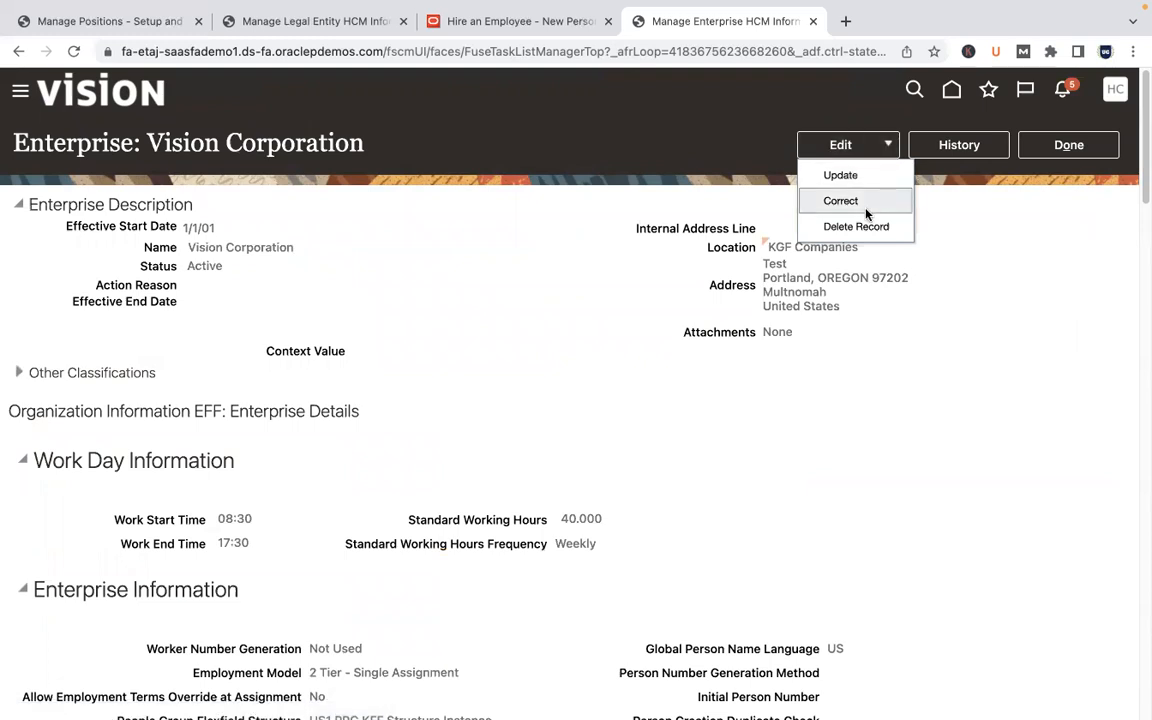
click(866, 202)
drag(1141, 128, 1141, 246)
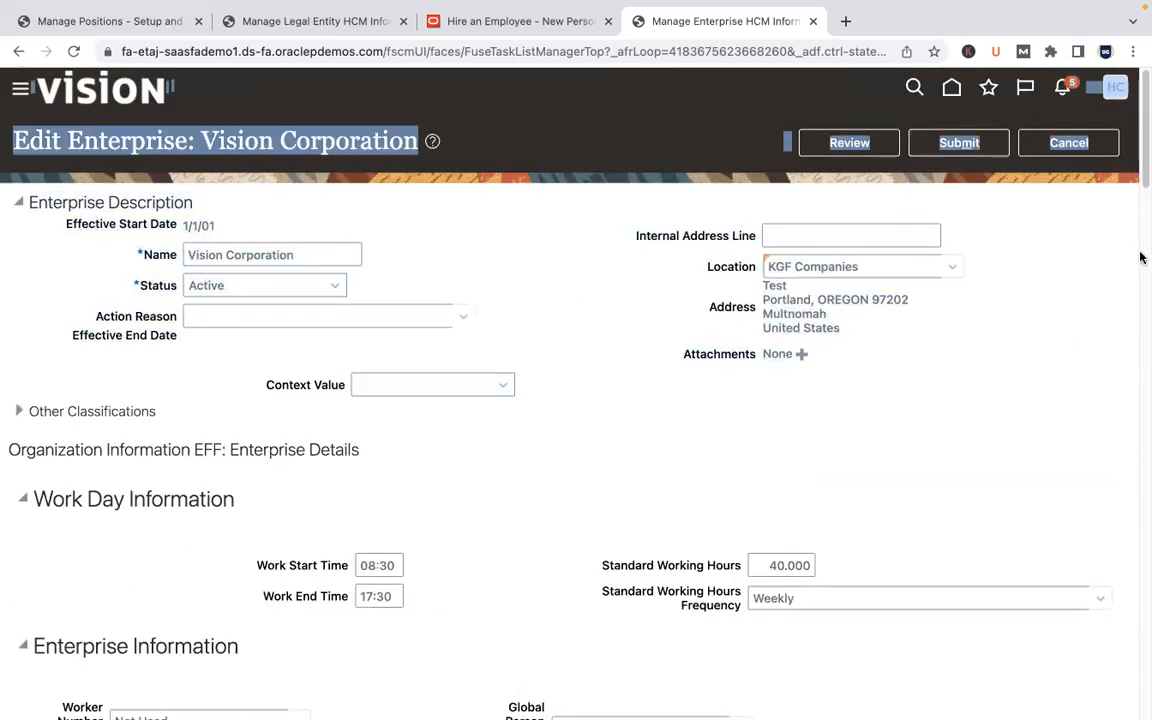
drag(1141, 147, 1141, 226)
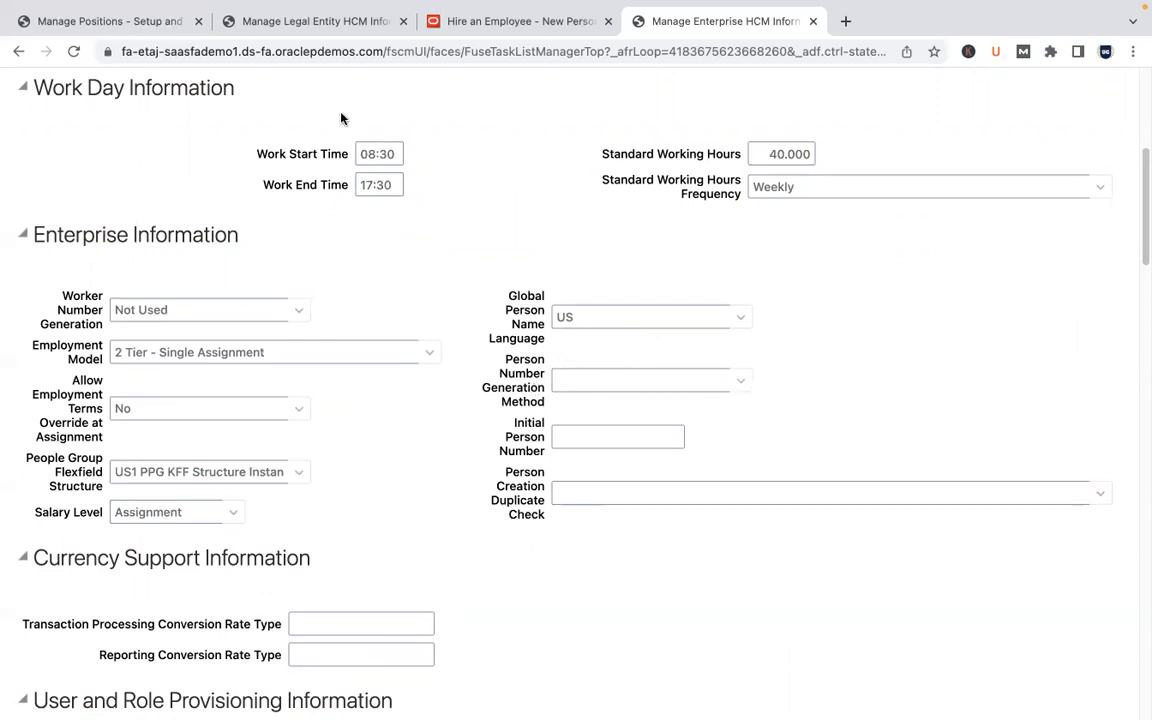
Step: Check the Hire an Employee page, then set the enterprise's Person Number Generation Method to Manual
click(530, 26)
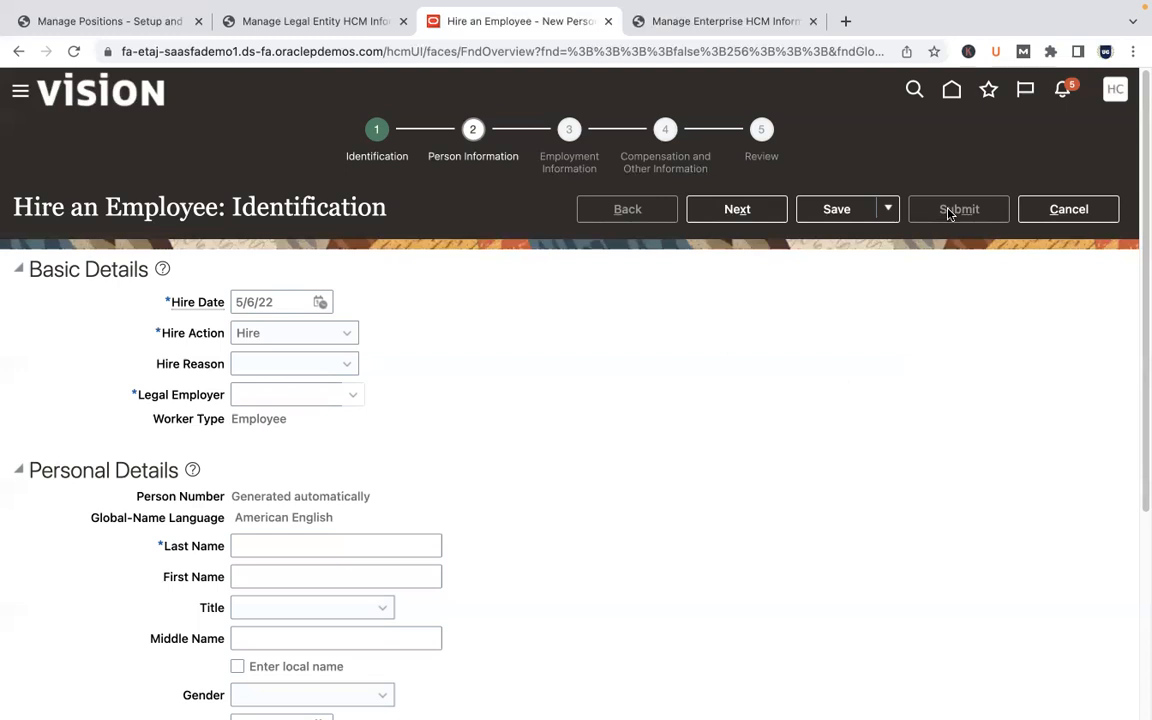
click(741, 20)
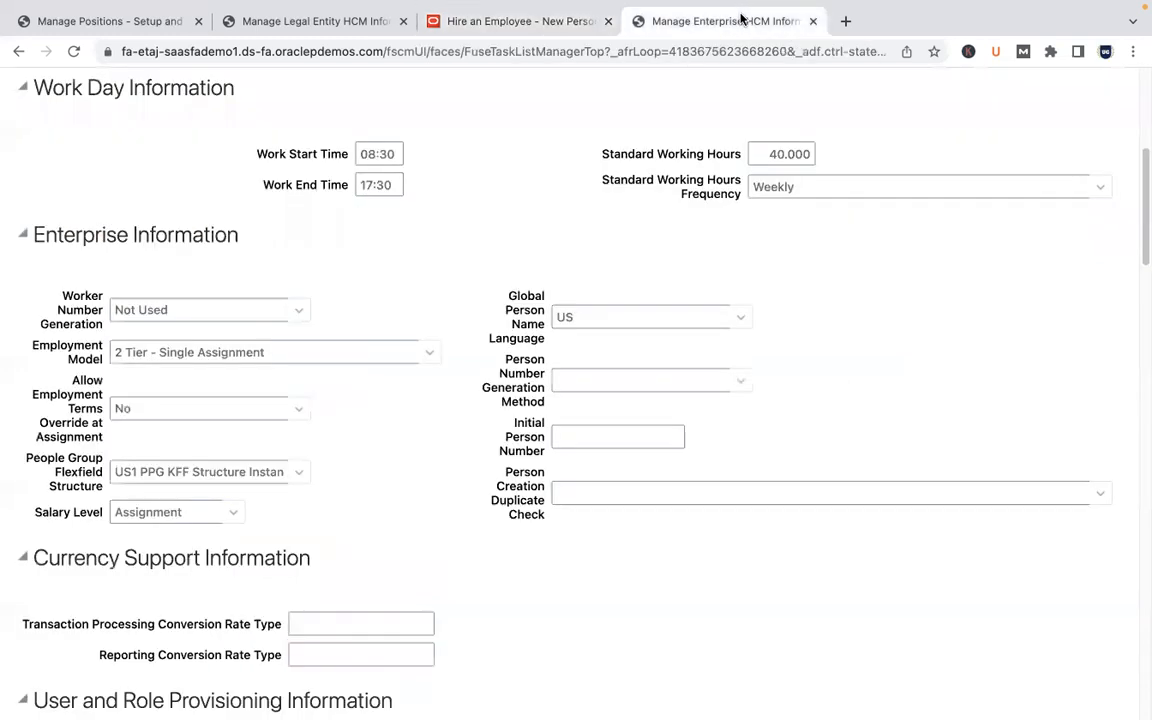
click(735, 381)
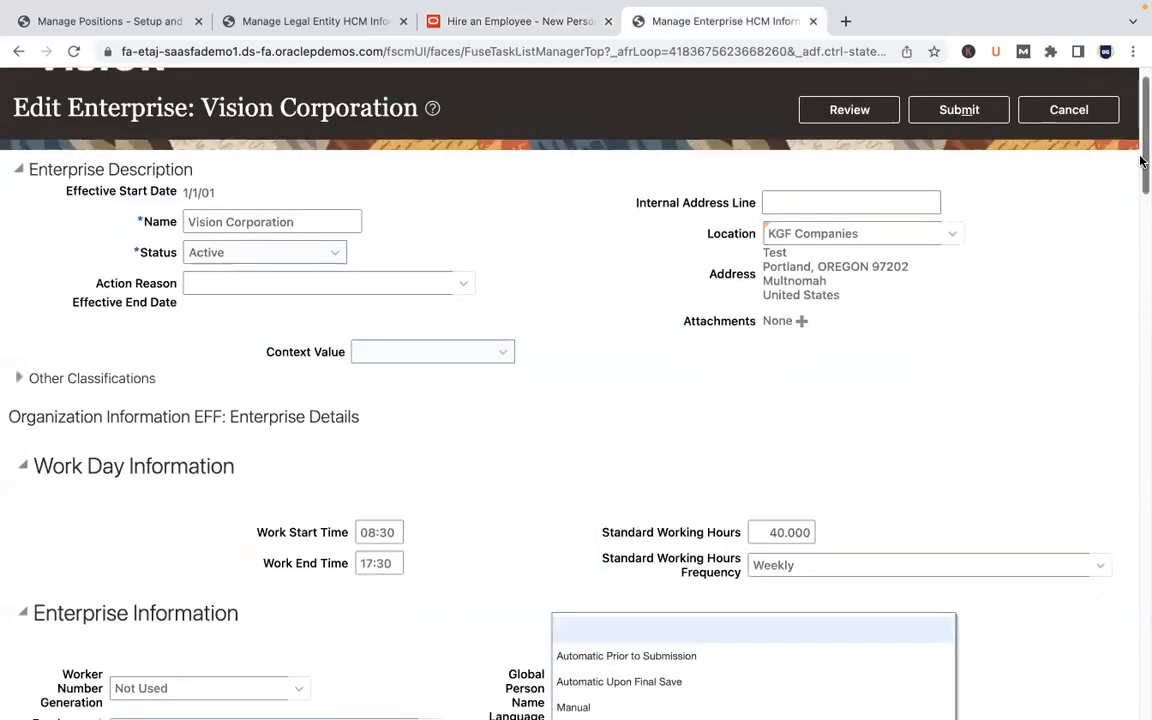
drag(1141, 192, 1141, 209)
click(610, 542)
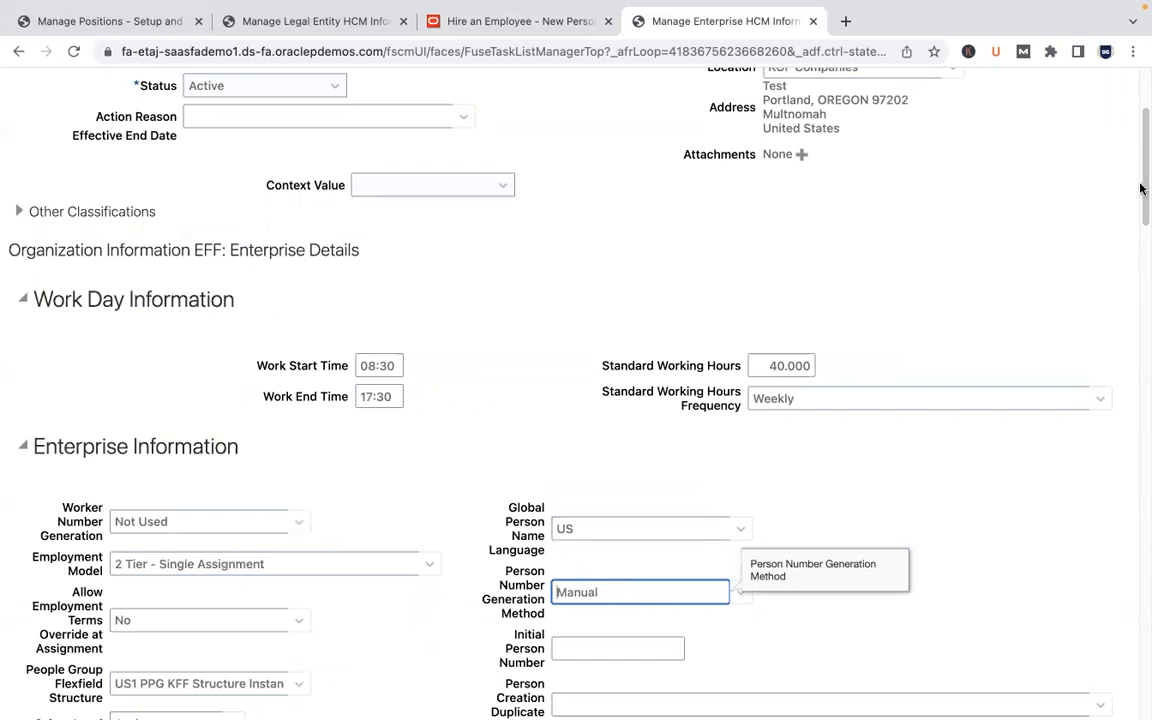
drag(1141, 185, 1140, 233)
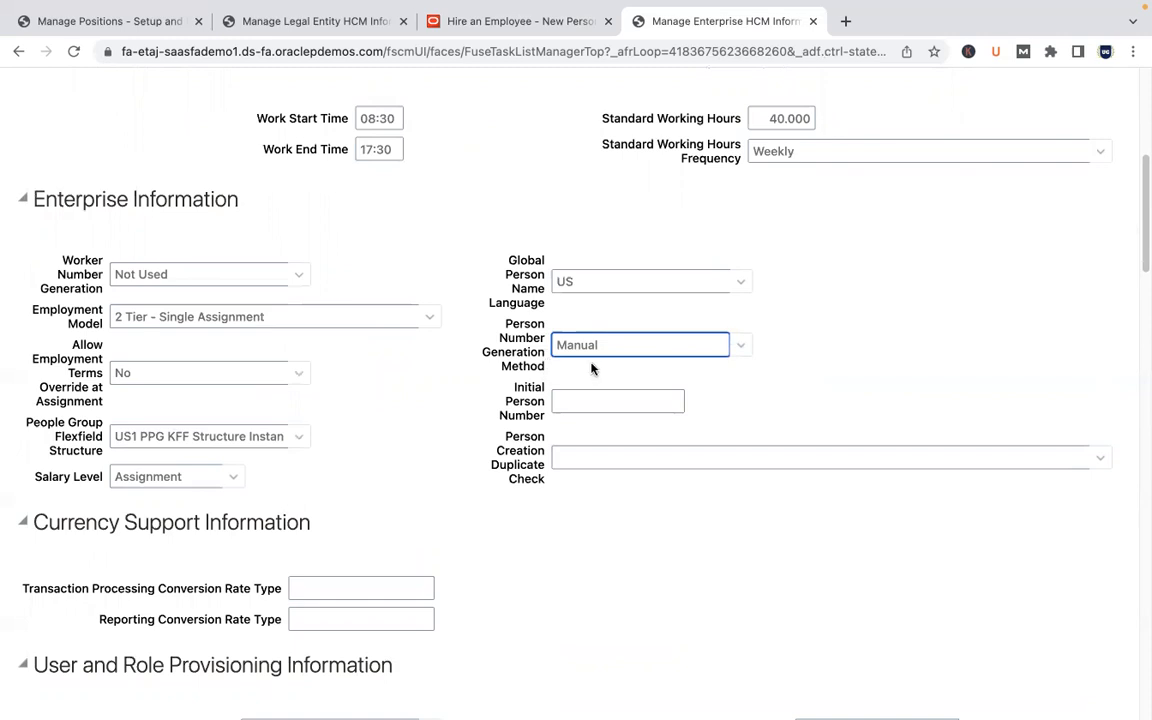
Step: Set the Person Number Generation Method to Automatic Upon Final Save and the Initial Person Number to 138466
click(744, 346)
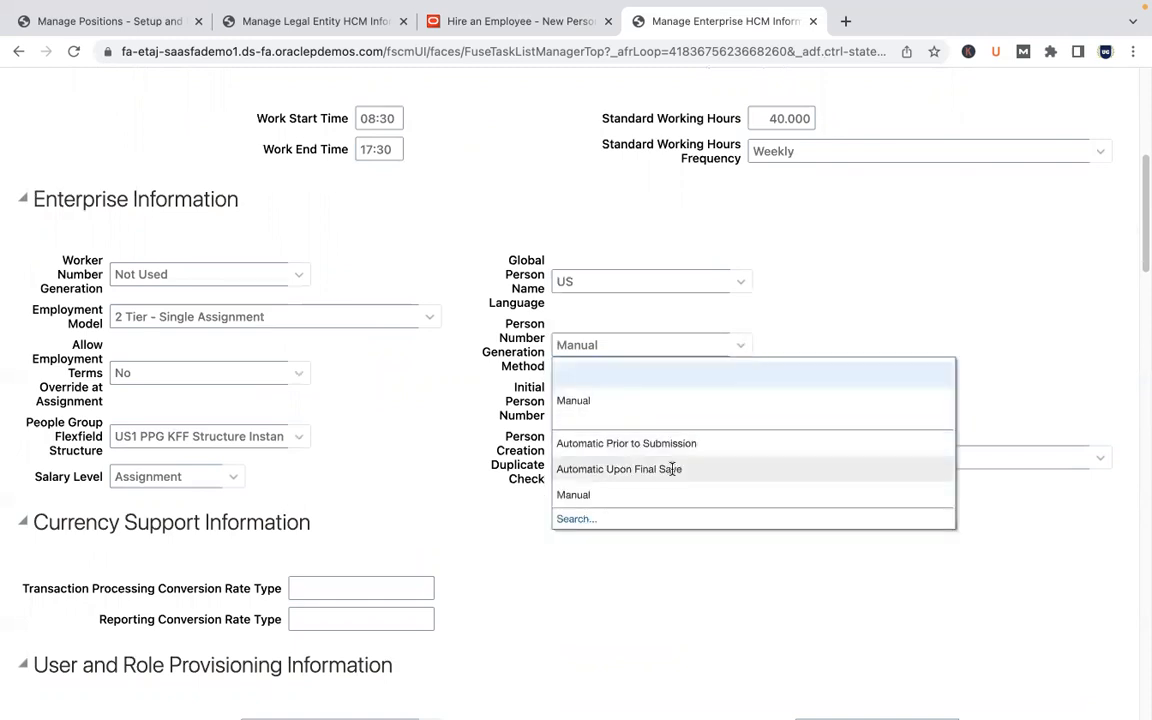
click(672, 469)
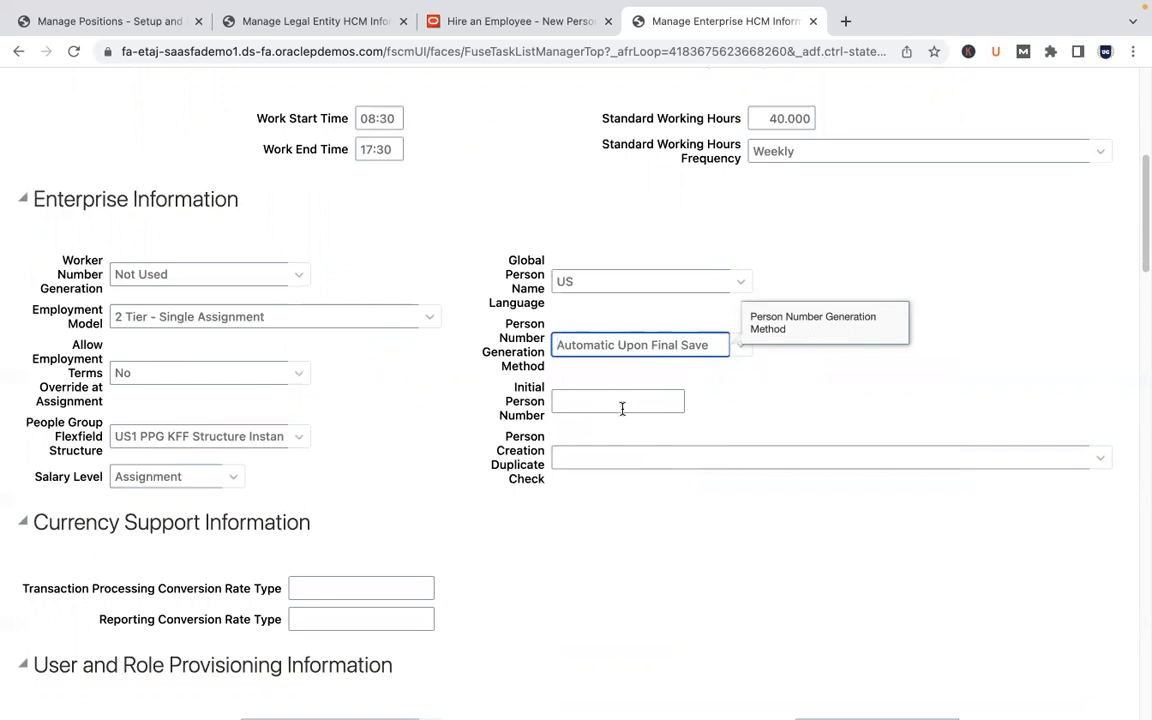
click(953, 349)
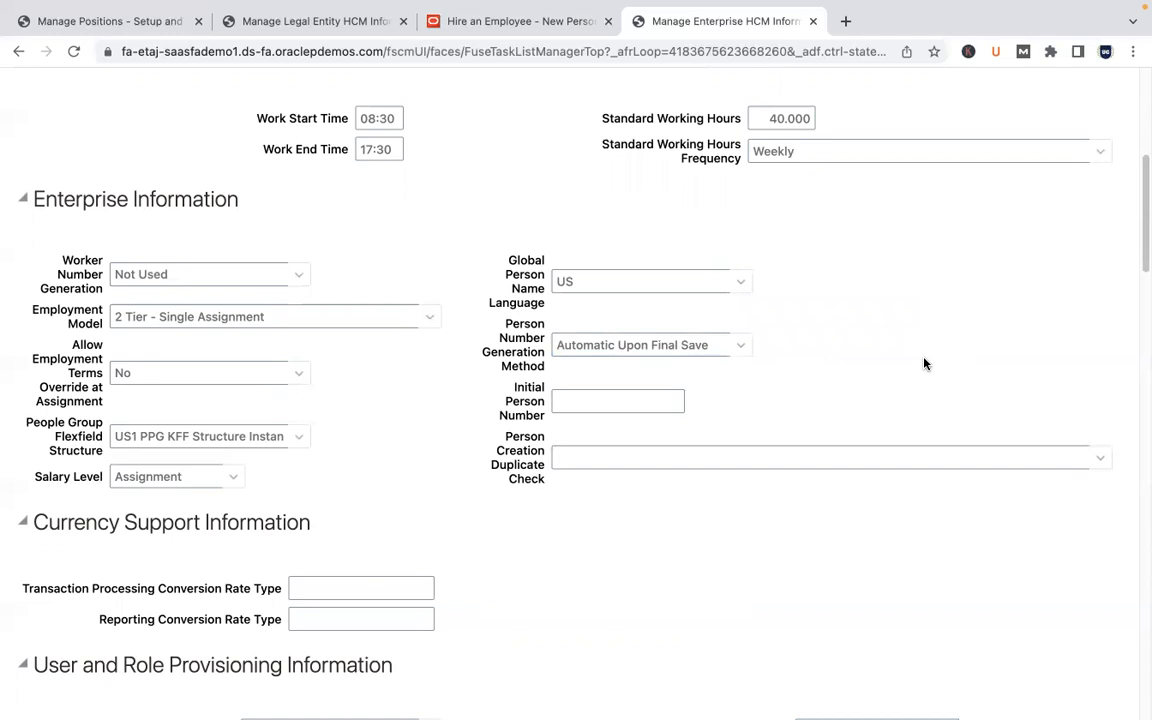
click(643, 404)
text(138465)
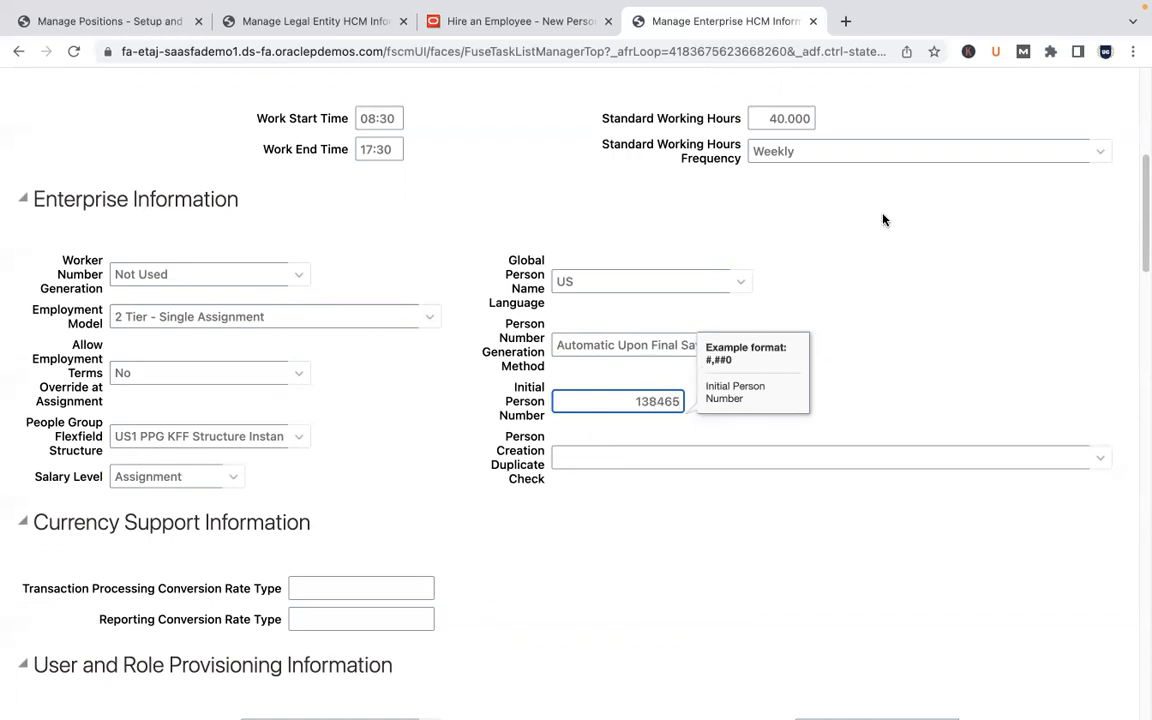
key(BackSpace)
text(6)
click(967, 327)
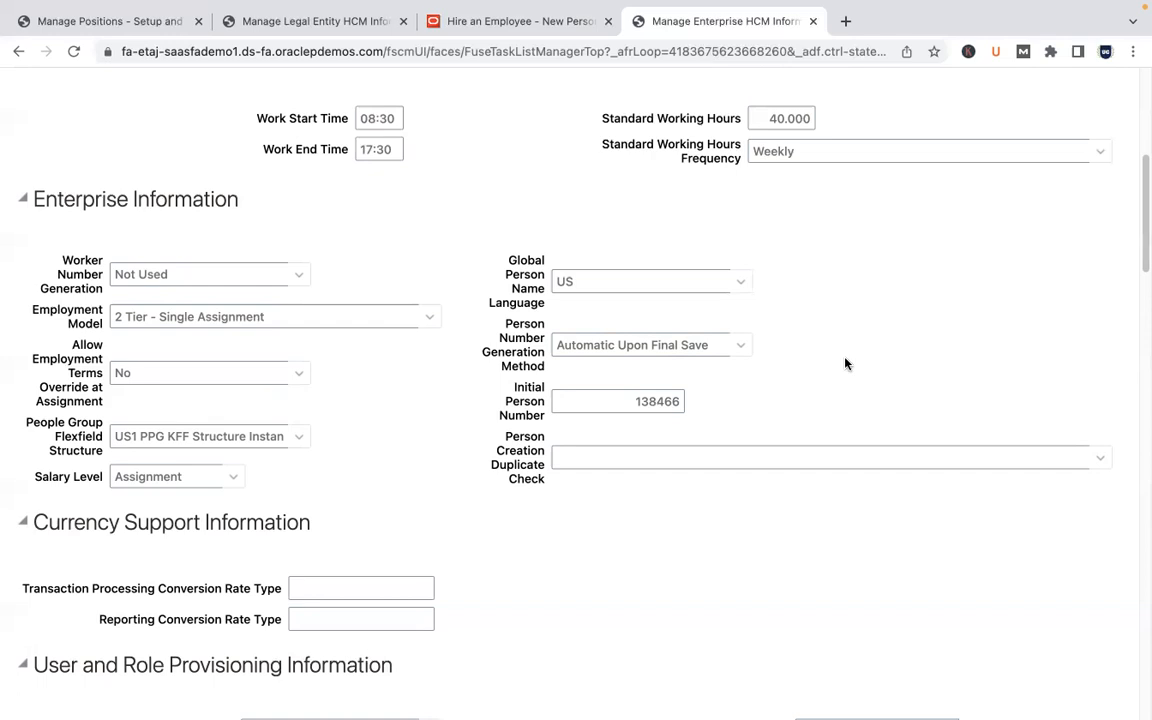
Step: Clear the Initial Person Number and set the Person Number Generation Method to Manual
double_click(665, 399)
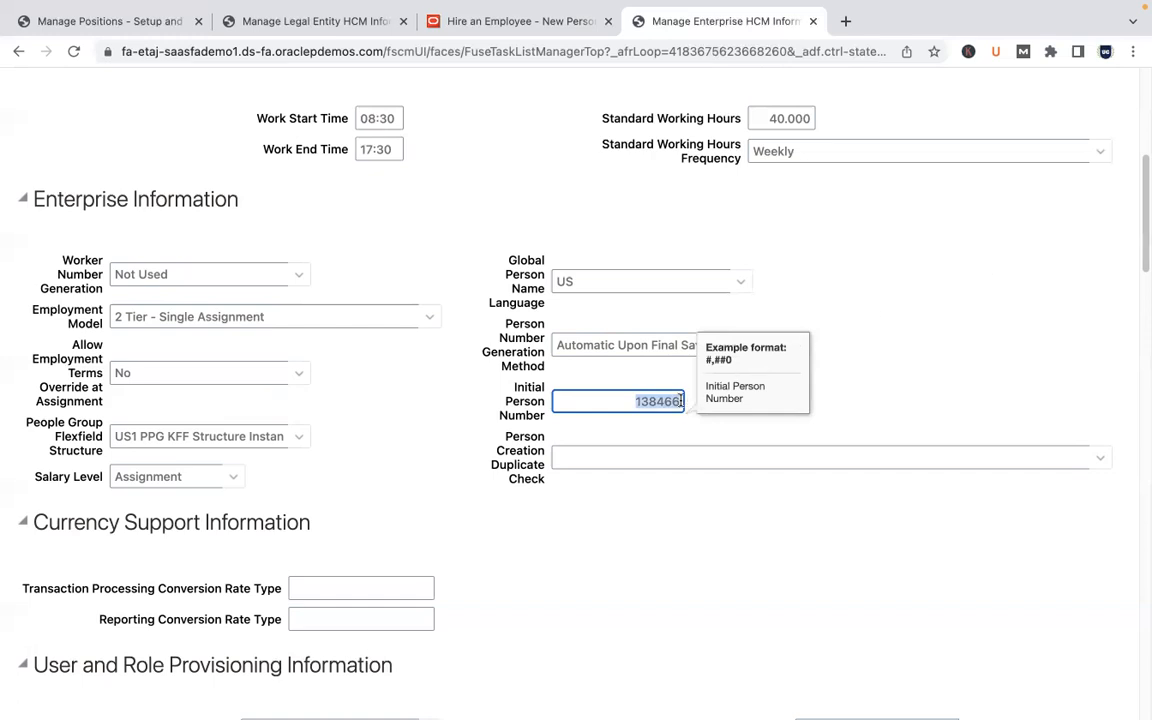
key(BackSpace)
click(705, 343)
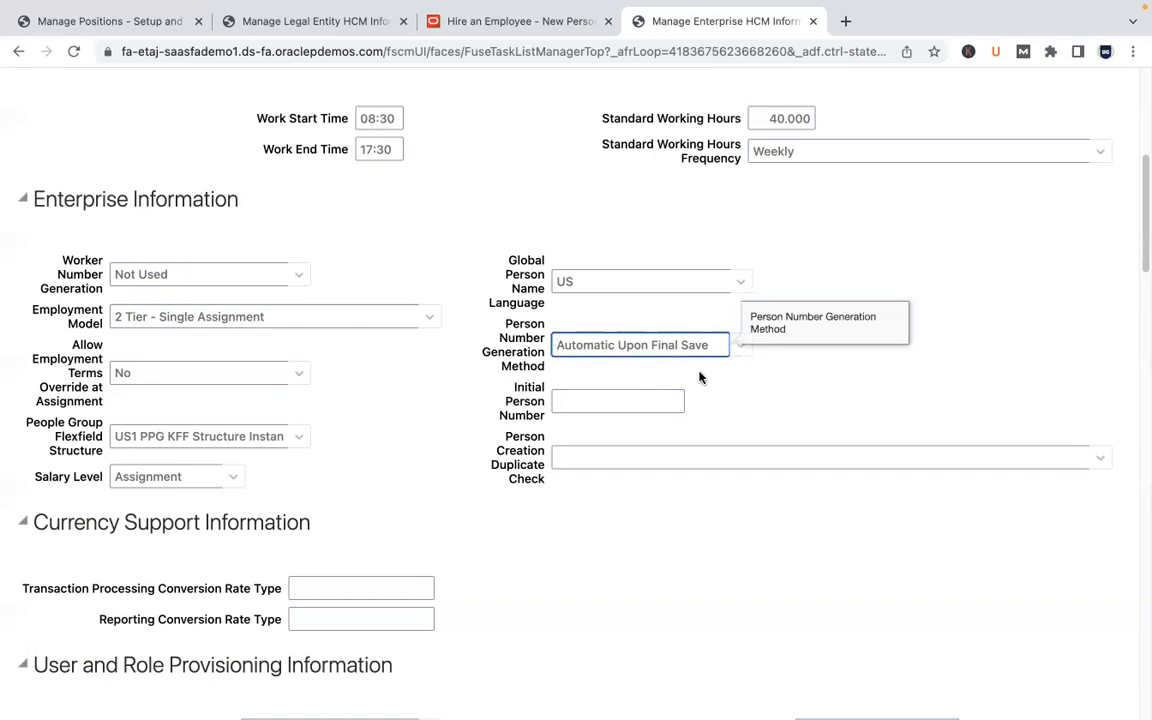
click(736, 347)
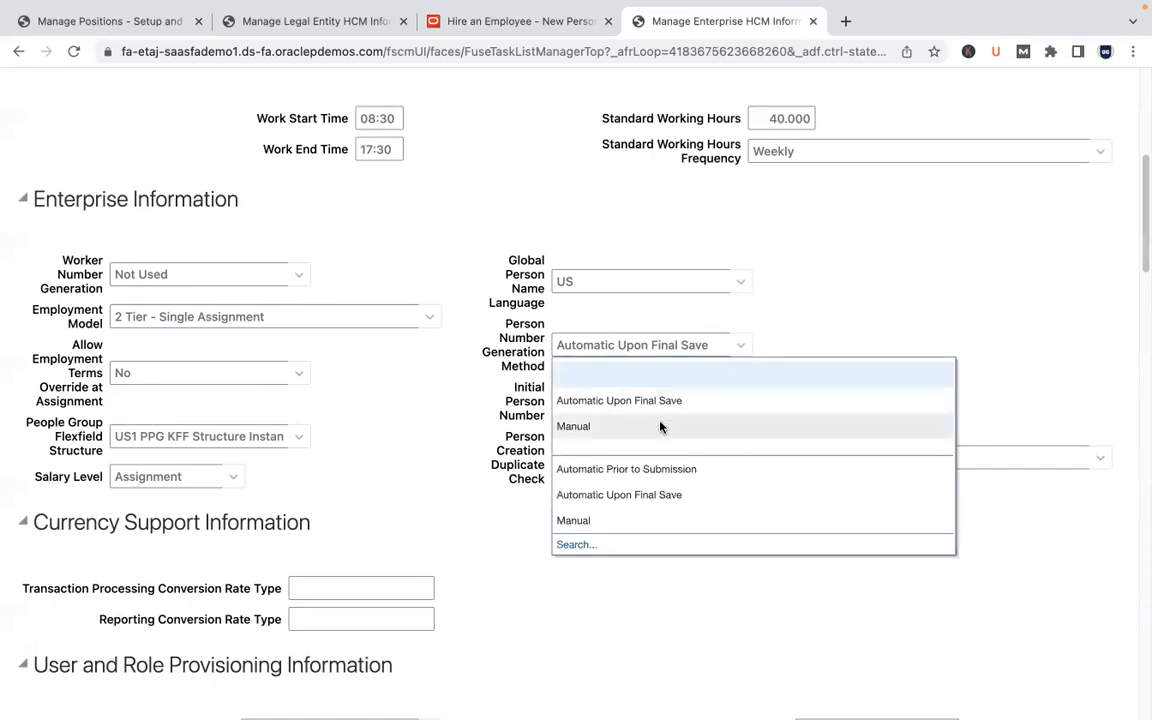
click(660, 428)
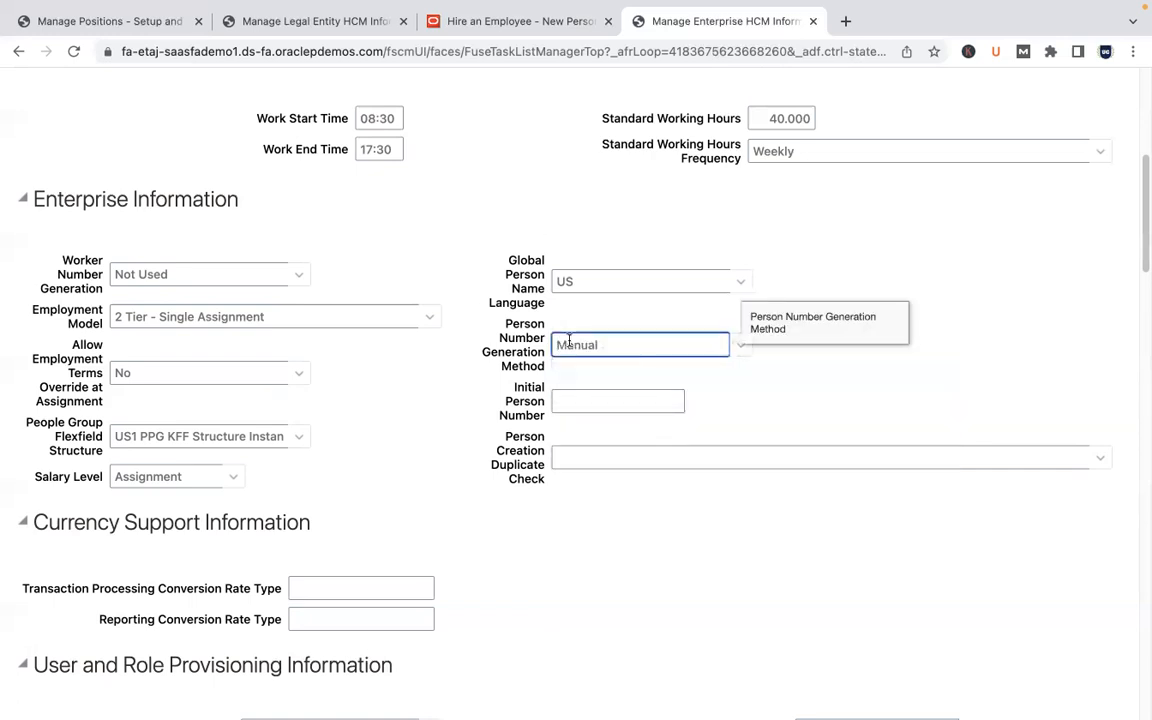
Step: Submit the Vision Corporation enterprise changes, leave the record and return to the Hire an Employee page
drag(1141, 248, 1143, 163)
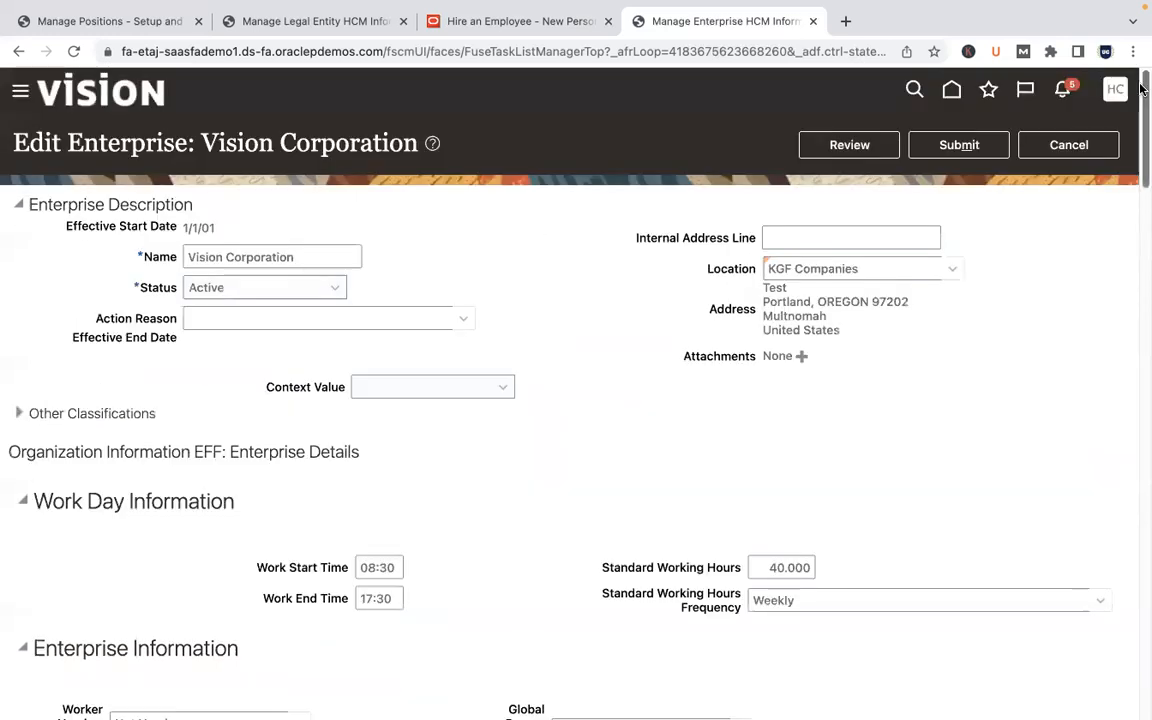
click(967, 158)
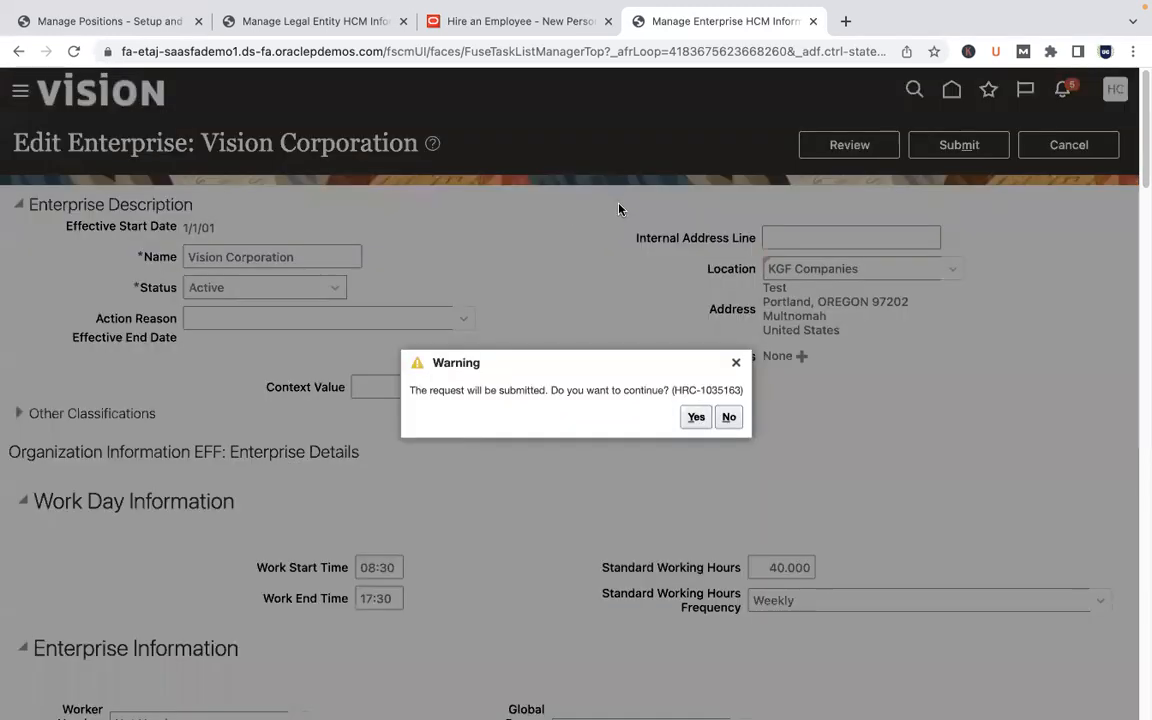
click(696, 417)
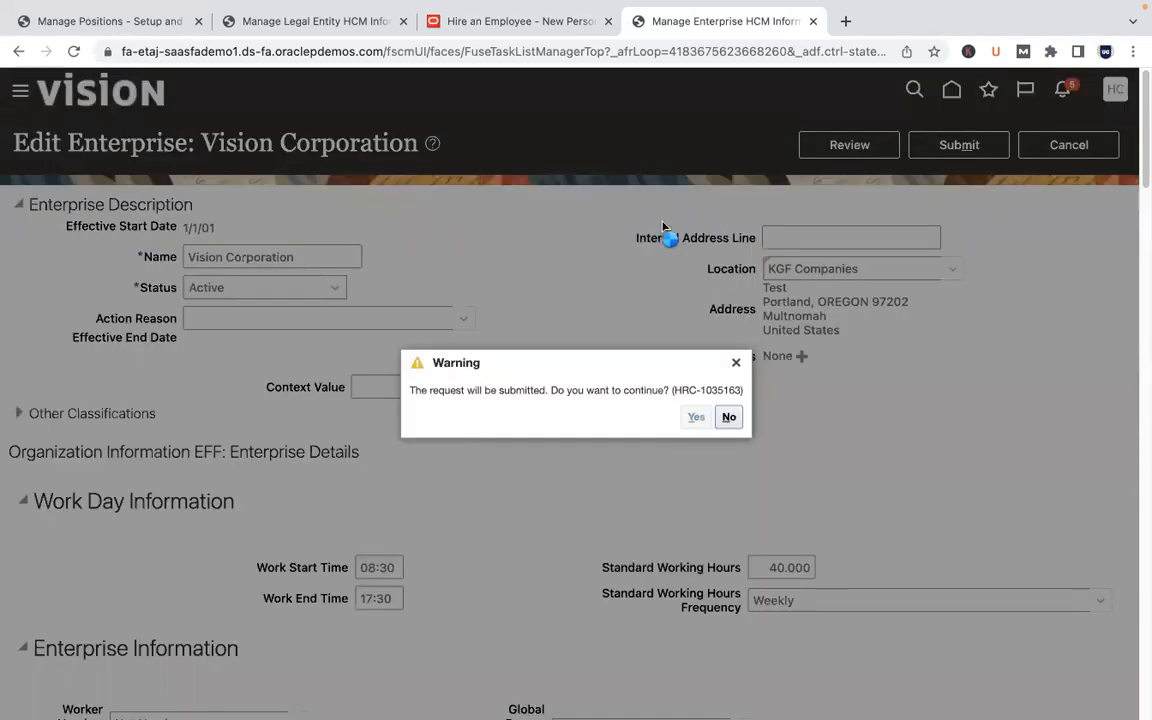
click(514, 27)
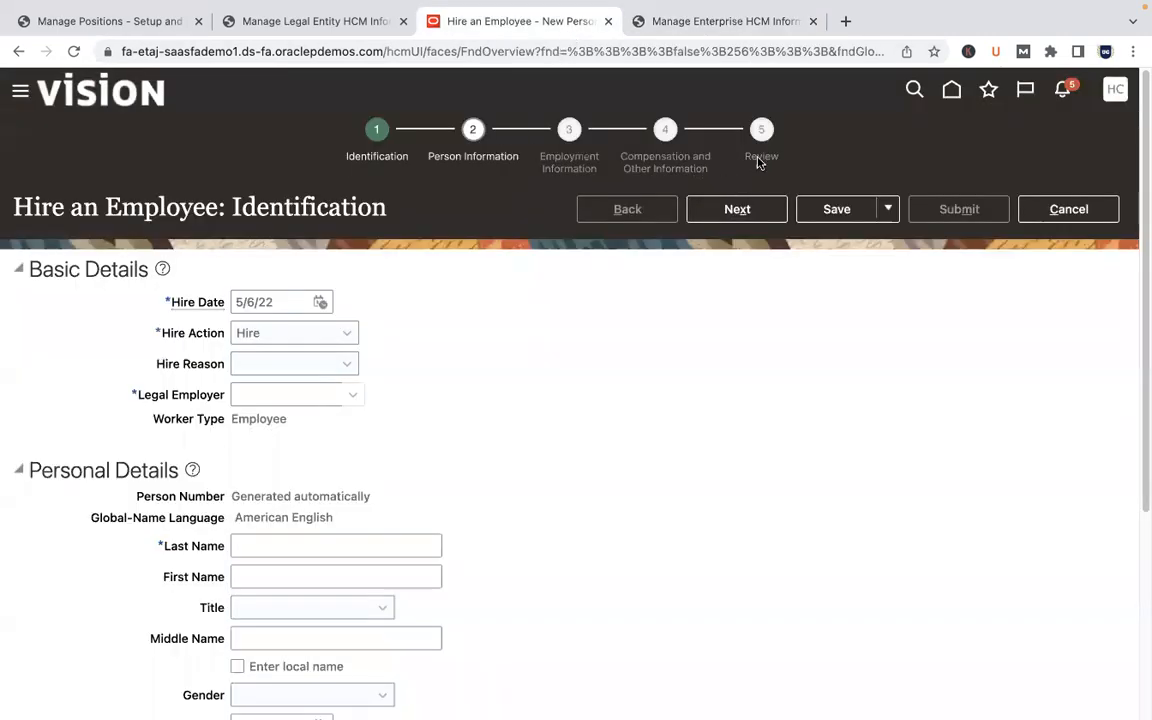
click(746, 28)
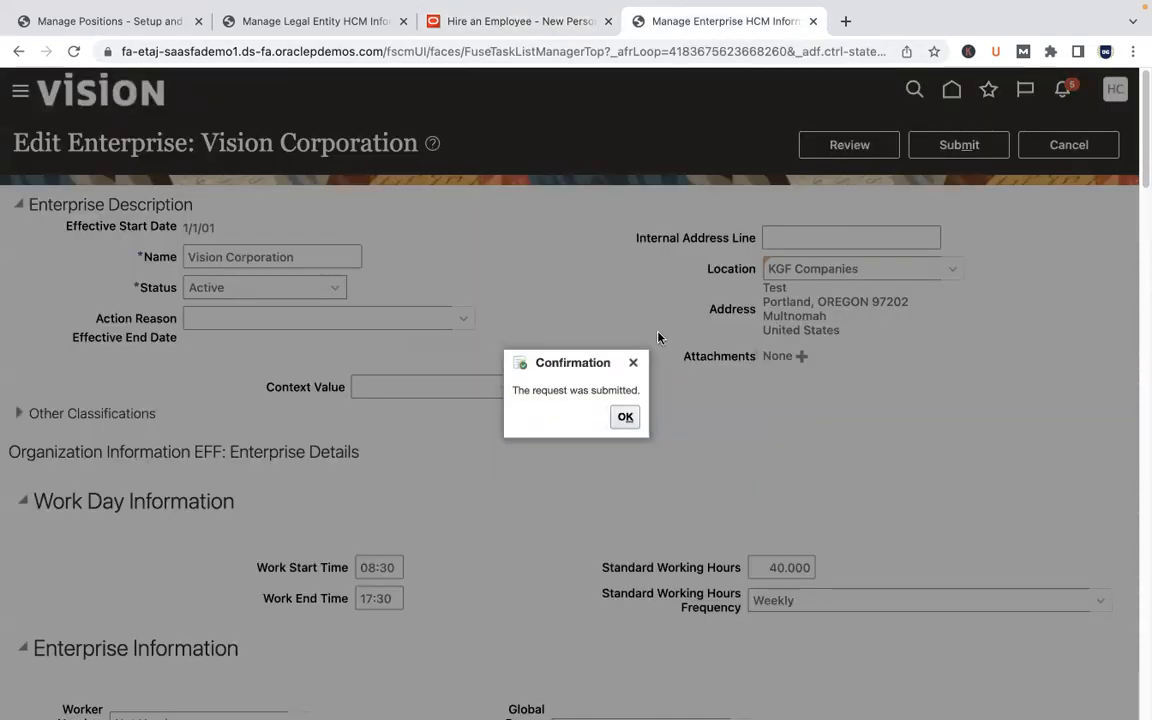
click(628, 416)
click(1066, 145)
click(566, 37)
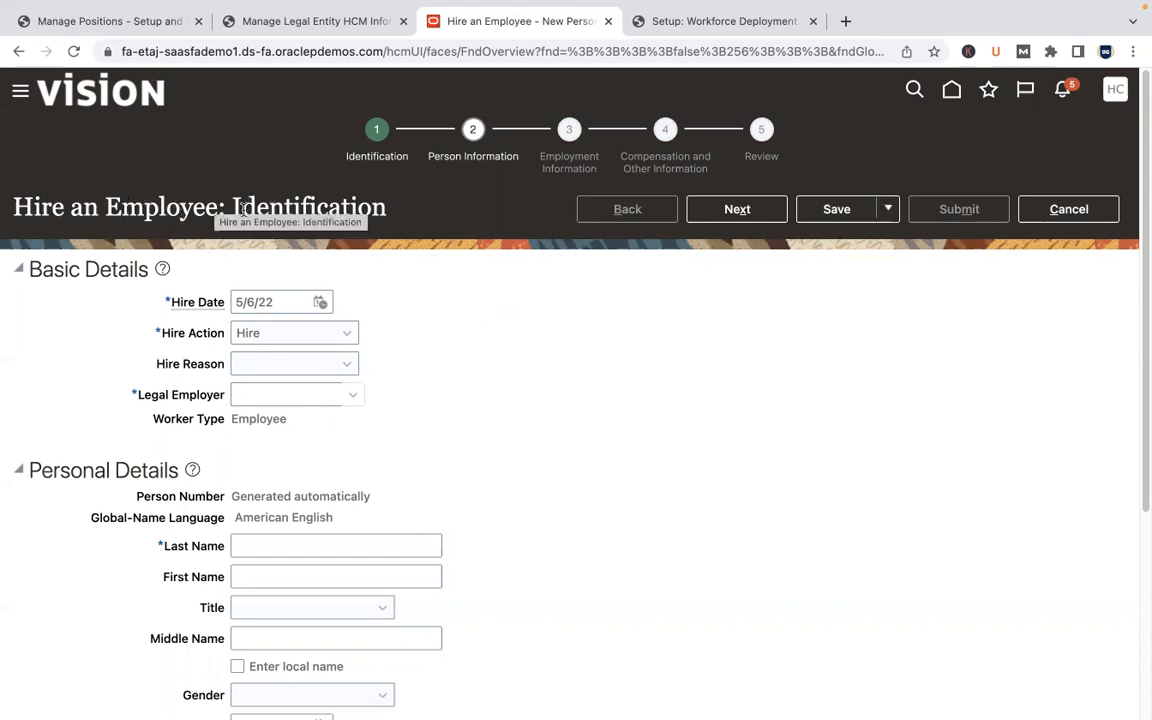
mouse_move(510, 8)
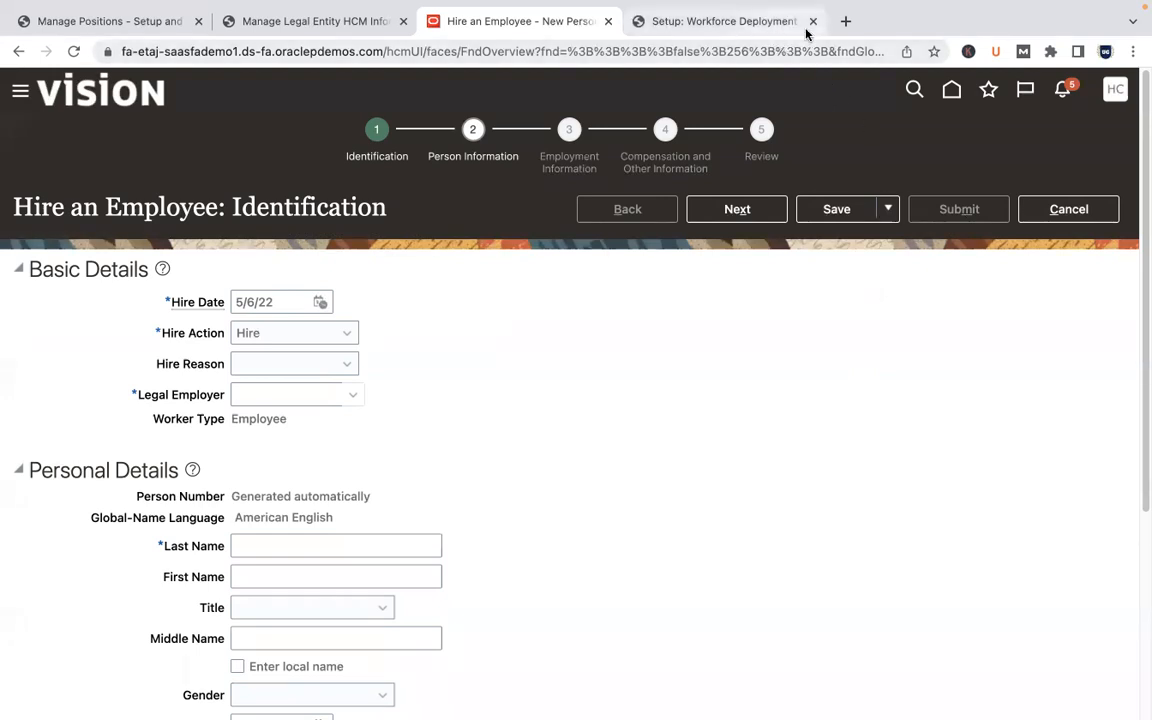
Step: Load the Oracle Fusion Cloud Applications home page in a new tab
click(845, 21)
text(etaj)
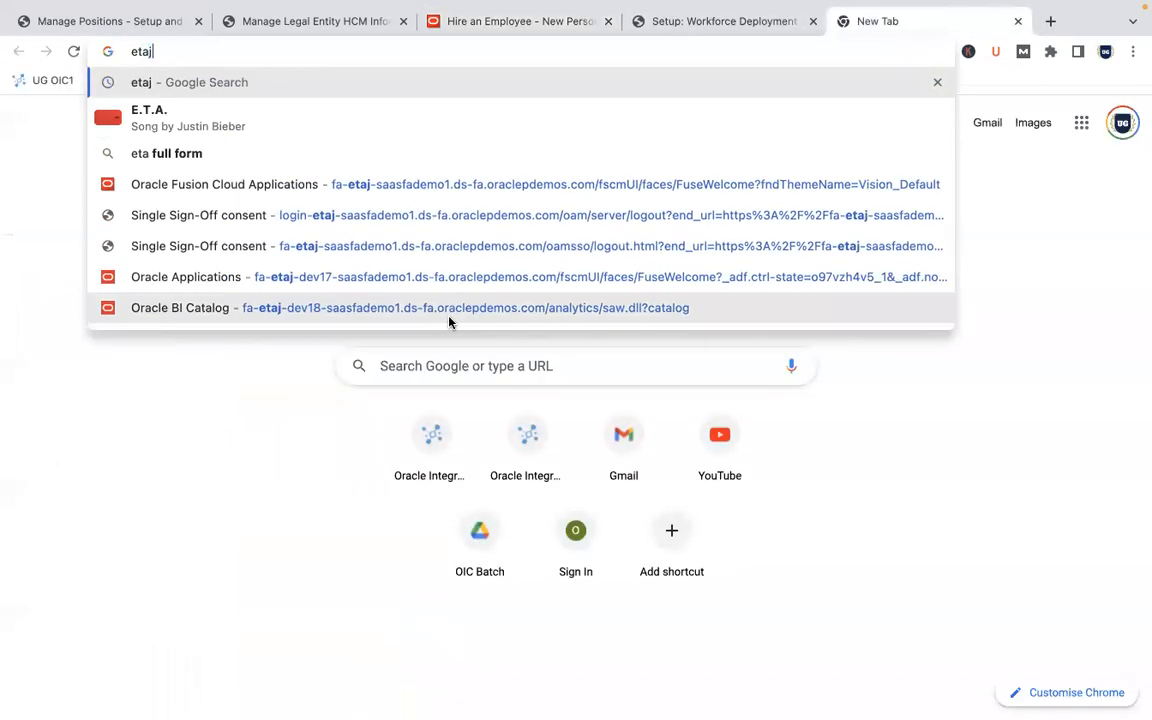
click(555, 195)
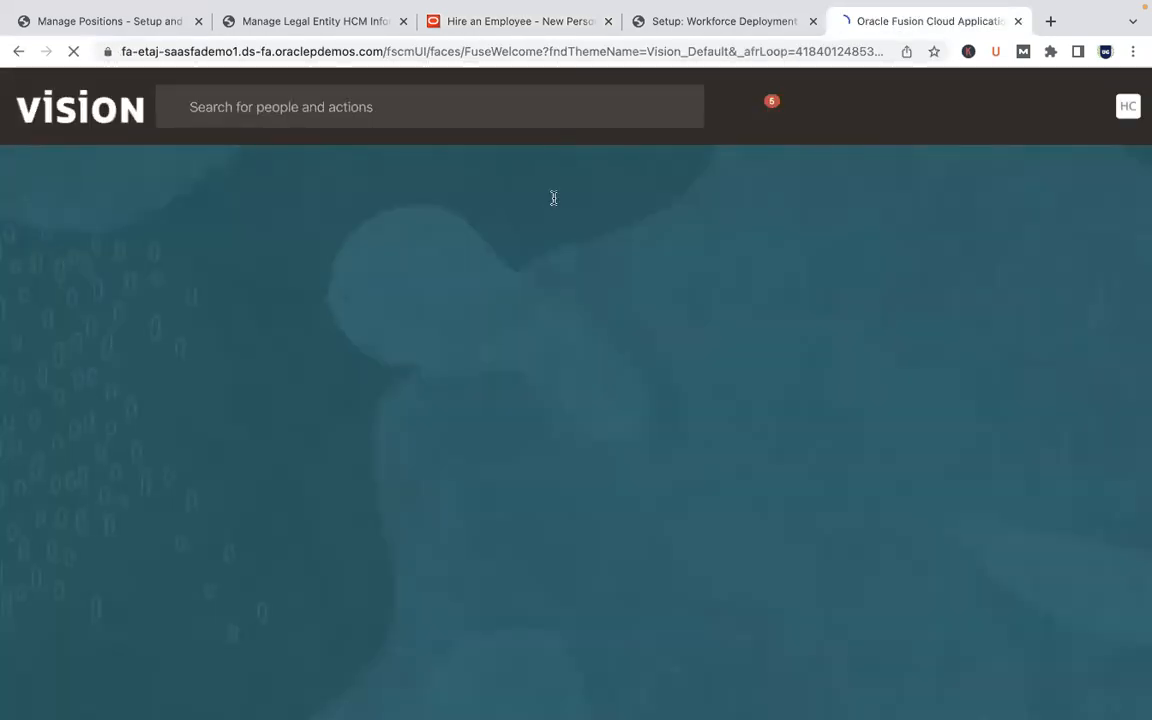
Step: Open the Transaction Console from the Tools apps and go to its Approval Rules
click(935, 270)
double_click(935, 270)
click(935, 270)
click(935, 270)
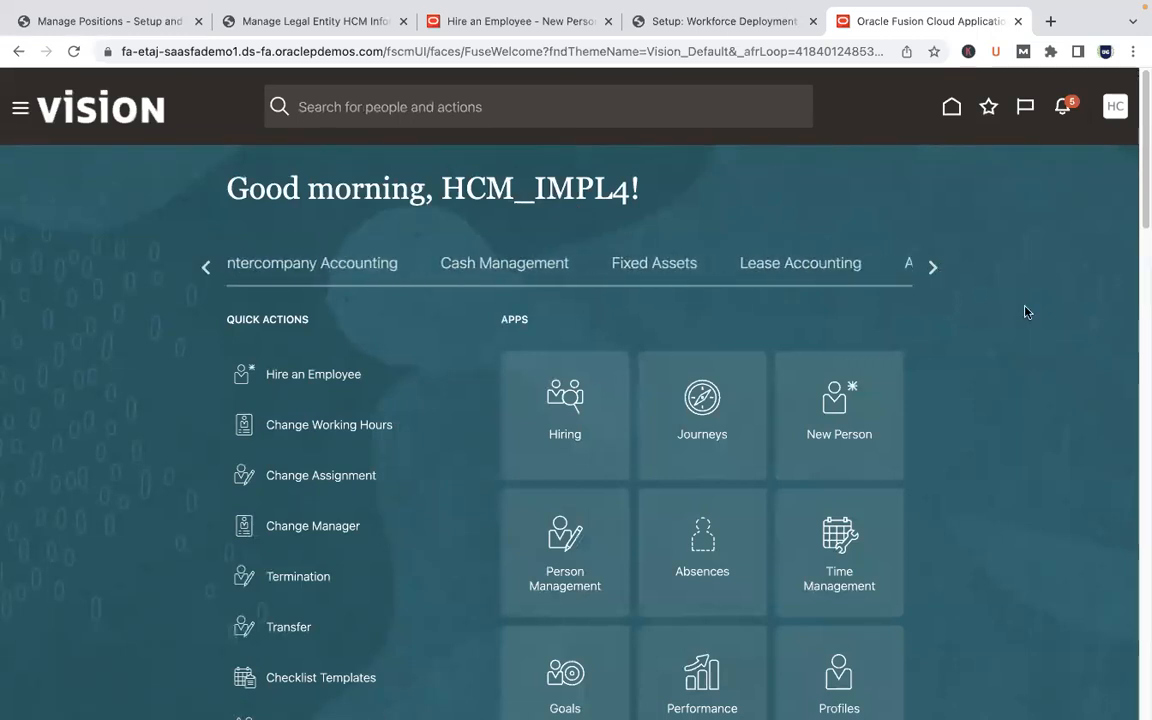
click(935, 268)
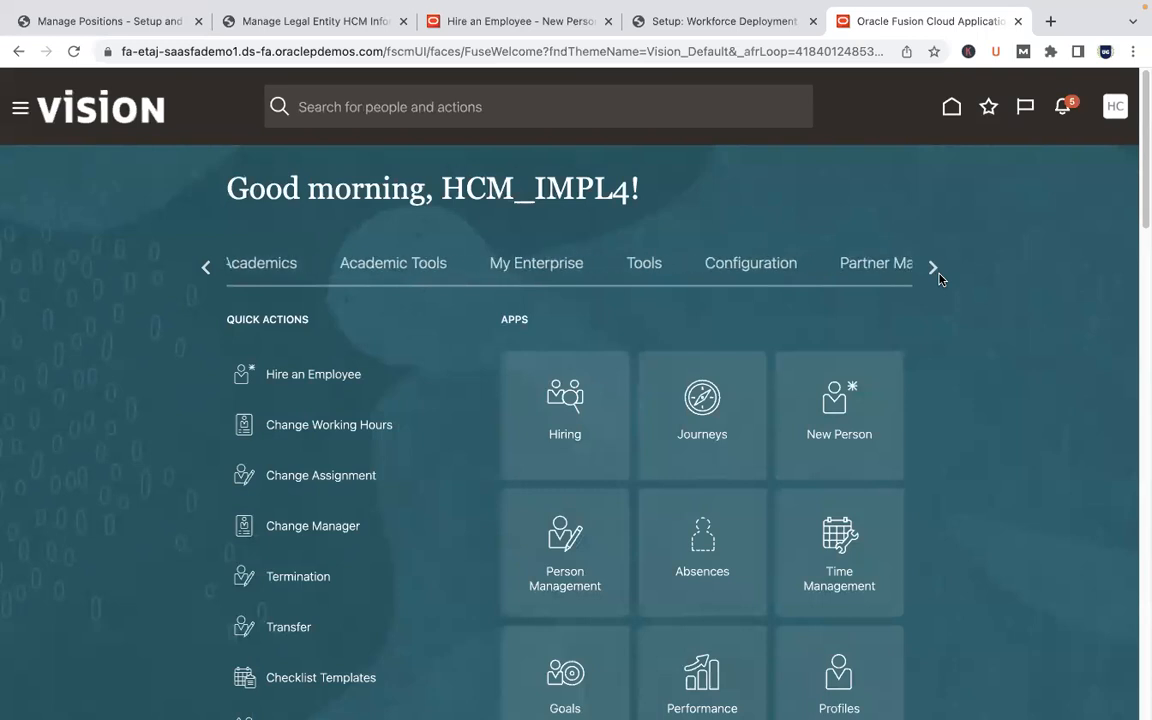
click(648, 263)
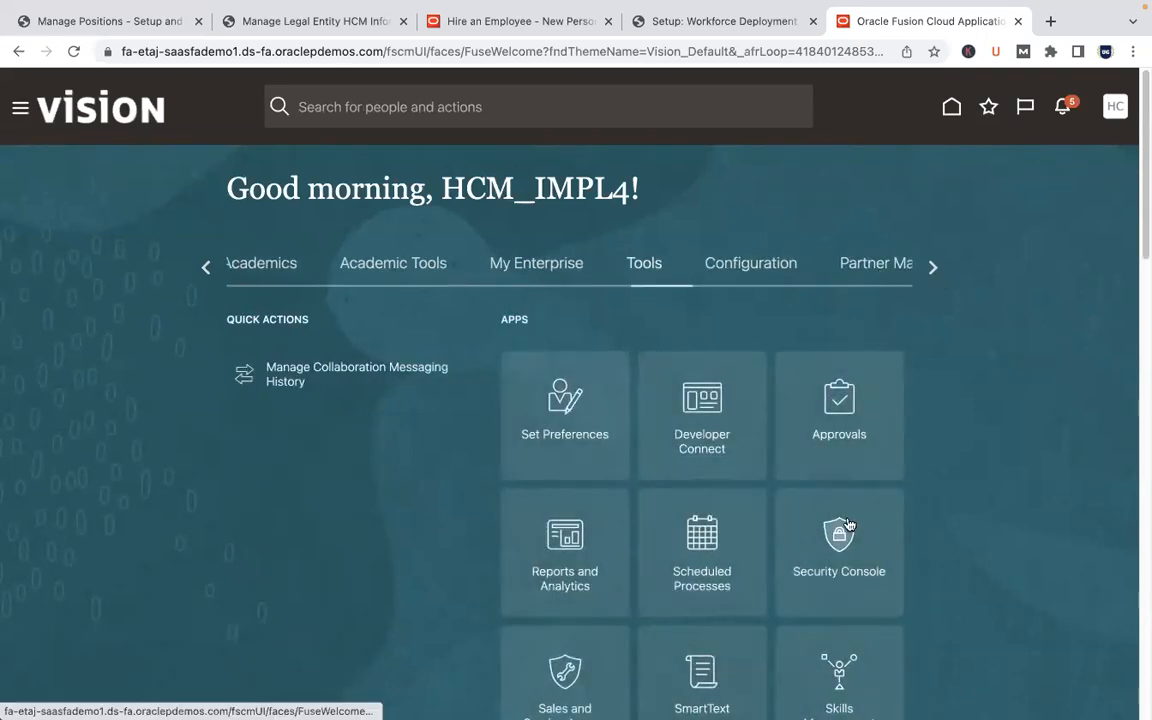
scroll(985, 428, down, 3)
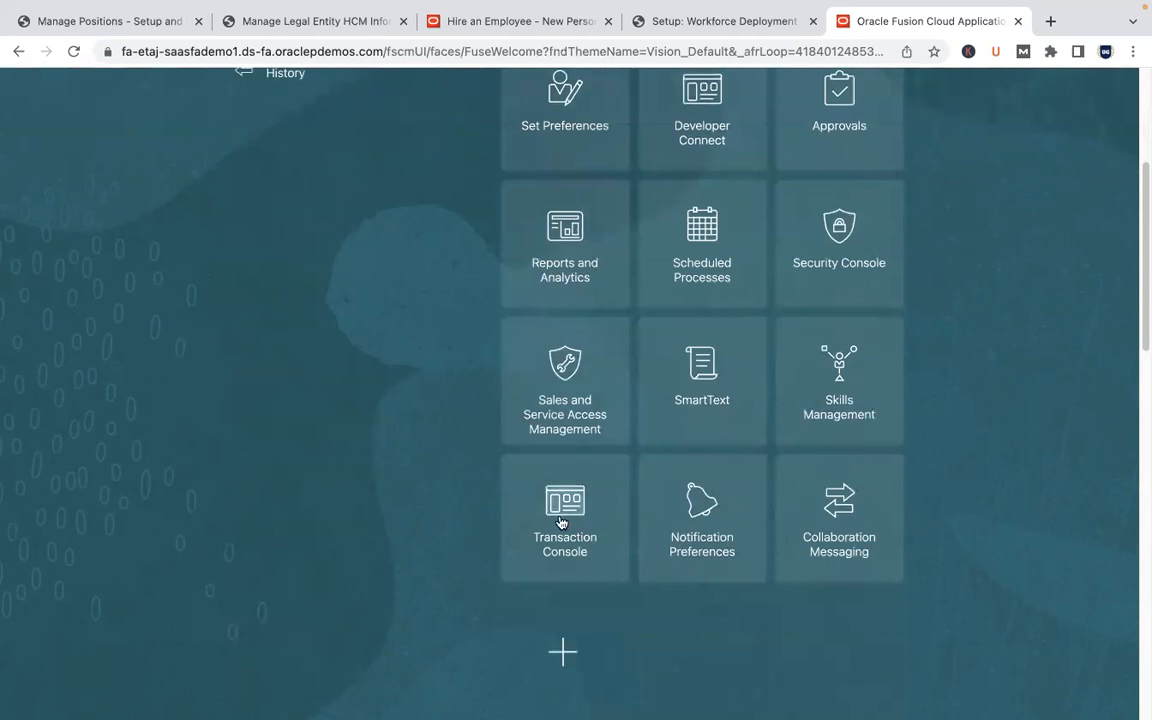
click(561, 520)
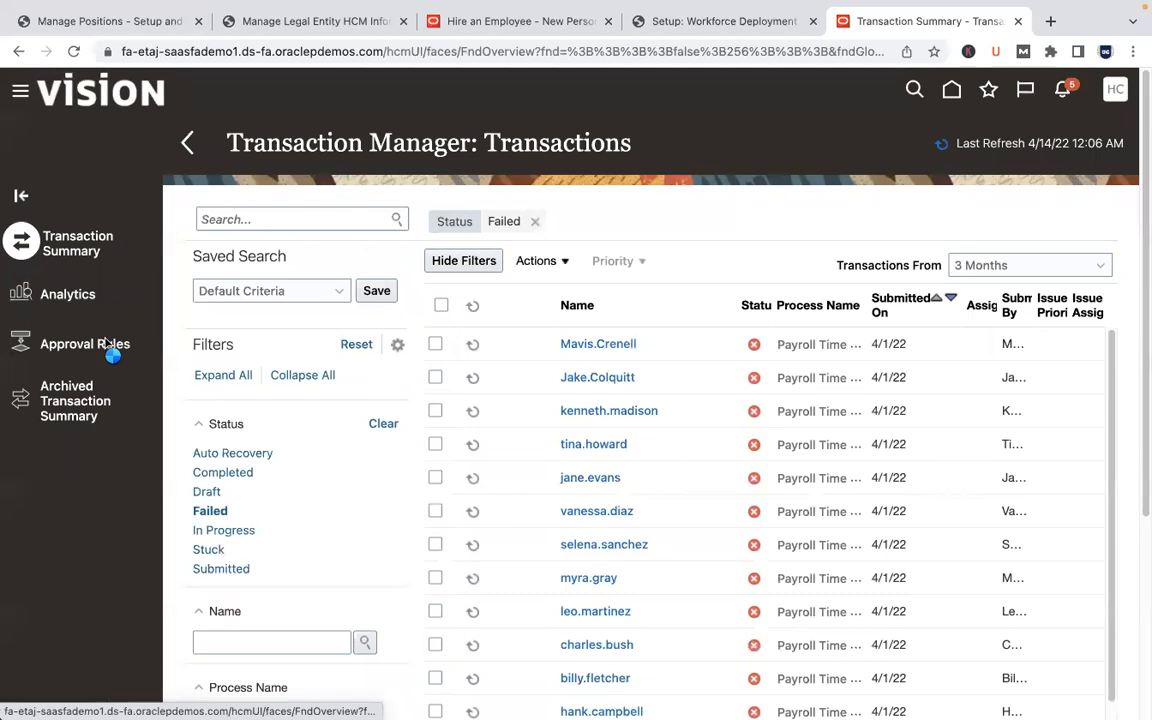
click(108, 344)
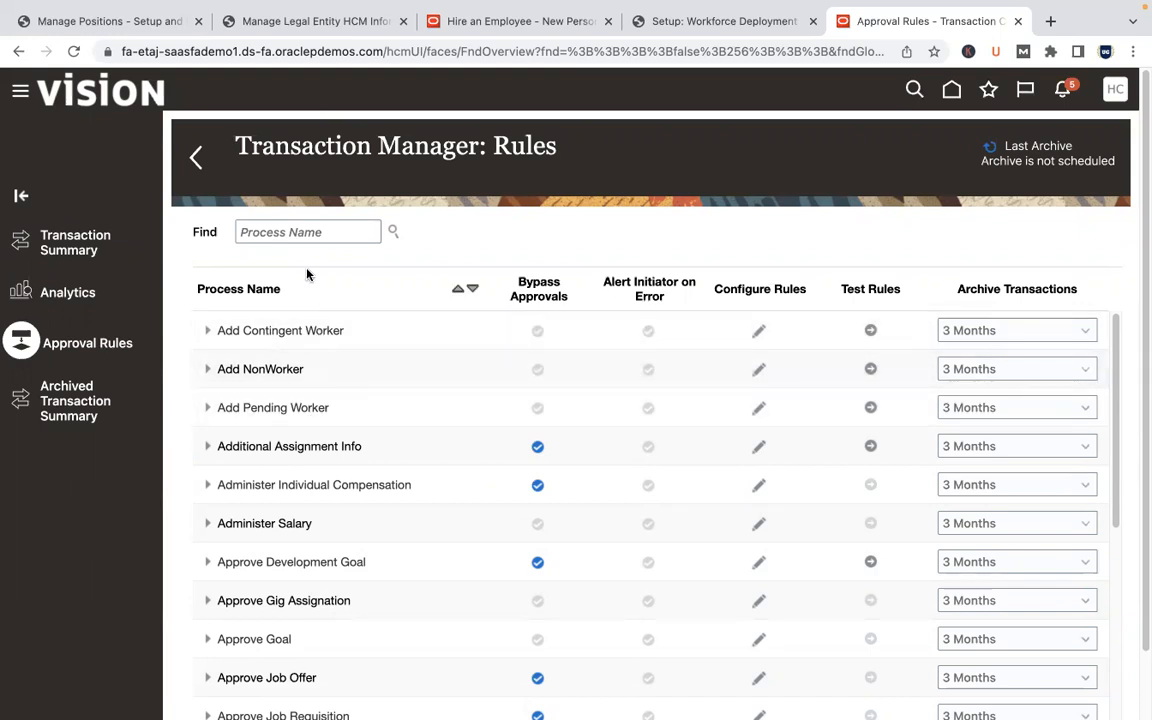
Step: Search the approval rules for processes matching "Create"
click(295, 232)
text(Hire)
key(BackSpace)
key(BackSpace)
key(BackSpace)
text(Create)
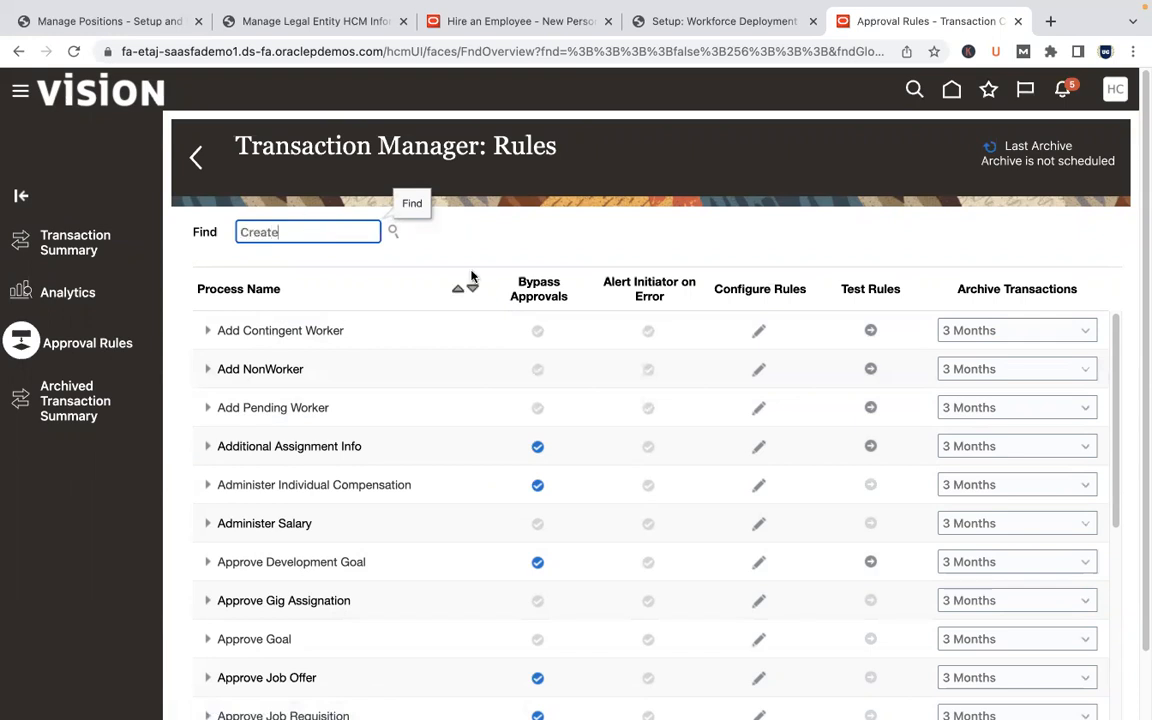
key(Return)
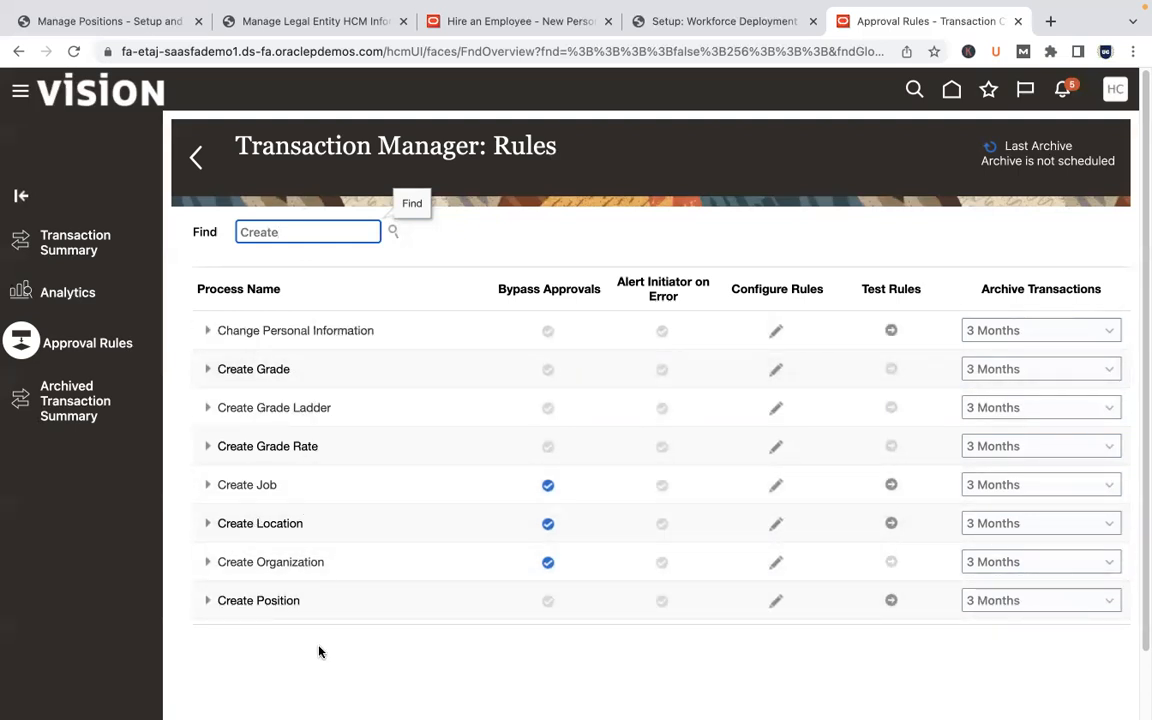
Step: Search the approval rules for "Hire an Employee" and select that process
double_click(265, 233)
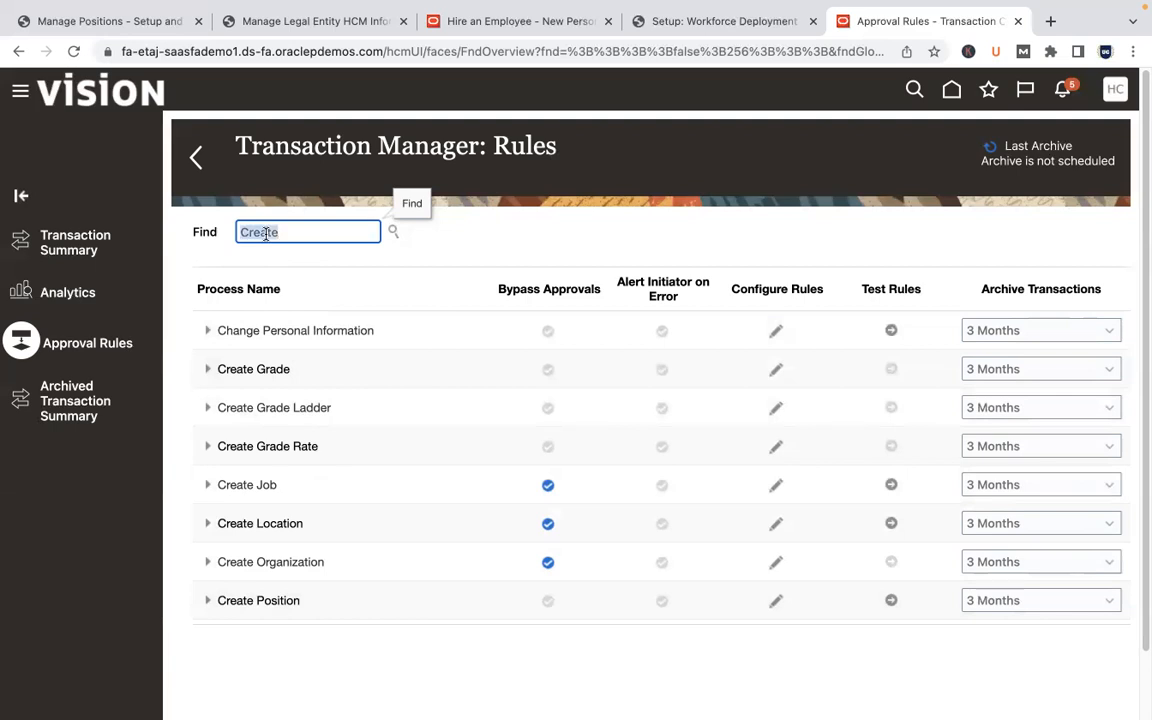
text(Hire adn Employee)
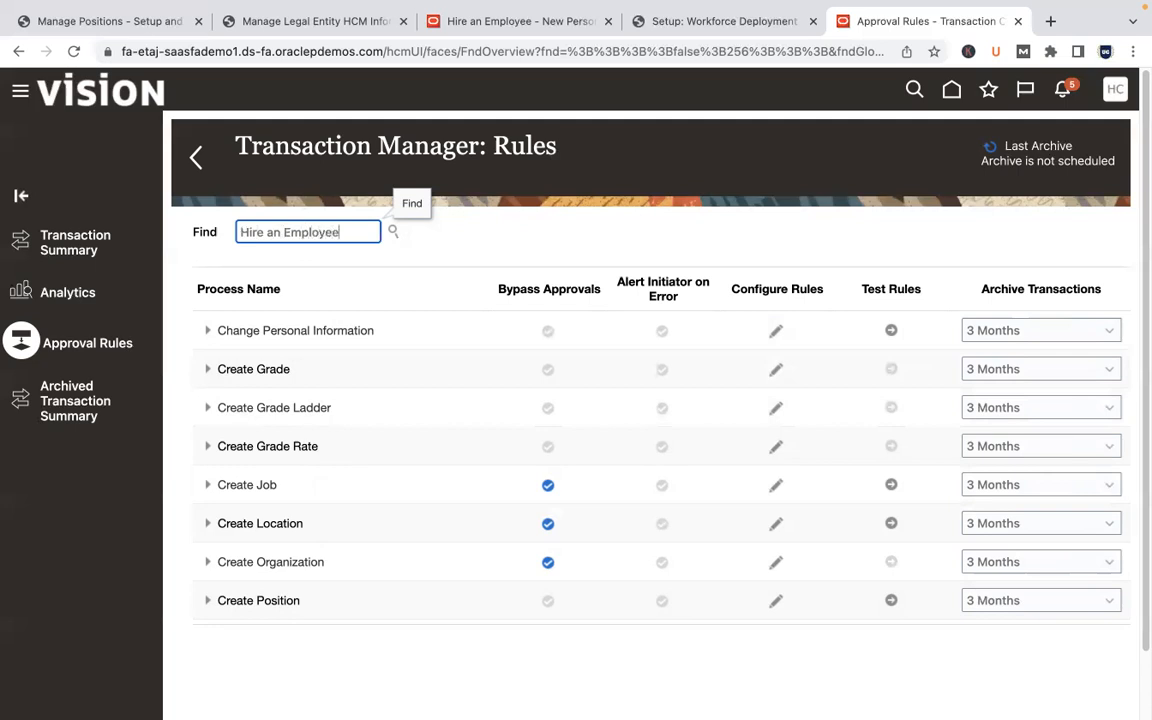
key(Return)
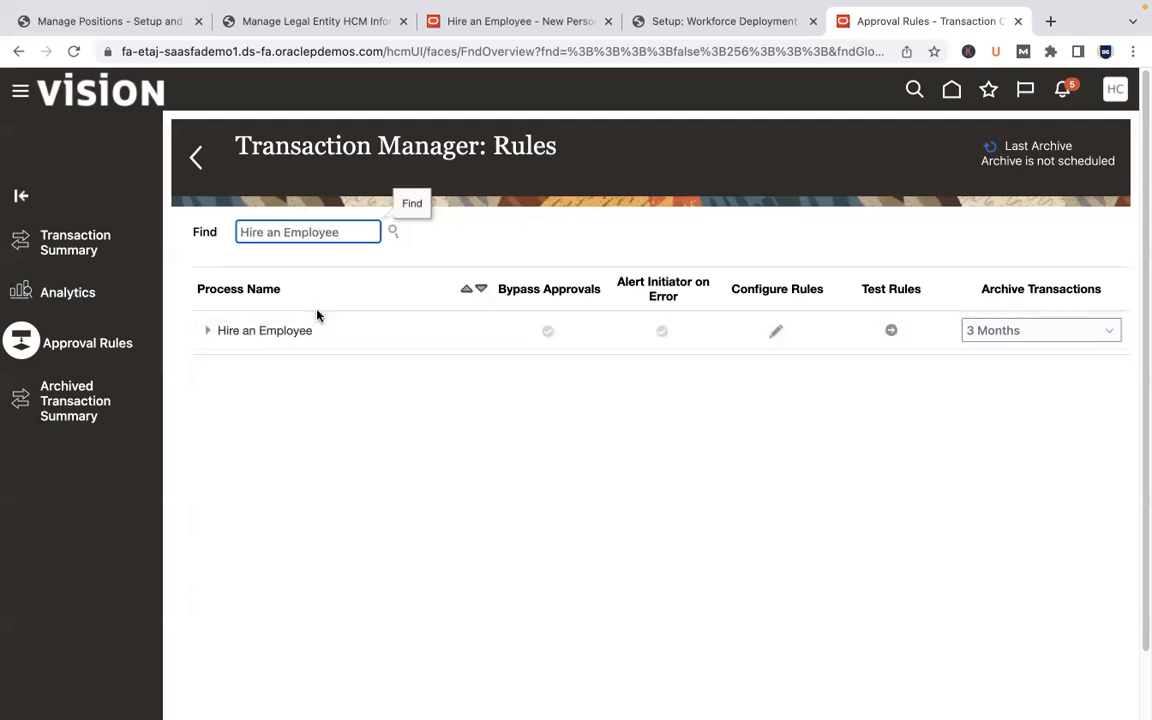
click(347, 331)
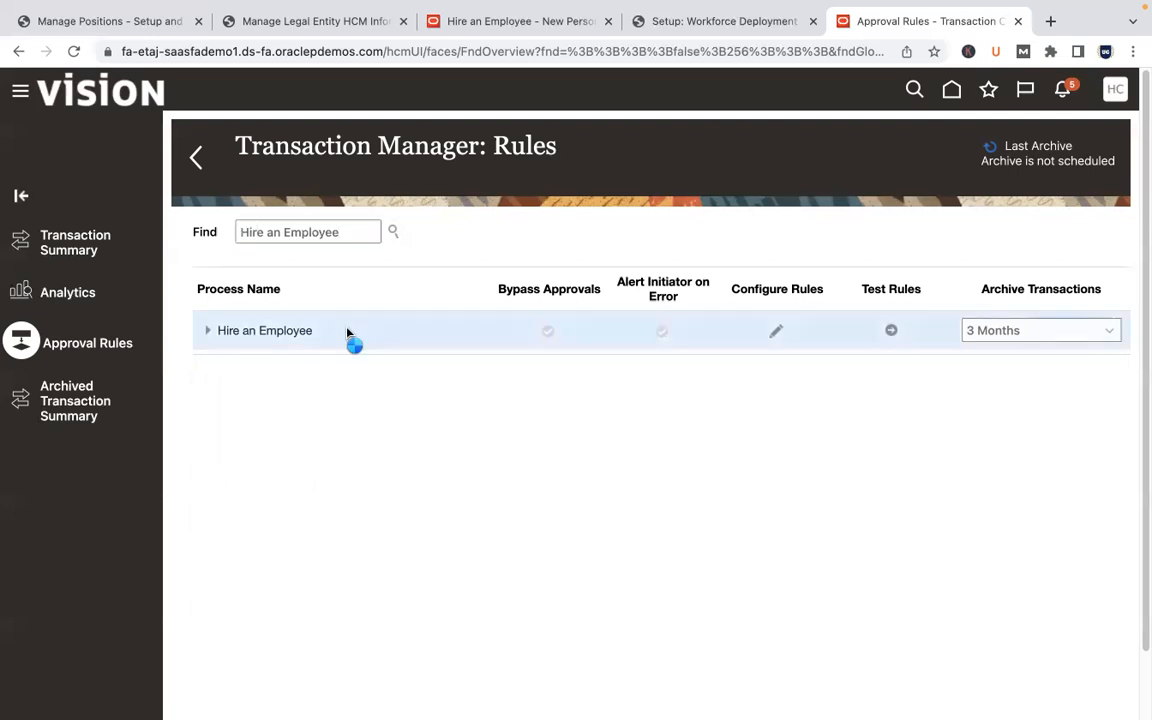
Step: Turn Bypass Approvals on and back off for the Hire an Employee process
click(549, 334)
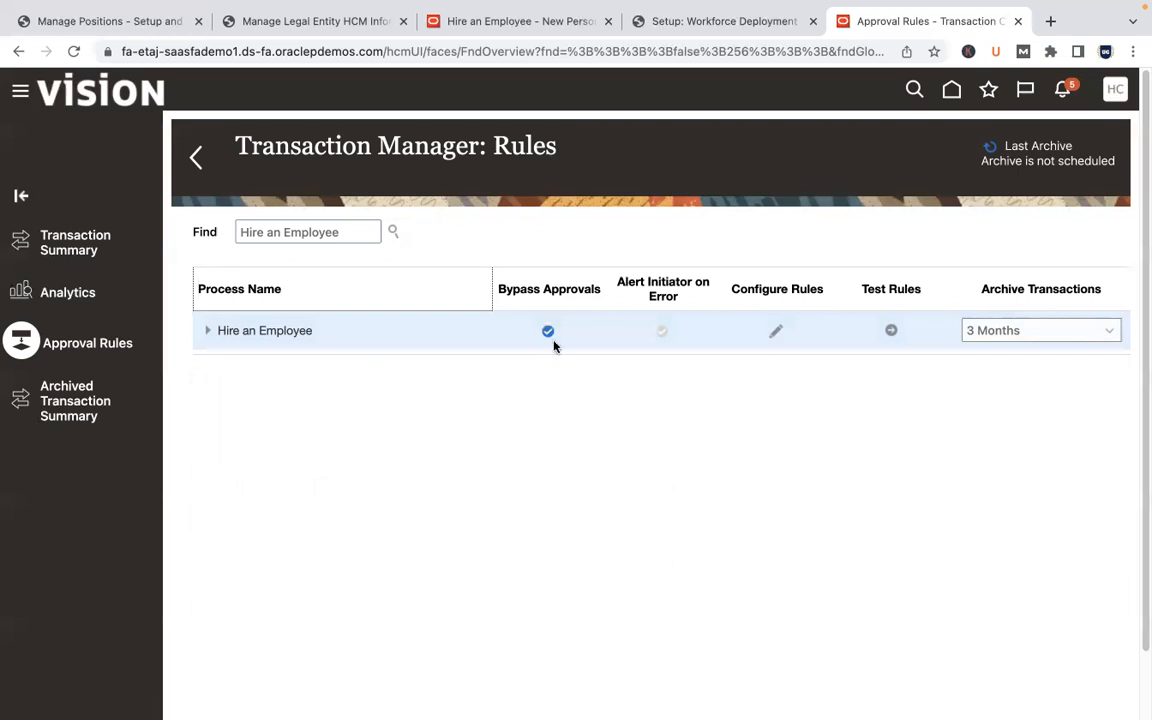
click(549, 334)
click(545, 431)
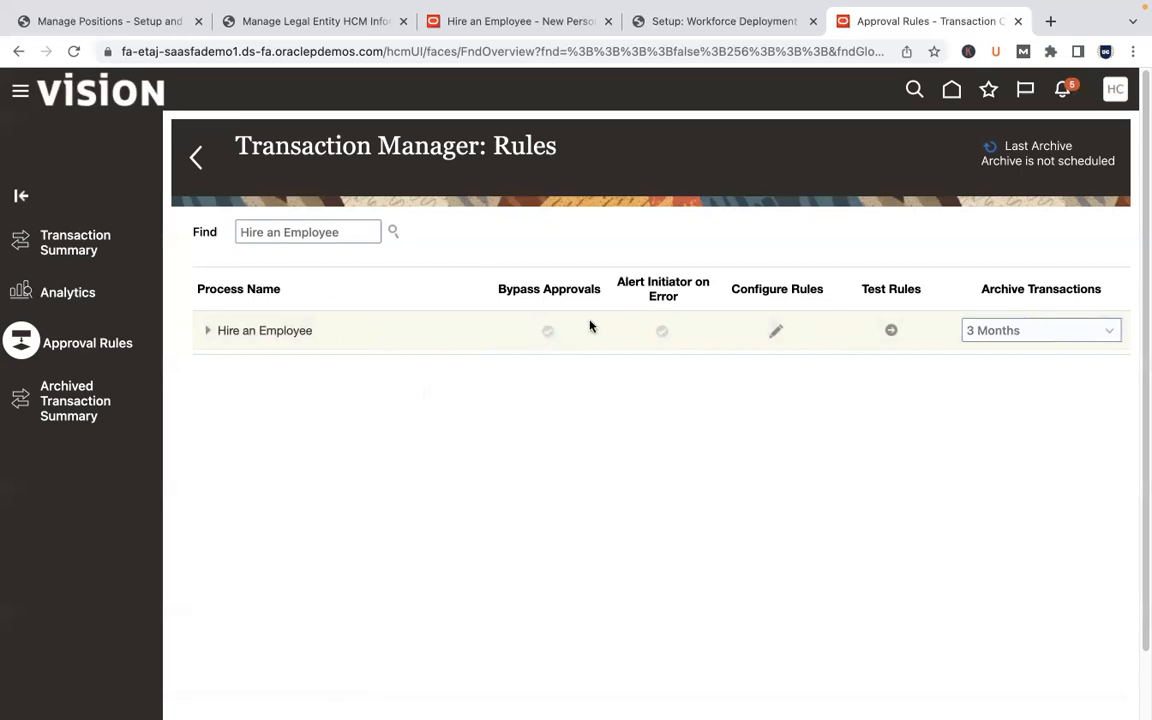
Step: Examine the configured approval rule flow for Hire an Employee and leave it without saving
click(778, 333)
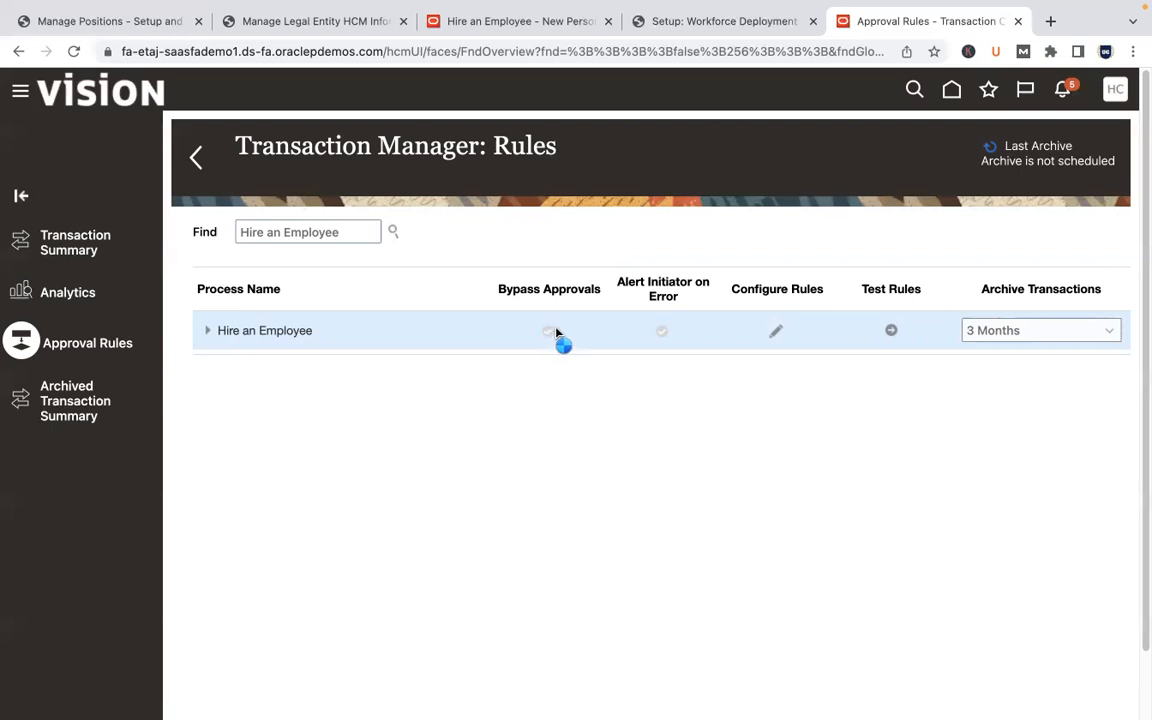
click(560, 24)
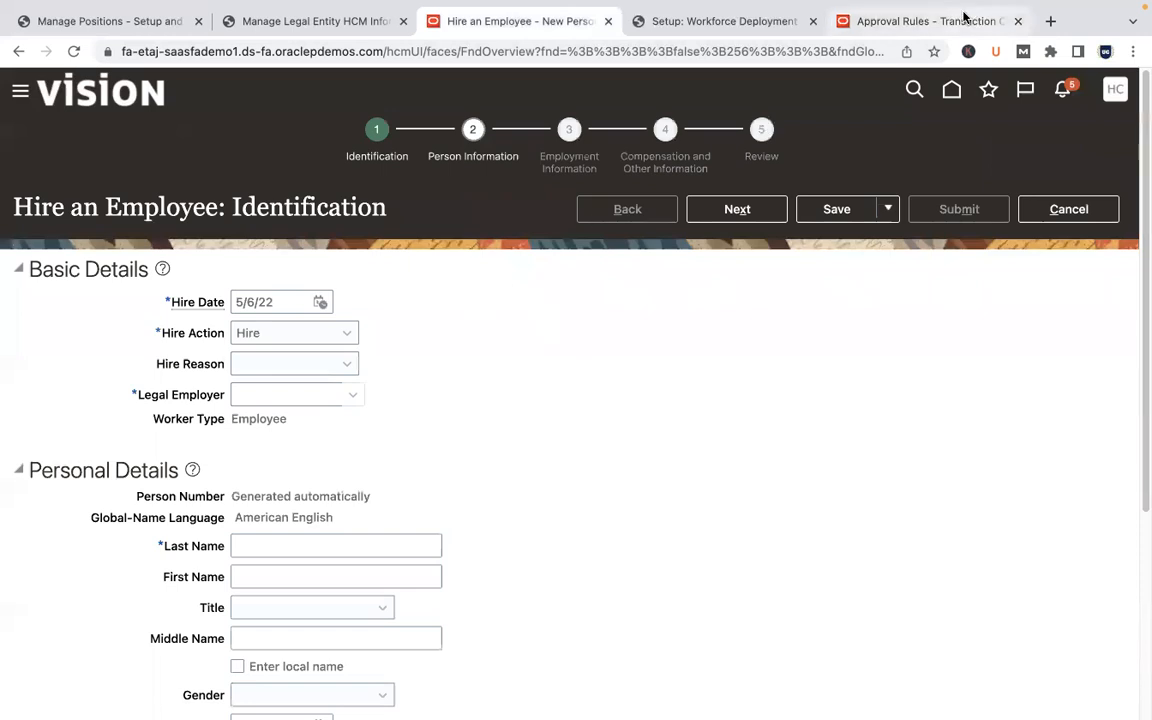
click(887, 21)
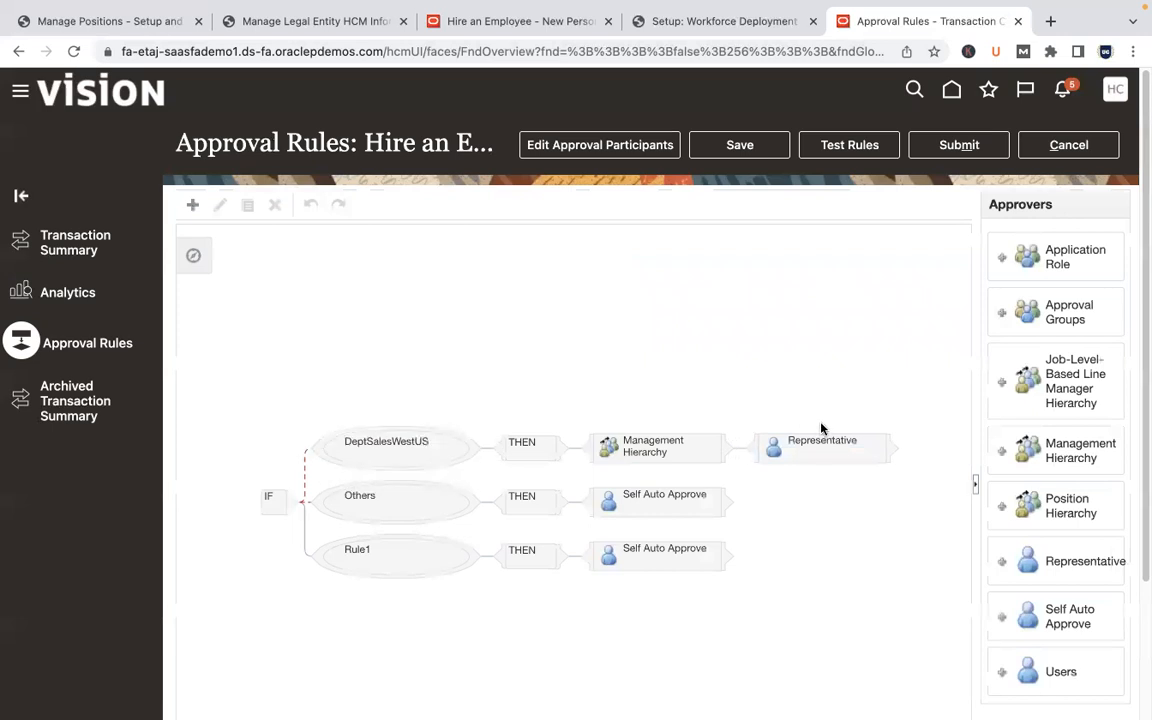
mouse_move(795, 463)
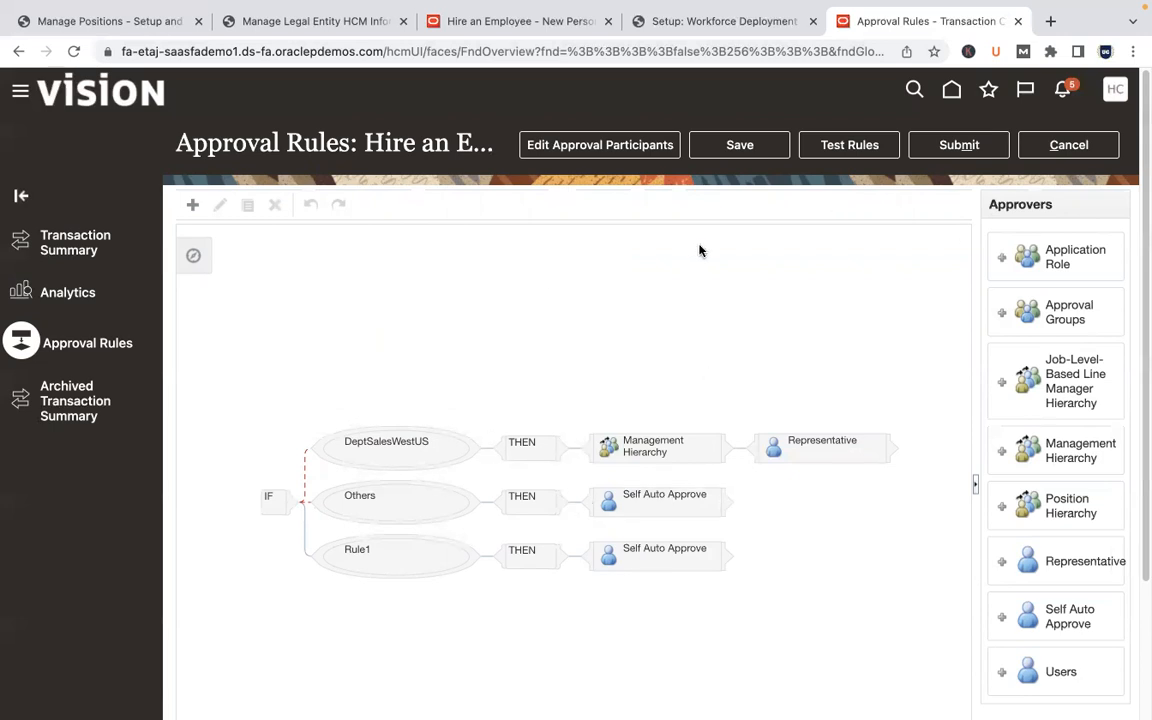
click(1066, 146)
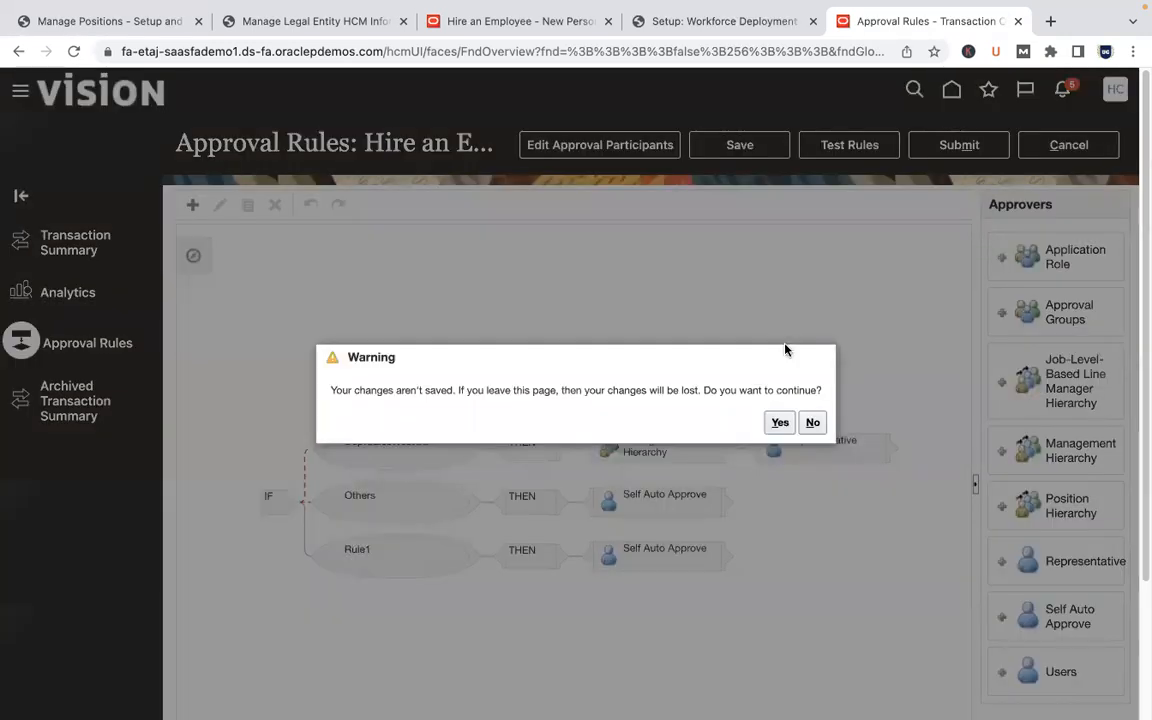
click(779, 421)
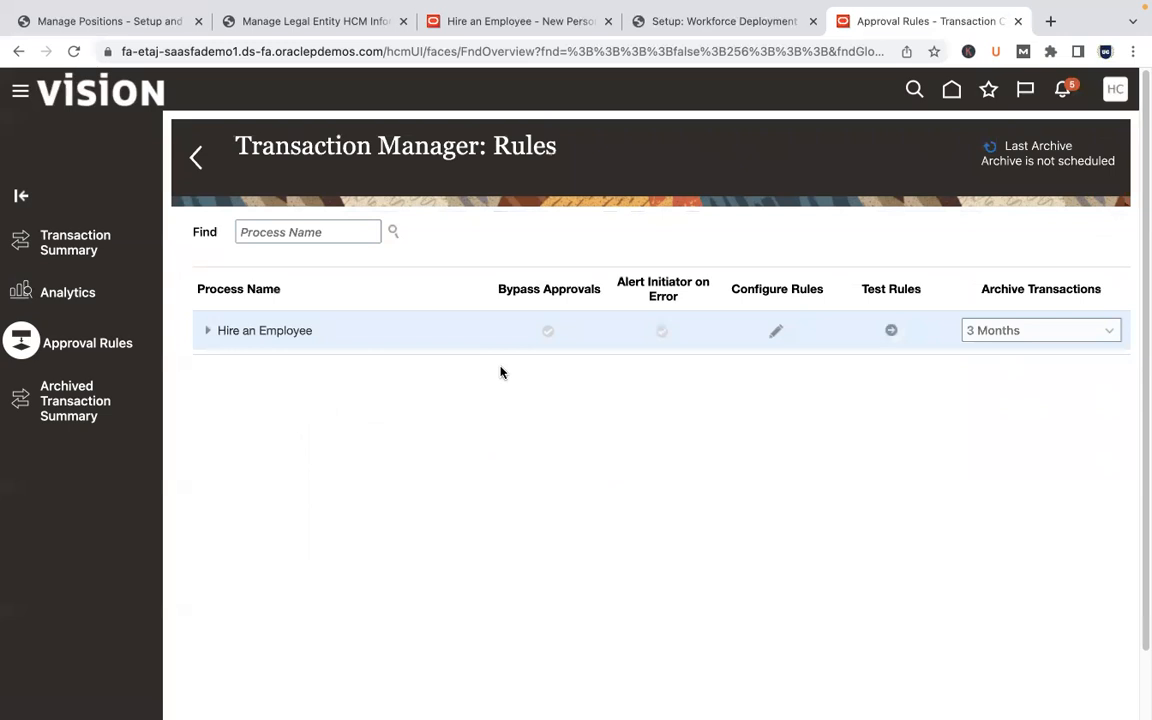
Step: Enable Bypass Approvals for Hire an Employee, and discard the open hire transaction along with its browser tab
click(547, 332)
click(1088, 213)
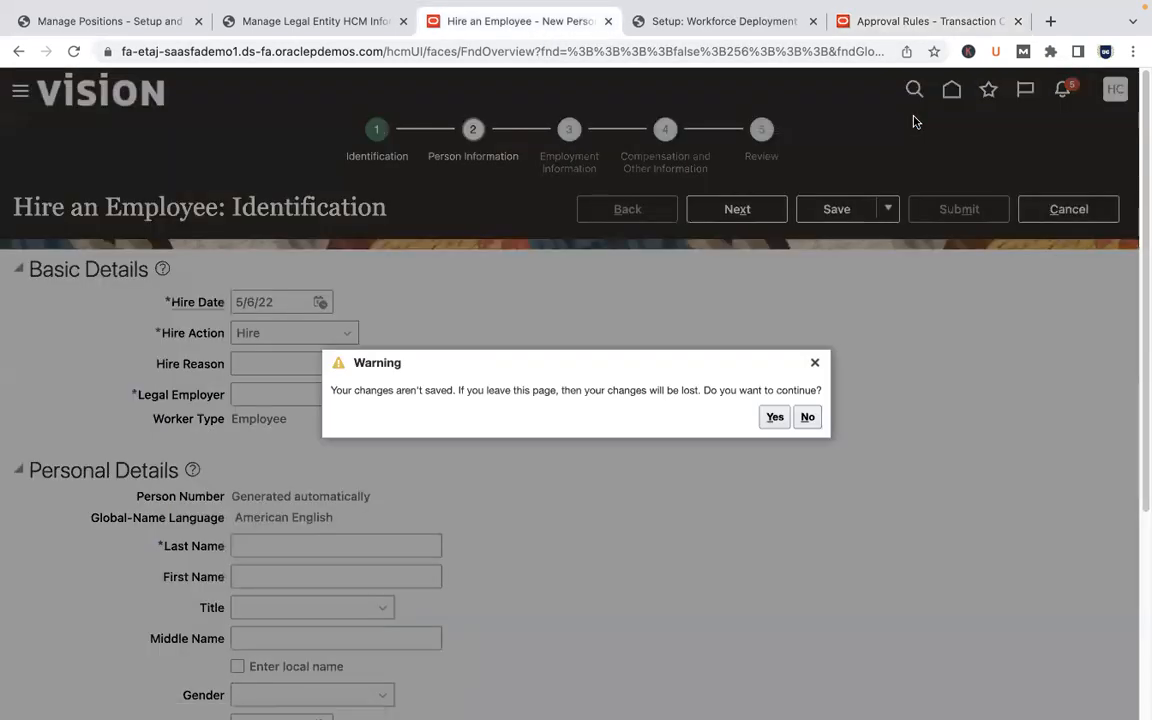
click(769, 424)
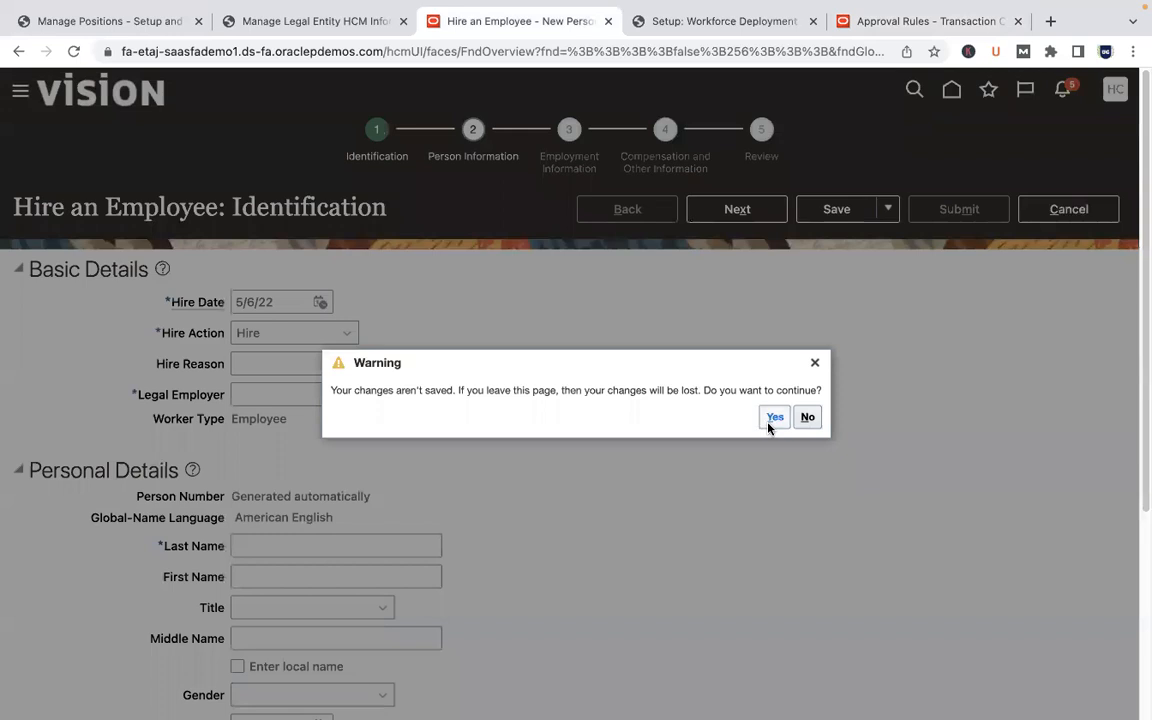
click(795, 27)
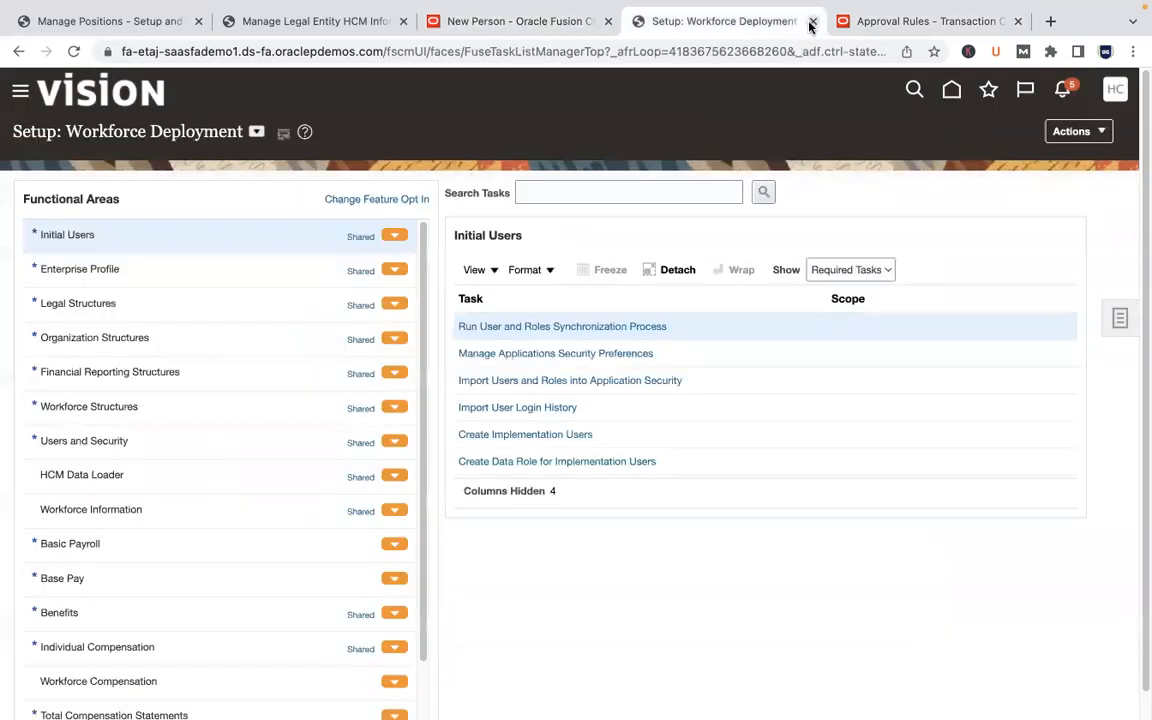
click(608, 22)
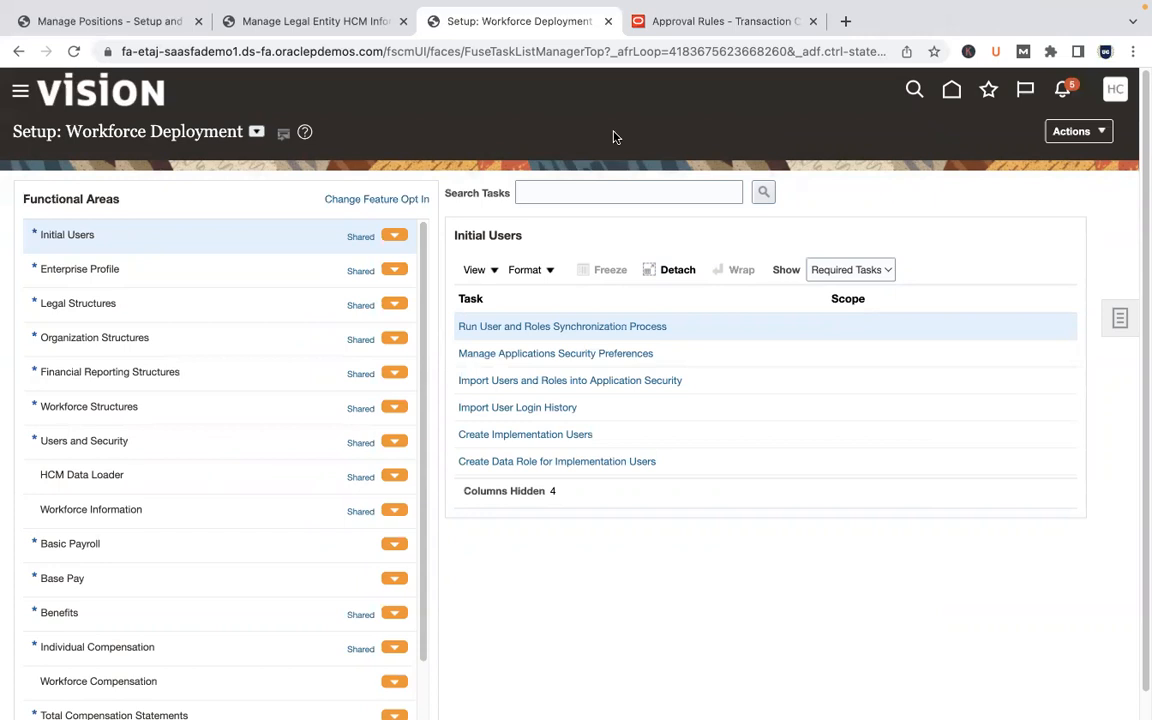
Step: Review the open Approval Rules, UG11 Sales Executive position and UG11 InFusion Legal Entity pages
click(745, 21)
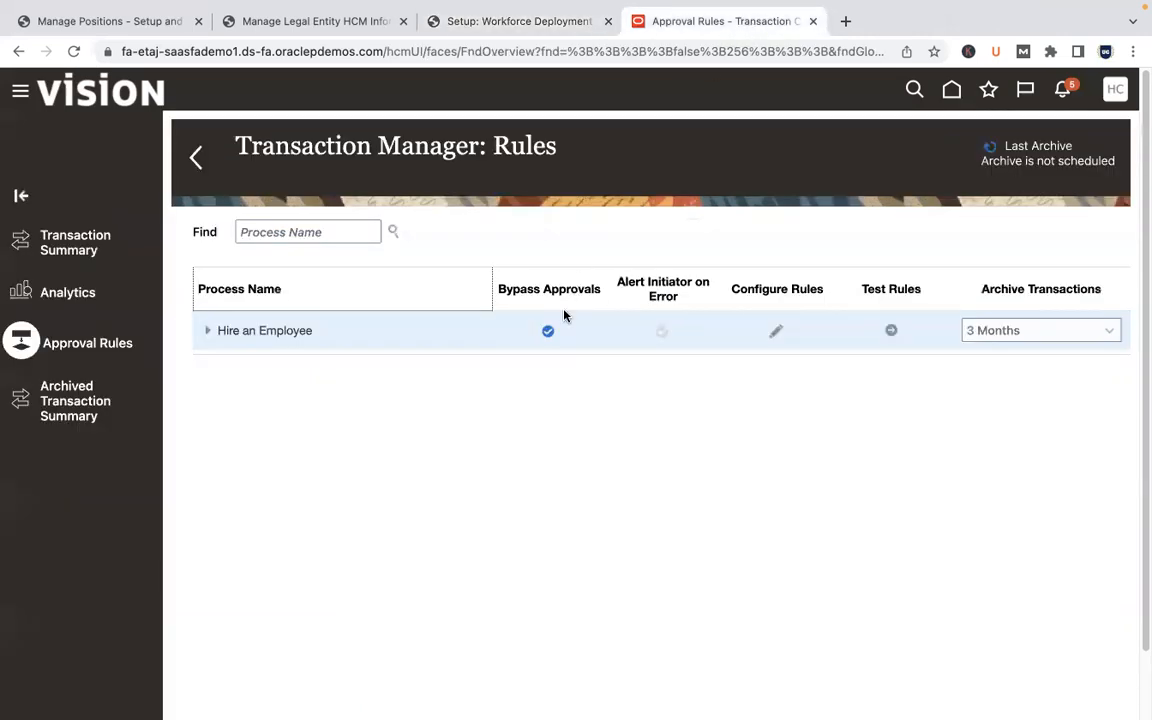
click(147, 21)
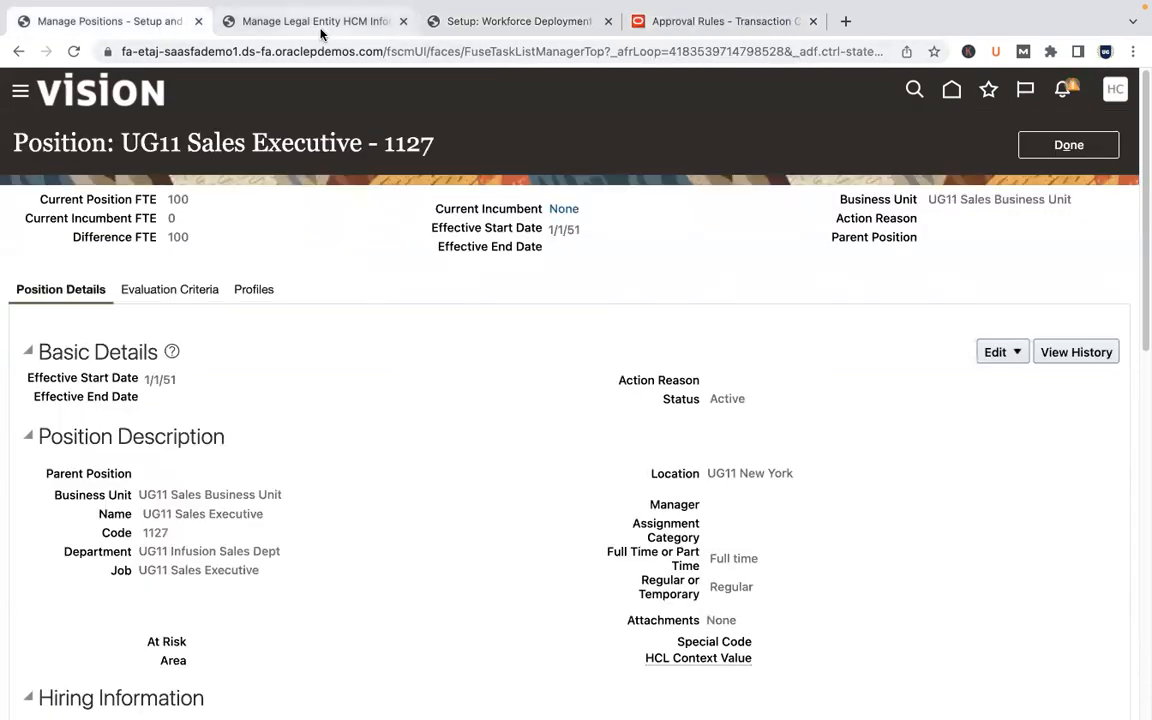
click(318, 22)
mouse_move(566, 700)
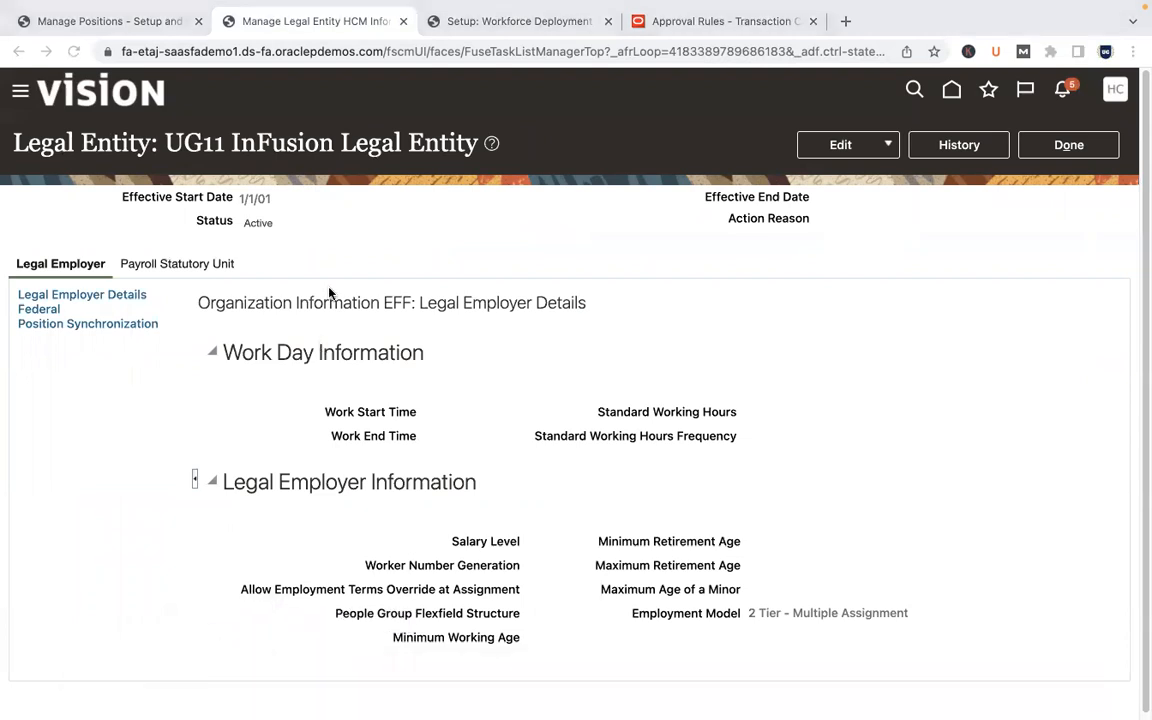
Step: Search the computer for "ug login", open UG logins.sql in Atom and collapse the project pane
key(ctrl+Left)
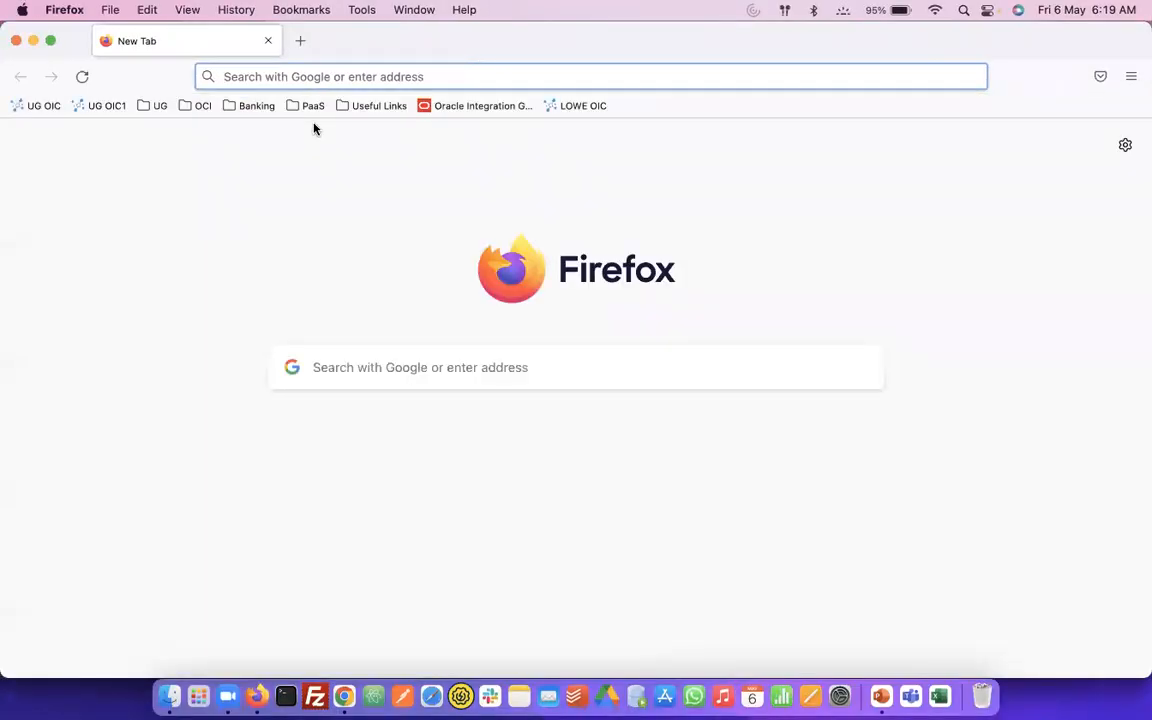
key(super+space)
text(ug logi)
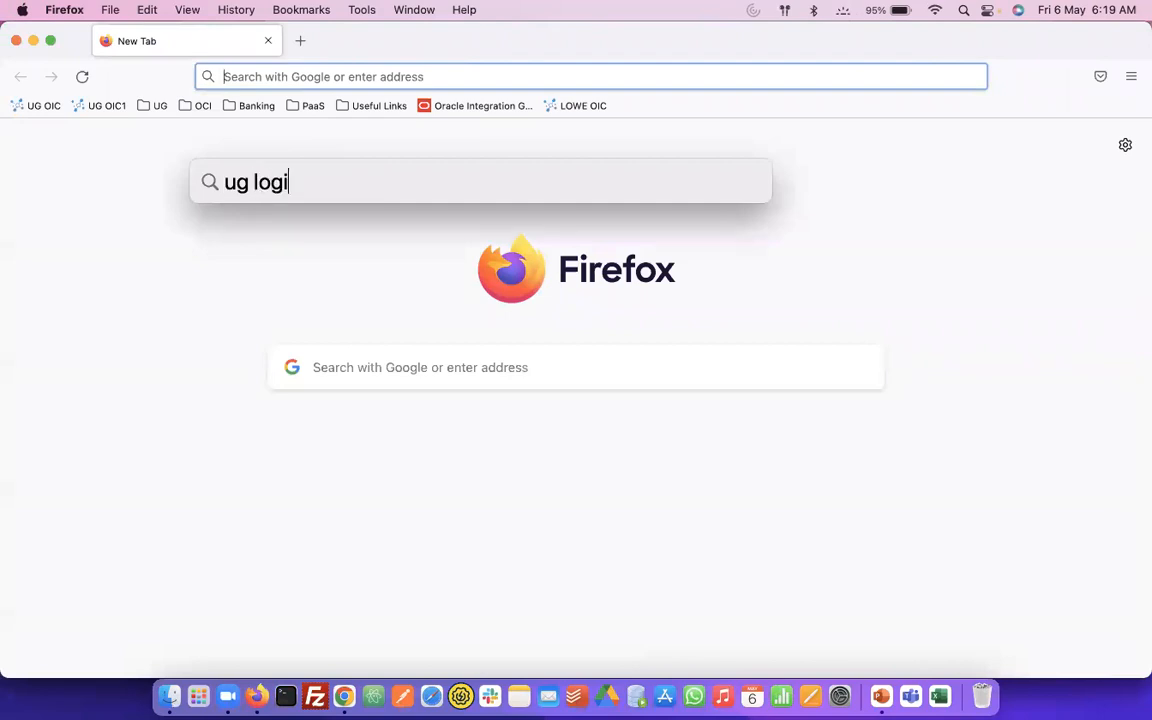
text(n)
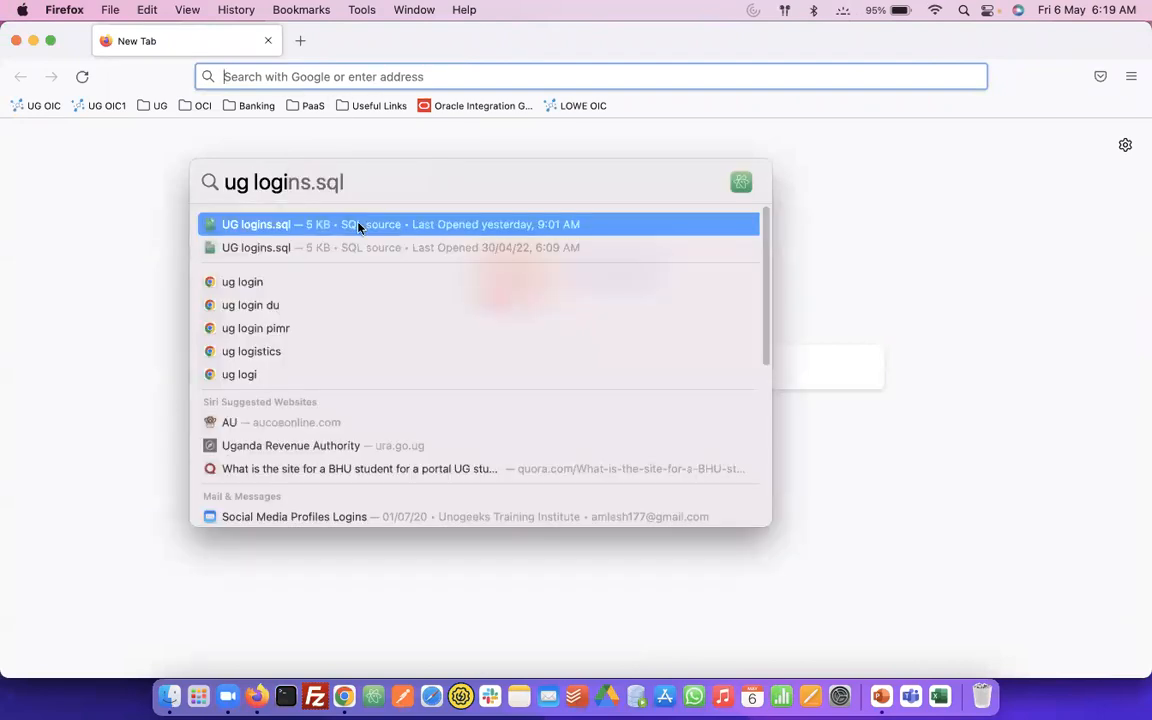
key(Return)
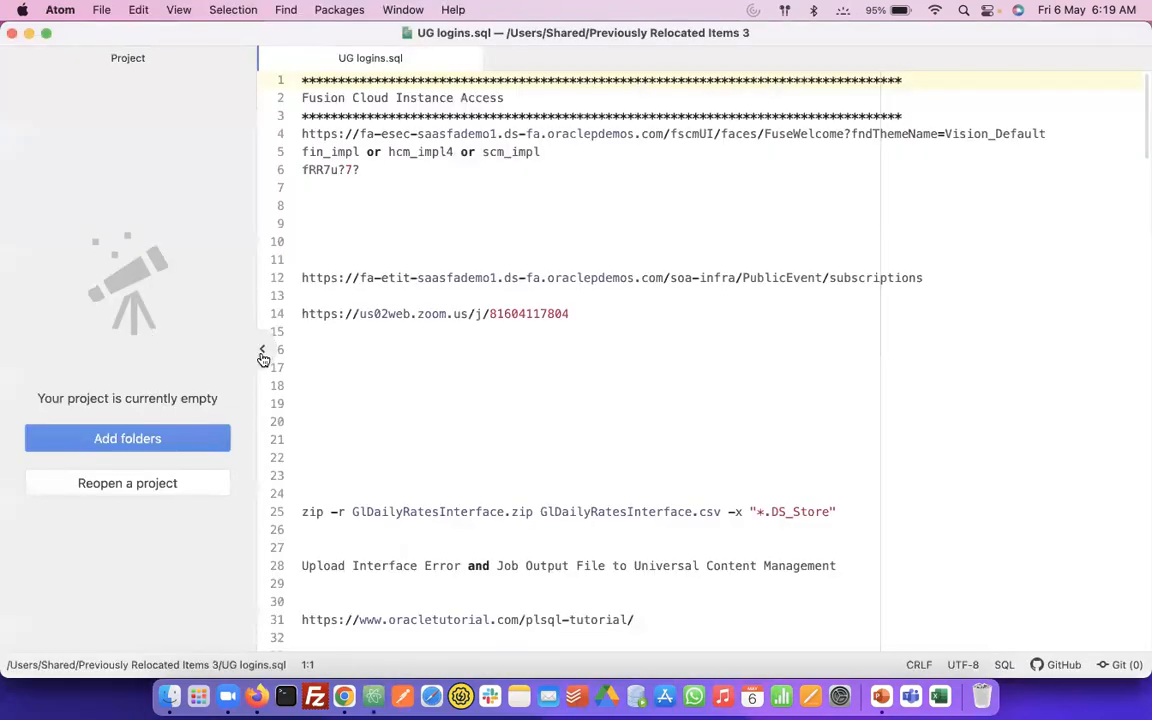
click(260, 349)
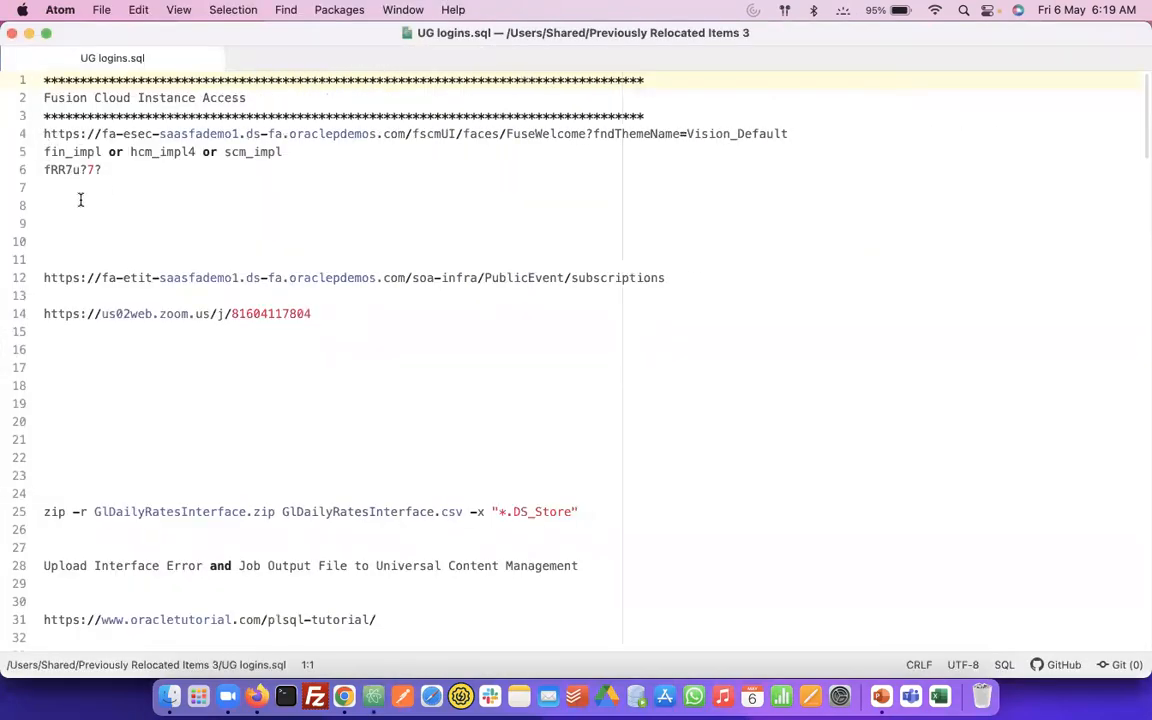
Step: Switch to Chrome, open the Fusion Cloud Instance Links spreadsheet in a new tab and select cell A6
click(344, 696)
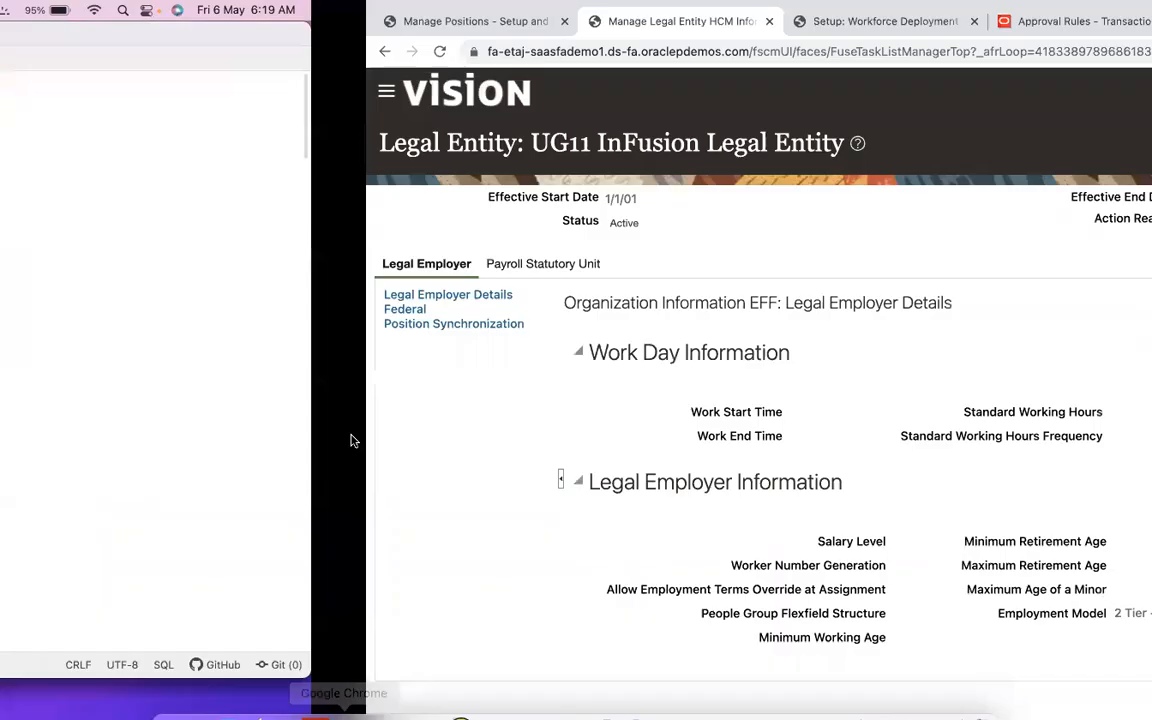
click(845, 21)
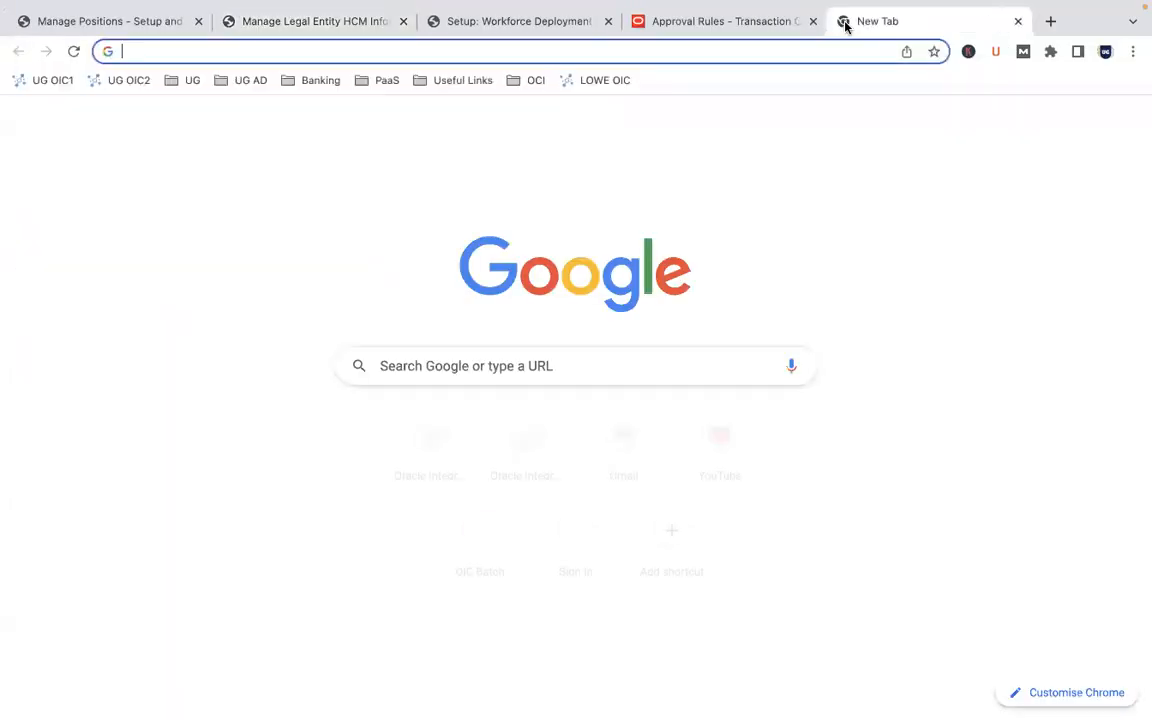
text(fusion cloud)
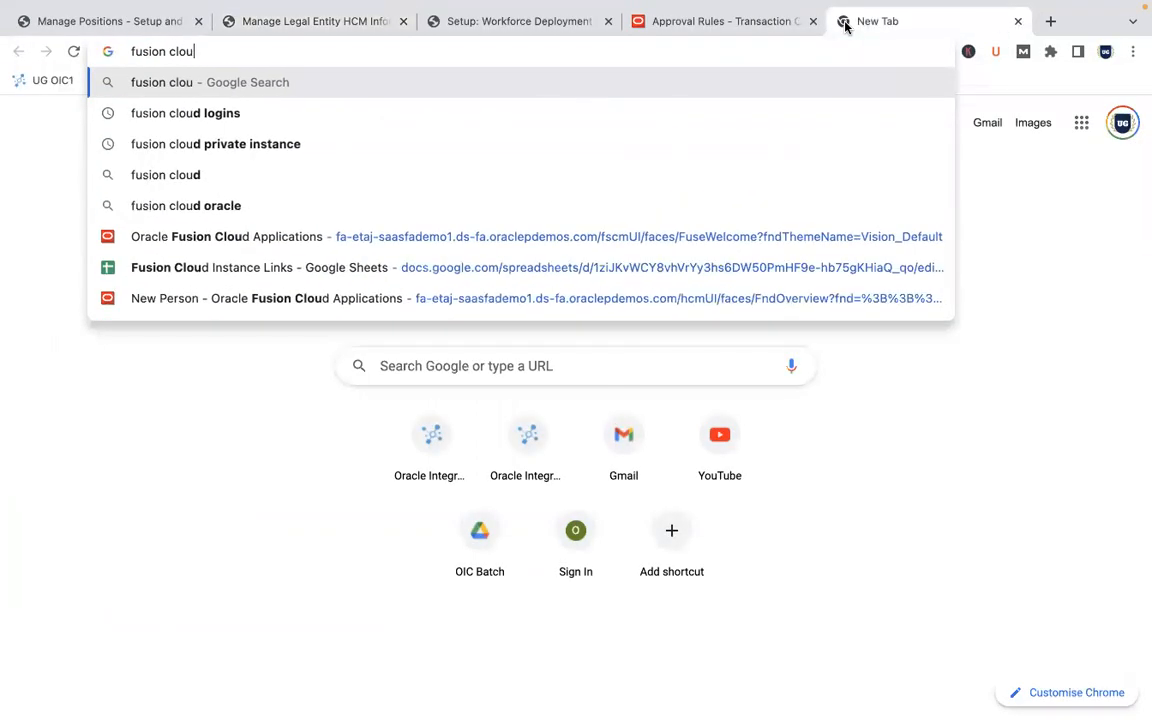
click(320, 267)
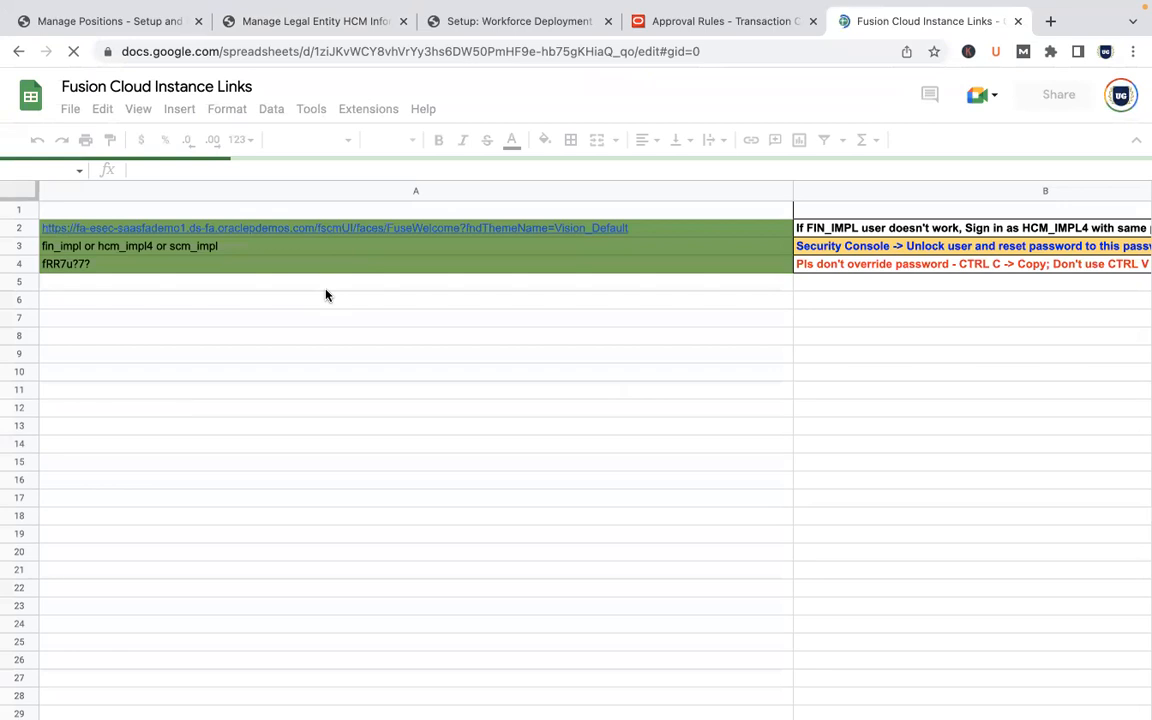
click(325, 294)
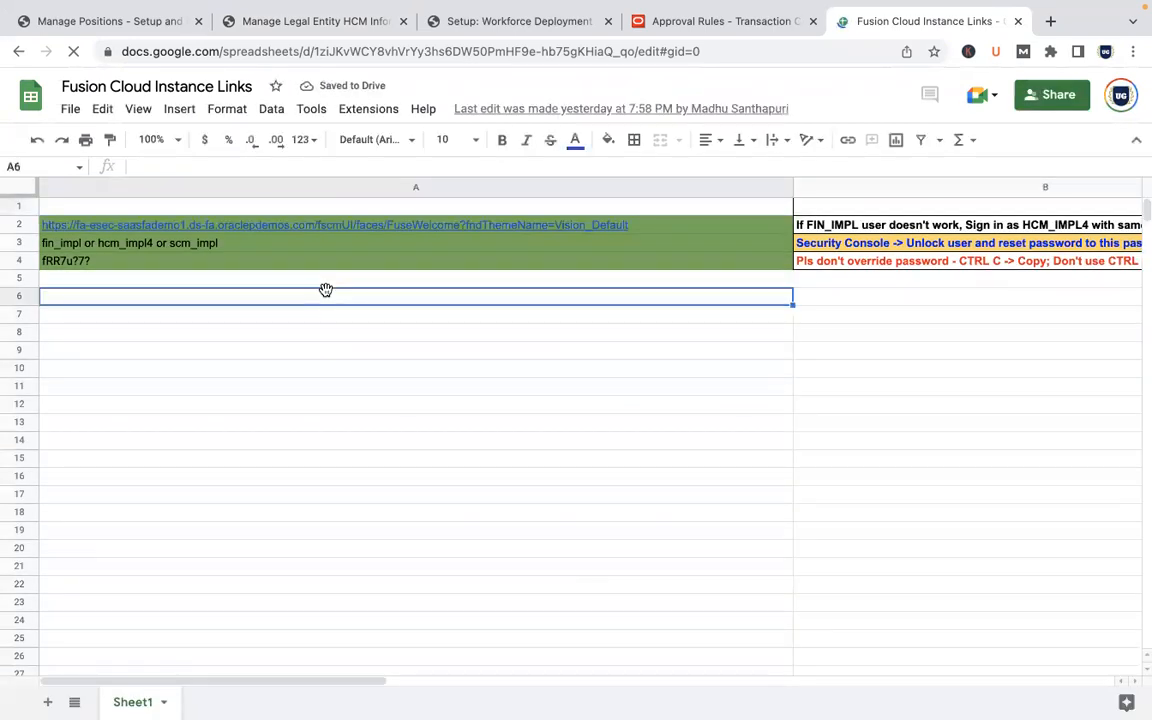
Step: Return to the desktop with UG logins.sql and search the computer for "lowe"
key(ctrl+Left)
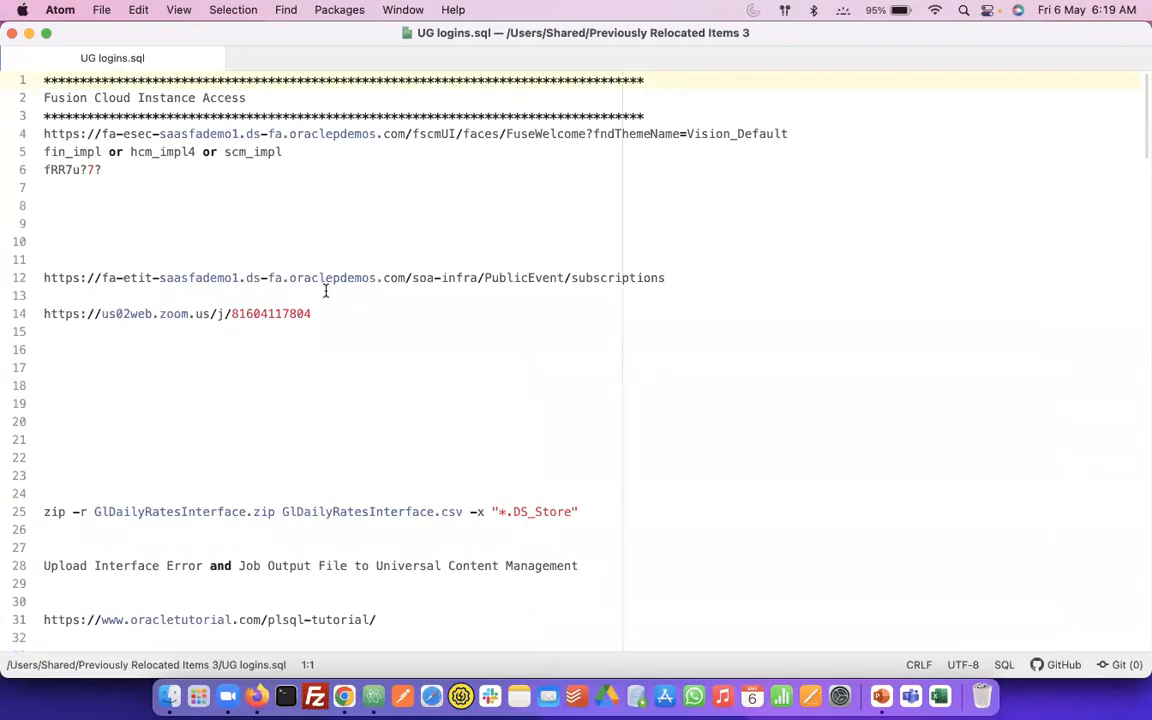
key(super+space)
text(lowe)
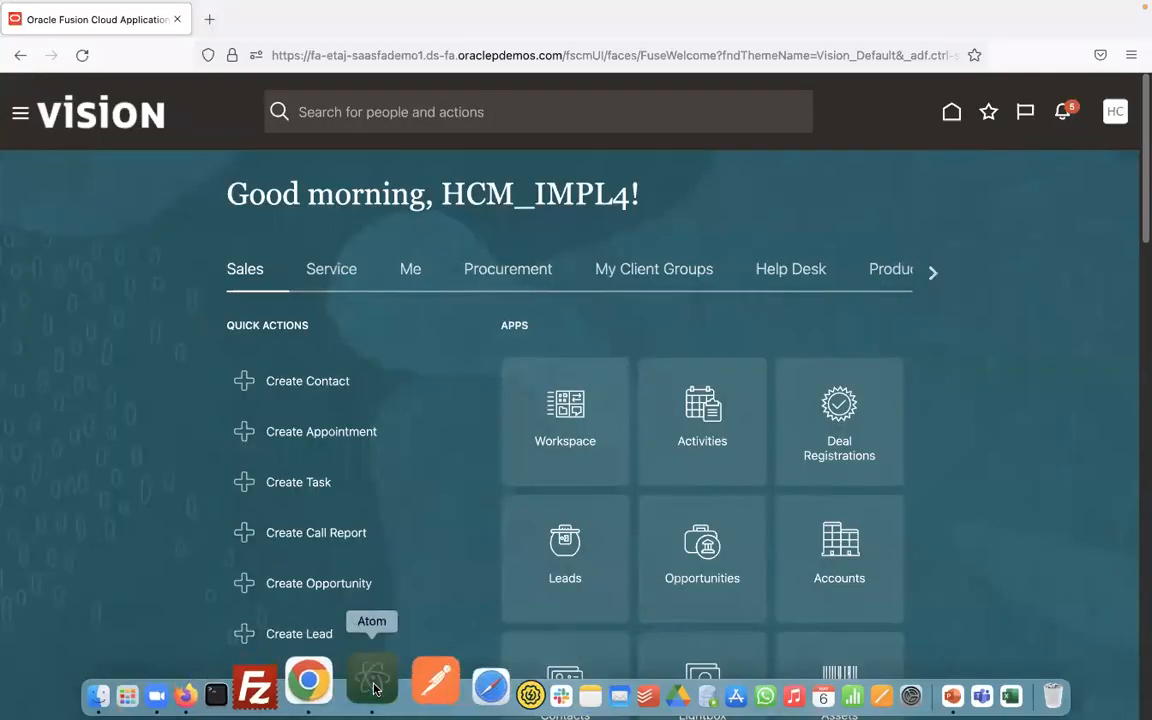
Step: Copy the fa-etaj instance's link, usernames and password from UG logins.sql in Atom into A6:A8 of the Fusion Cloud Instance Links sheet in Chrome
click(373, 696)
click(141, 240)
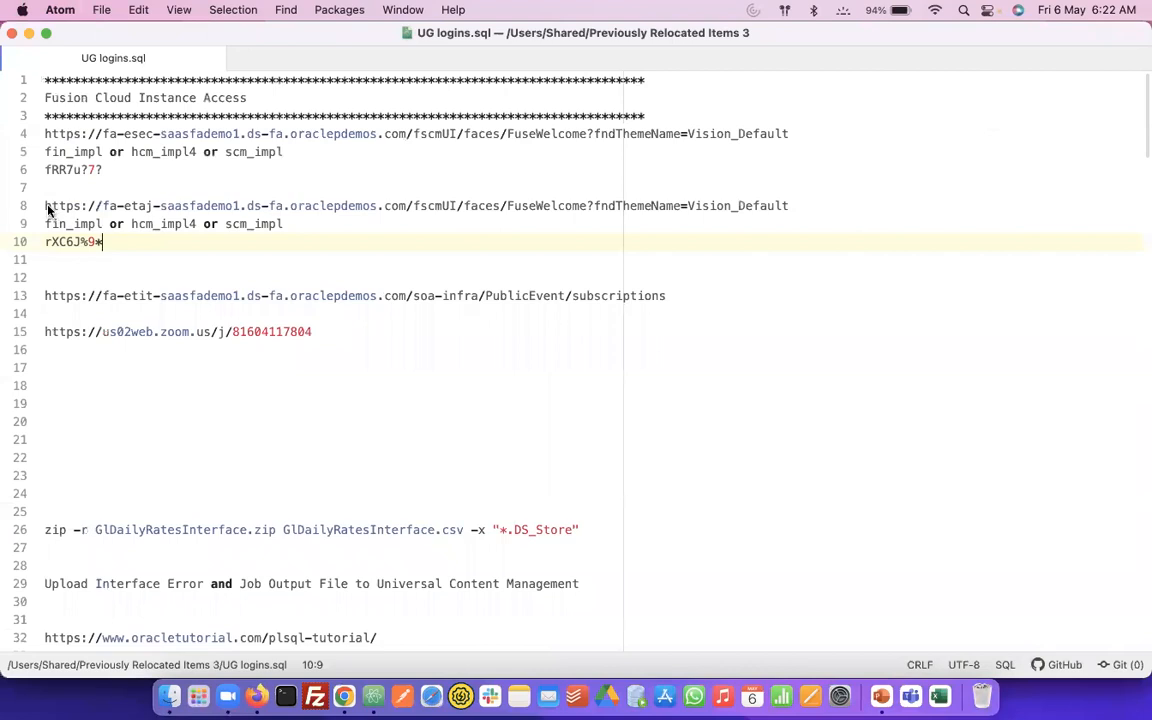
shift+click(44, 206)
key(super+c)
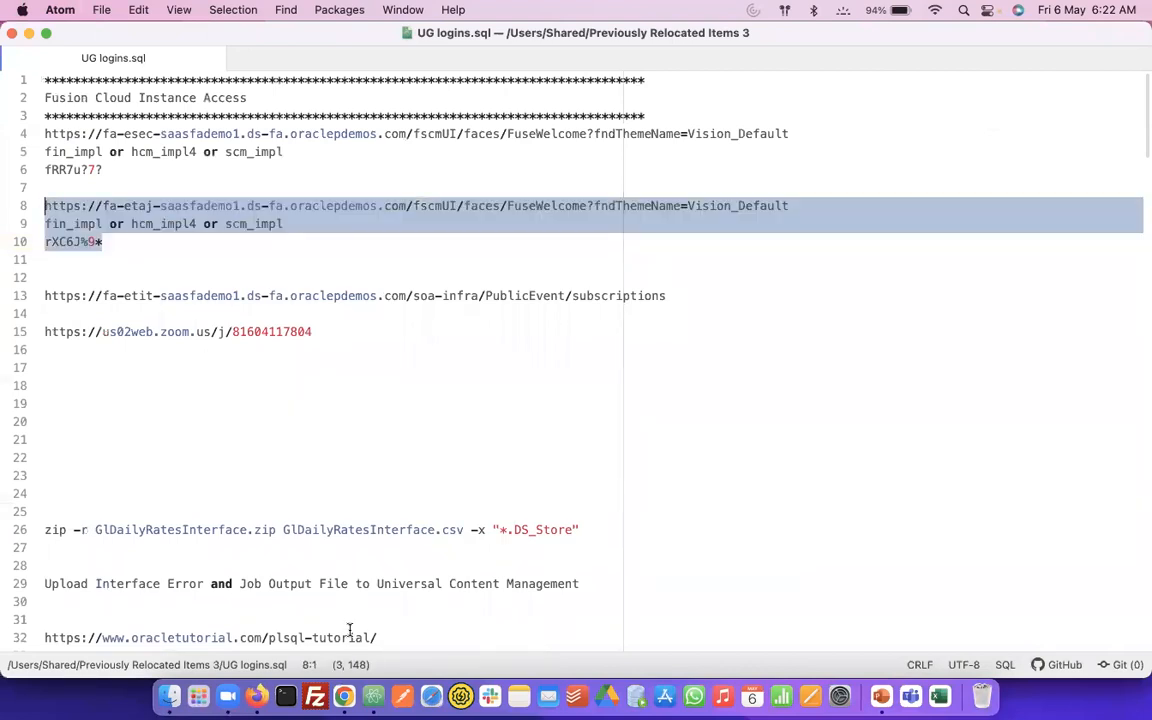
click(341, 694)
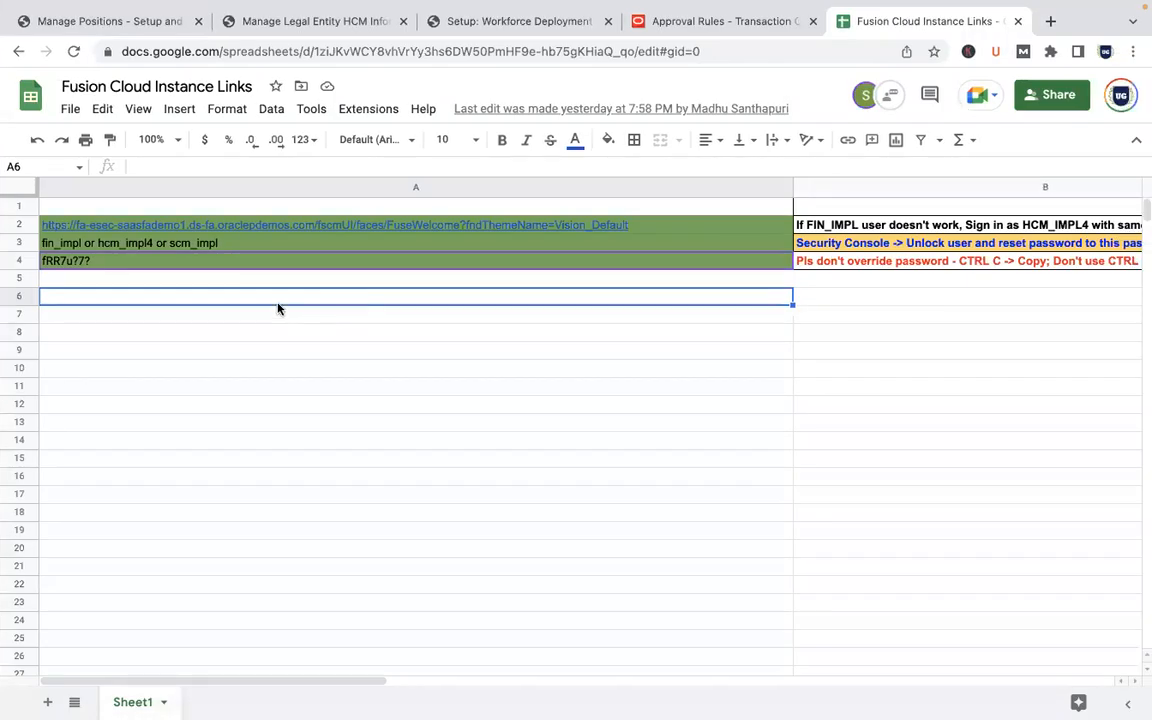
key(super+v)
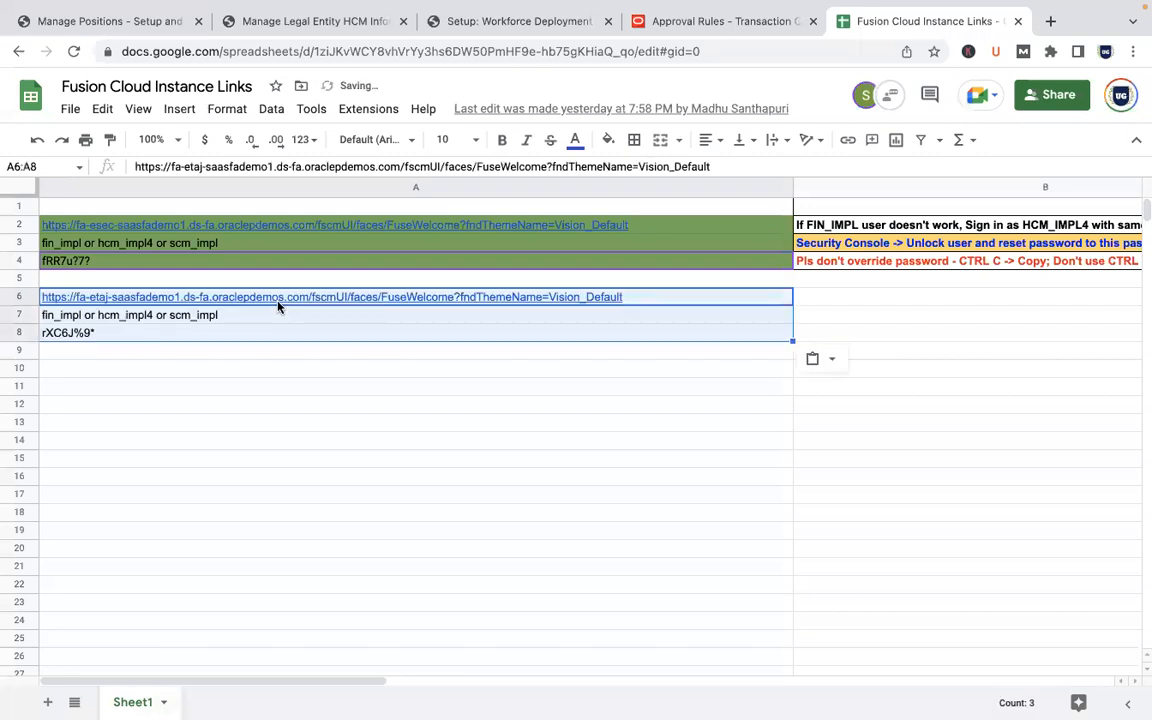
Step: Fill the pasted instance details in A6:A8 with light green
click(608, 141)
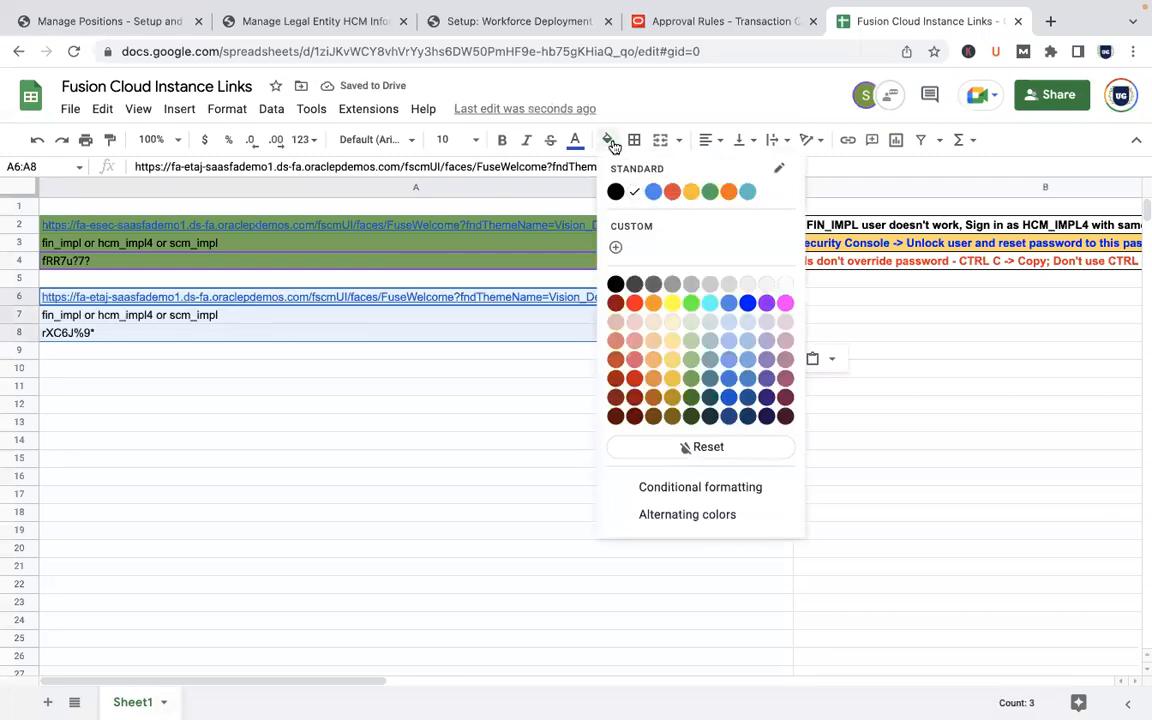
click(691, 362)
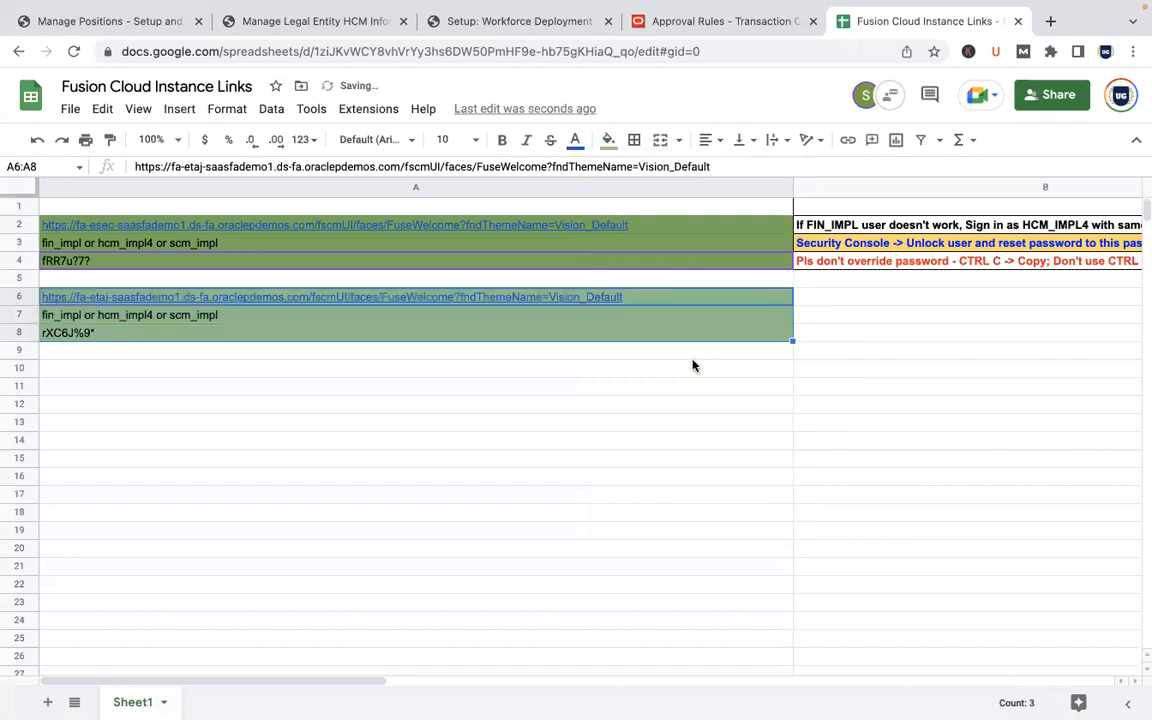
click(726, 283)
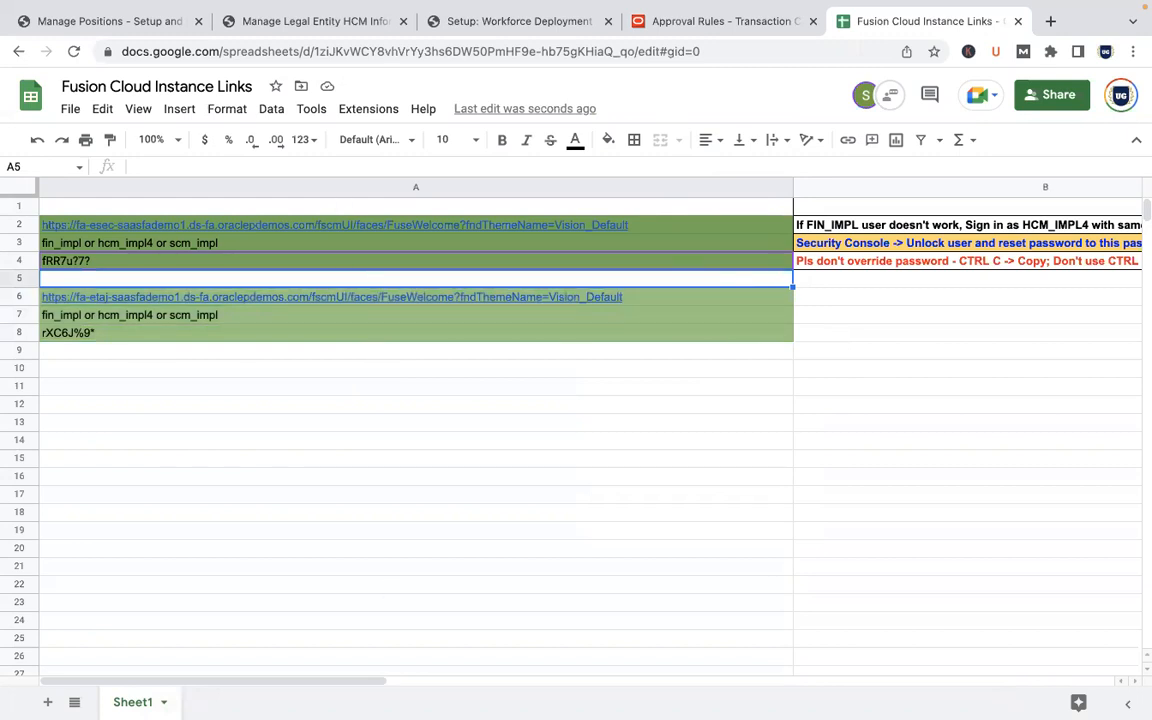
Step: Switch to the Oracle Fusion Cloud Applications home page in Firefox
mouse_move(352, 690)
click(256, 680)
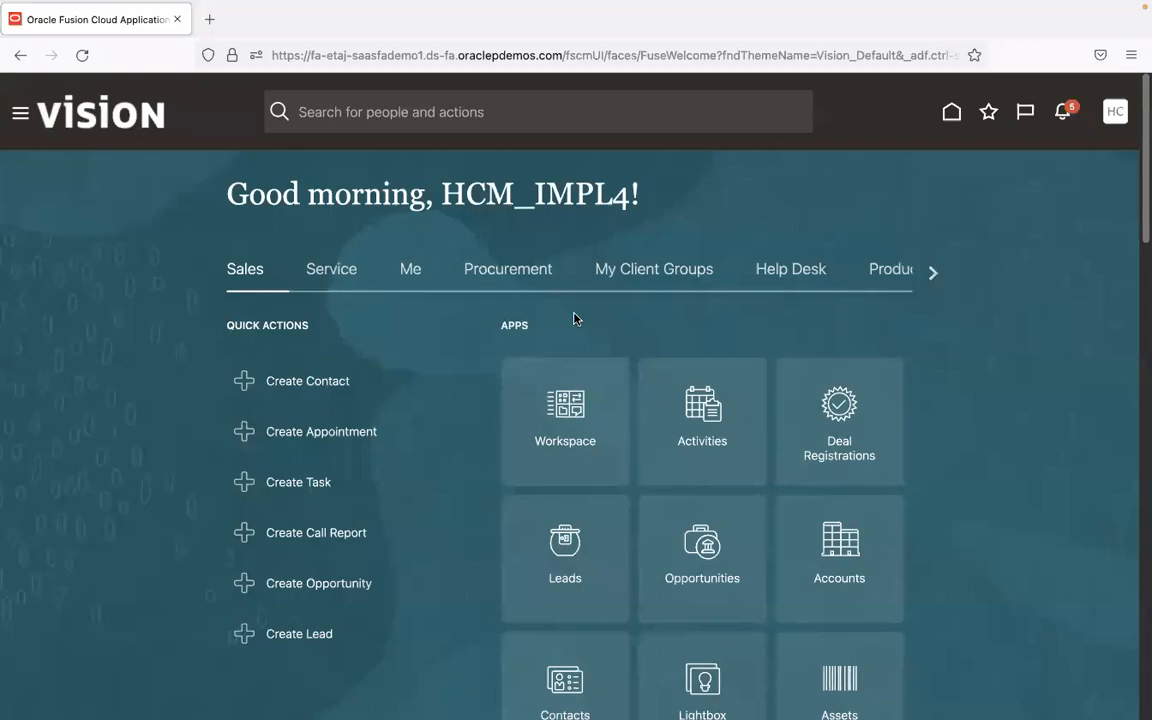
Step: Close the Fusion Cloud Instance Links sheet in Chrome and return to the Oracle Fusion home page in Firefox
key(super+Tab)
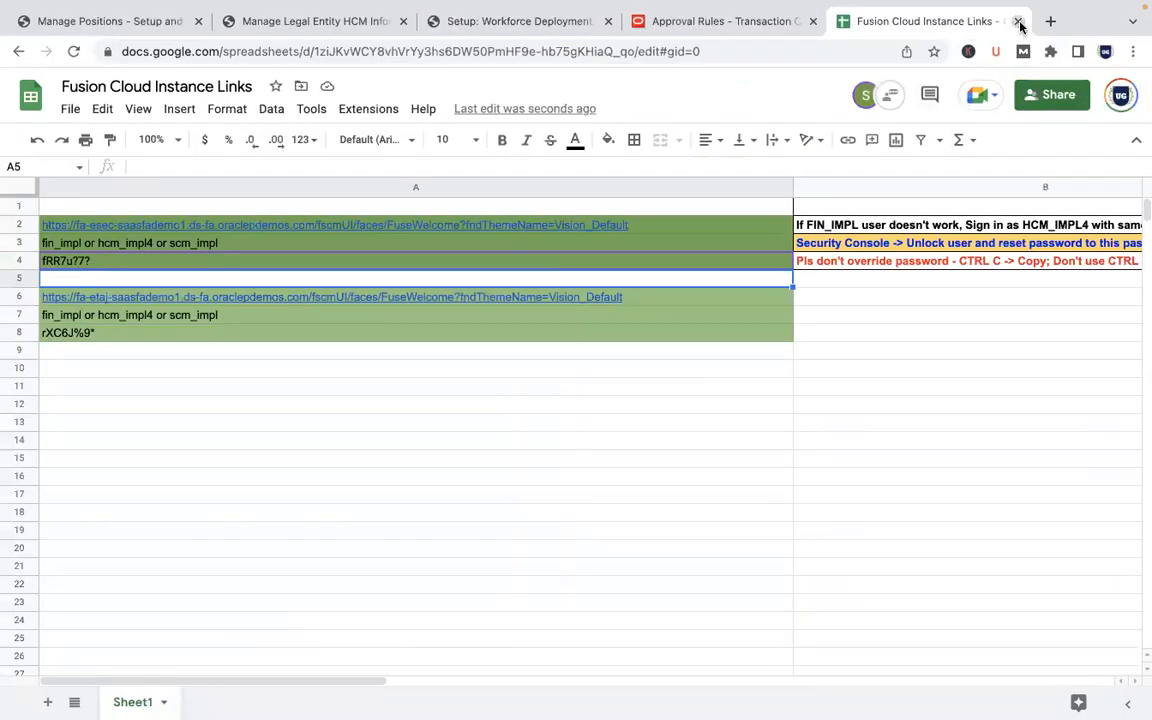
click(1016, 21)
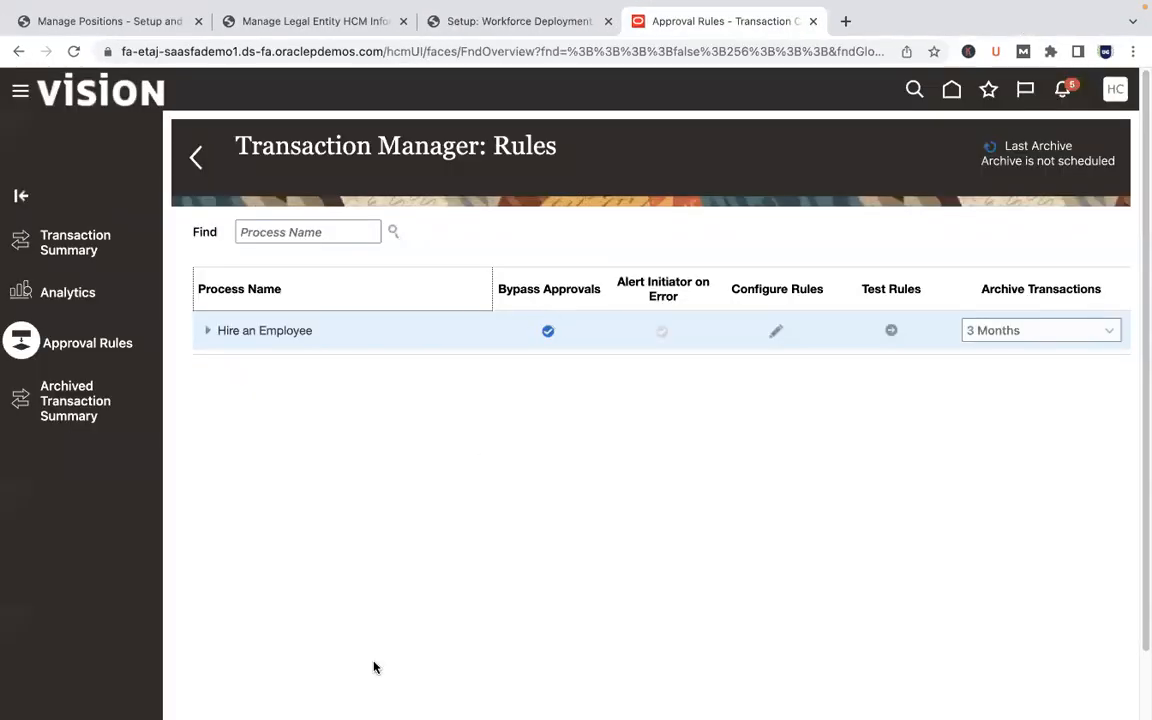
mouse_move(307, 700)
click(244, 681)
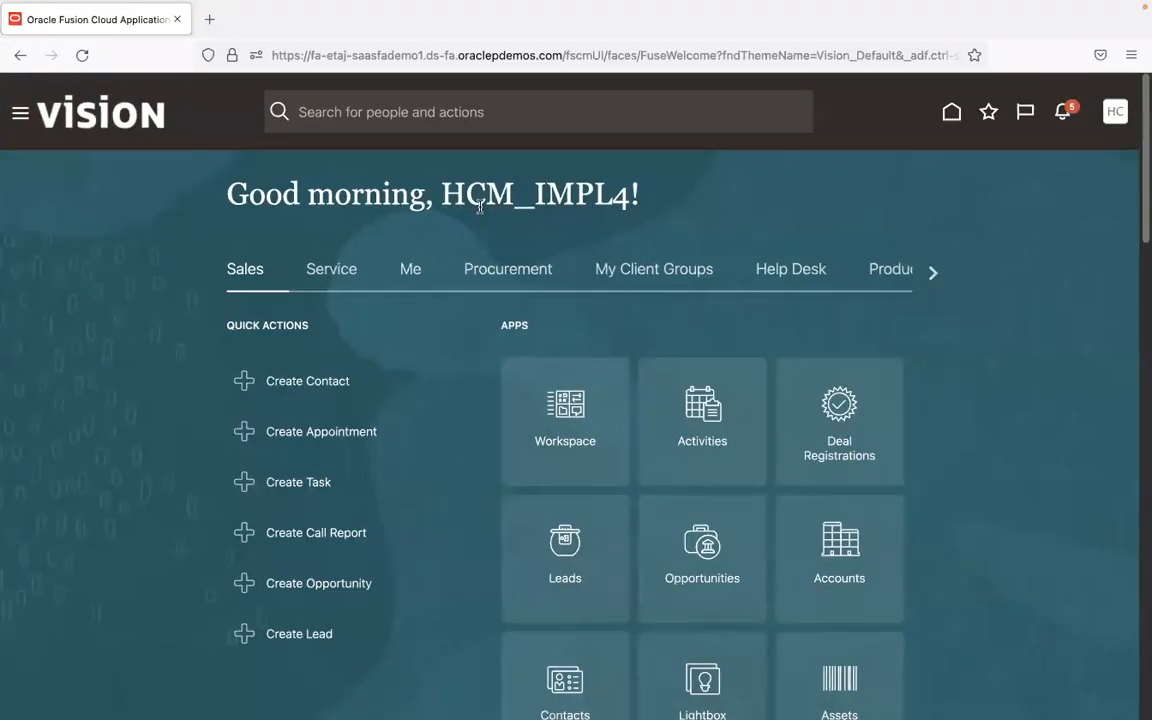
Step: Open the Hire an Employee task through New Person in My Client Groups
click(656, 268)
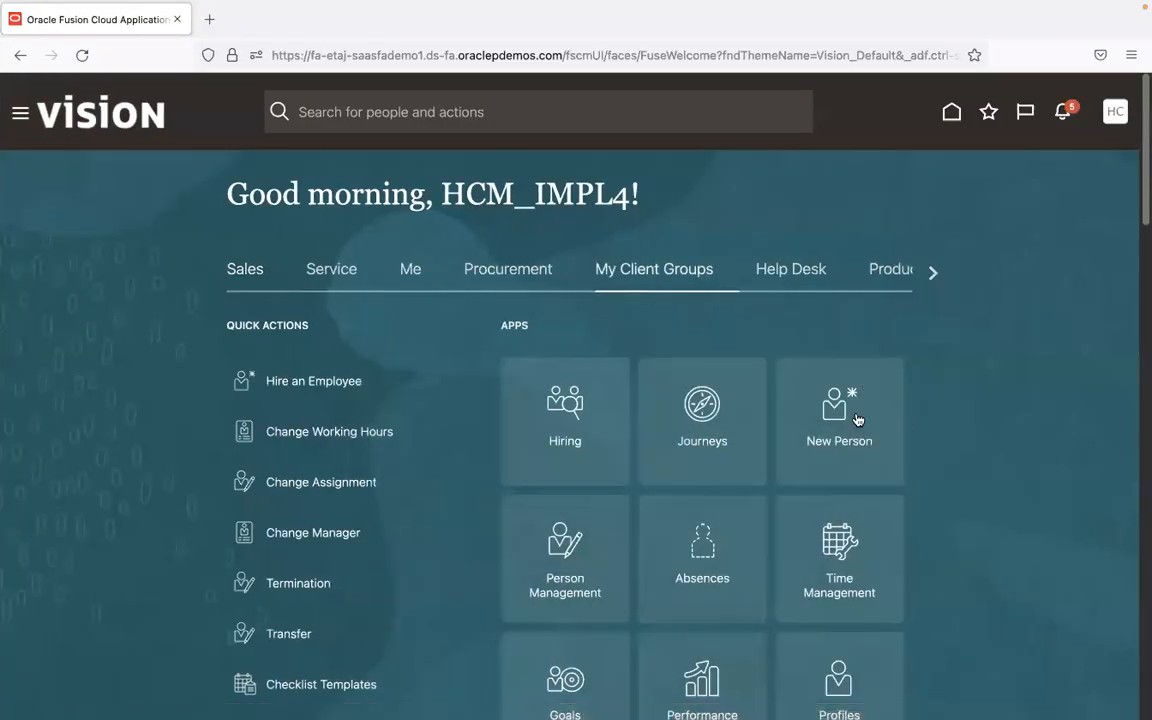
click(857, 418)
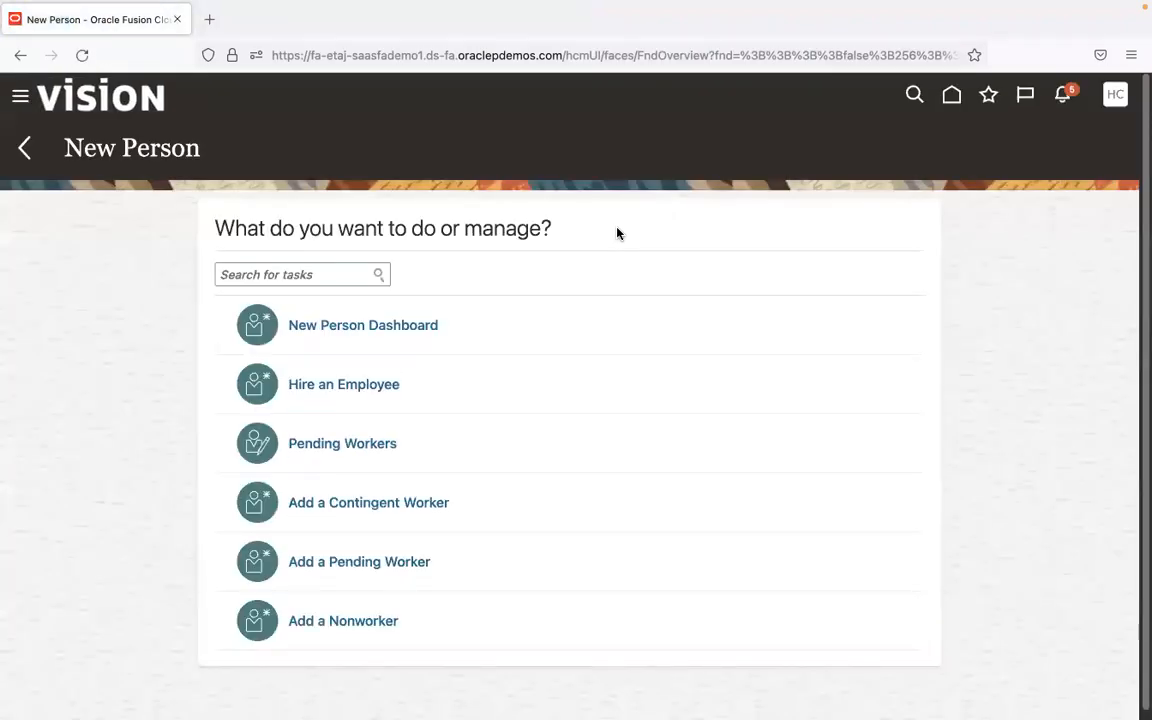
click(388, 387)
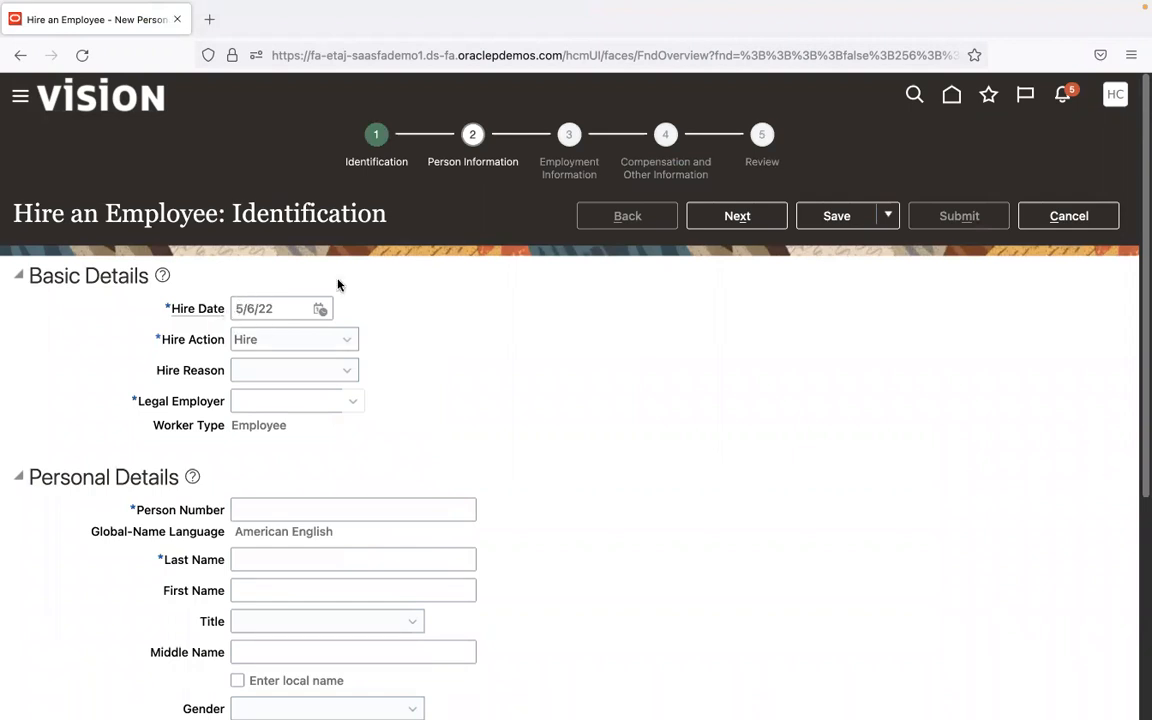
Step: Set the hire action to UG11 Hire and the hire reason to UG11 Hire to fill a Vacant Position
click(305, 343)
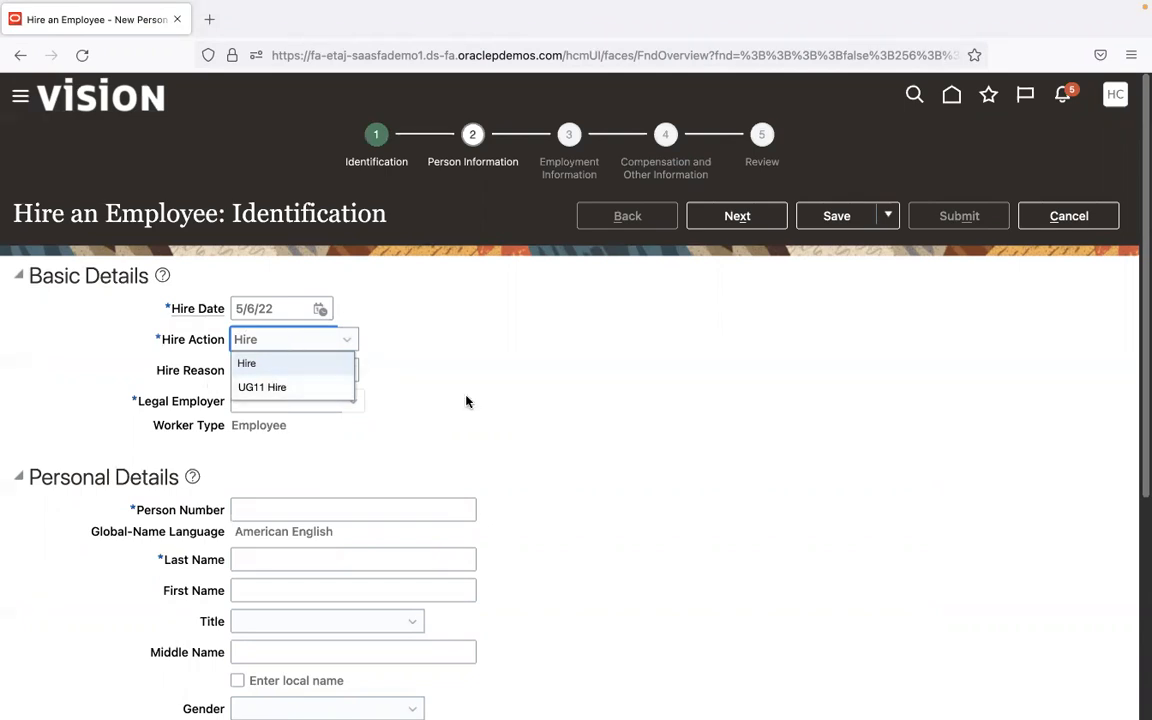
click(423, 361)
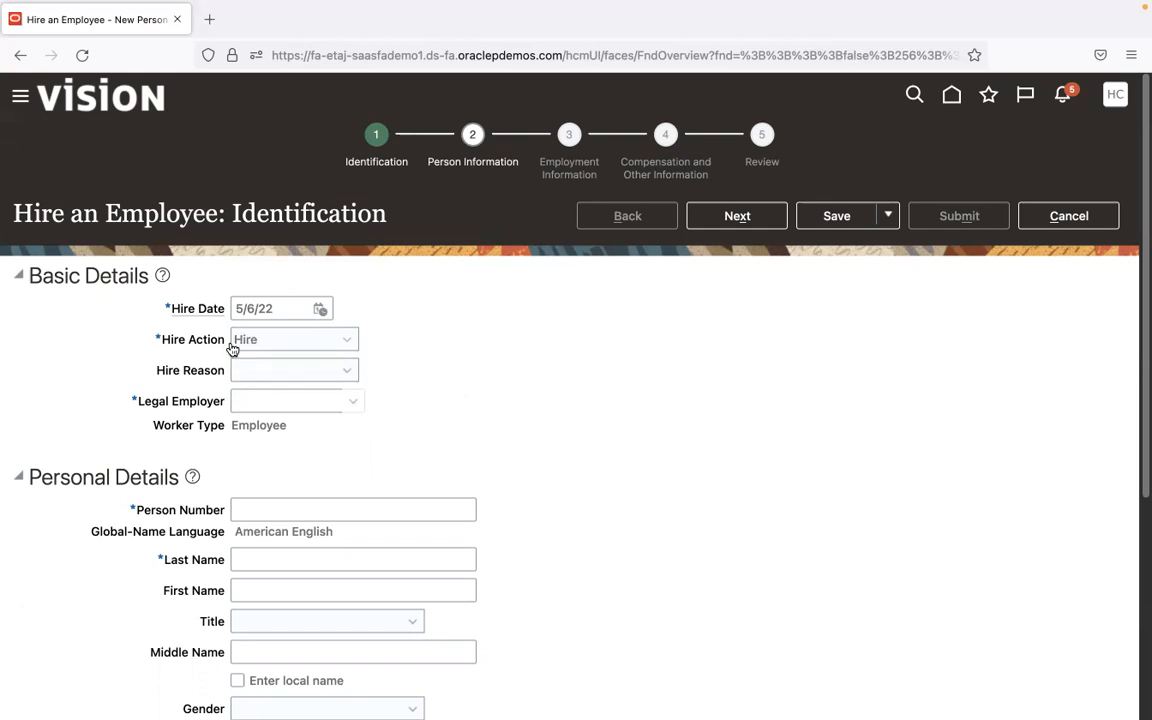
click(350, 372)
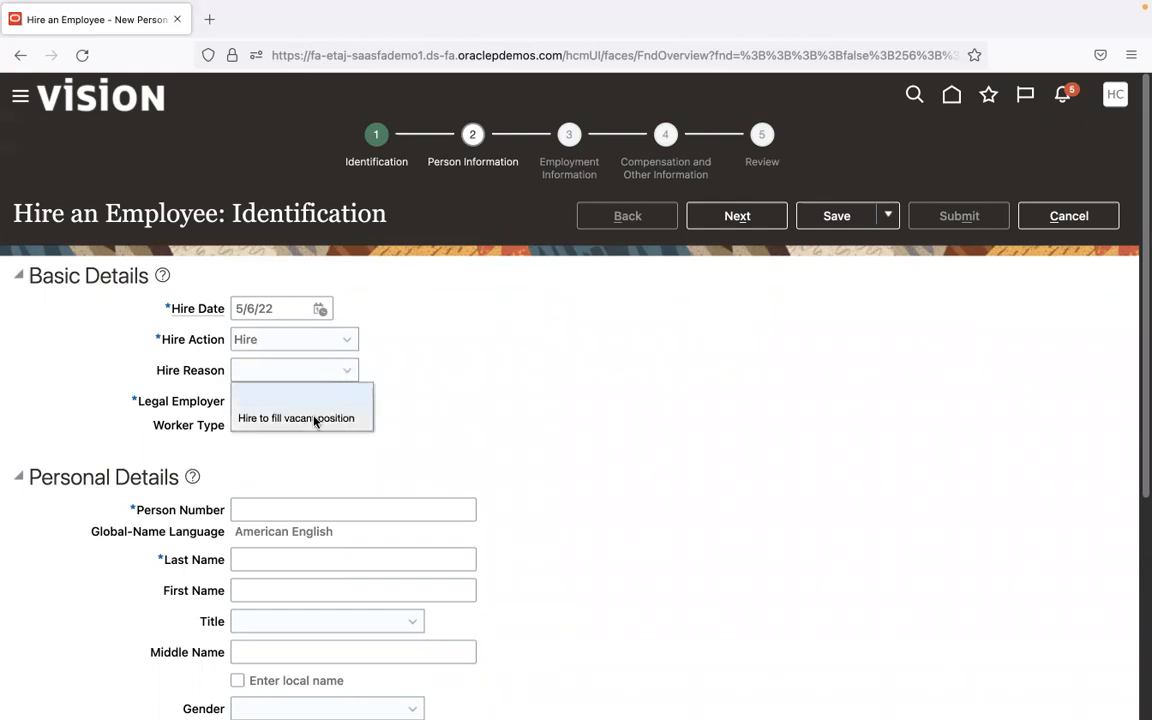
click(347, 339)
click(331, 386)
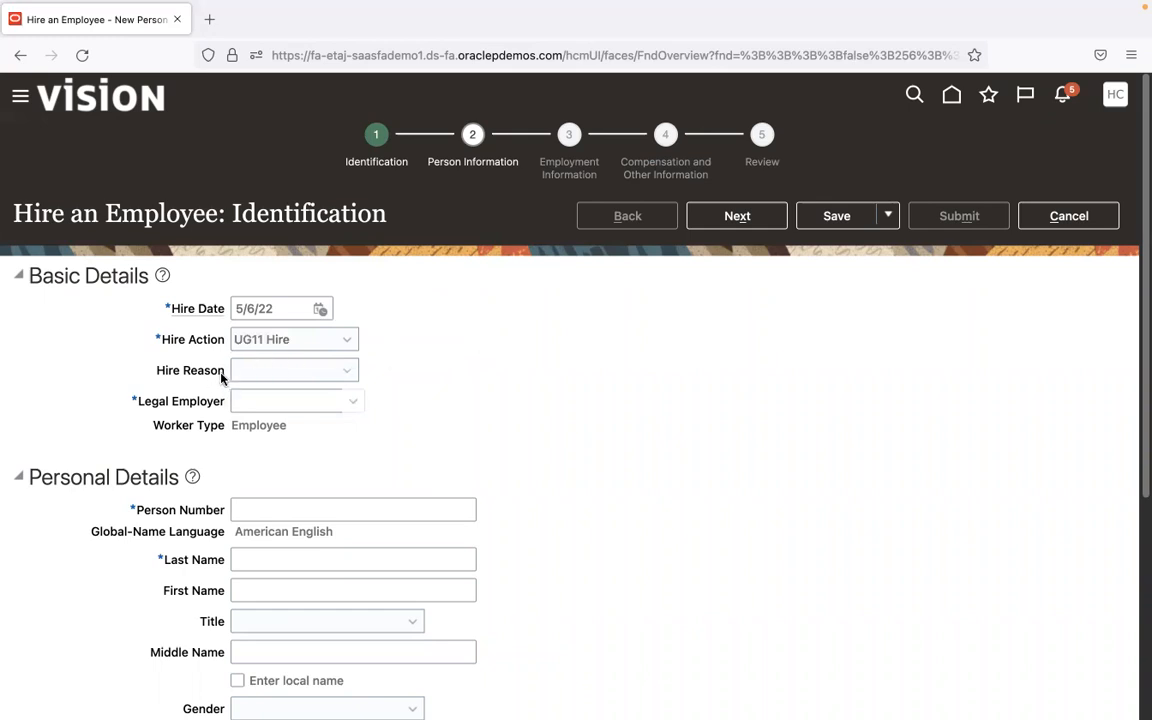
click(348, 372)
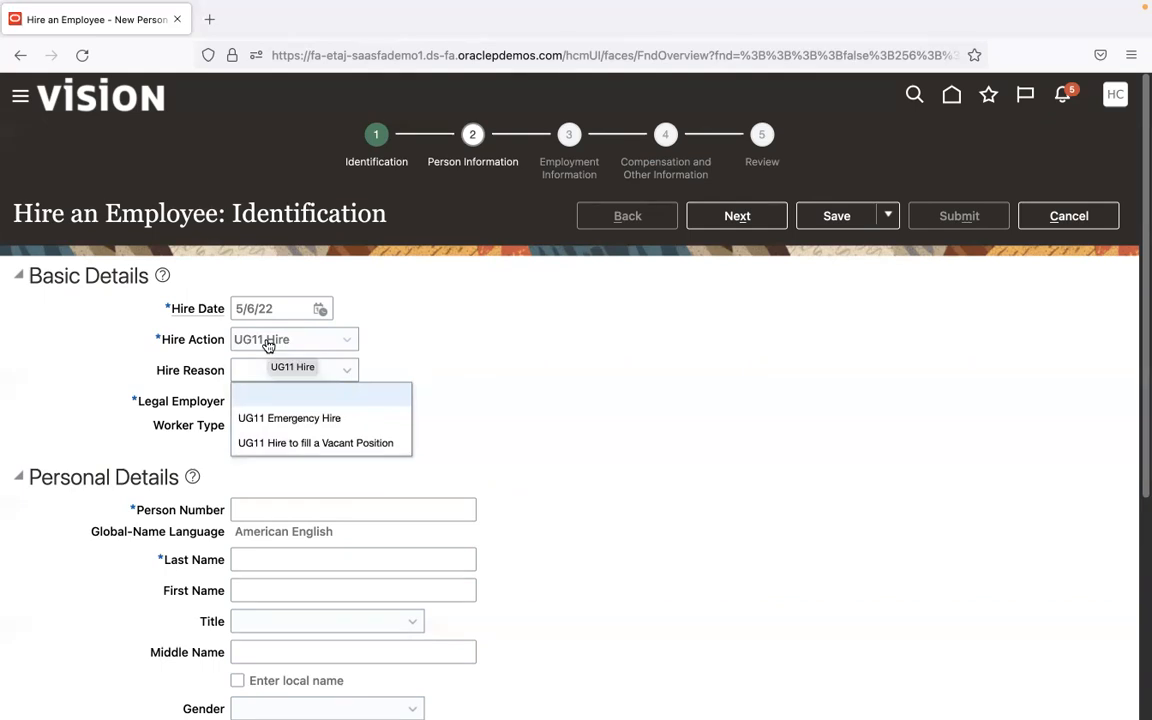
click(324, 444)
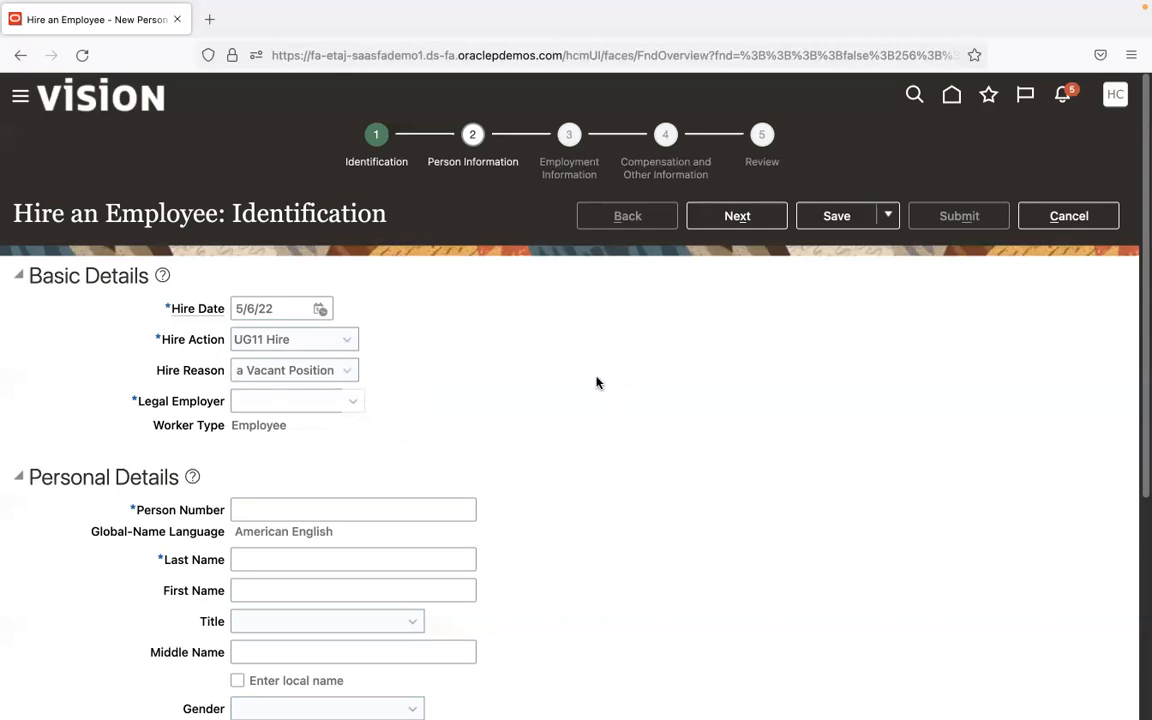
Step: Search the legal employers for UG11 and view the UG11 InFusion Legal Entity's HCM information in Chrome
click(319, 398)
text(UG11)
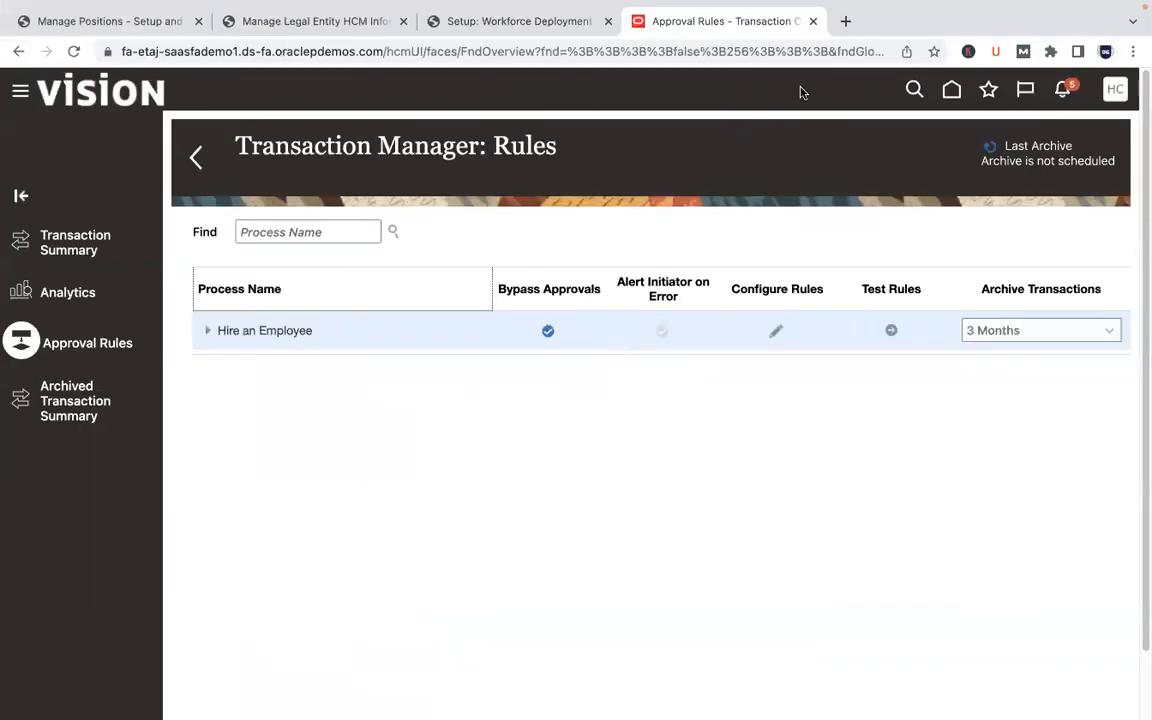
click(326, 24)
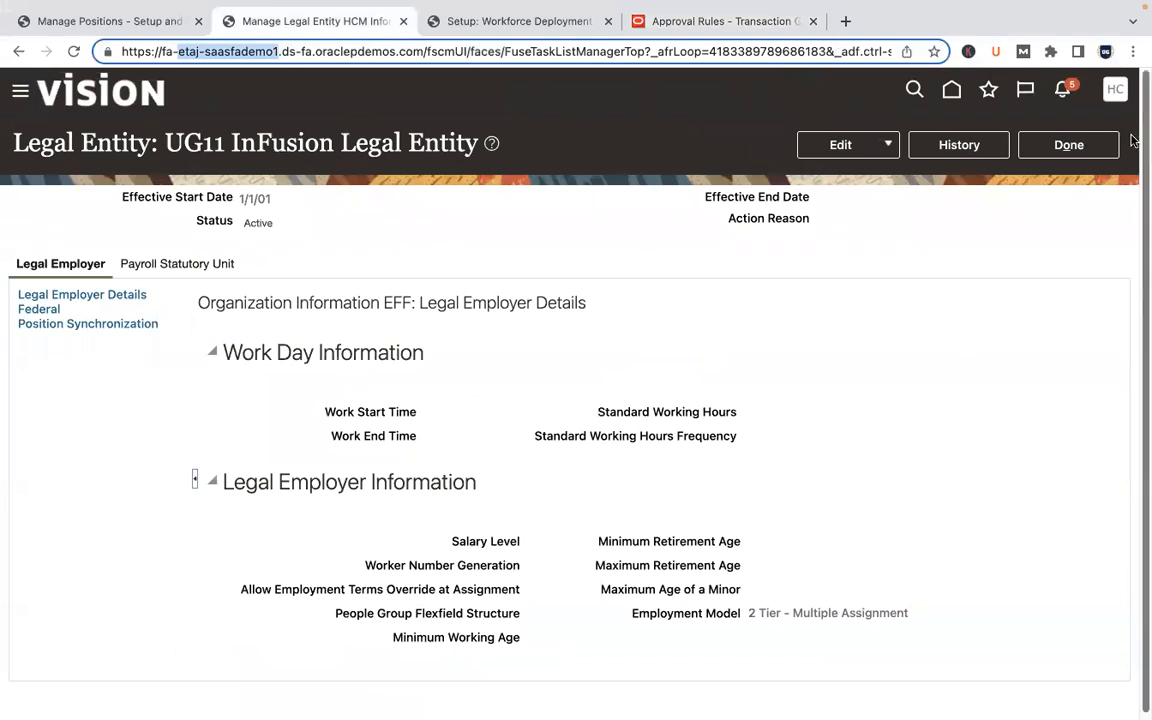
Step: Open the fa-etaj instance's home page in a new Chrome tab and place that tab first
click(847, 21)
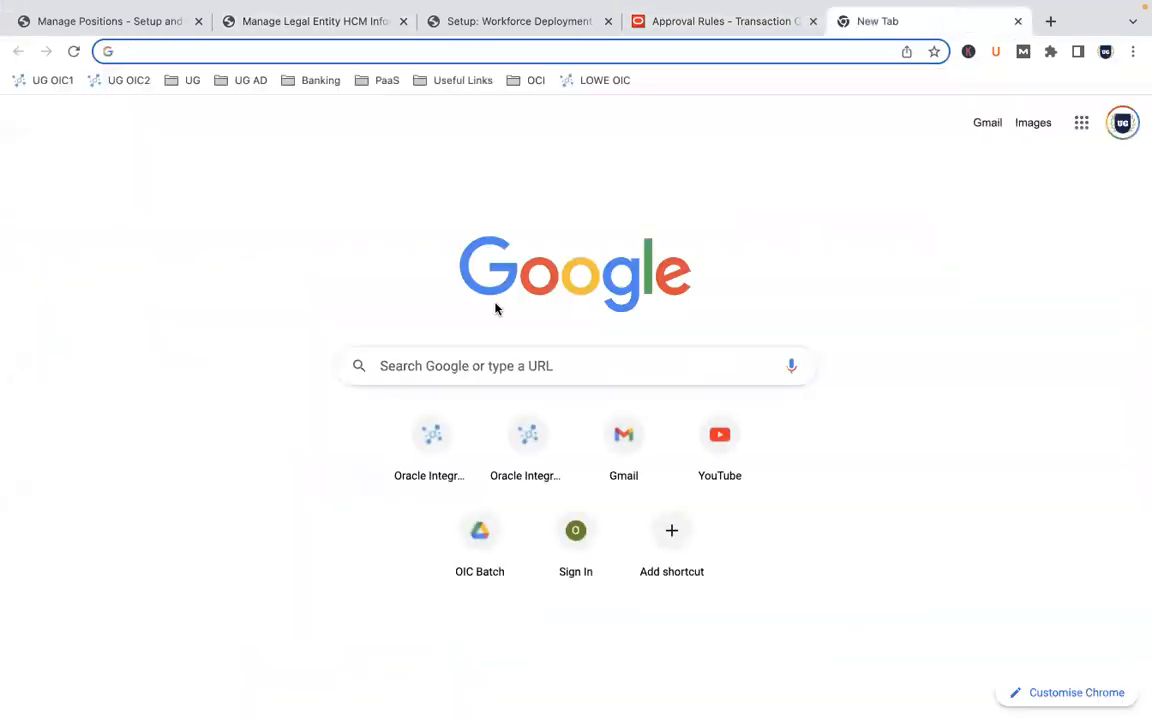
text(etaj)
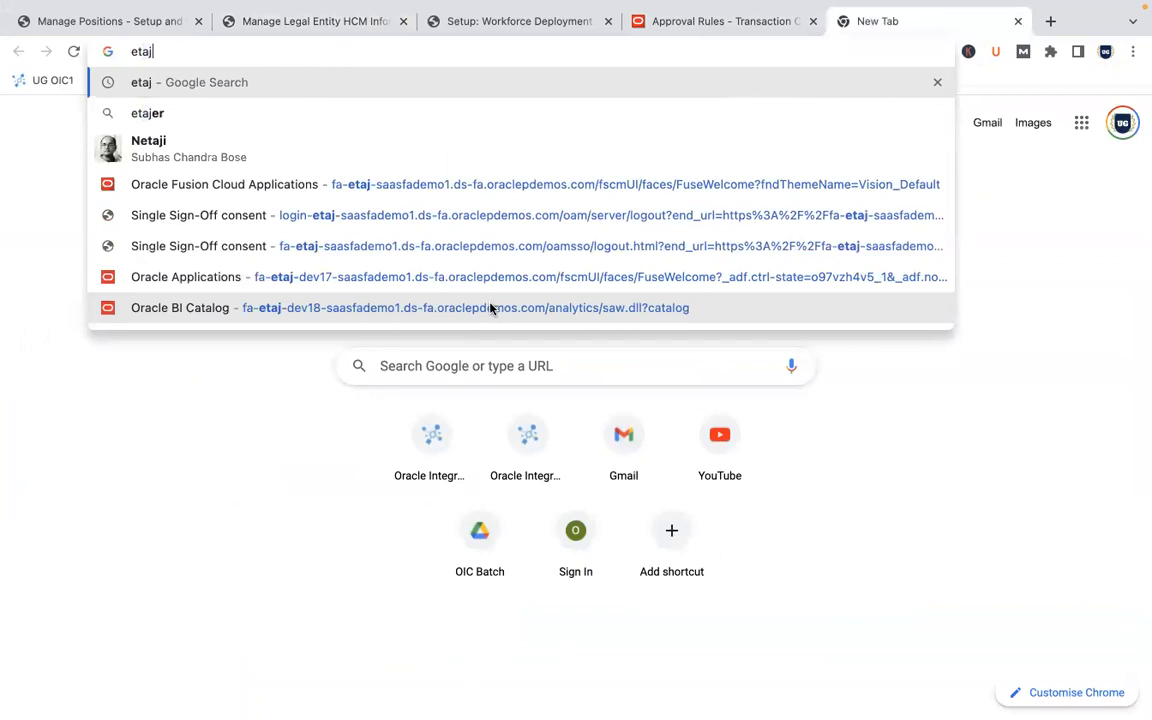
click(386, 184)
drag(910, 20, 103, 20)
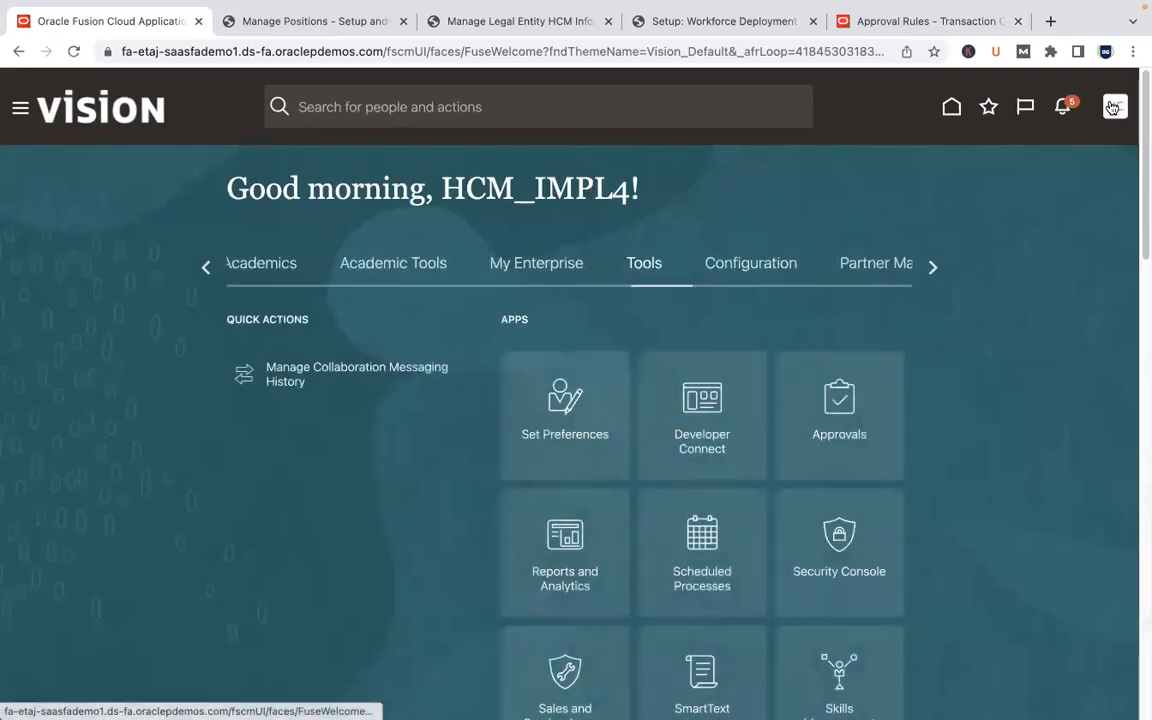
Step: Open UG11 InFusion Legal Entity in Manage Legal Entity, within the Workforce Deployment setup, to check its legal employer setting
click(1112, 107)
click(882, 350)
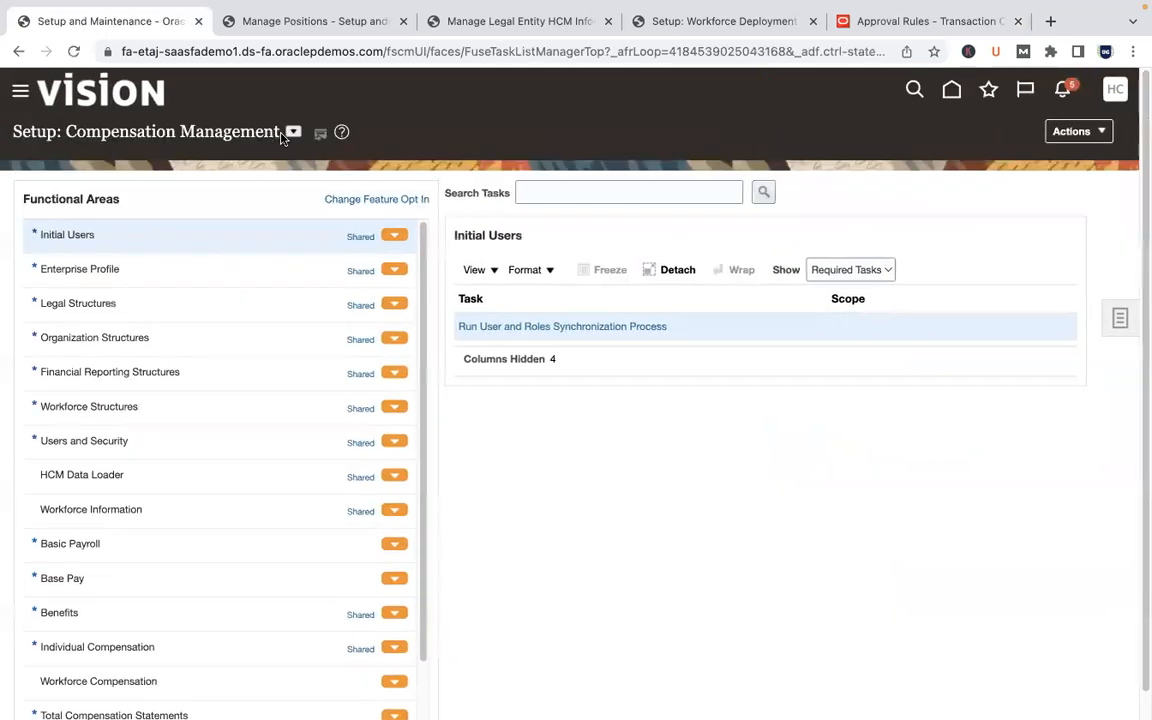
click(293, 131)
drag(576, 194, 594, 409)
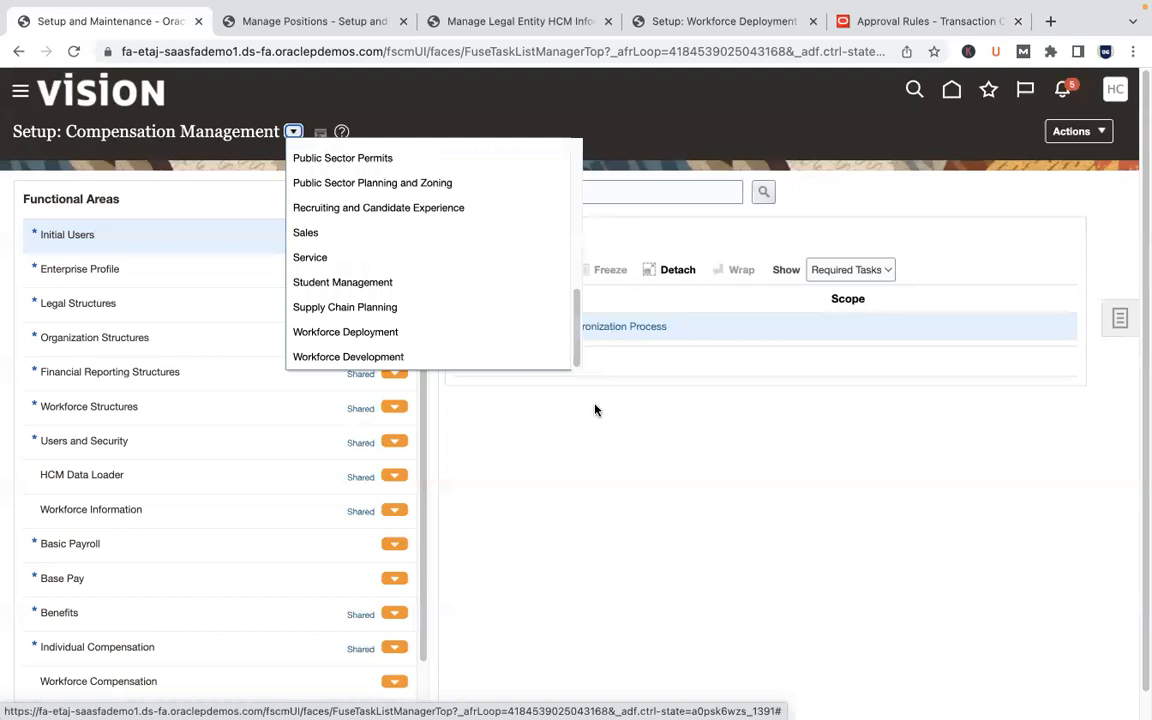
click(436, 334)
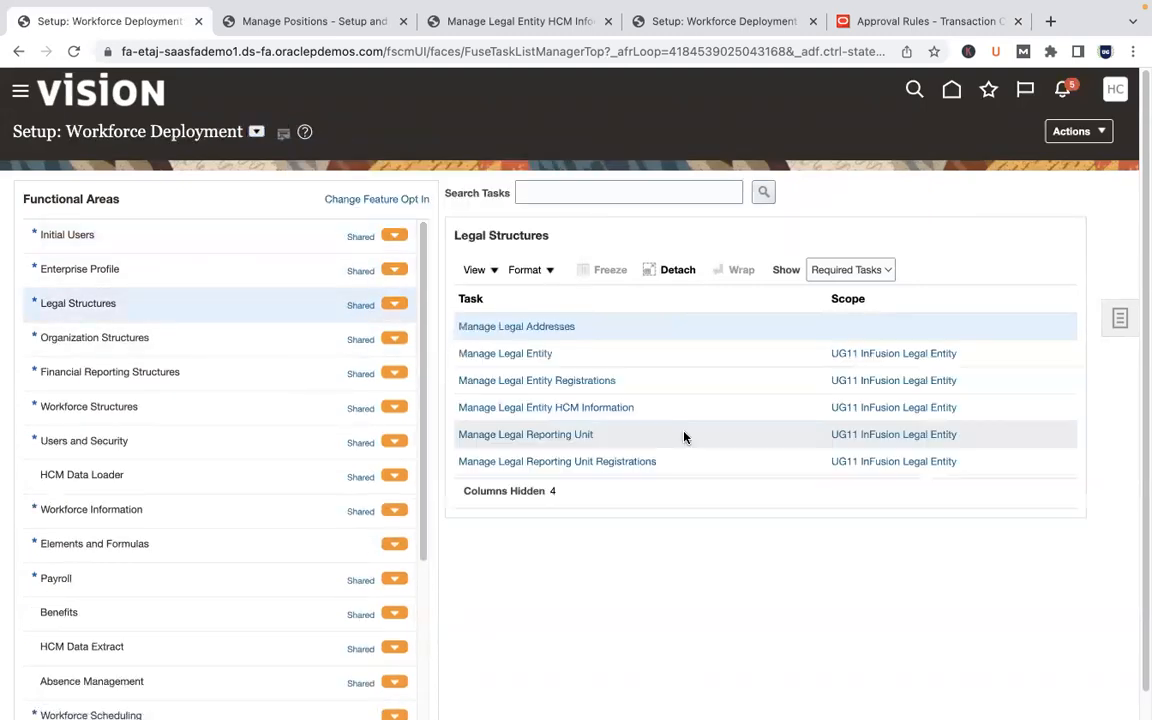
click(532, 354)
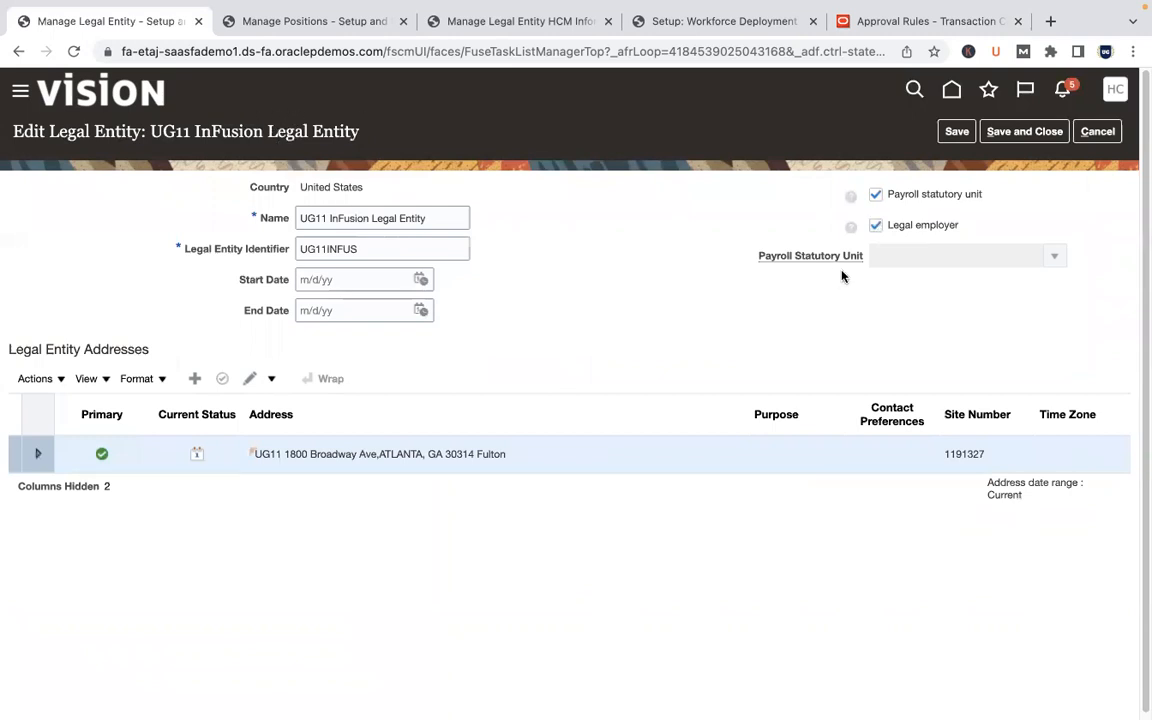
Step: In the Firefox hire form, set the legal employer to UG11 InFusion Legal Entity and enter the employee's person number
key(super+Tab)
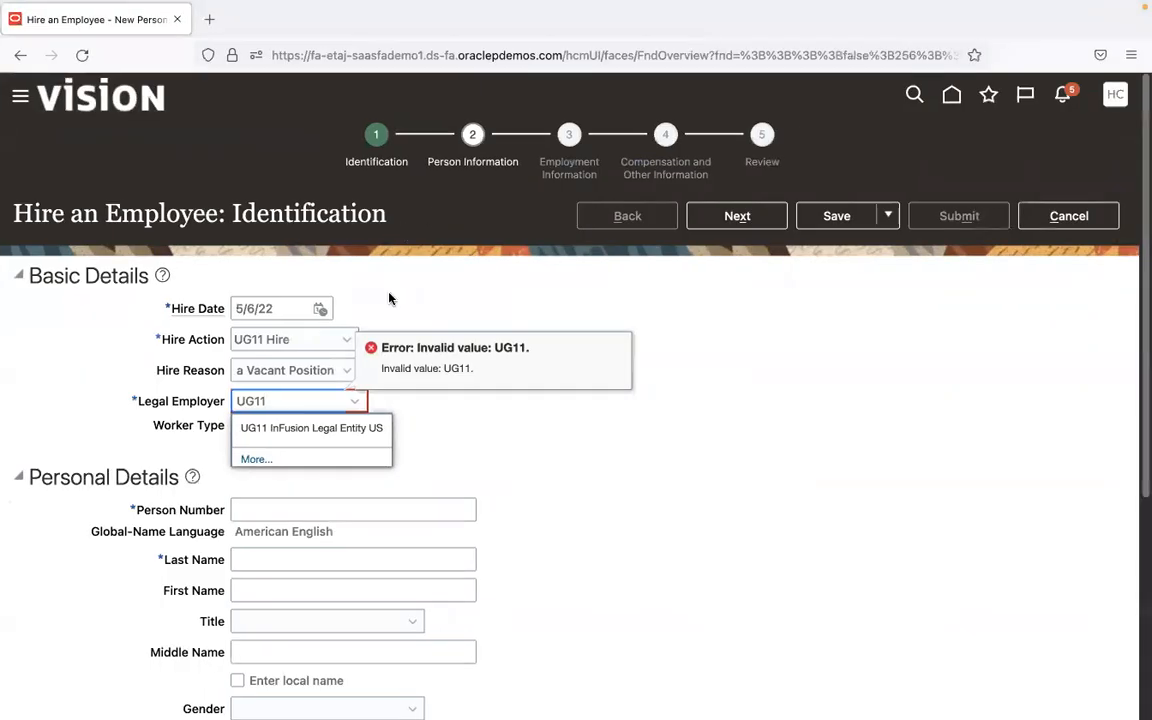
click(329, 432)
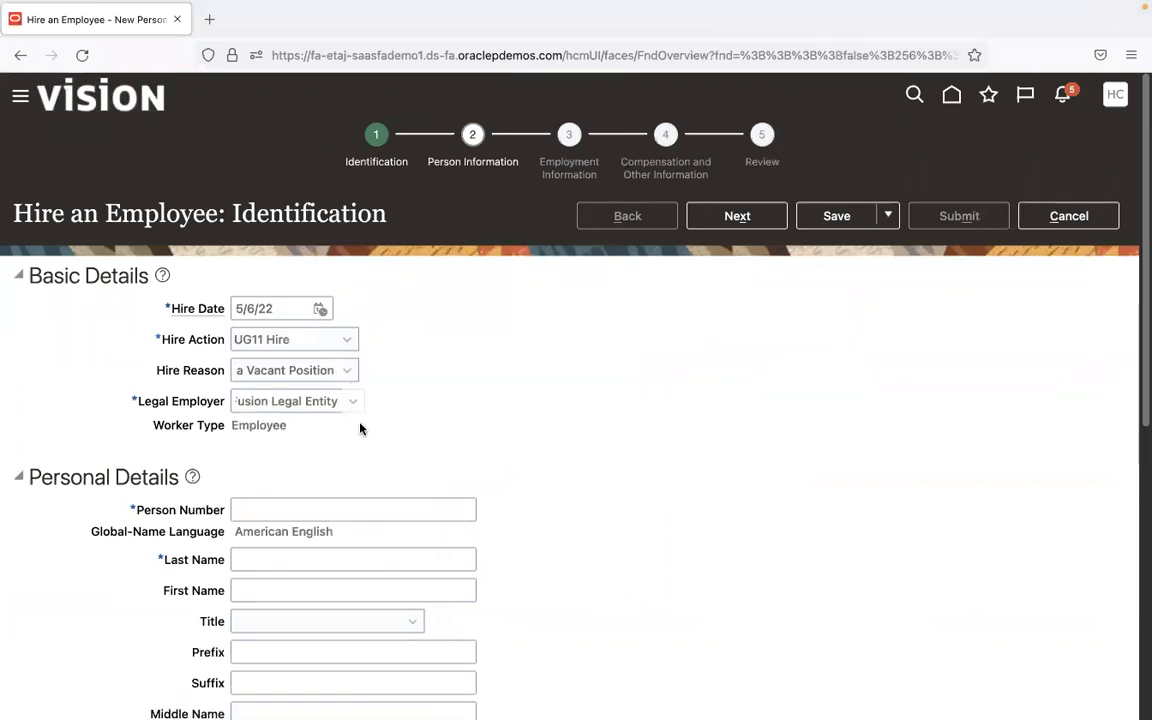
click(312, 509)
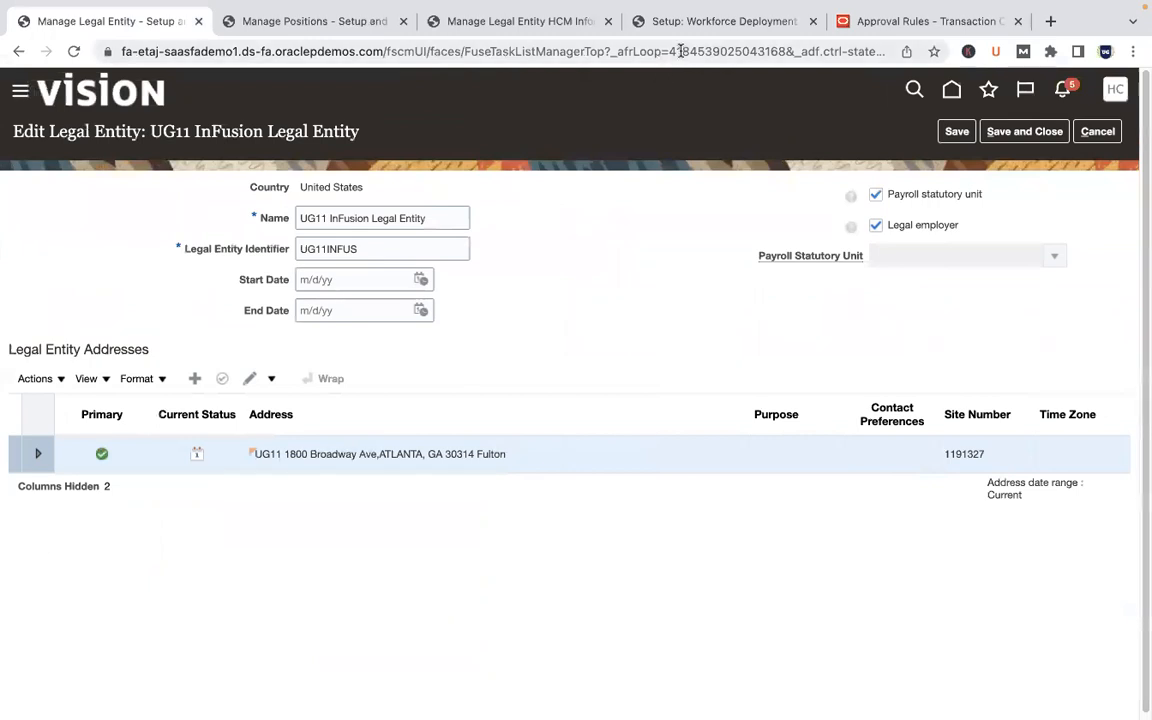
key(ctrl+Right)
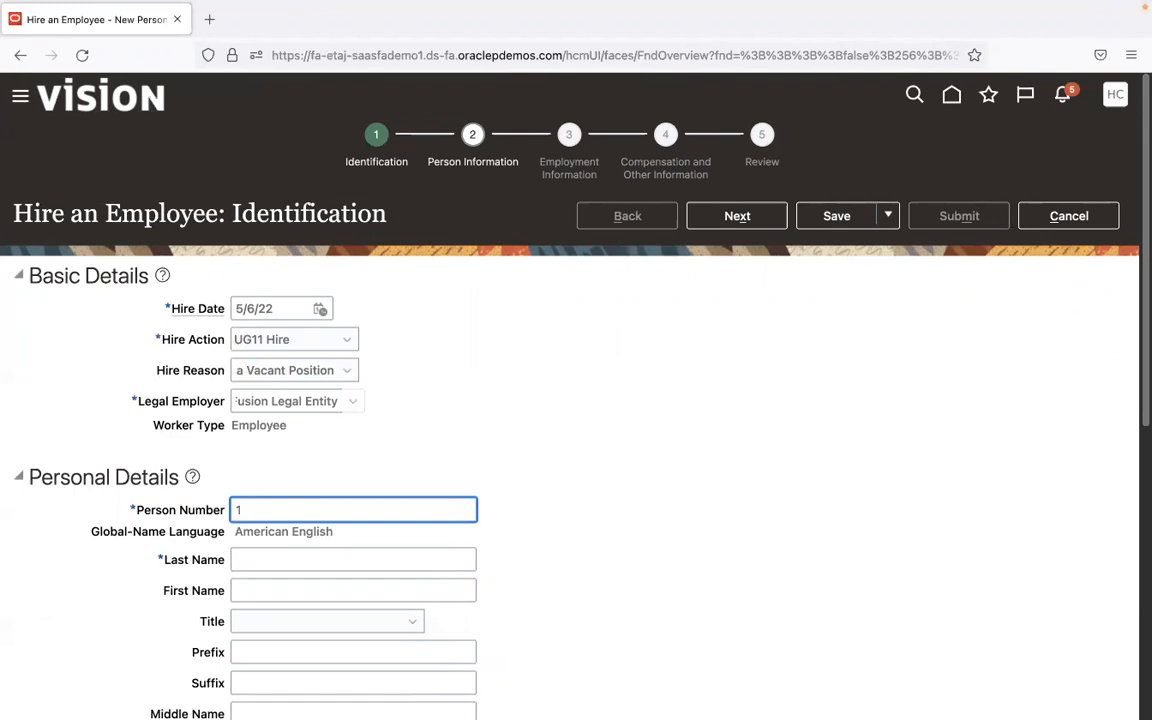
text(66)
key(Tab)
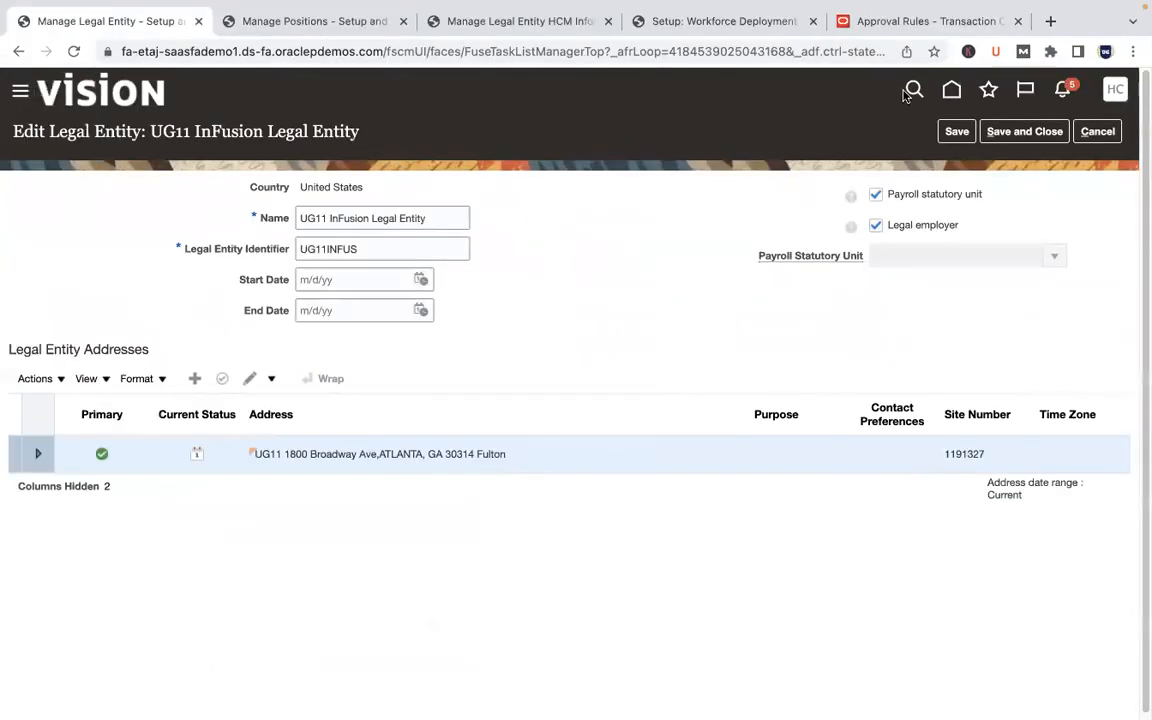
Step: Open Person Management from My Client Groups on the fa-etaj instance in another Chrome tab
click(1049, 21)
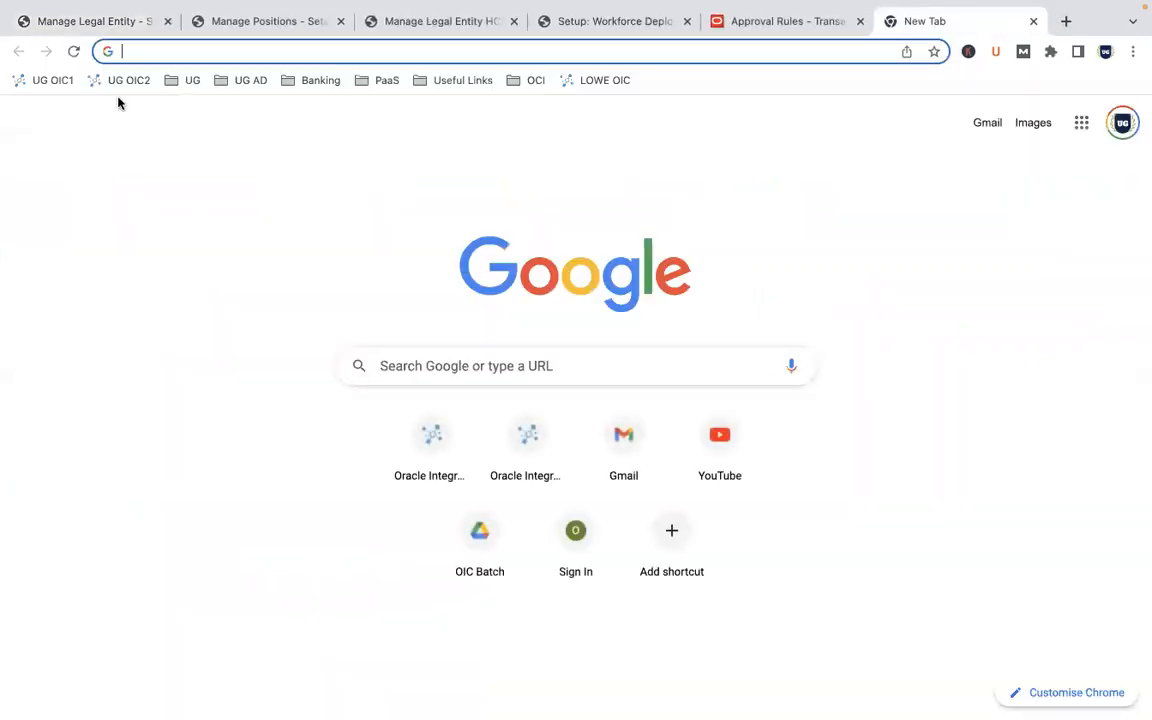
text(etaj)
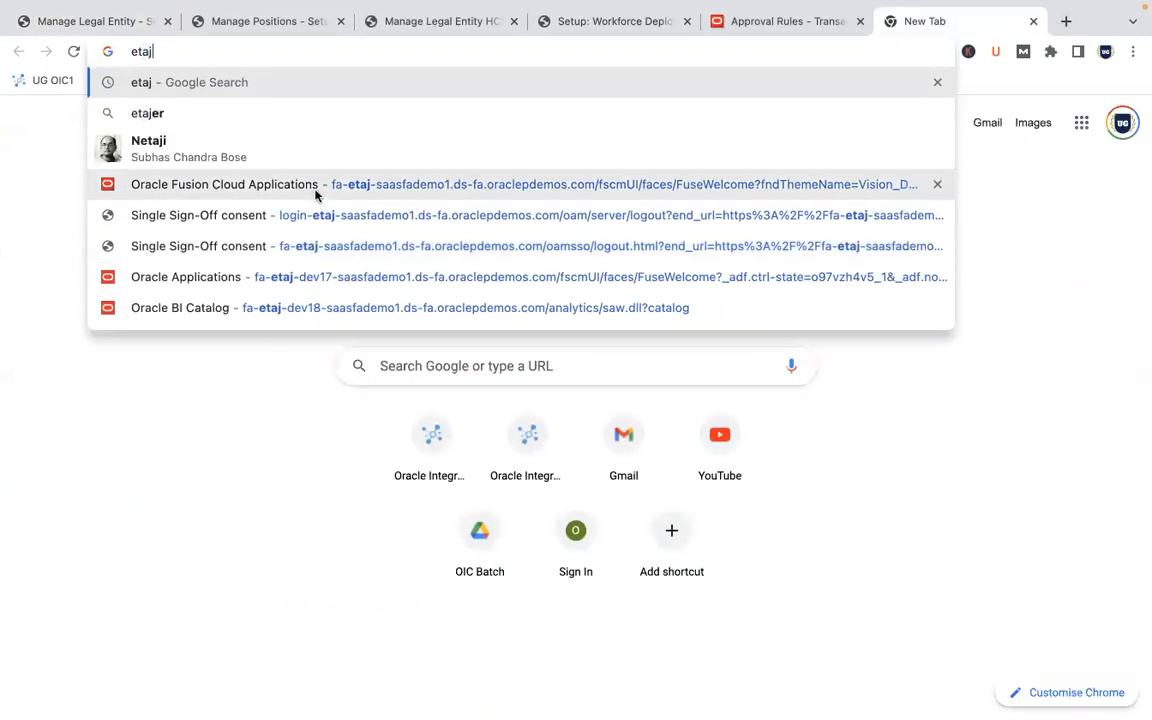
click(316, 188)
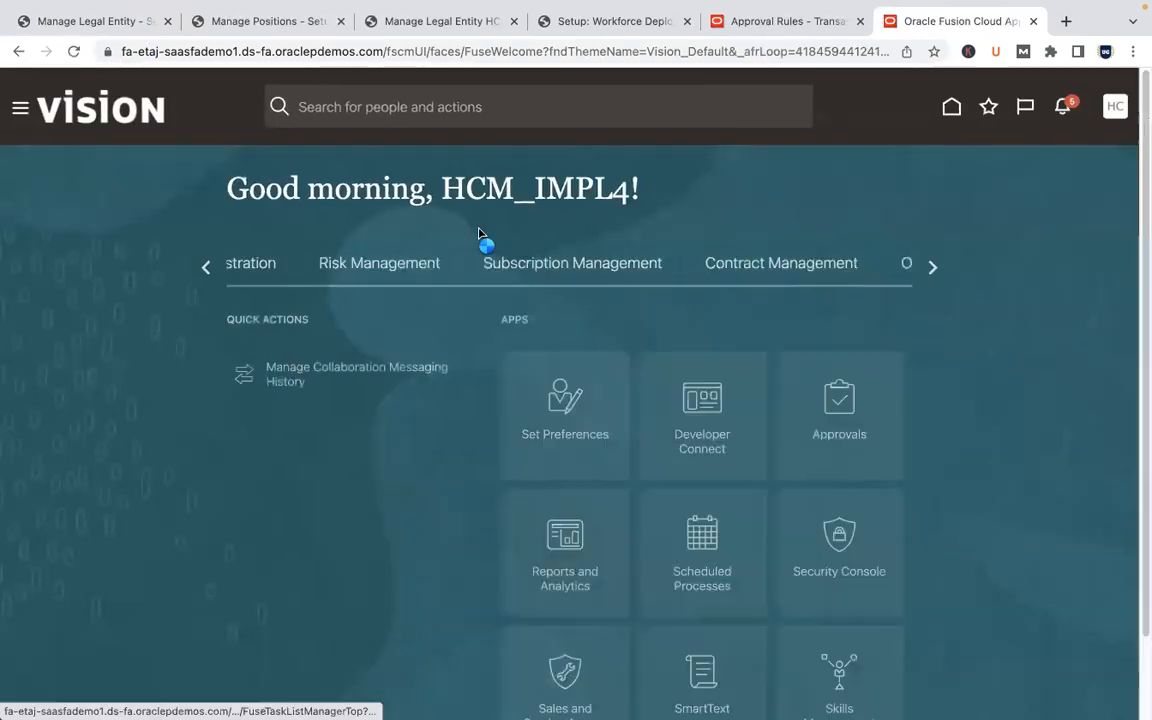
double_click(209, 270)
click(209, 270)
click(209, 270)
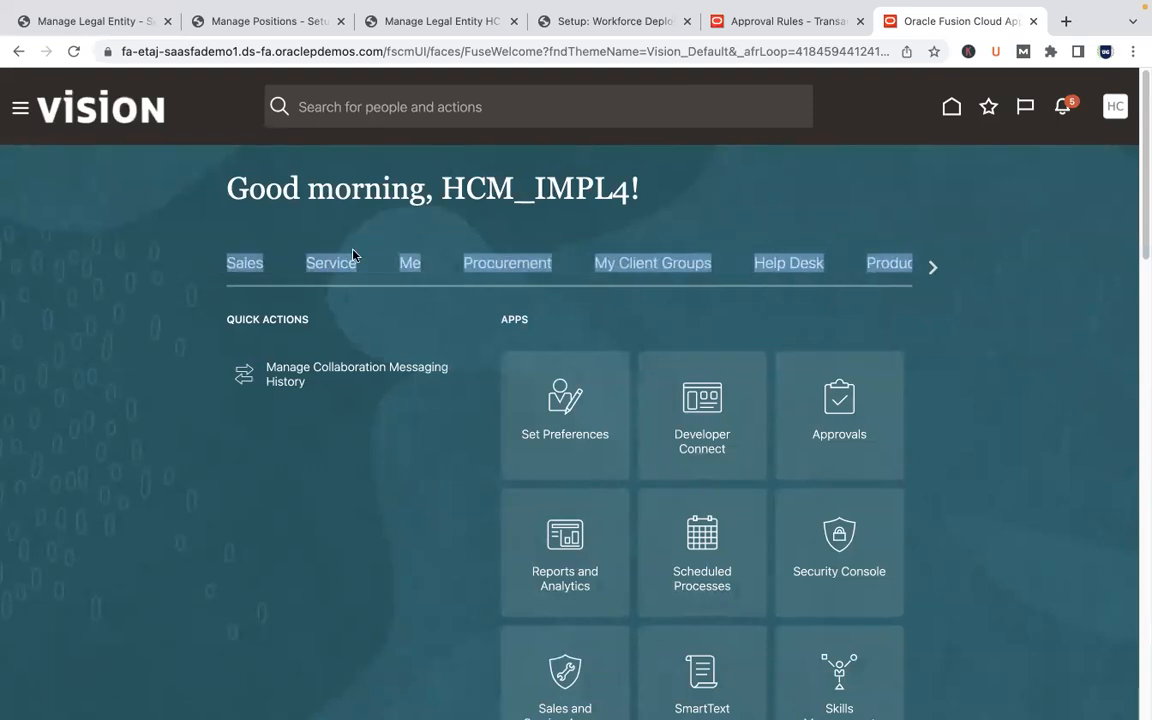
click(670, 265)
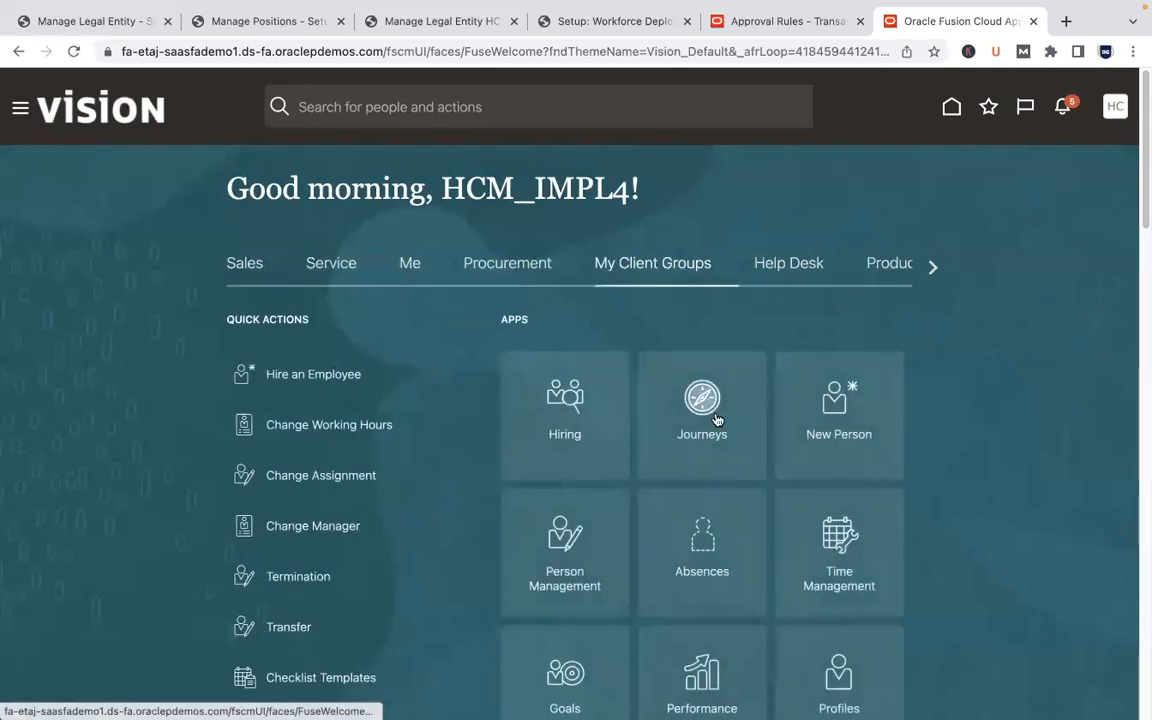
click(577, 560)
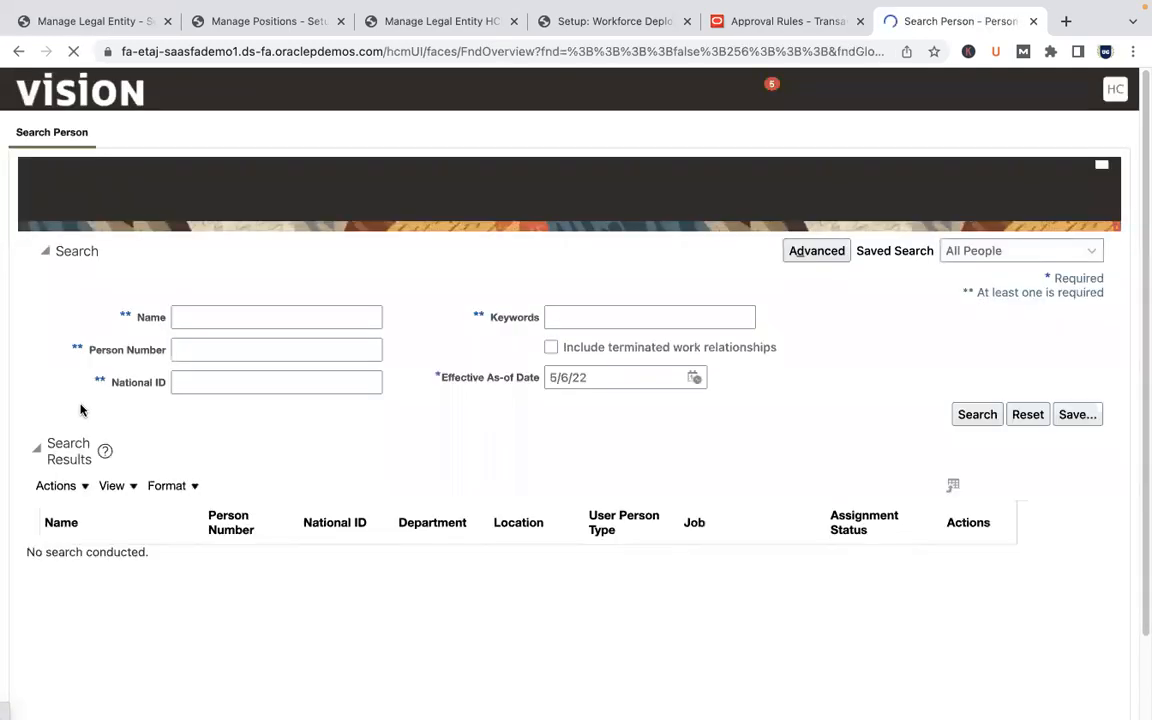
Step: Look up the new employee's person number in Person Management and return to the Hire an Employee form in Firefox
click(297, 346)
text(138466)
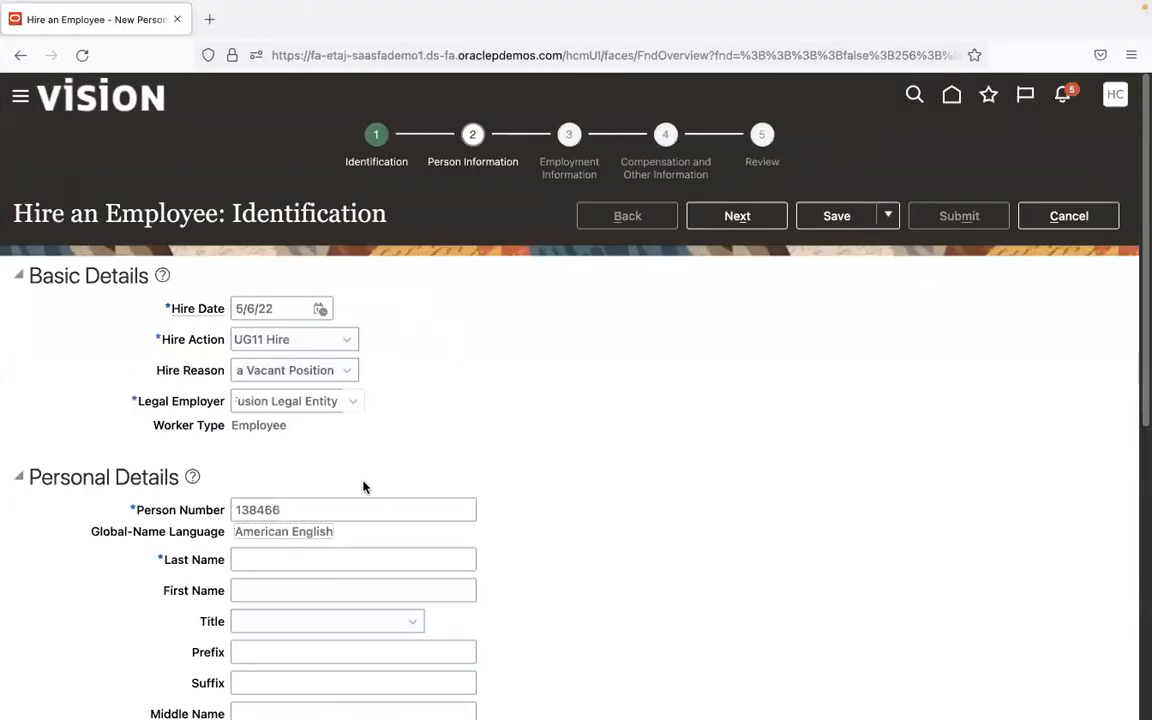
click(280, 503)
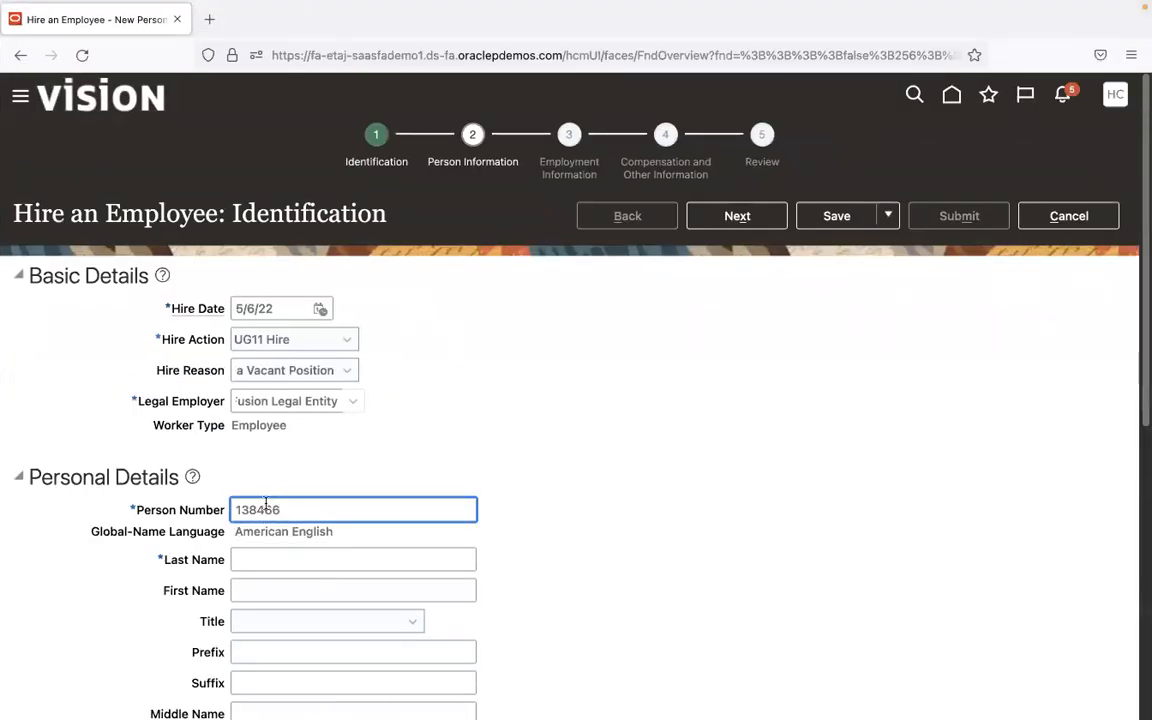
click(1139, 330)
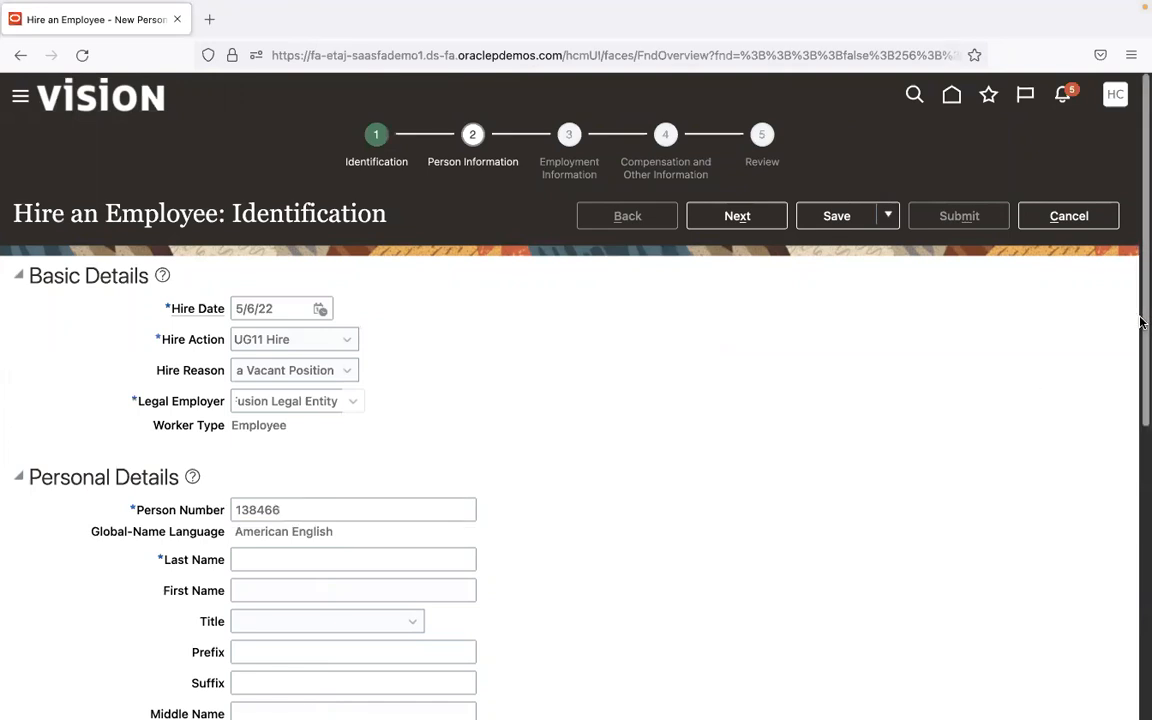
Step: Enter the employee's last name prefixed with UG11, fill in the first name, and set the title to Mr
scroll(1136, 440, down, 4)
click(307, 356)
text(John)
key(BackSpace)
key(BackSpace)
key(BackSpace)
key(BackSpace)
text(UG11)
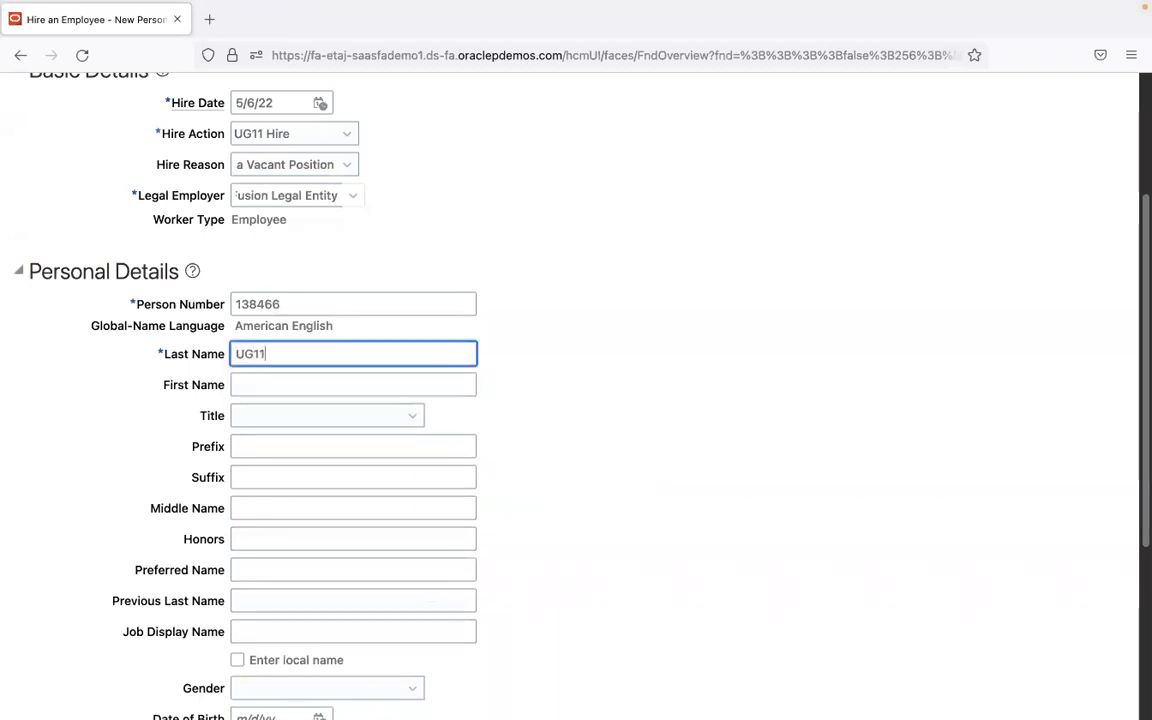
click(353, 384)
text(Doe)
key(Tab)
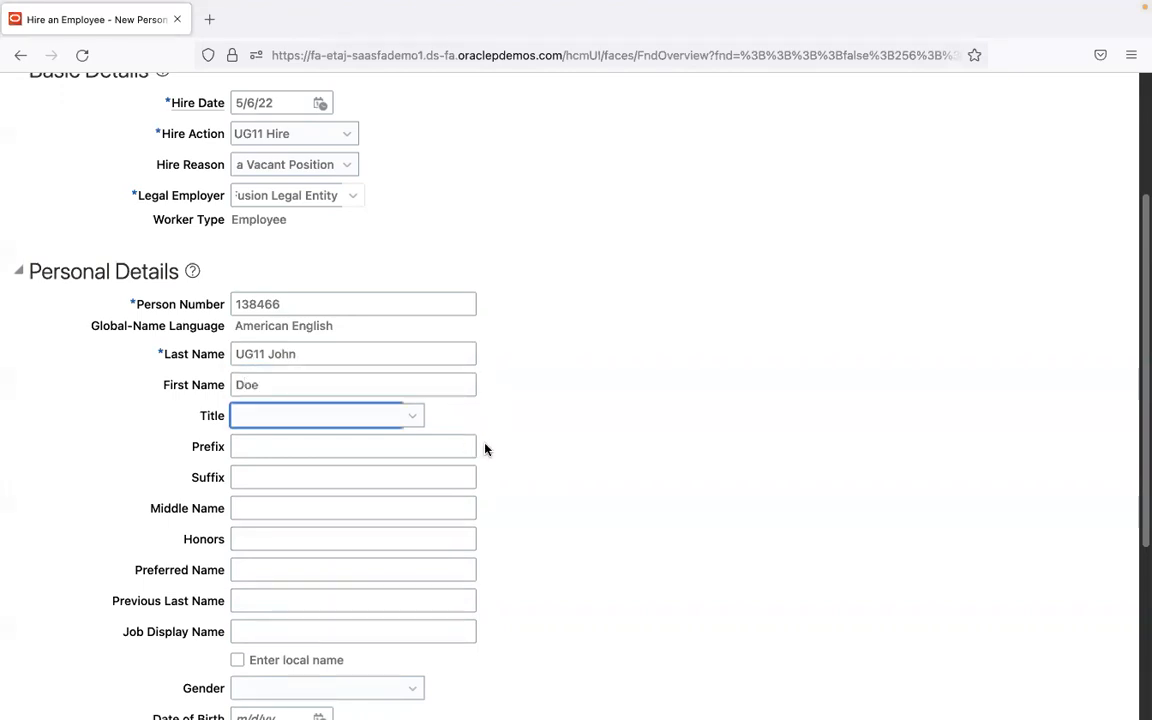
key(m)
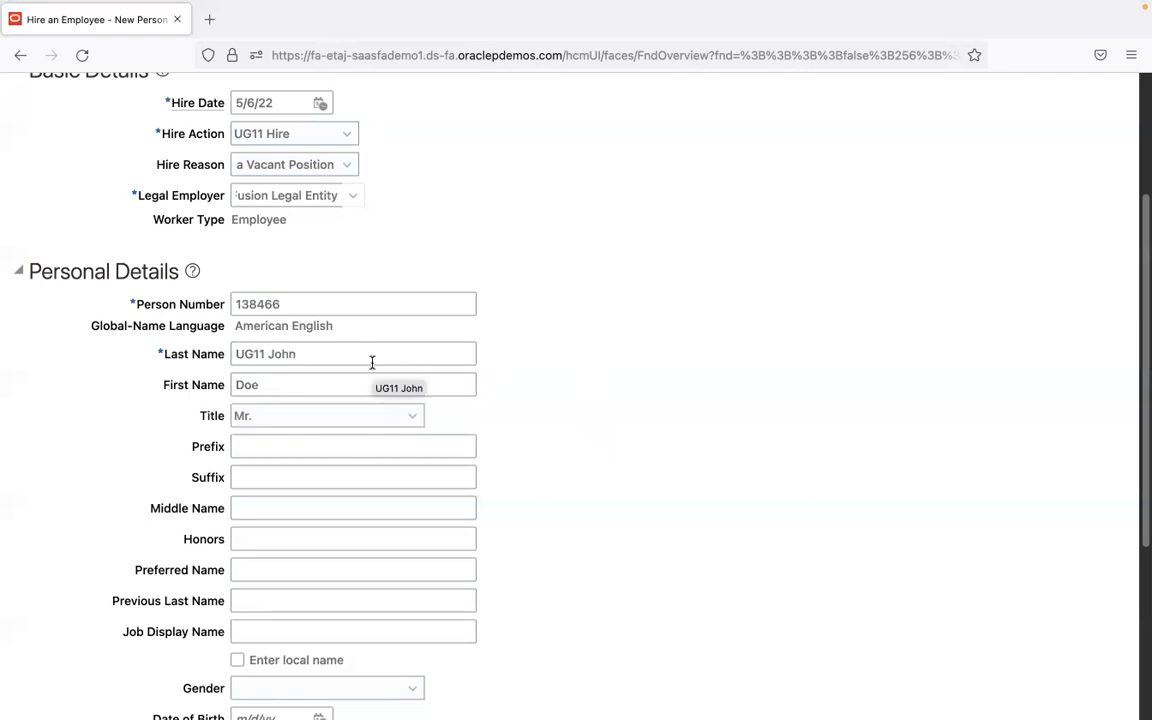
Step: Set the employee's gender to Male and fill in the date of birth
scroll(405, 395, down, 5)
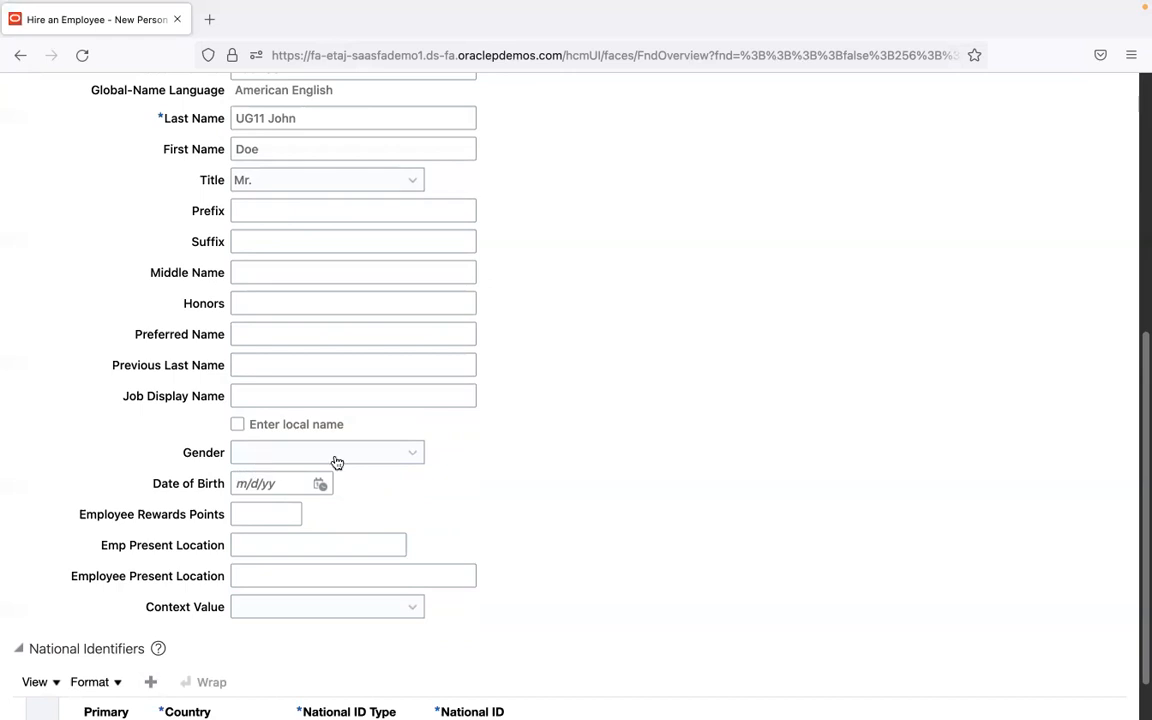
click(395, 454)
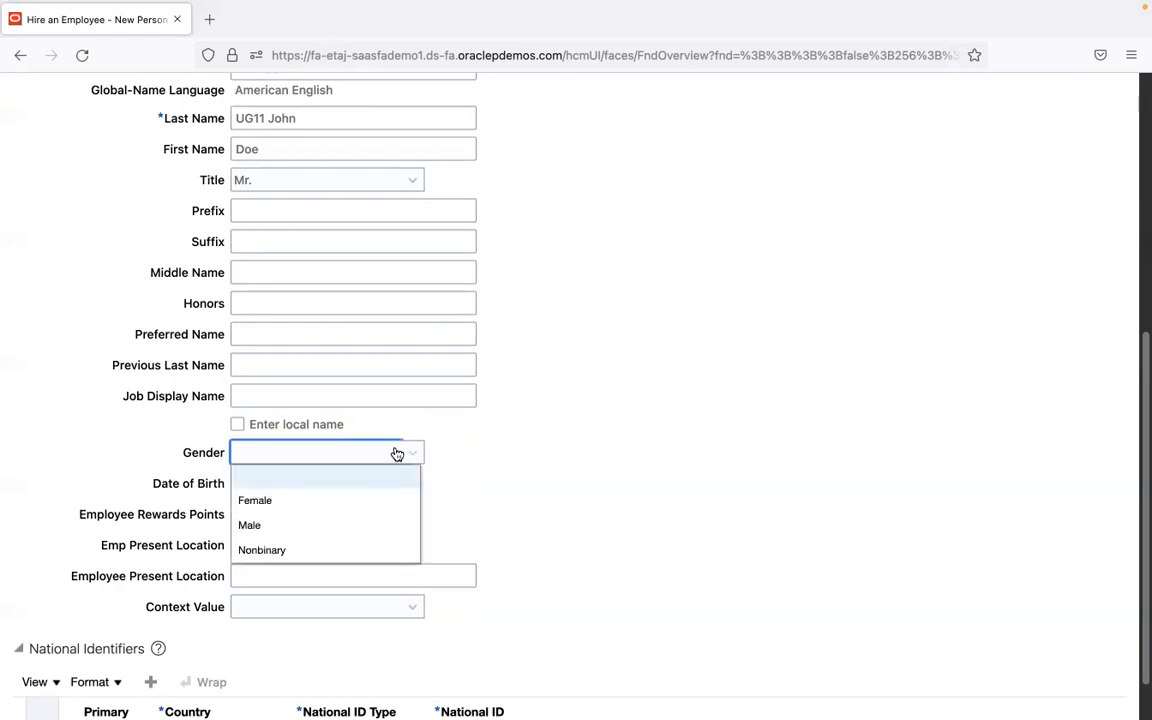
click(365, 522)
click(279, 482)
text(1/1/)
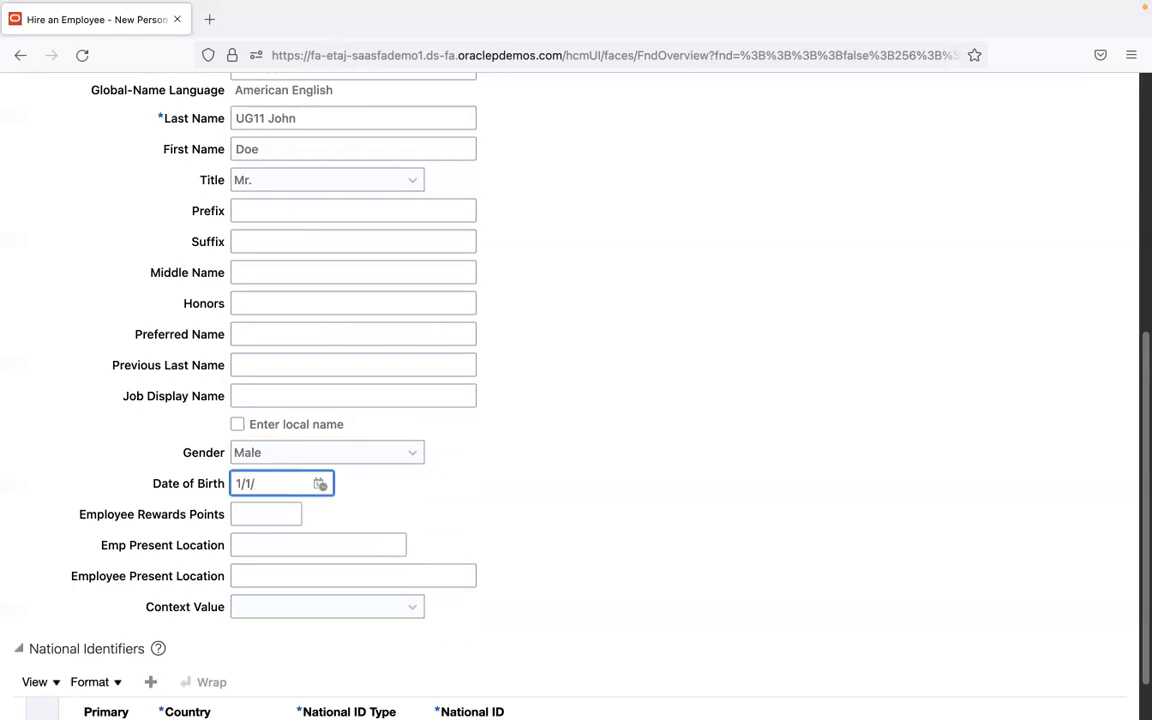
text(90)
key(Tab)
click(671, 551)
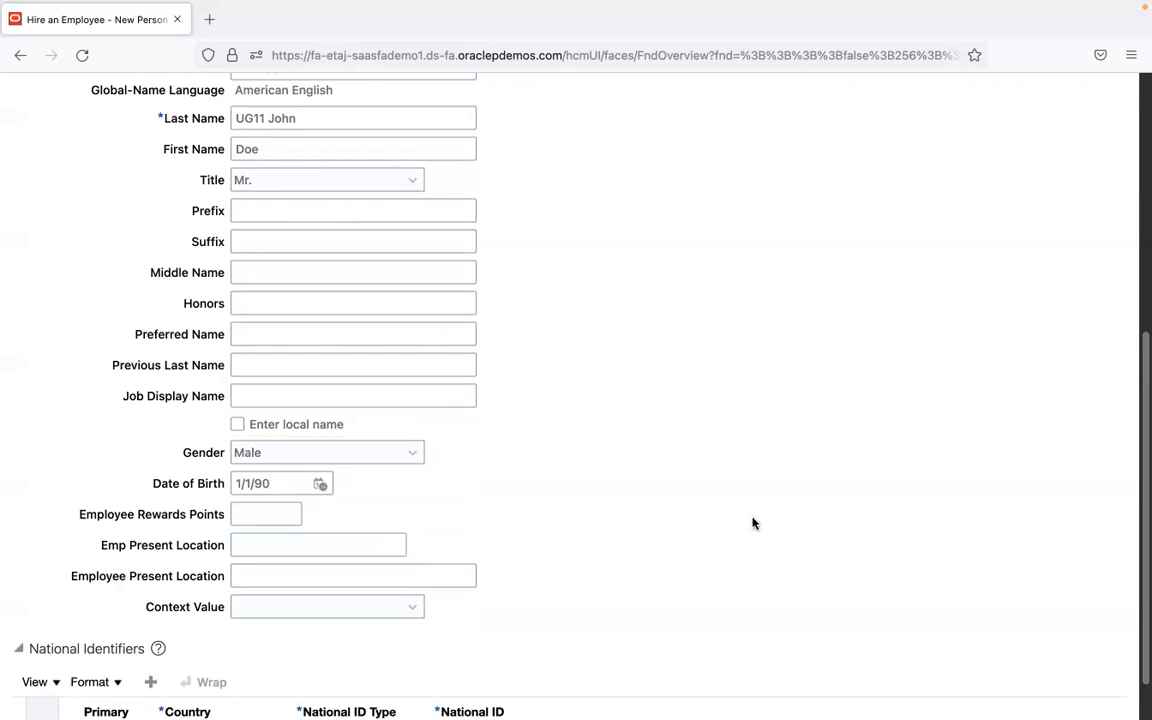
Step: Add a primary United States national identifier with the type Social Security Number
scroll(1141, 416, down, 1)
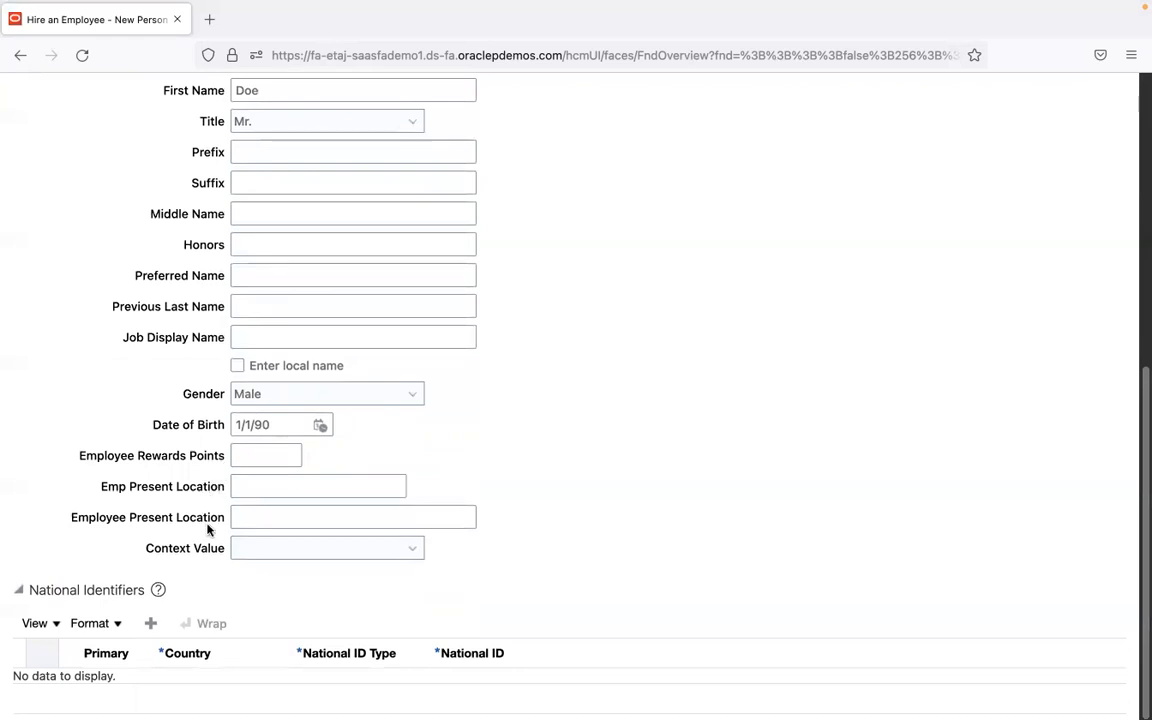
drag(1140, 459, 1139, 160)
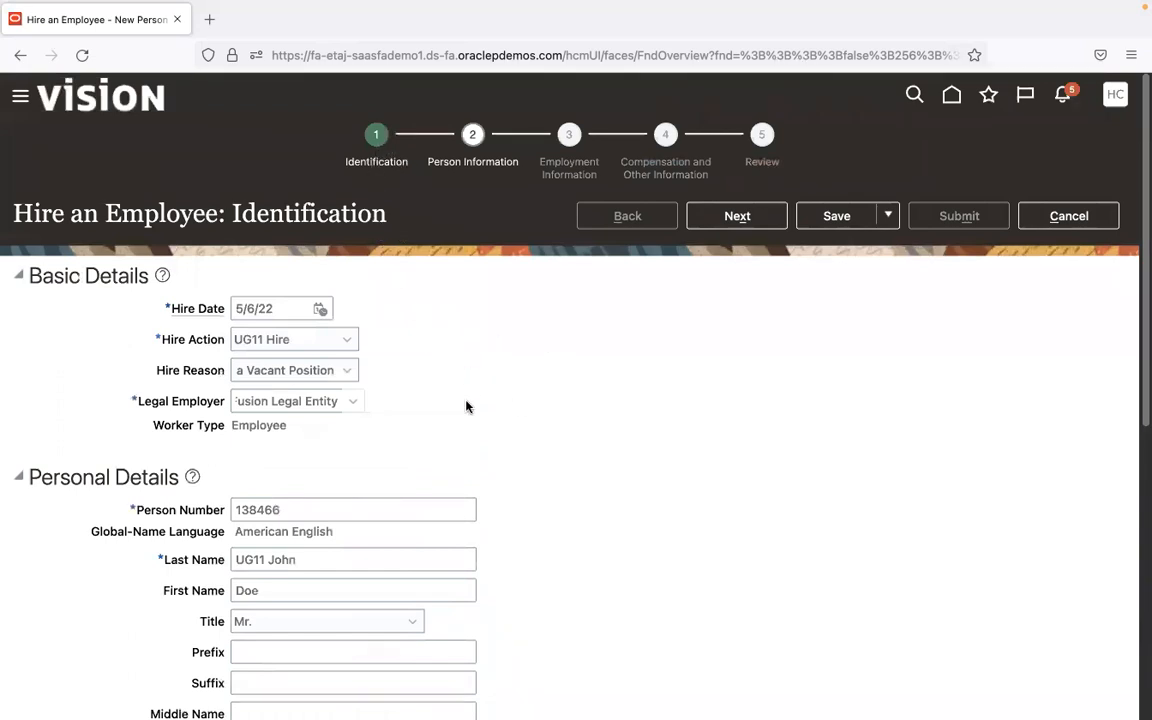
drag(1140, 316, 1140, 613)
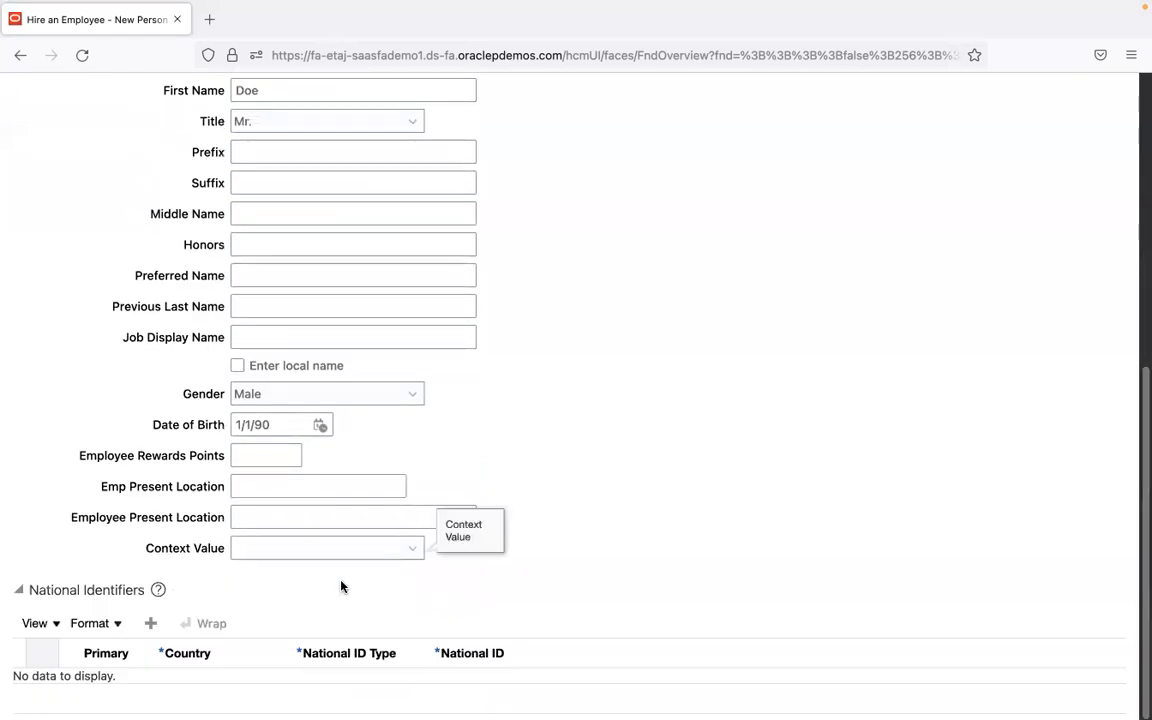
scroll(331, 302, up, 5)
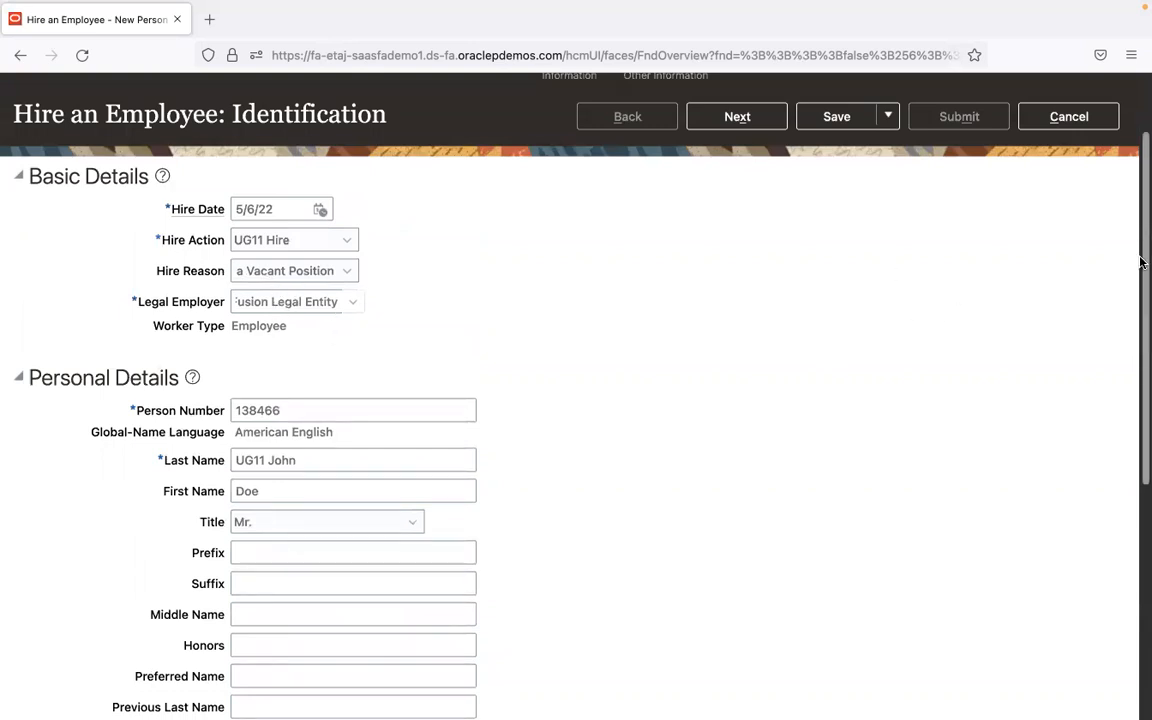
scroll(1113, 494, down, 5)
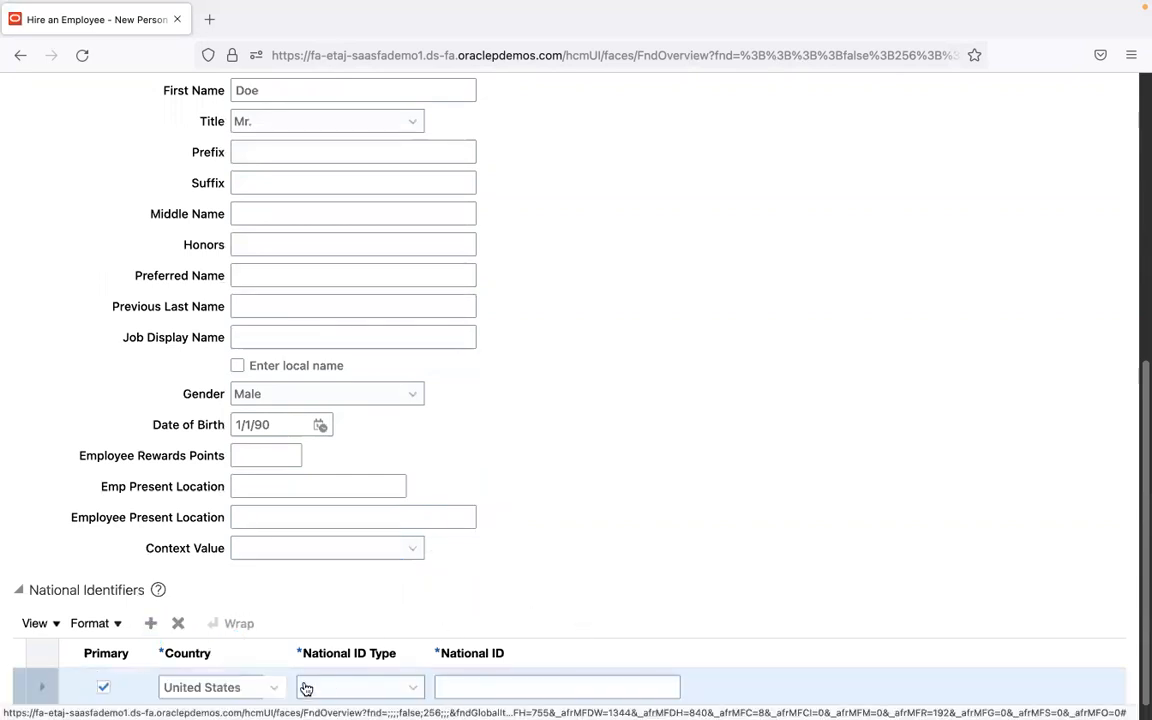
click(358, 689)
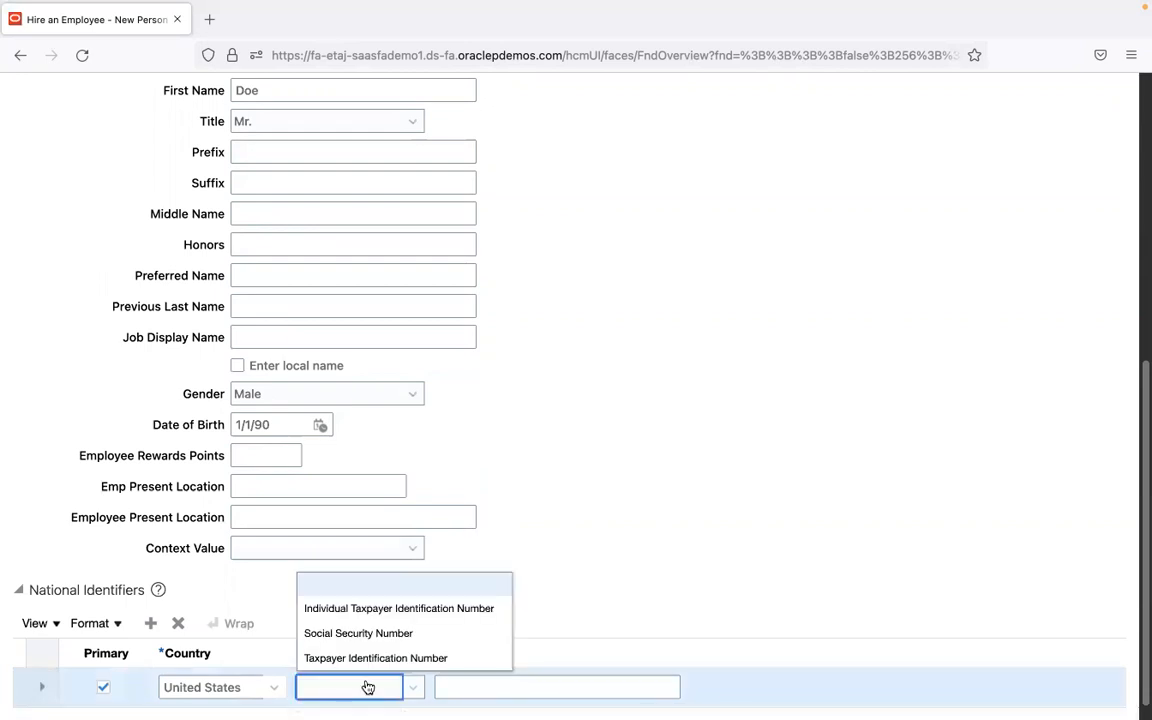
click(394, 637)
click(504, 690)
mouse_move(758, 703)
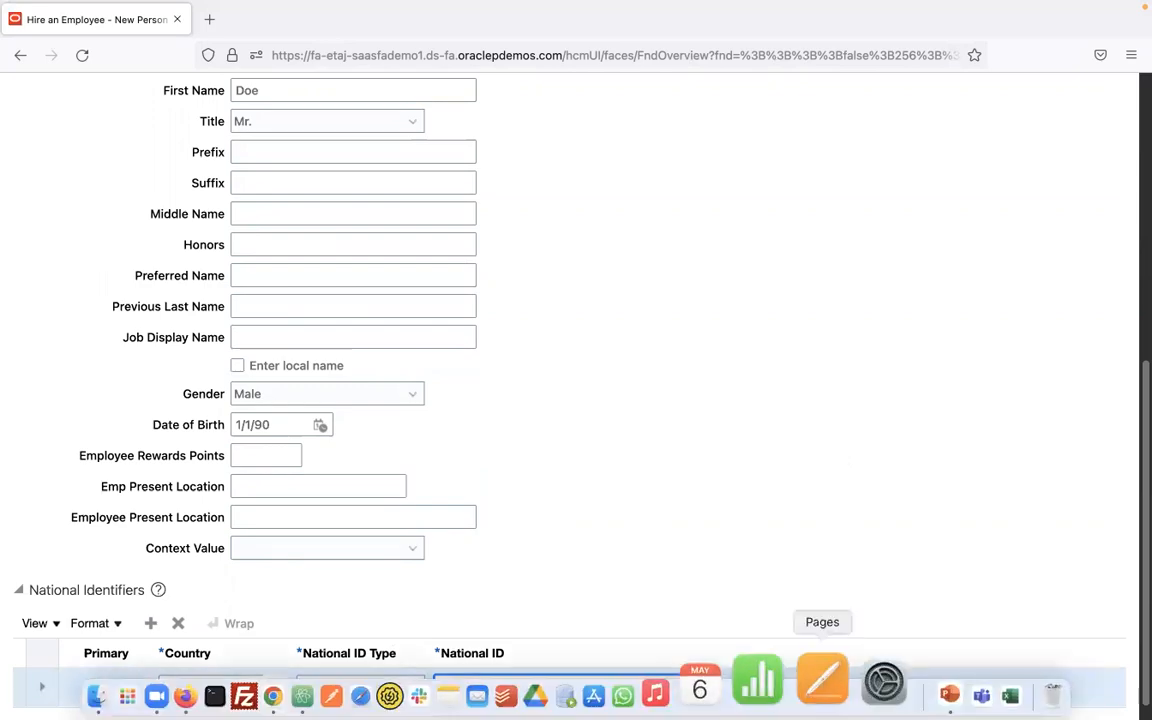
Step: Copy the Social Security Number from the Practice slide in PowerPoint into the employee's National ID, and continue to Person Information
click(884, 684)
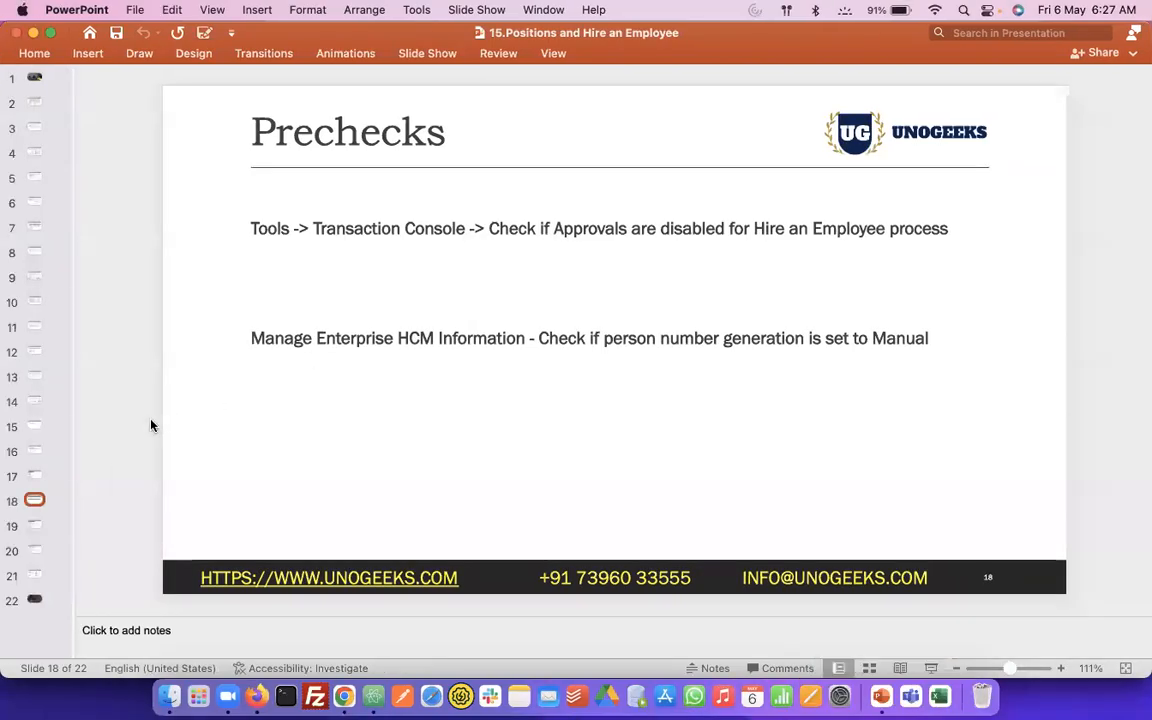
key(Down)
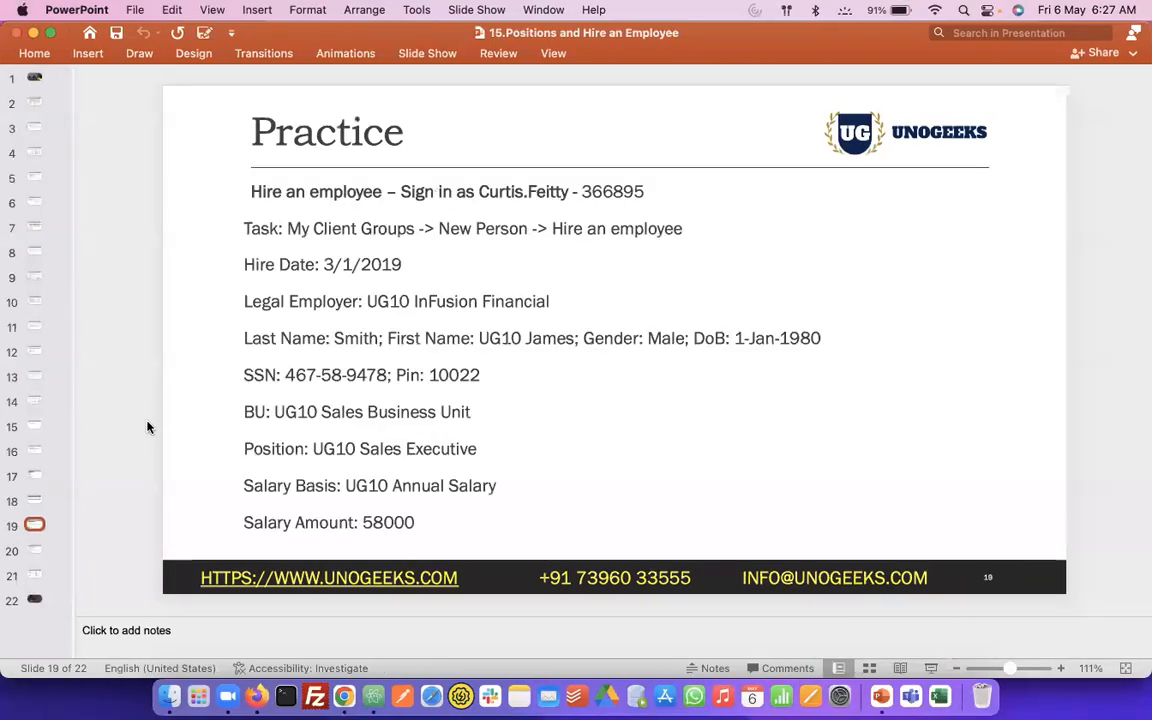
click(287, 374)
drag(287, 374, 384, 374)
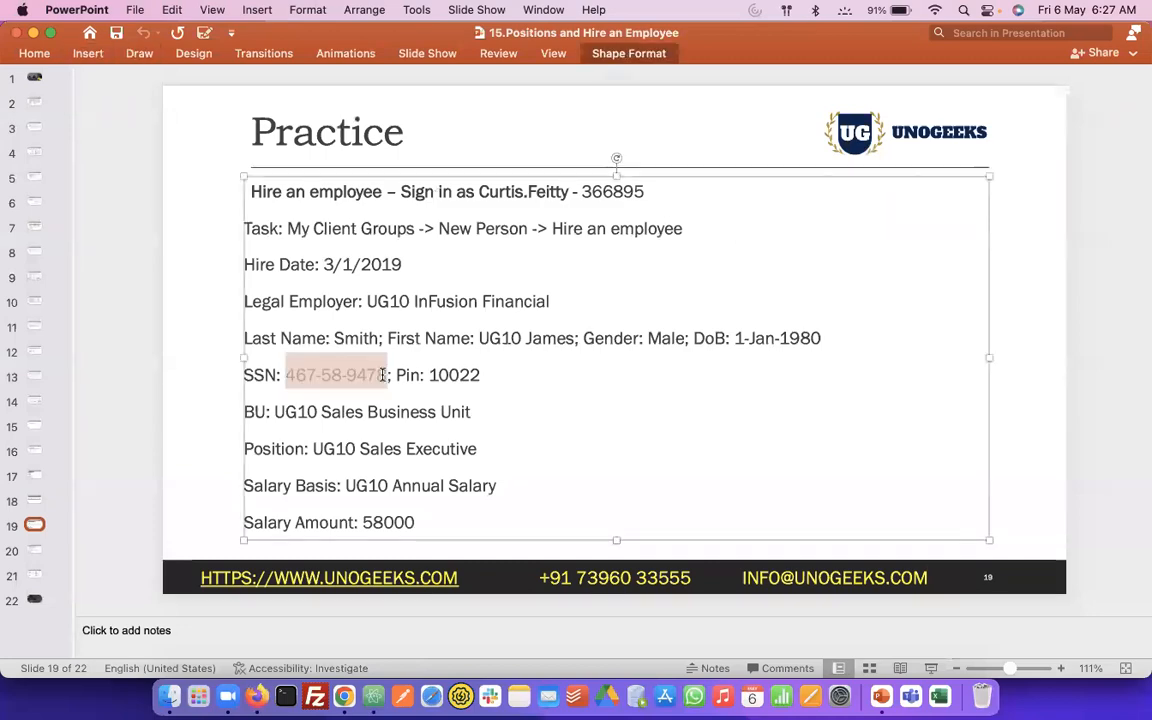
key(super+c)
key(super+Tab)
key(super+v)
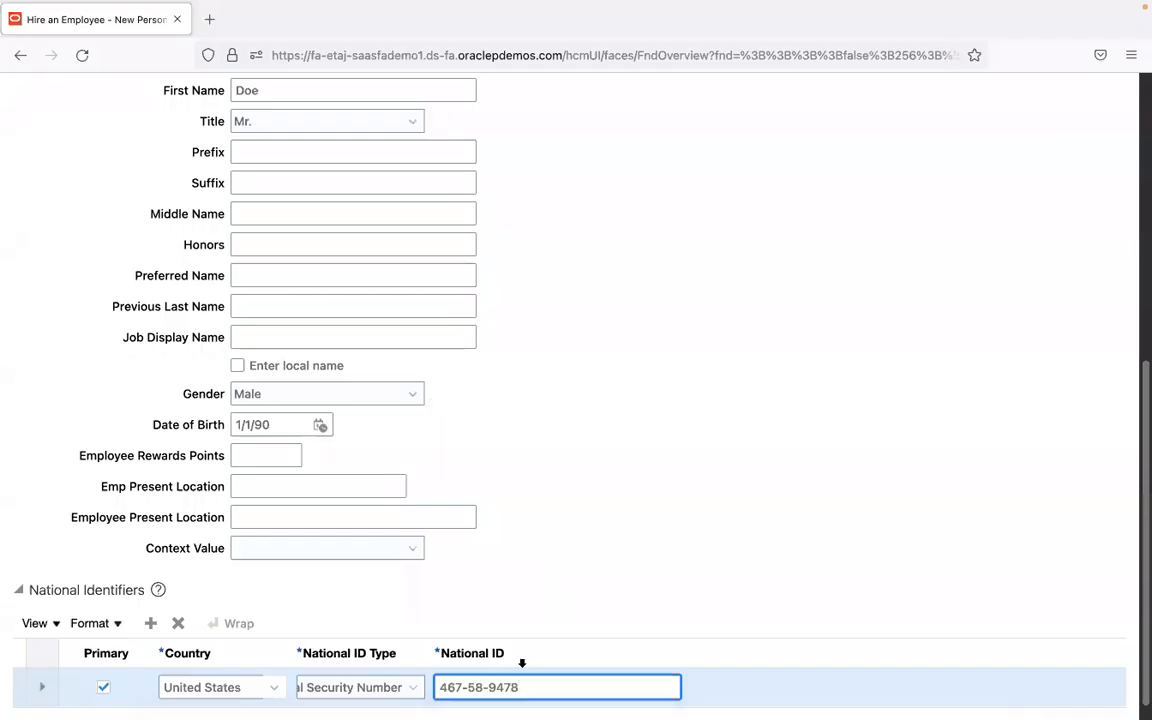
scroll(1000, 450, up, 5)
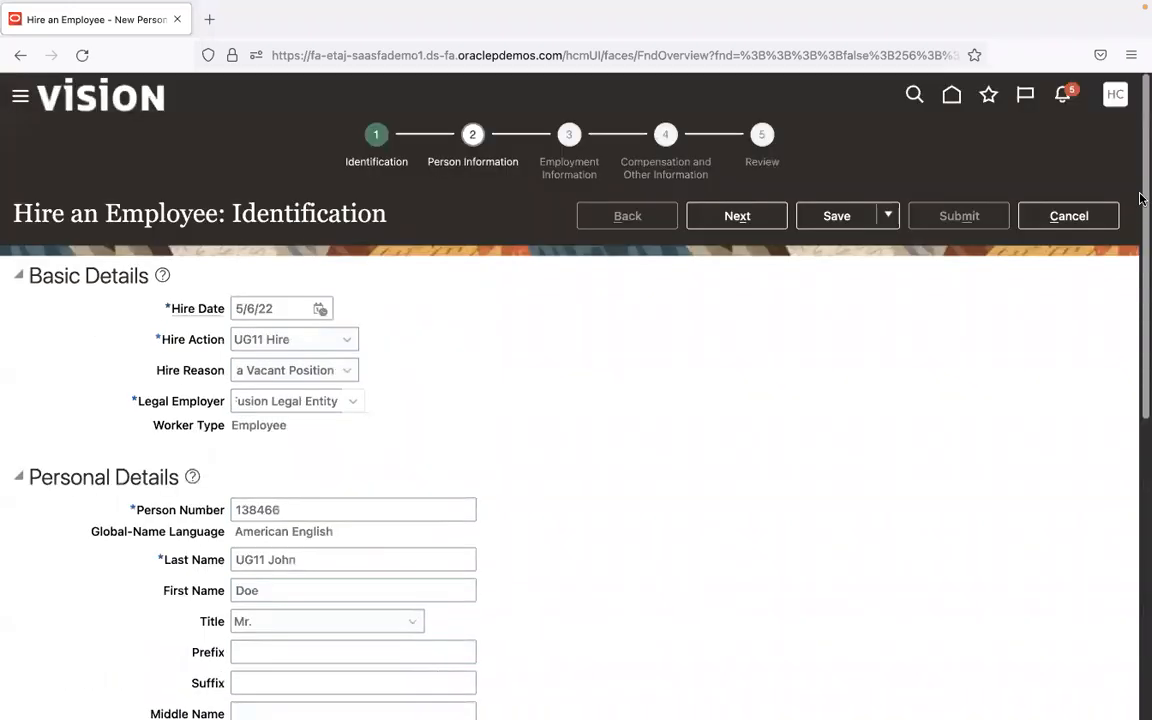
click(742, 218)
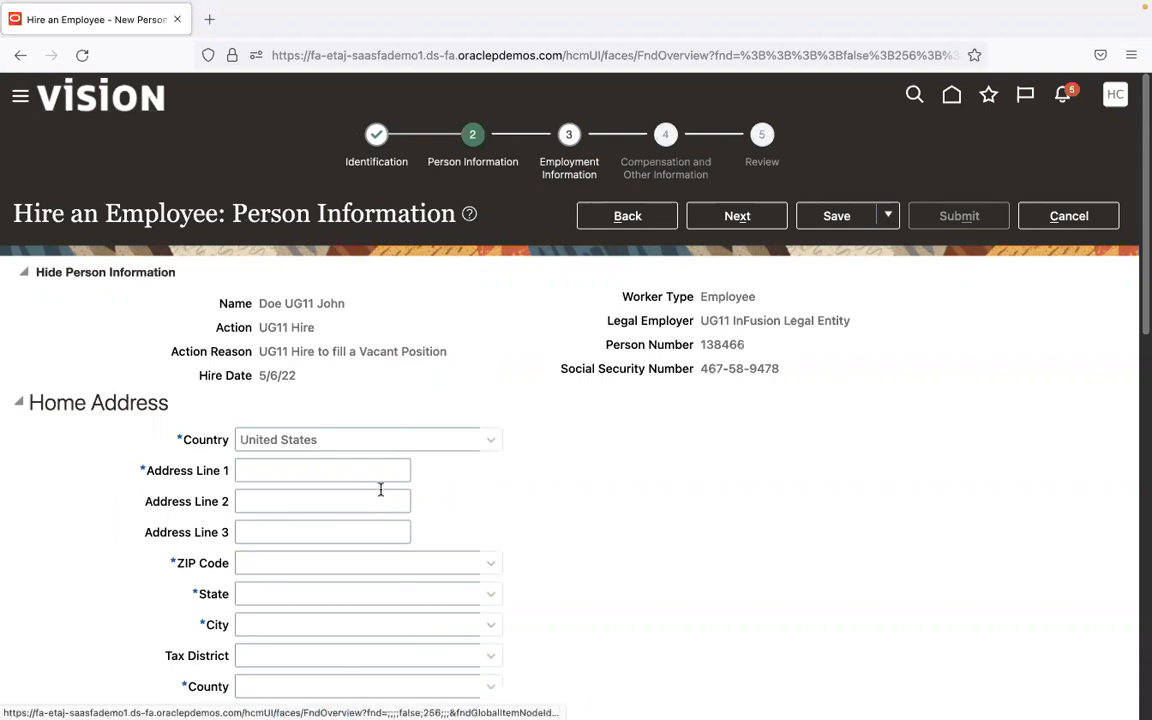
Step: Copy the postal code from the PowerPoint Practice slide into the home address ZIP Code and pick the matching location
click(301, 567)
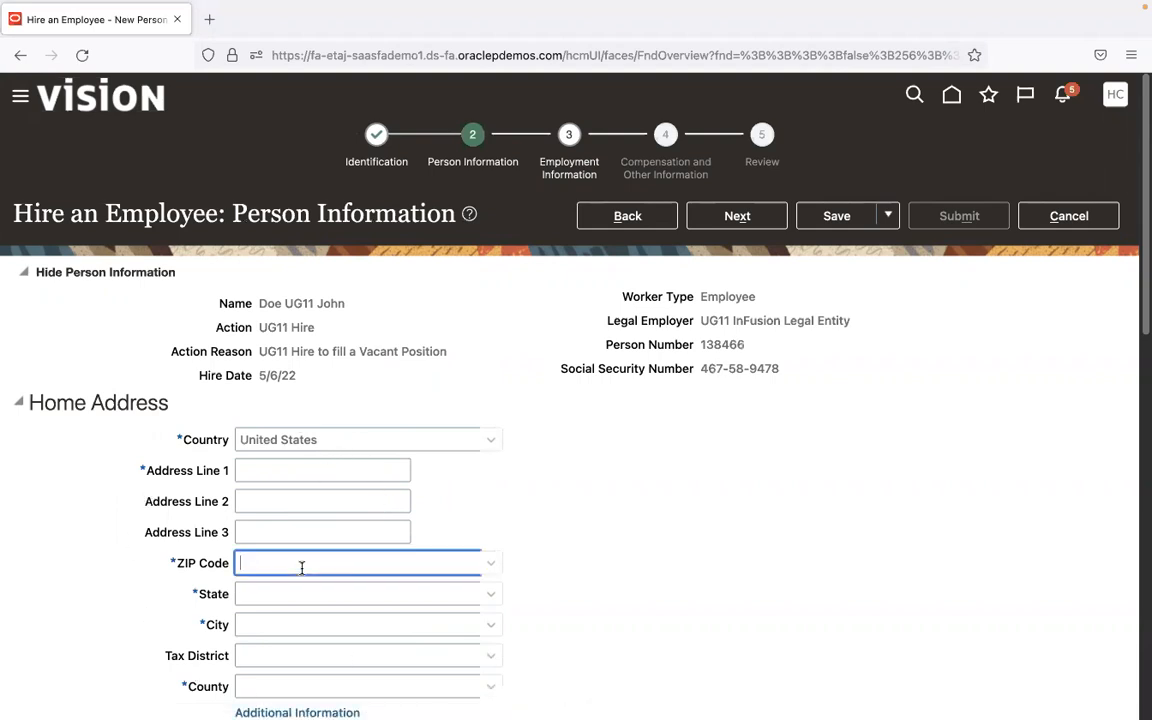
key(super+Tab)
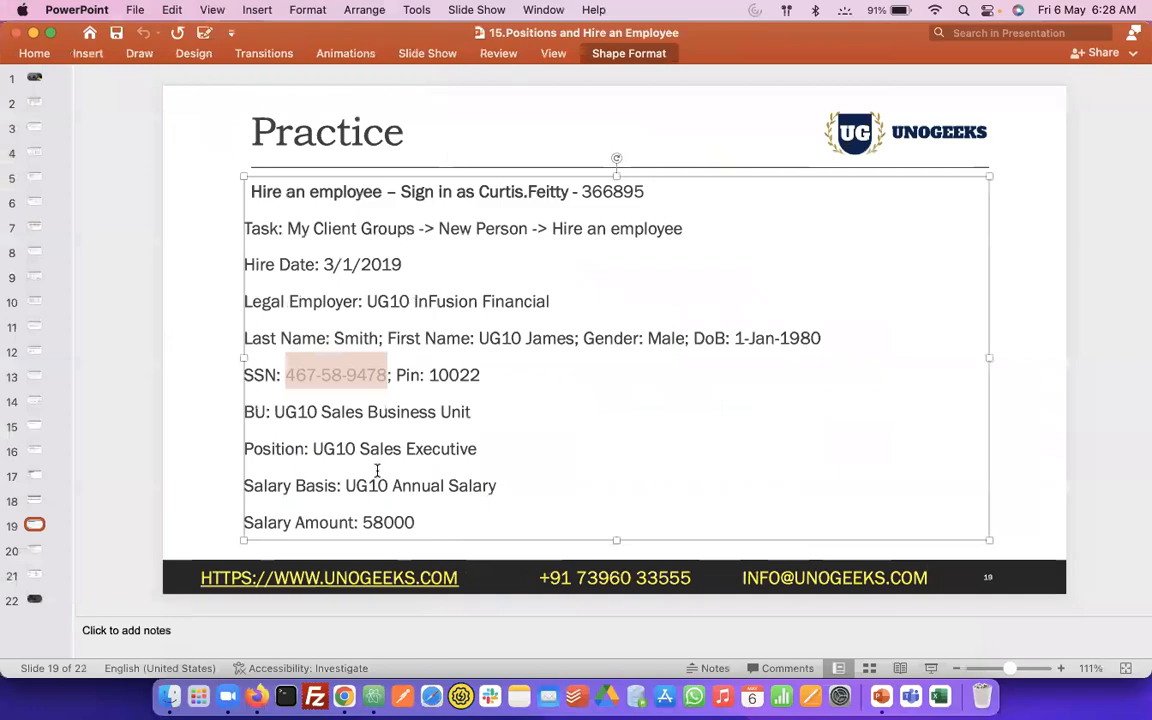
double_click(452, 376)
key(super+c)
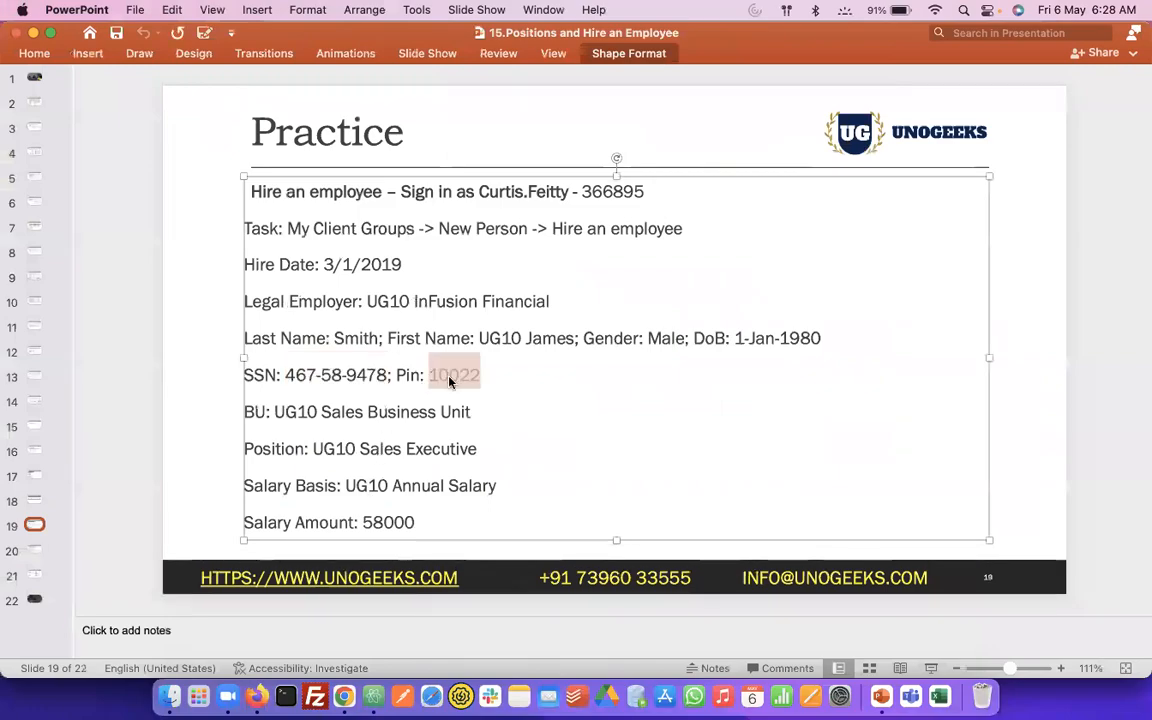
key(super+Tab)
key(super+v)
key(Tab)
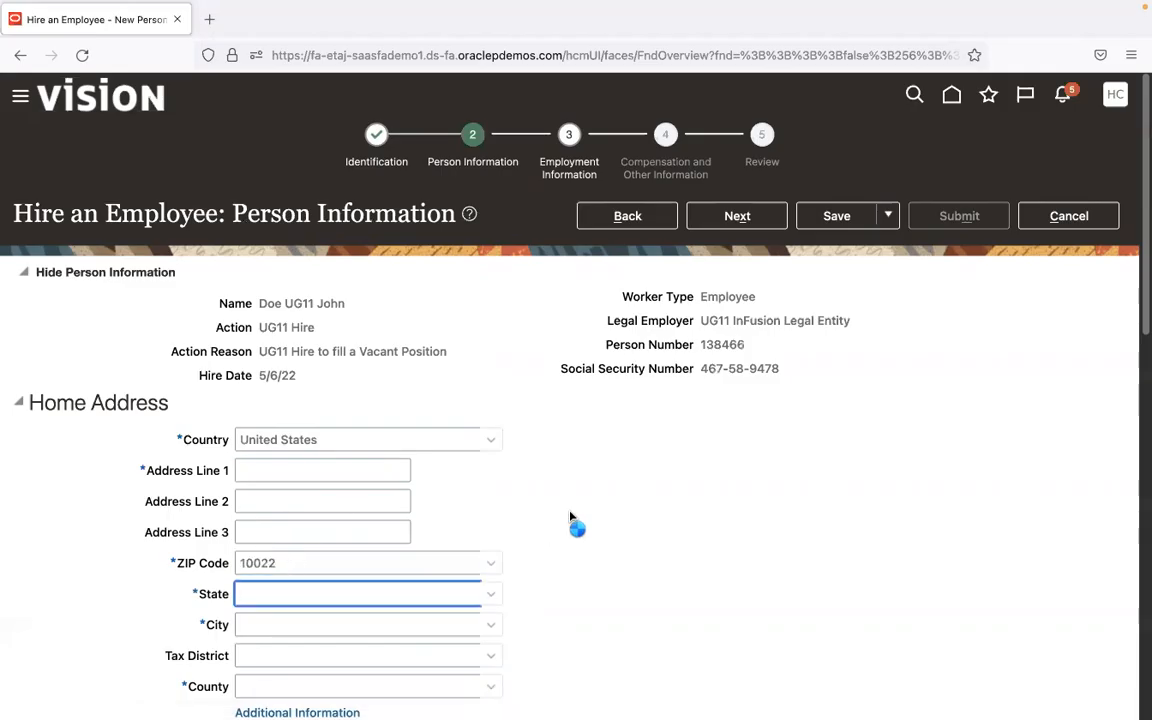
double_click(527, 465)
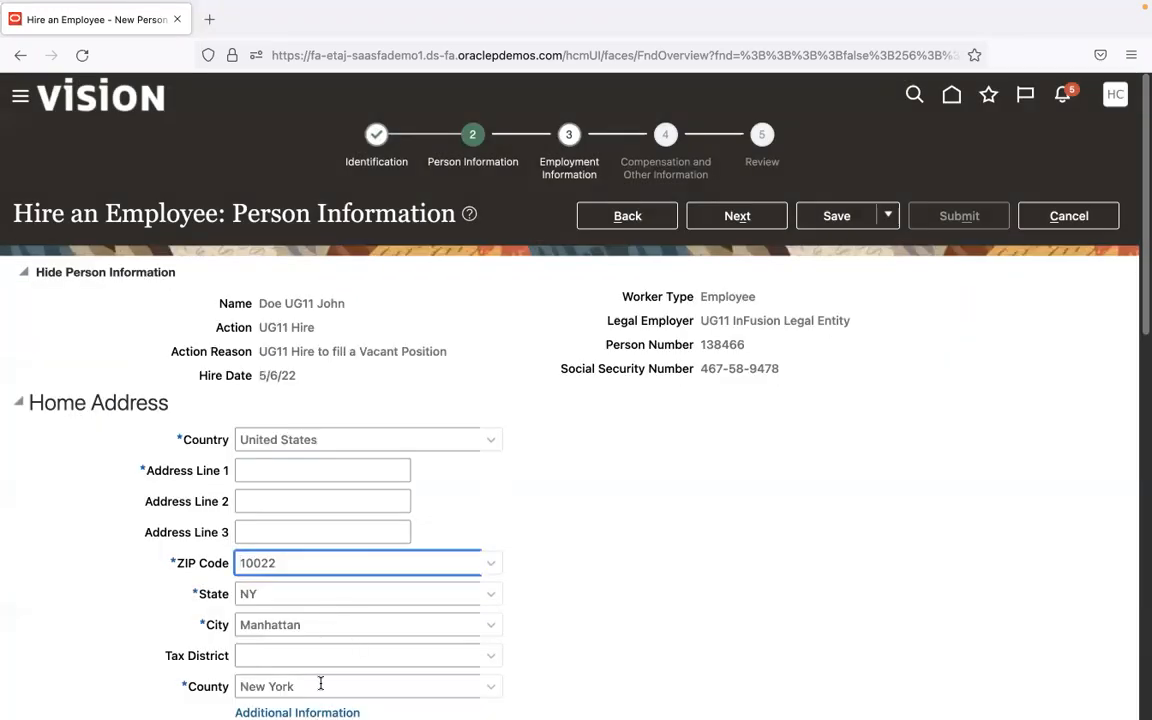
Step: Fill in Address Line 1 of the employee's home address
click(281, 471)
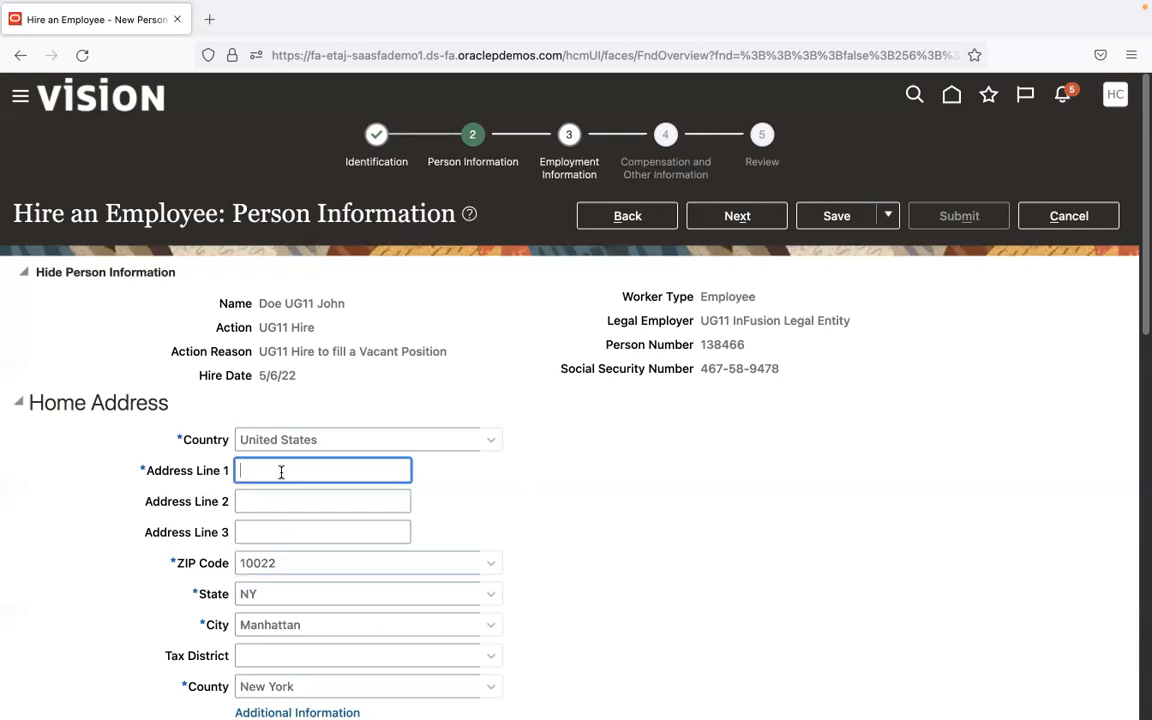
text(New Yprkork)
key(ctrl+Left)
key(ctrl+Right)
Step: Set the marital status to Married in the Legislative Information section
scroll(1140, 207, down, 5)
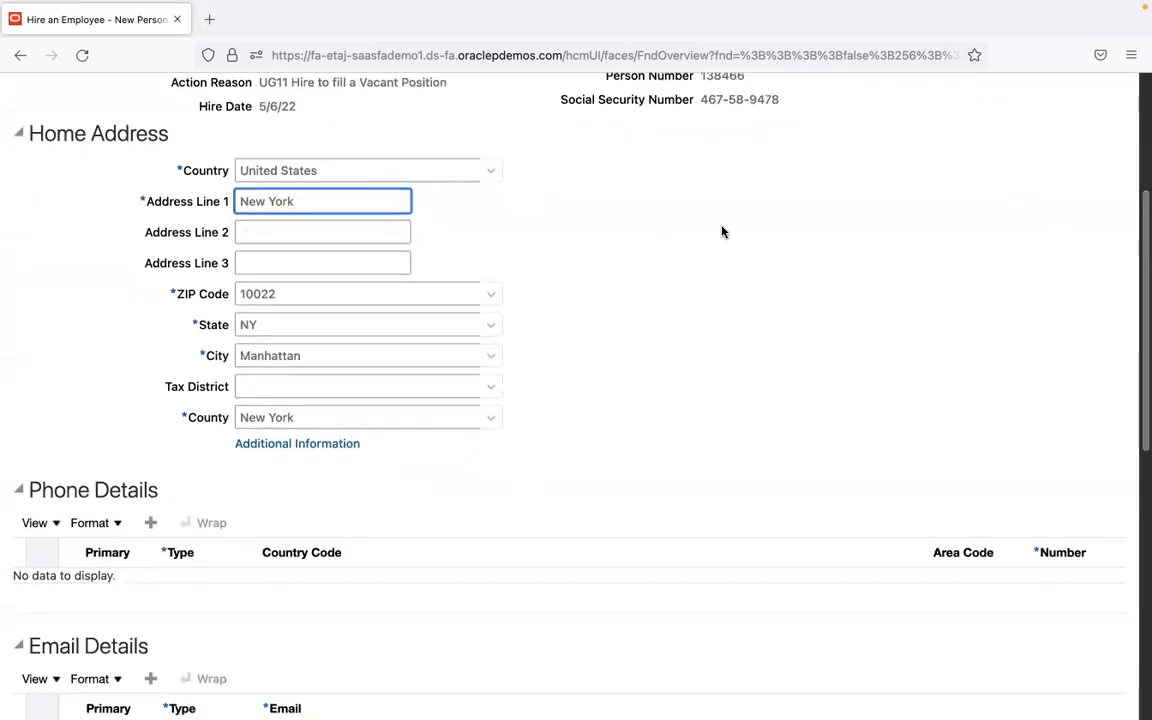
scroll(1003, 280, down, 5)
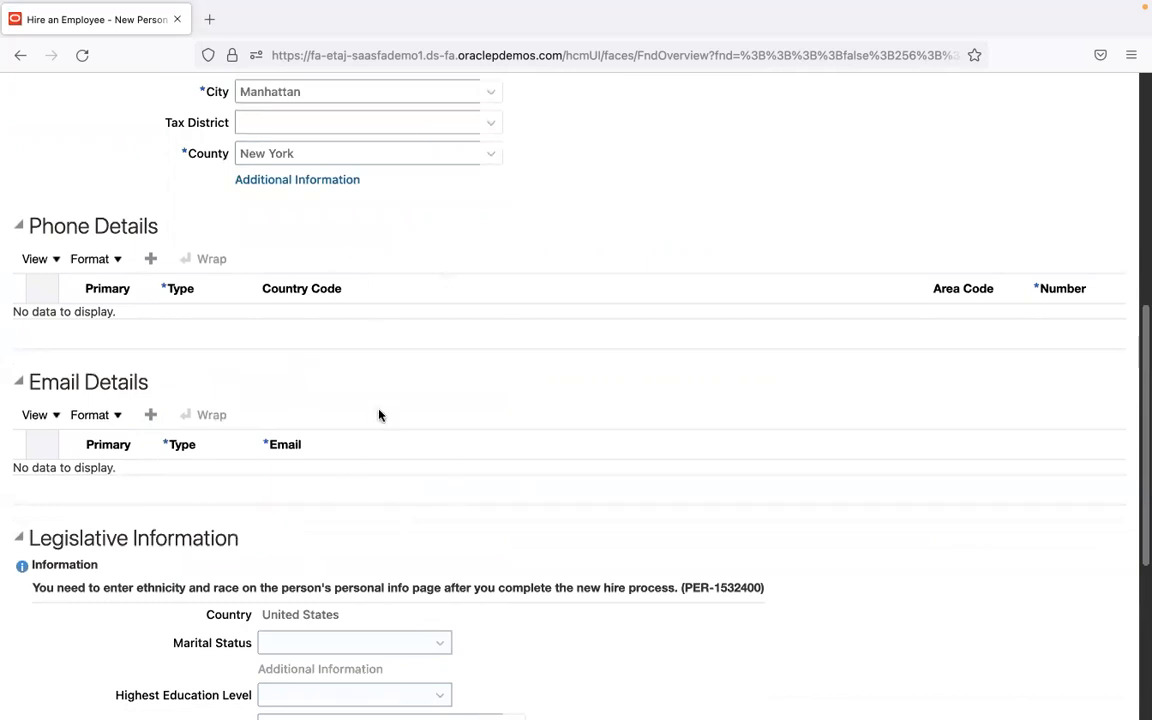
drag(1144, 398, 1140, 577)
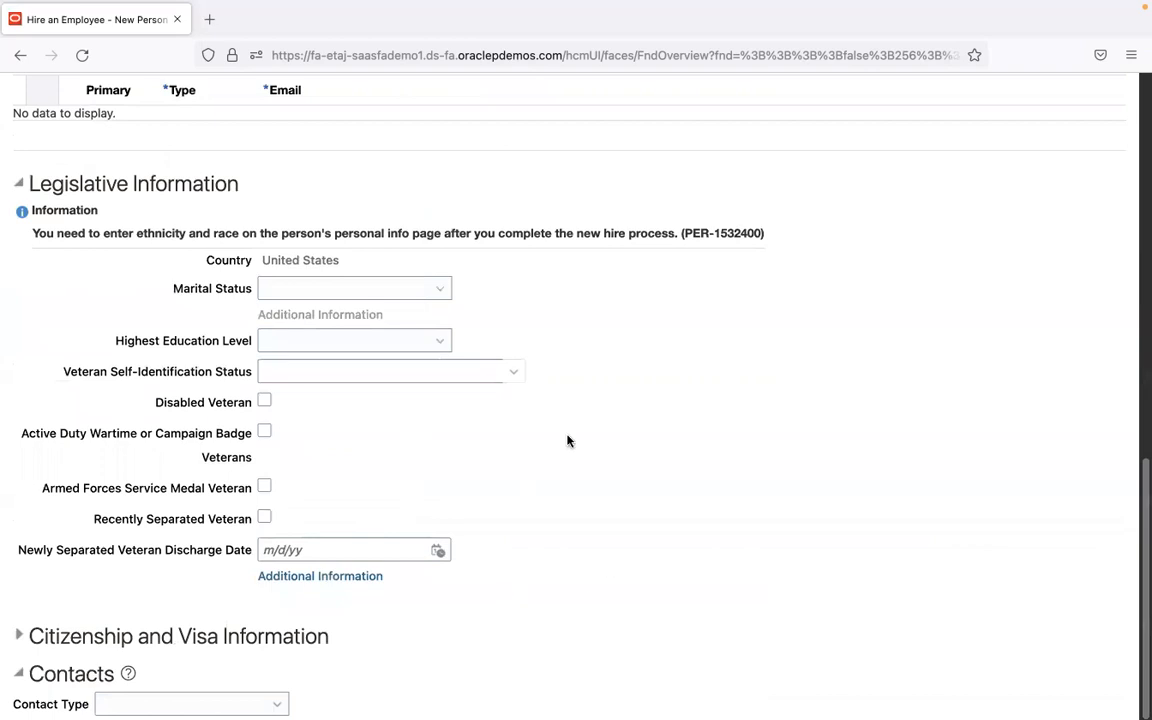
click(378, 289)
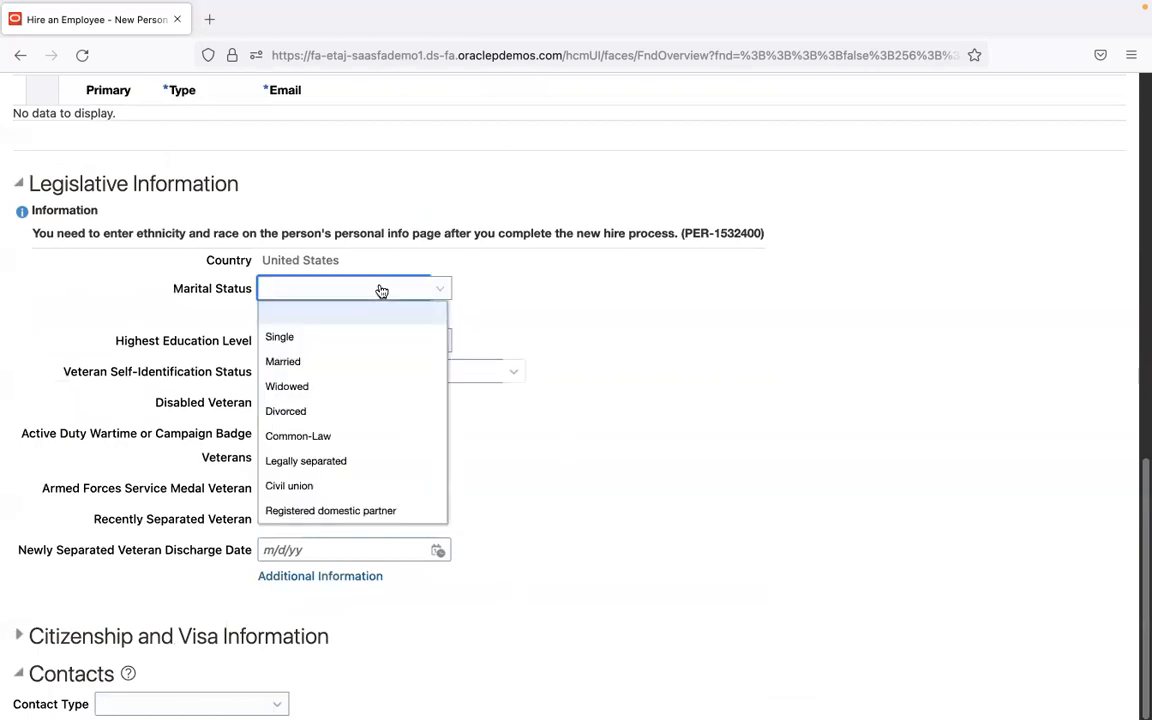
click(345, 362)
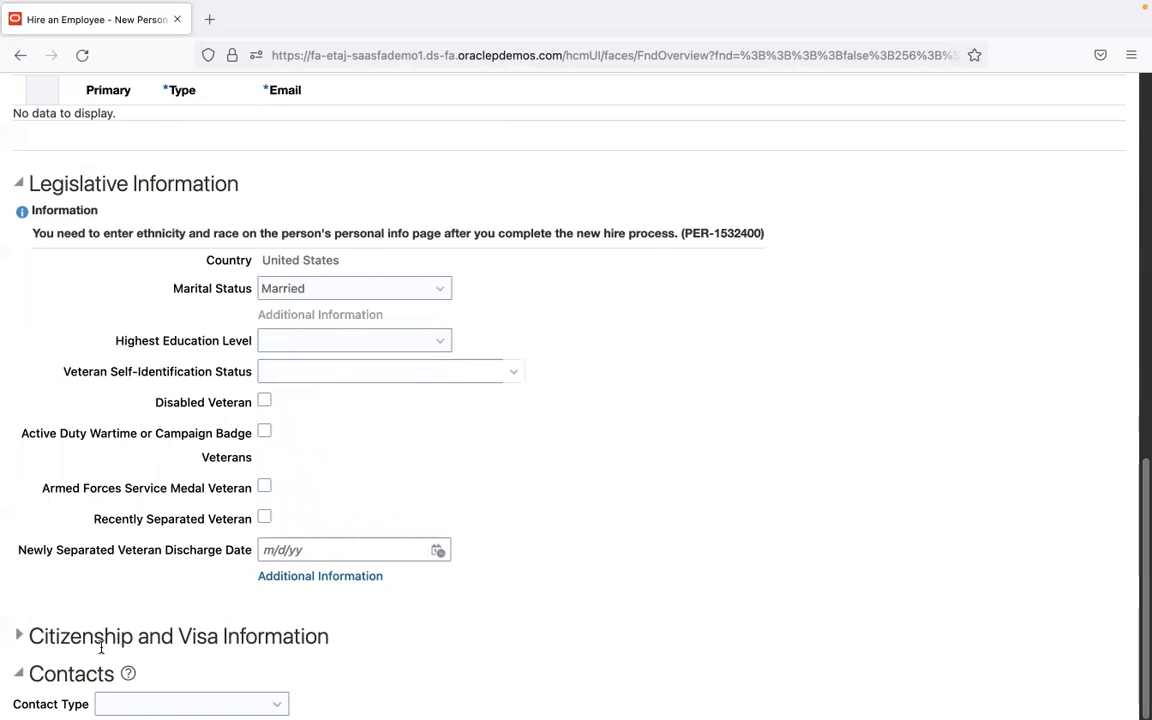
Step: Check the available contact types and expand Citizenship and Visa Information to examine its citizenship and passport fields
click(191, 704)
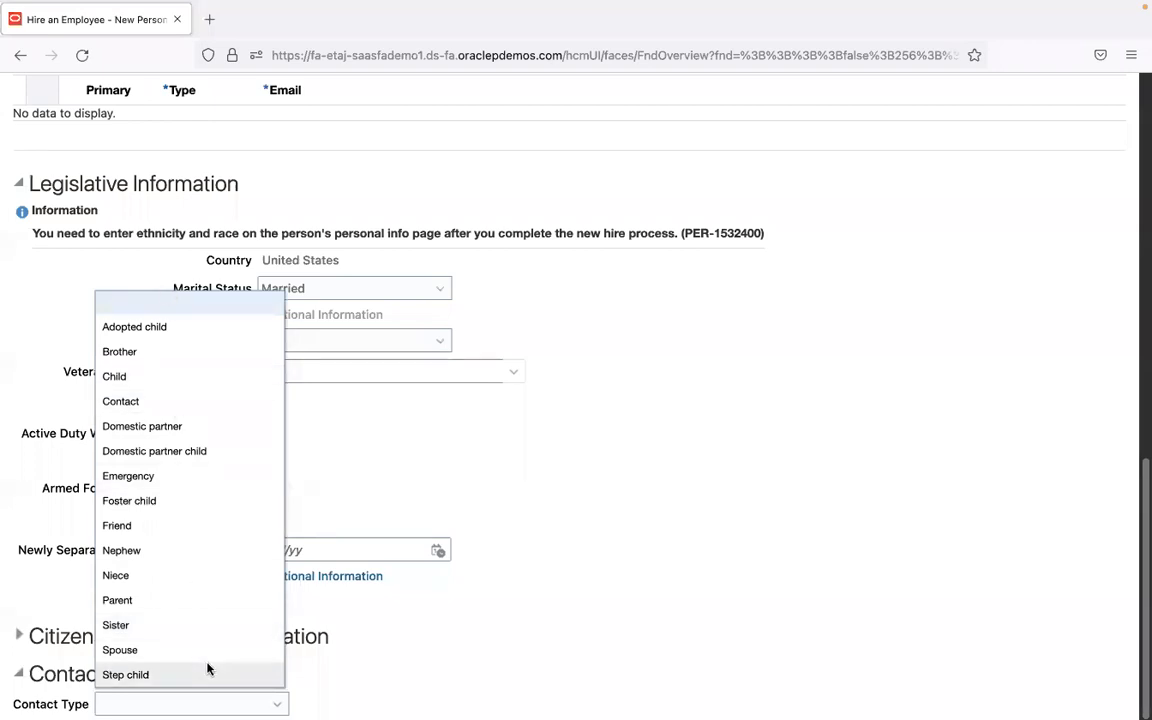
click(513, 656)
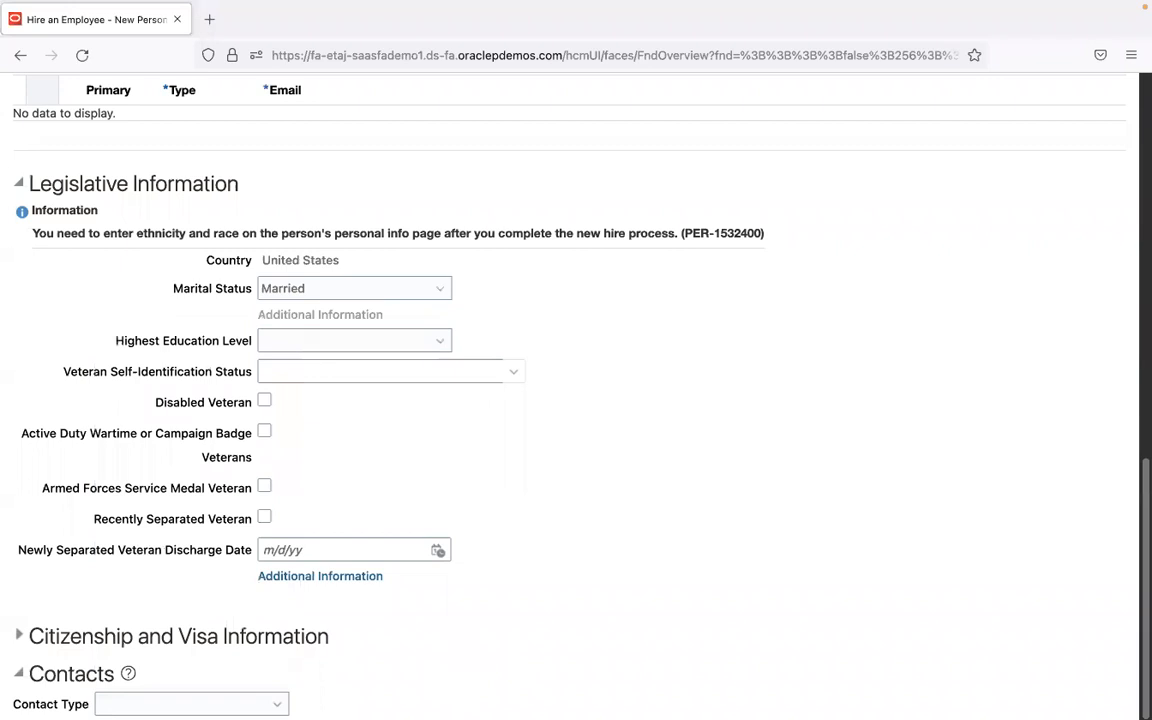
click(19, 636)
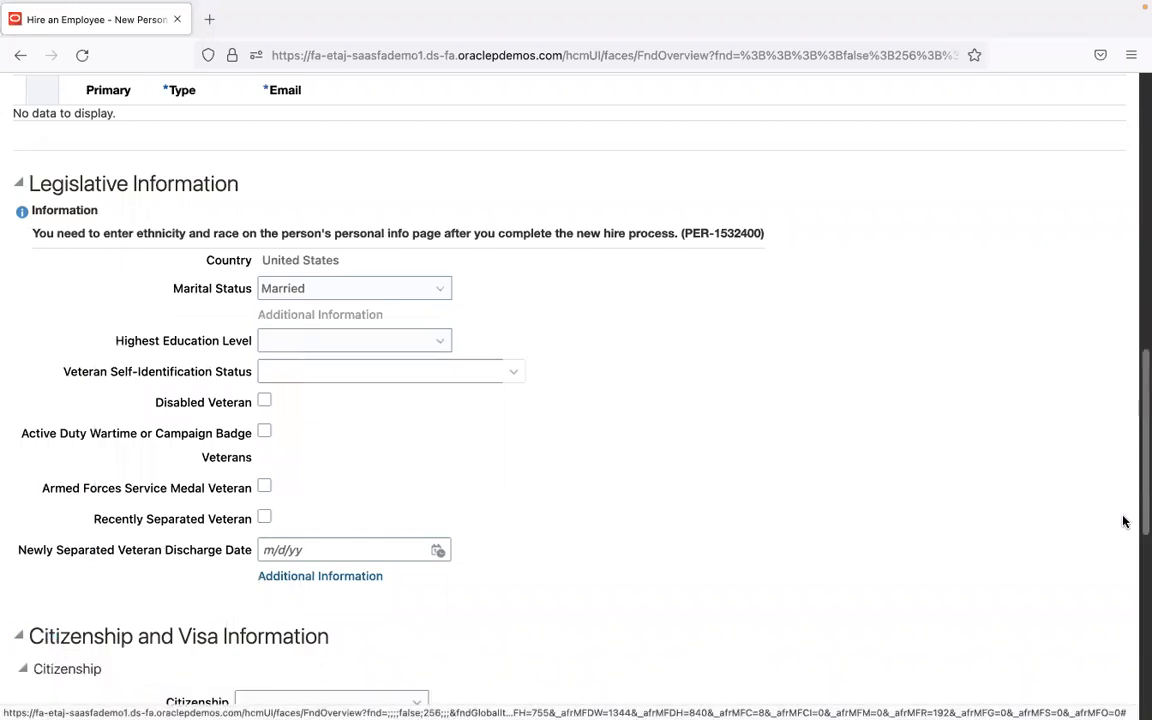
drag(1140, 432, 1140, 534)
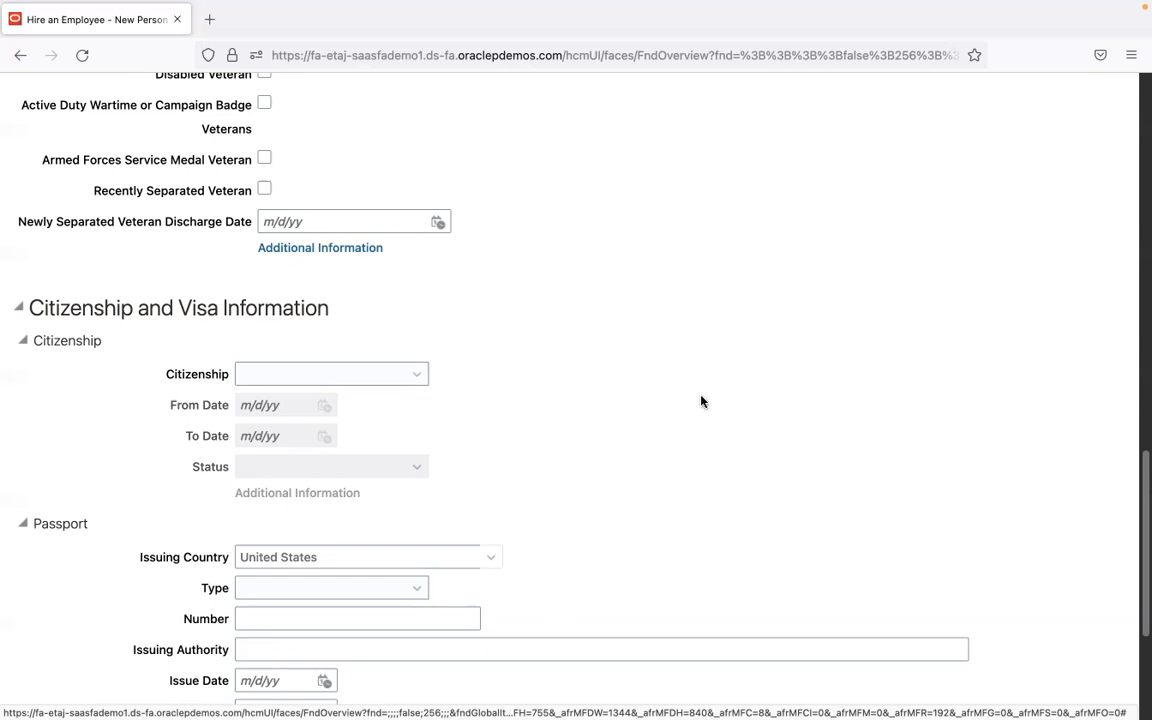
Step: Collapse the Citizenship and Visa Information section of the Person Information page
click(19, 307)
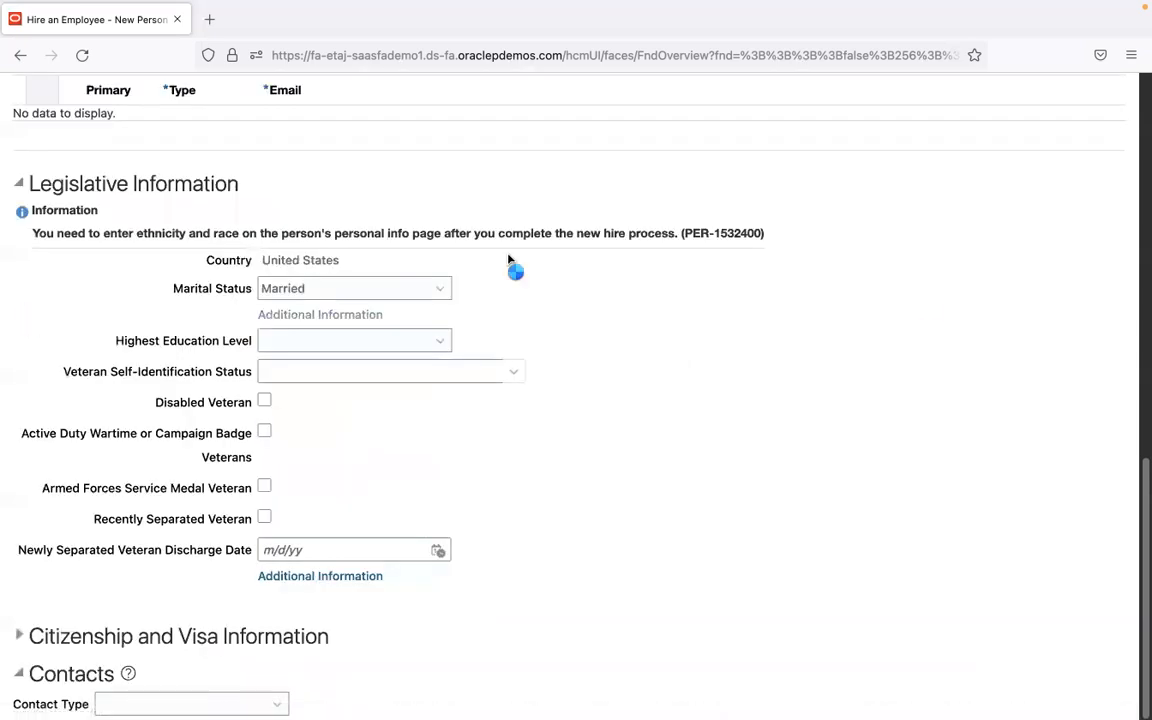
scroll(1141, 375, up, 10)
drag(1141, 375, 1141, 690)
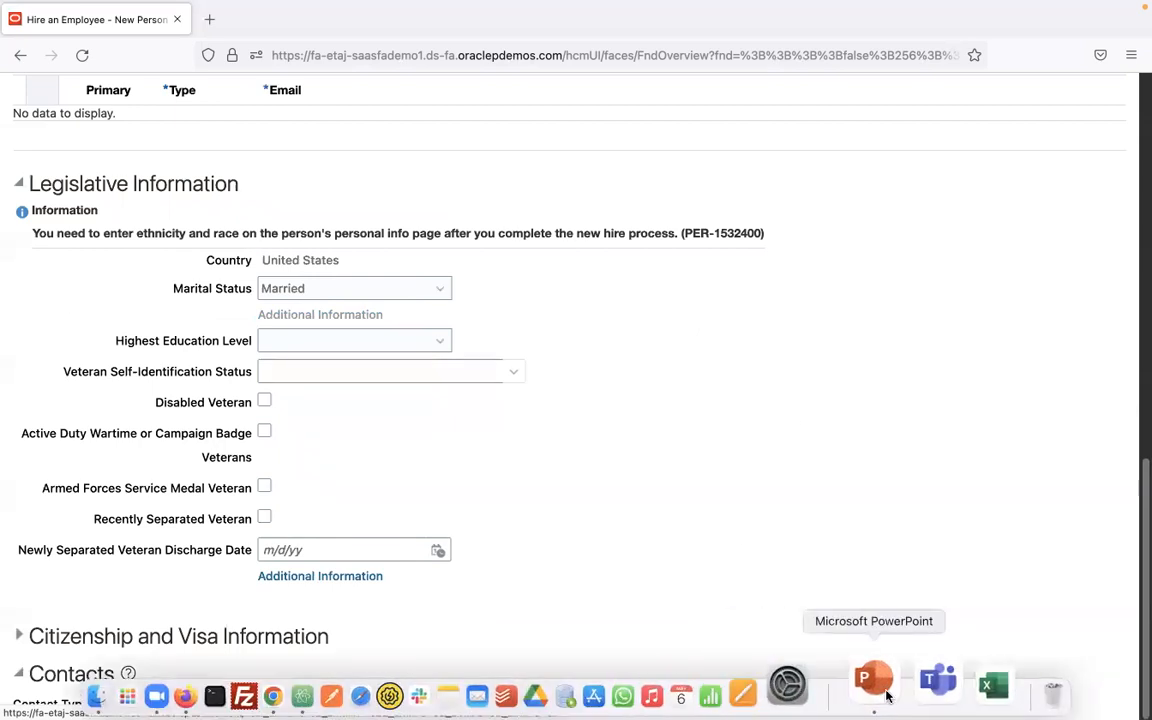
Step: Review the Setup Tasks slide in the PowerPoint presentation and return to the hire form
click(886, 695)
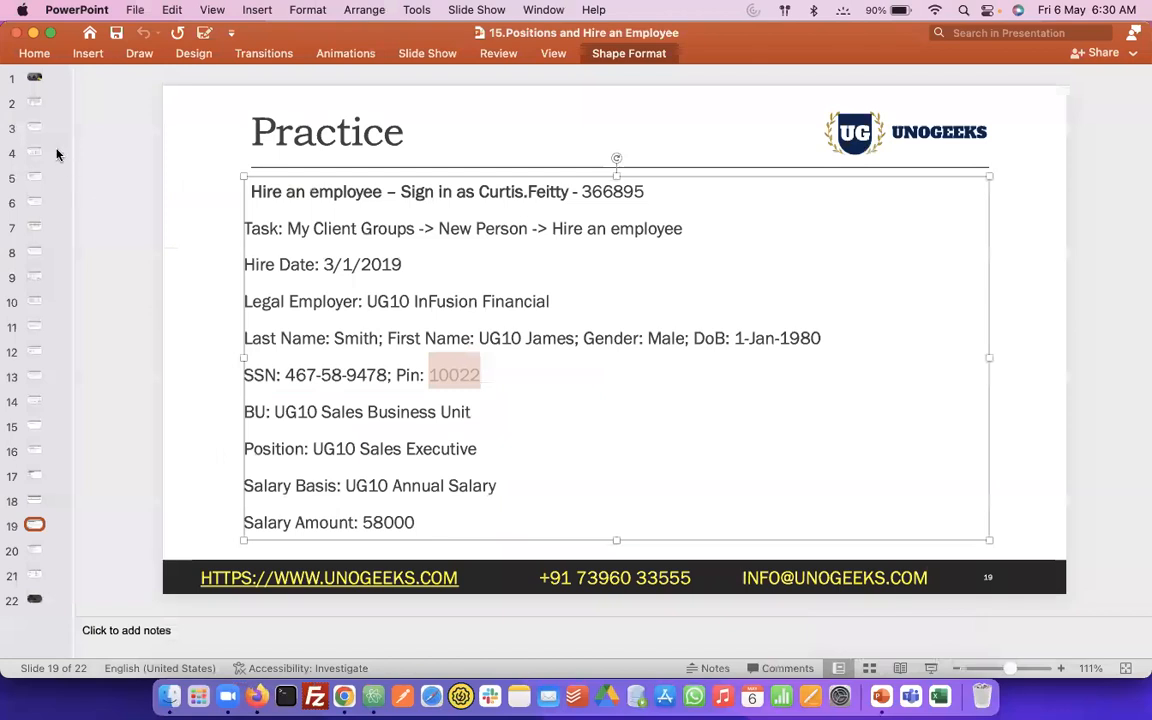
click(35, 104)
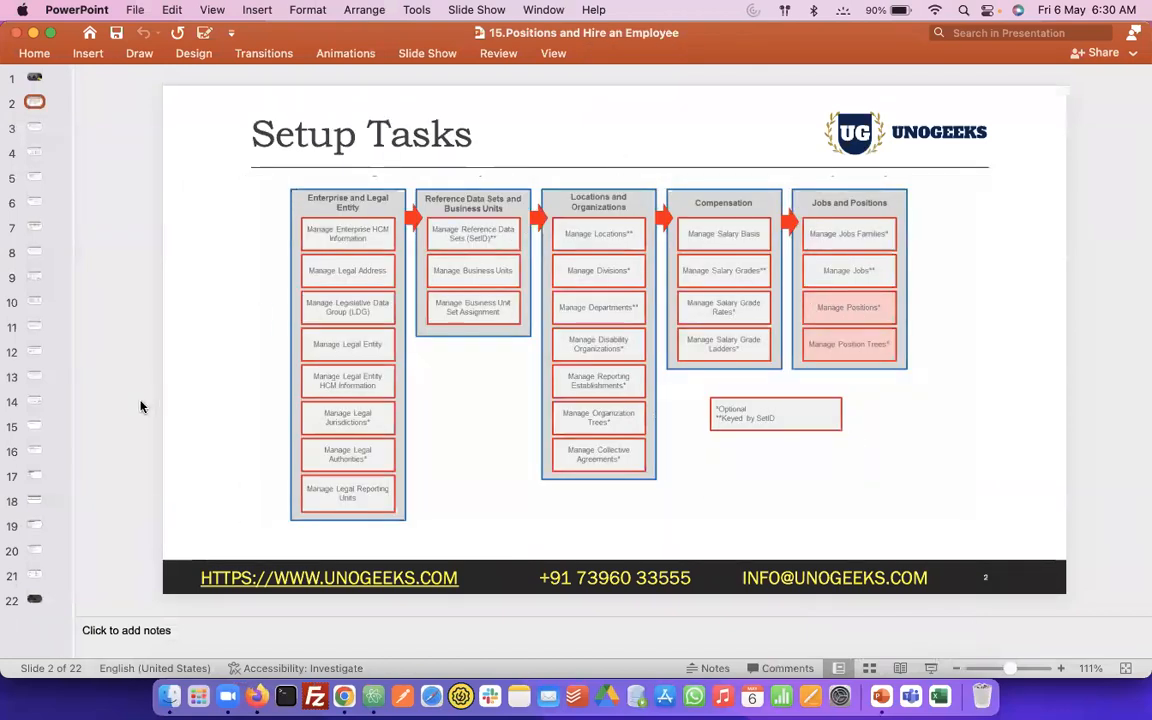
key(ctrl+Right)
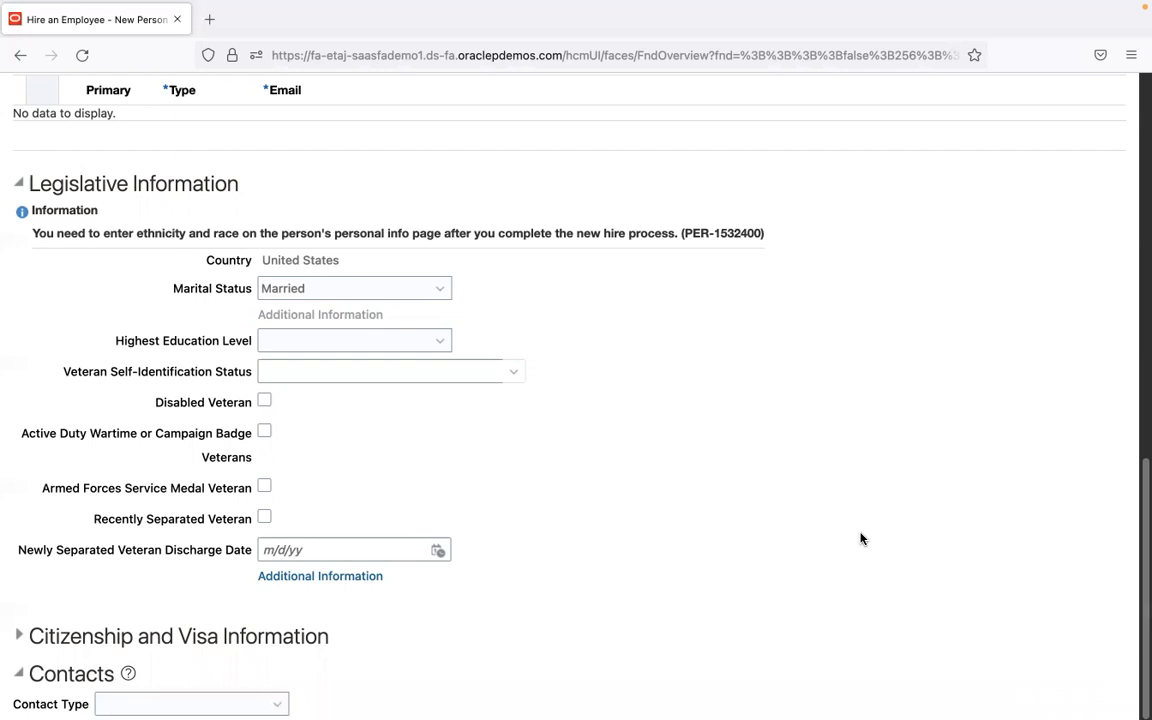
Step: Proceed from Person Information to the Employment Information stage of the hire
scroll(1142, 474, up, 1)
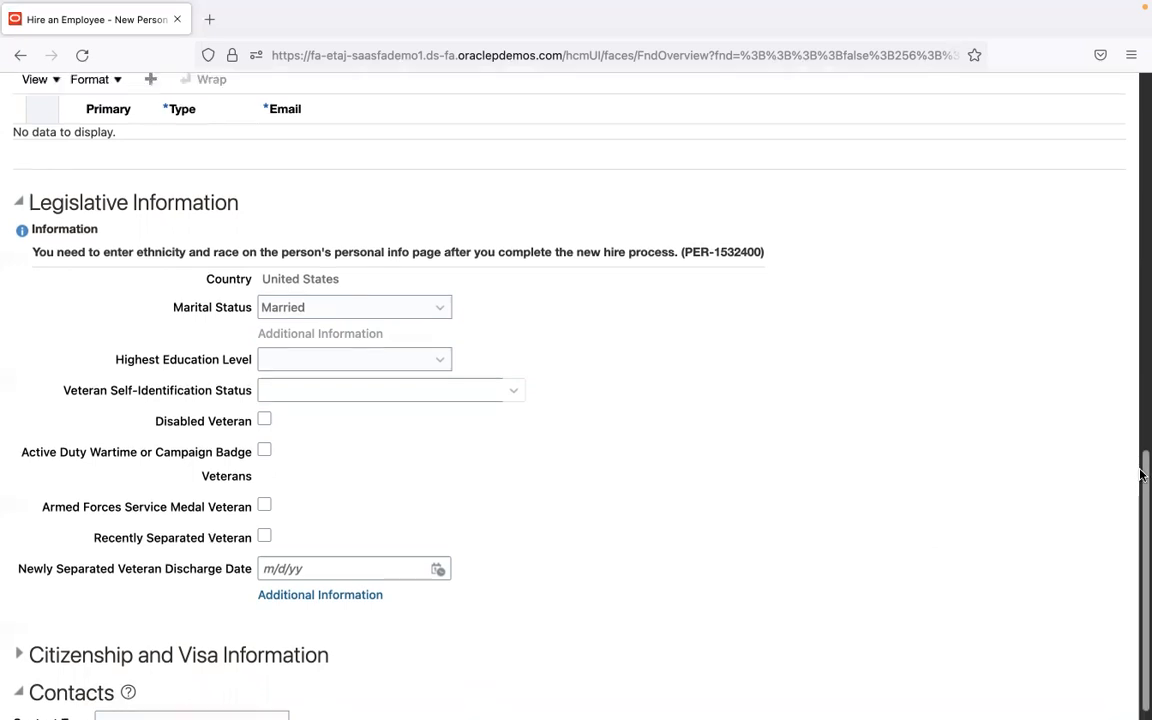
scroll(1142, 474, up, 15)
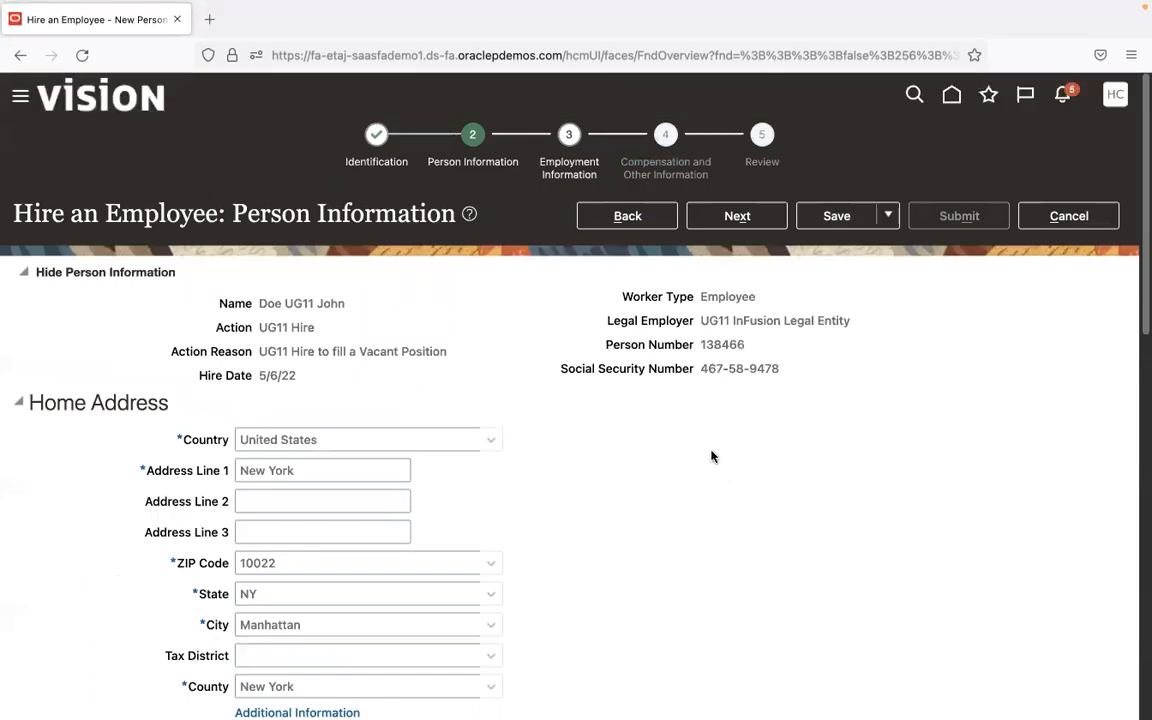
click(740, 216)
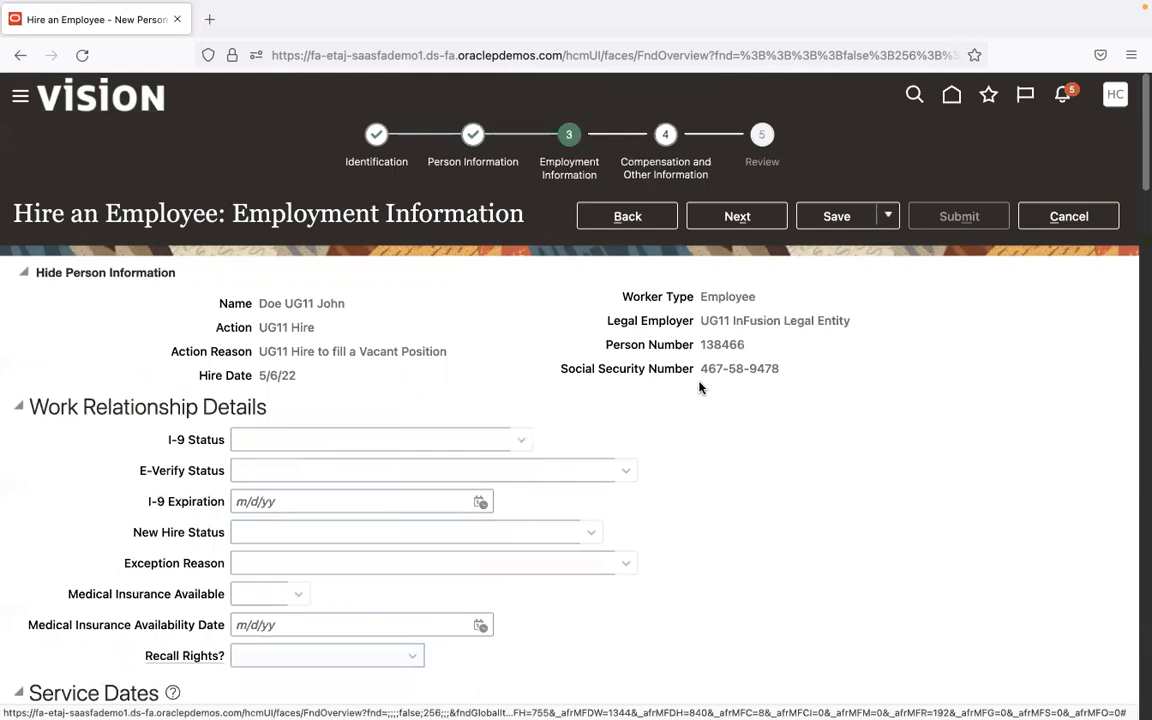
Step: Try to set the assignment's Business Unit to US1
drag(1142, 180, 1141, 246)
scroll(1141, 246, down, 5)
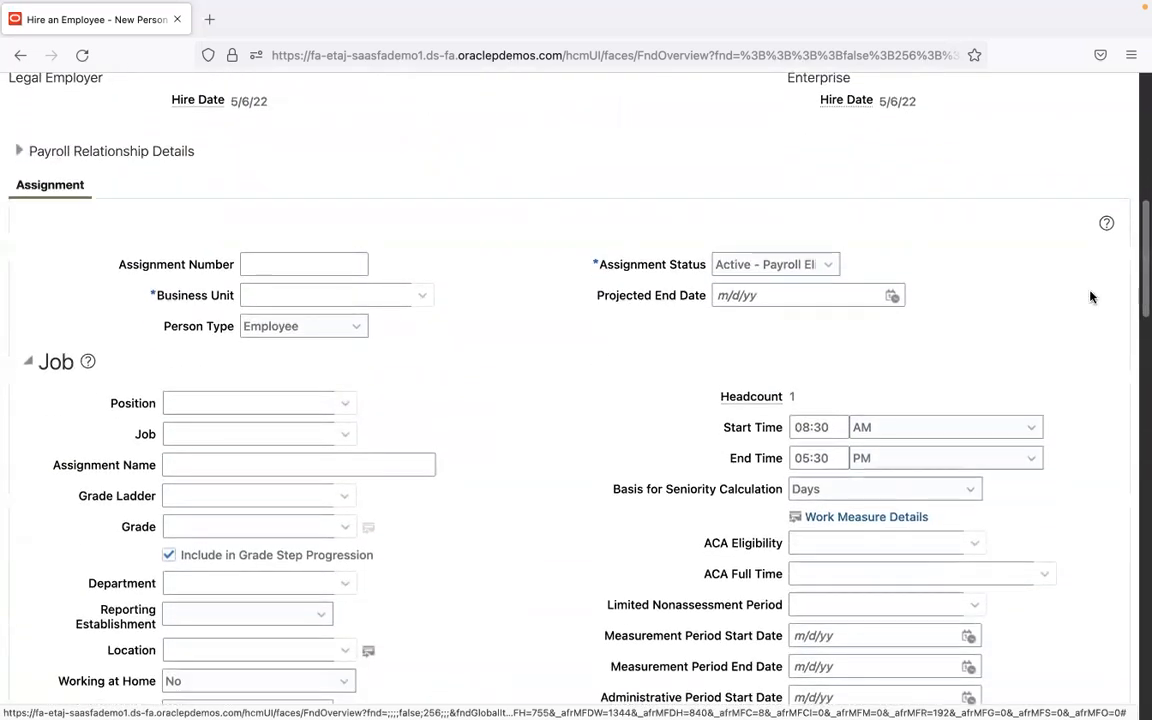
click(279, 294)
text(US1)
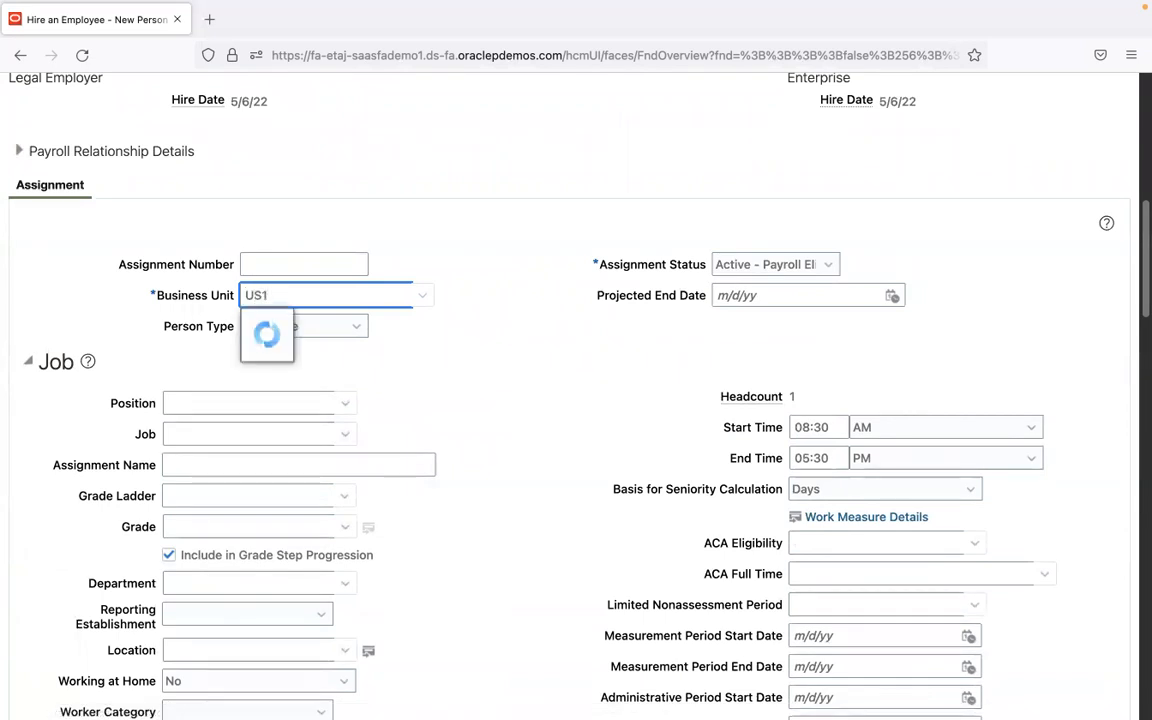
click(424, 380)
Step: Set the assignment's Business Unit to UG11 Sales Business Unit
drag(1142, 256, 1142, 131)
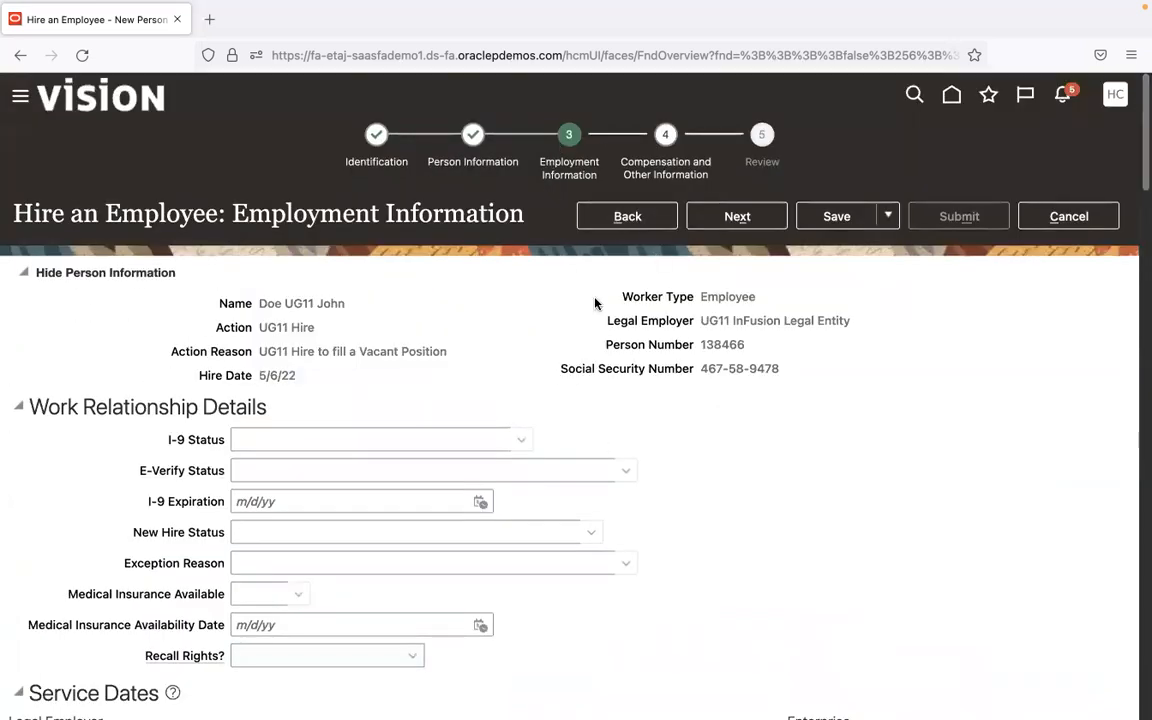
scroll(516, 257, down, 5)
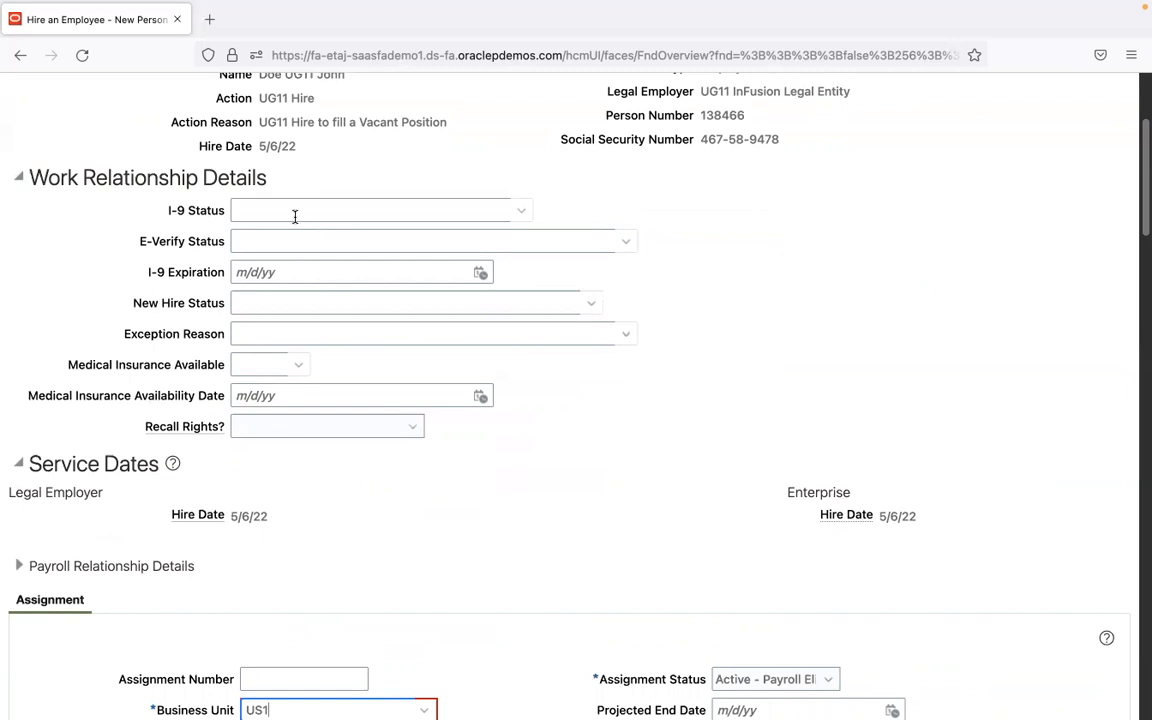
drag(1143, 178, 1141, 307)
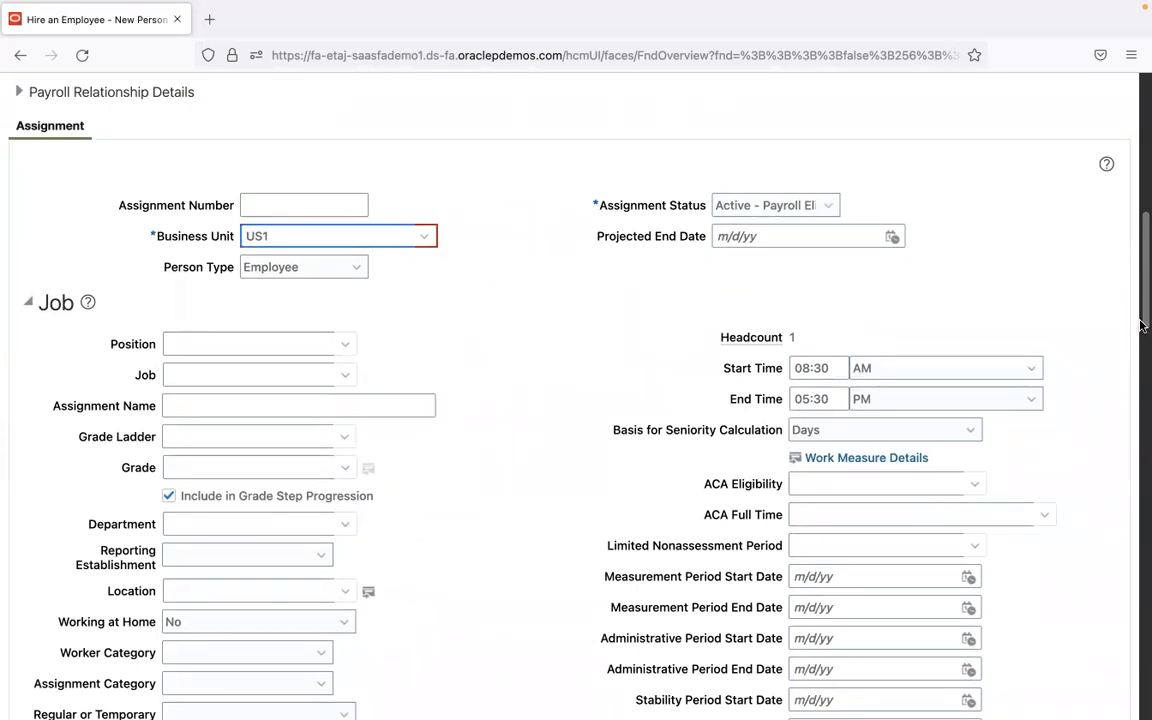
scroll(1030, 195, up, 5)
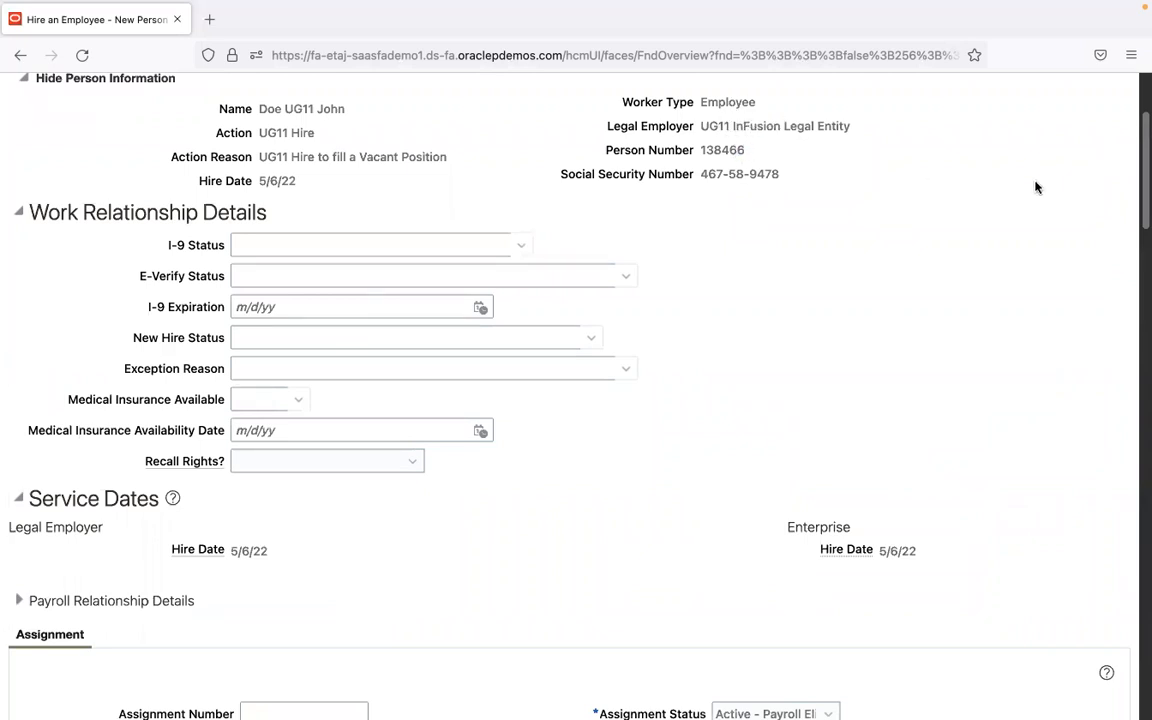
scroll(1141, 245, down, 4)
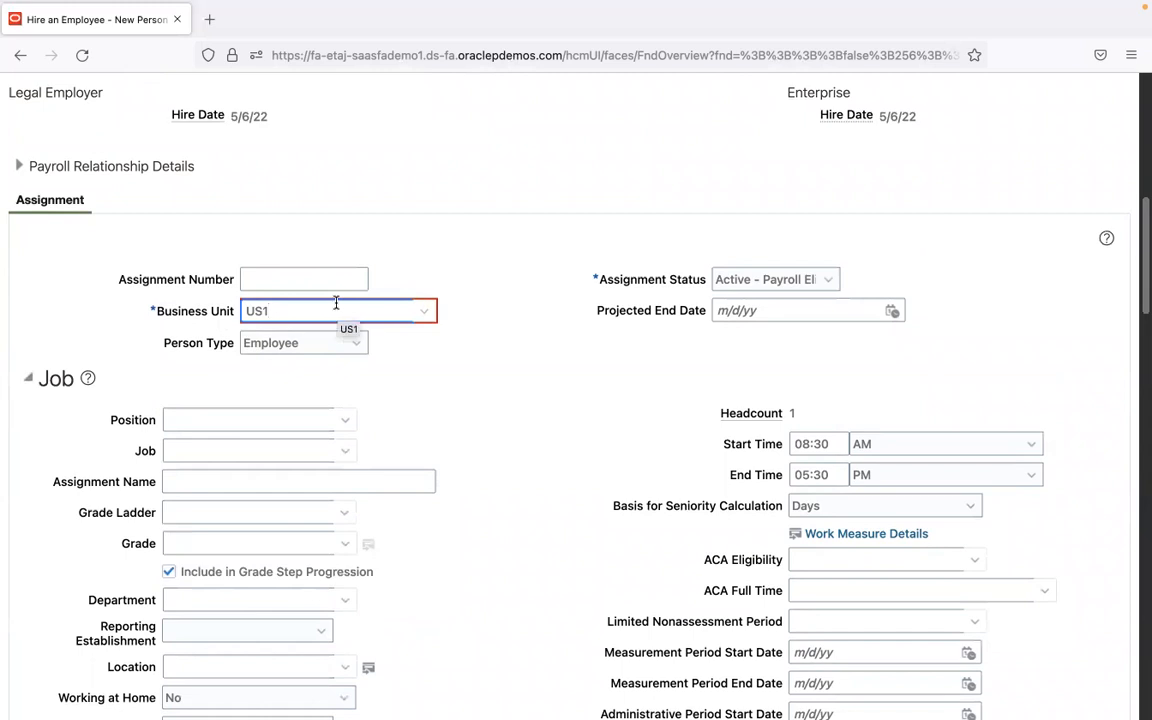
key(BackSpace)
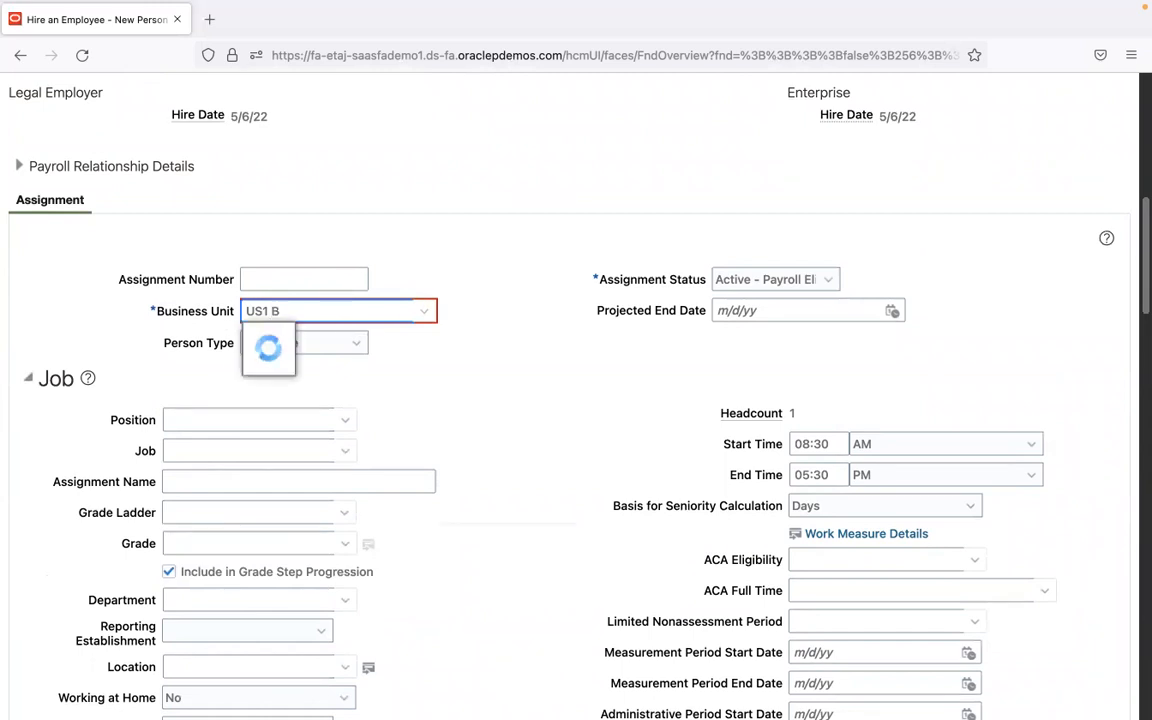
text(G)
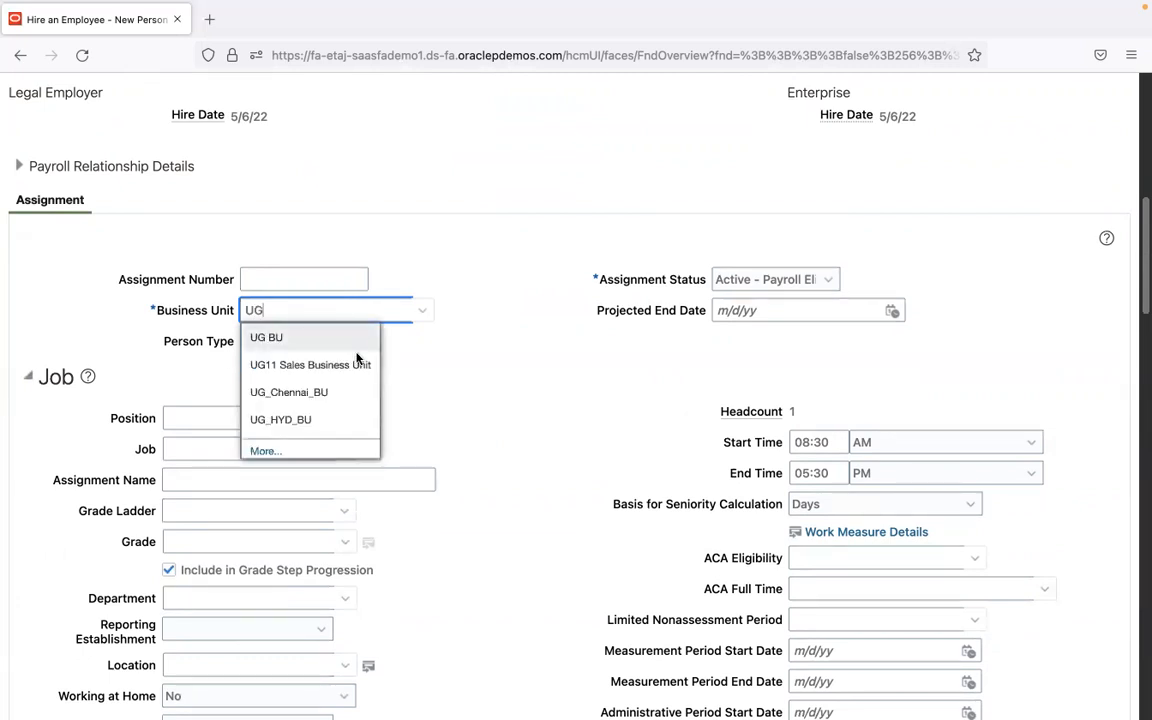
click(357, 366)
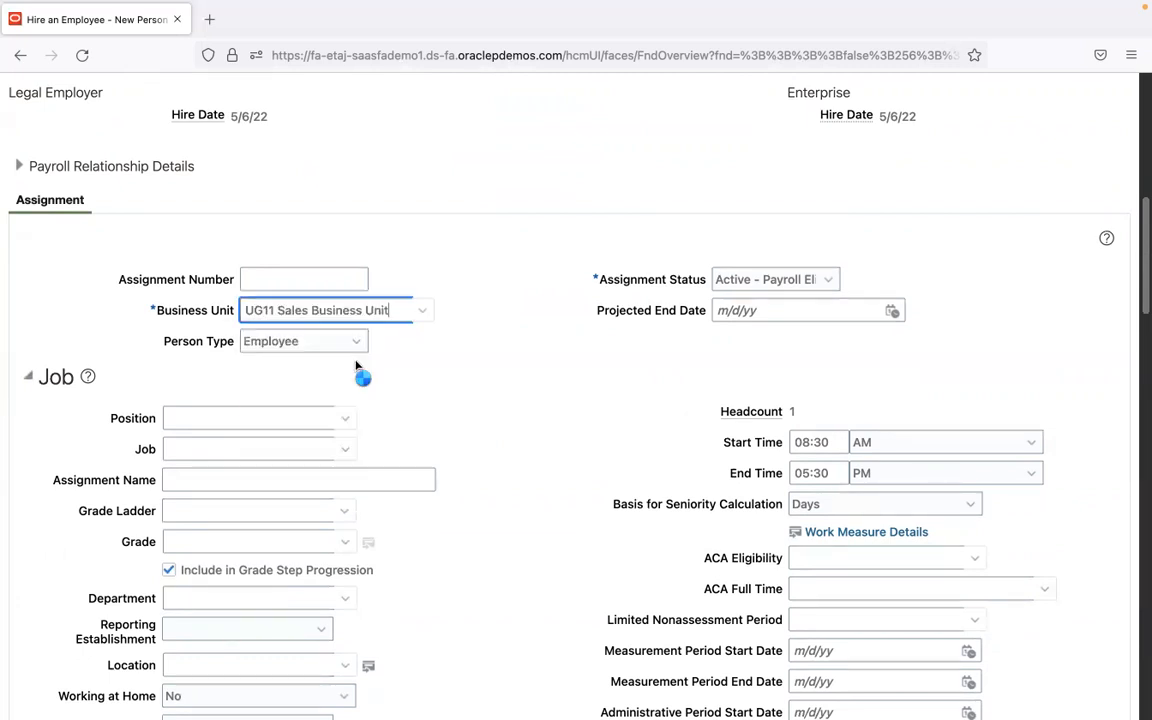
scroll(459, 362, up, 1)
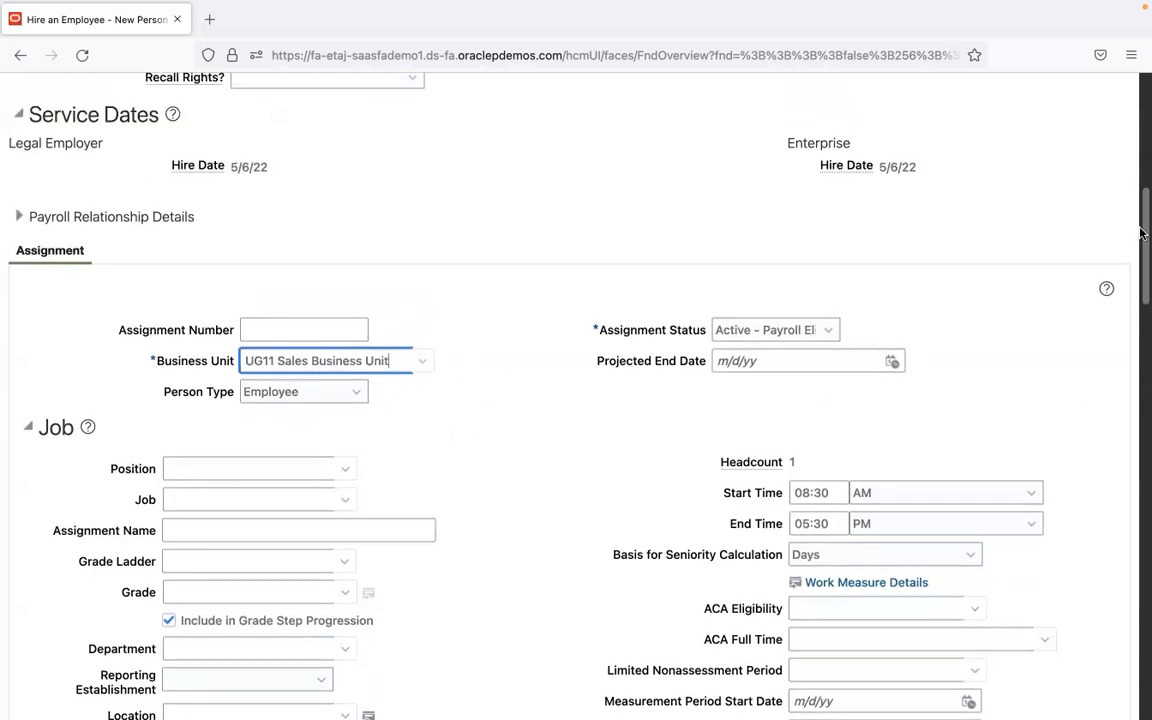
scroll(1141, 308, down, 2)
scroll(1141, 308, down, 3)
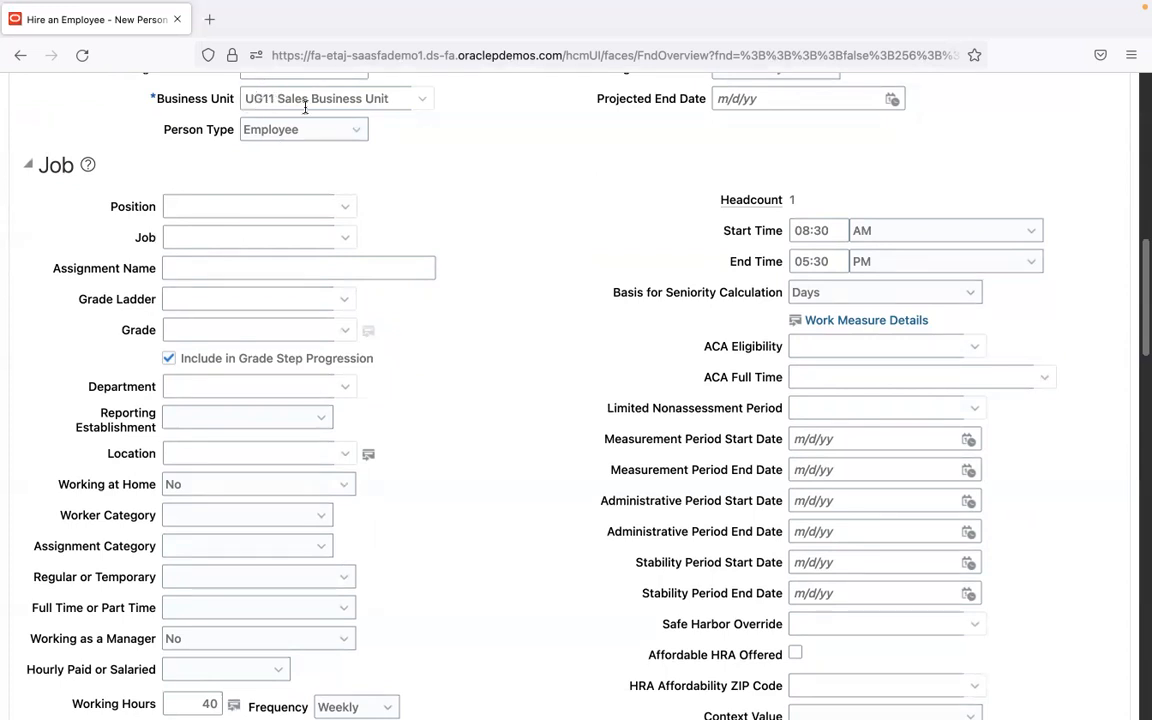
triple_click(358, 96)
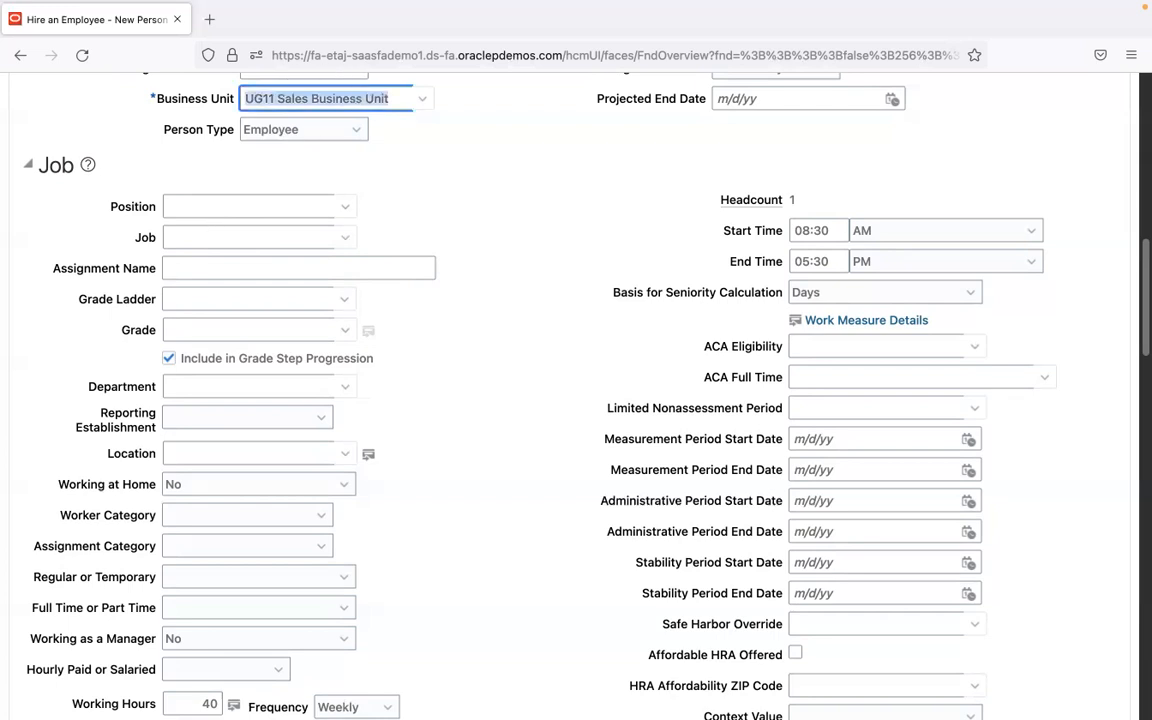
Step: Switch to Google Chrome and open the Oracle Fusion Cloud Applications home page of the etaj saasfademo1 environment in a new tab
mouse_move(416, 690)
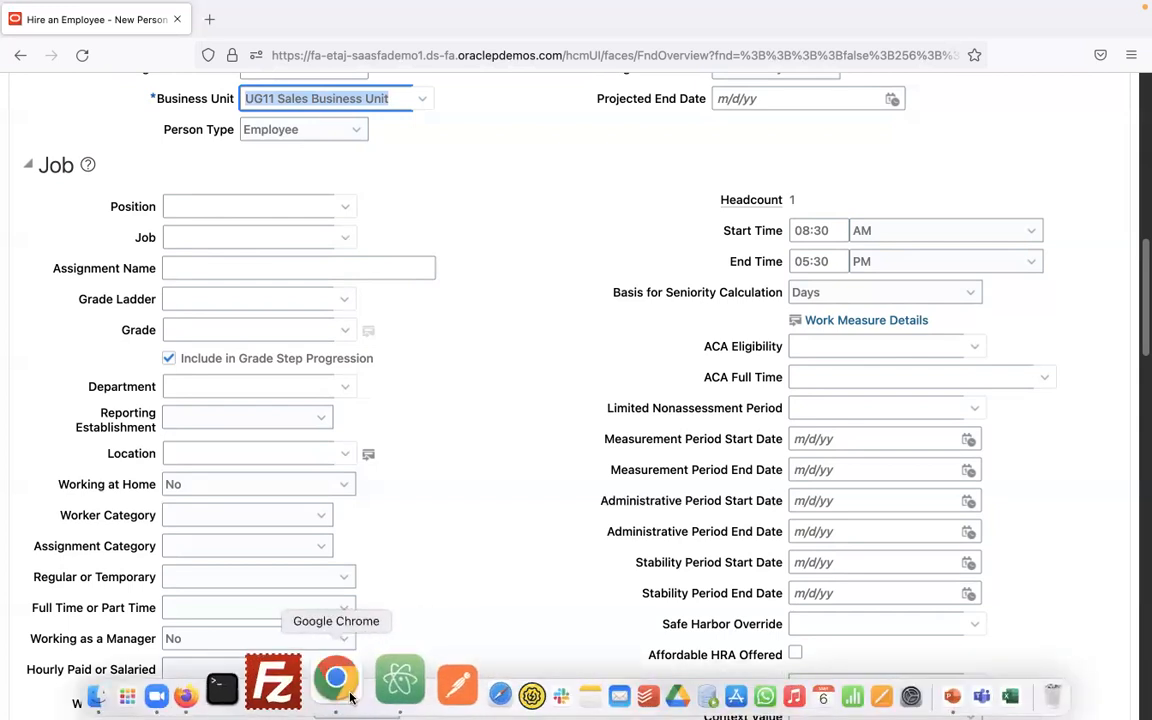
click(349, 694)
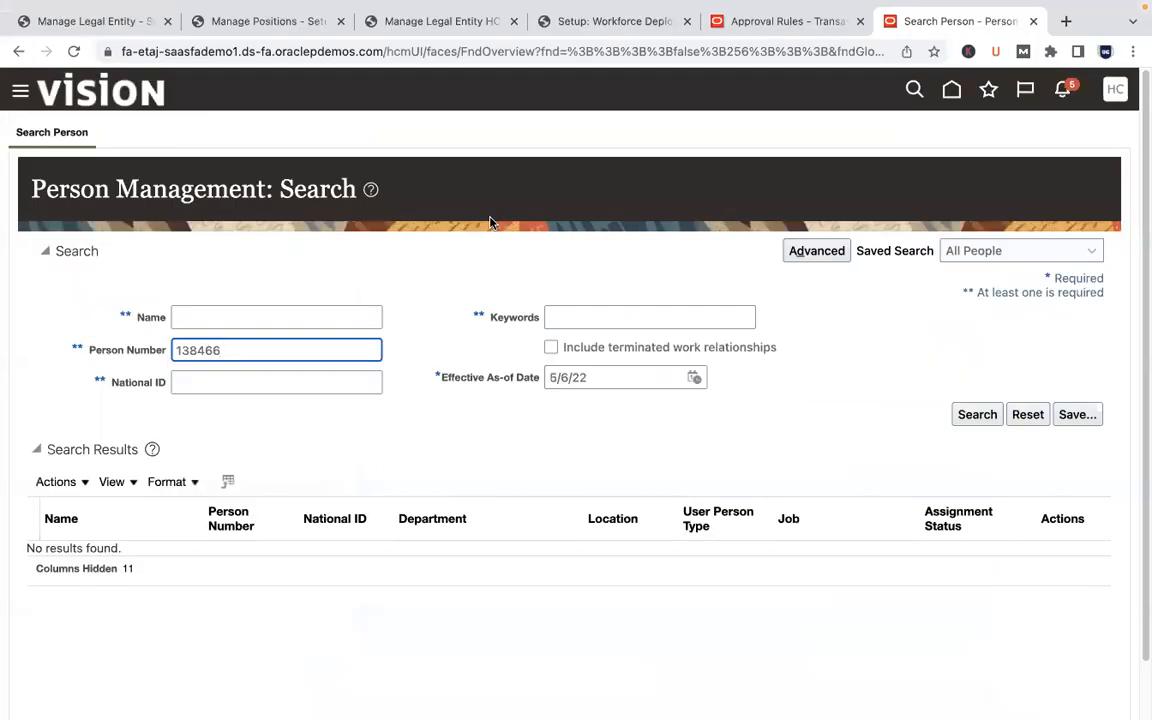
click(1064, 22)
text(etaj)
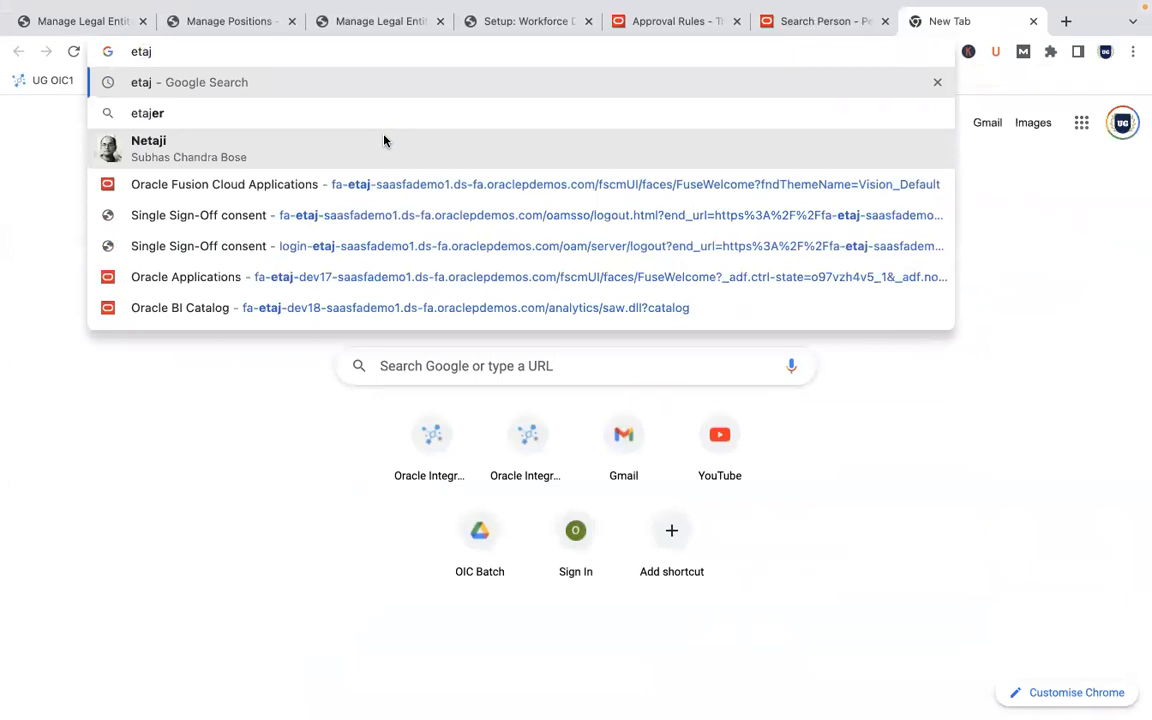
click(386, 186)
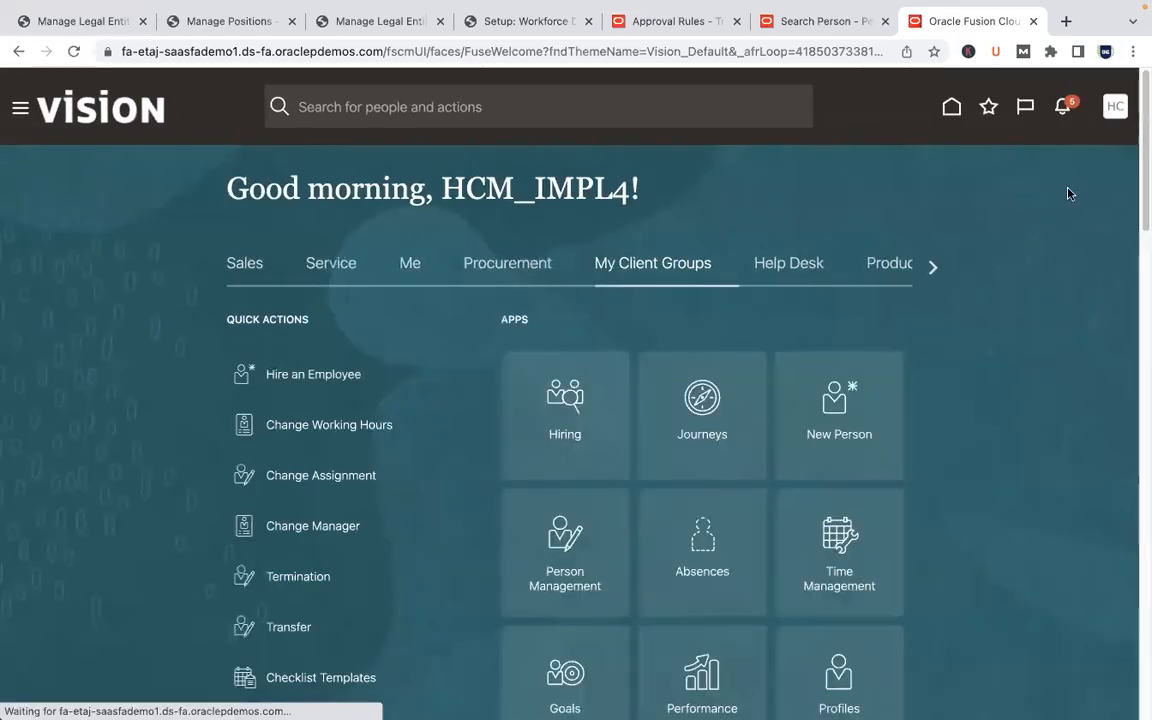
Step: Open Setup and Maintenance and switch the setup offering to Workforce Deployment
click(1116, 108)
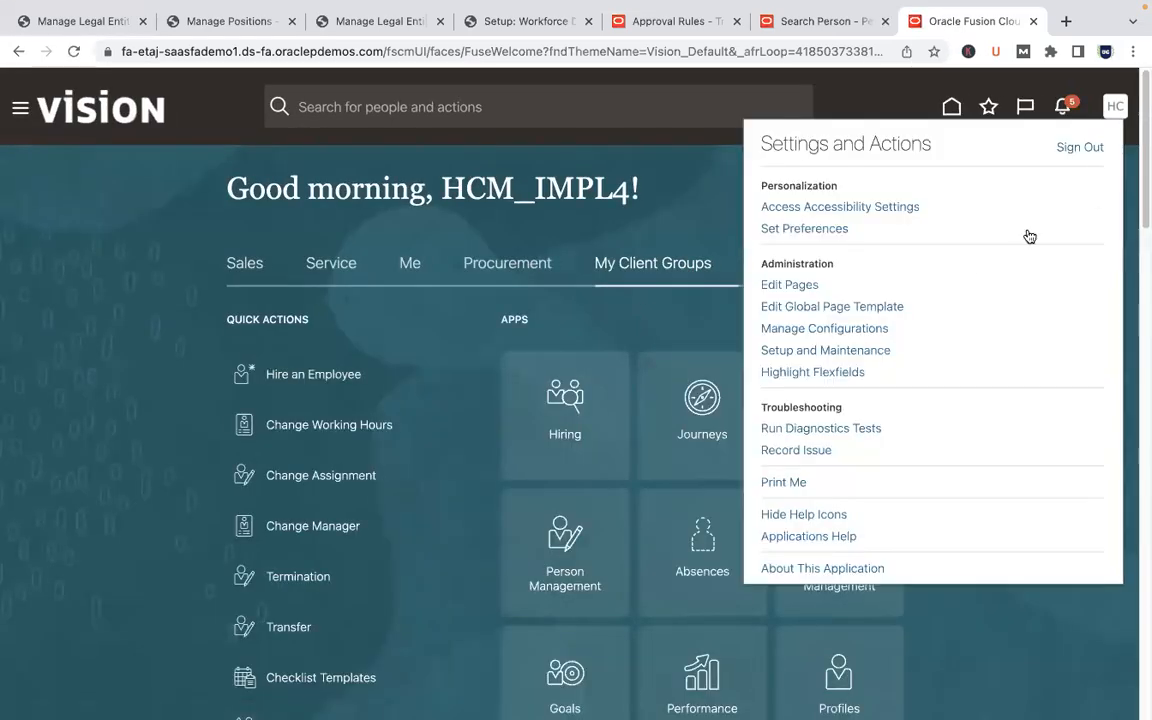
click(872, 352)
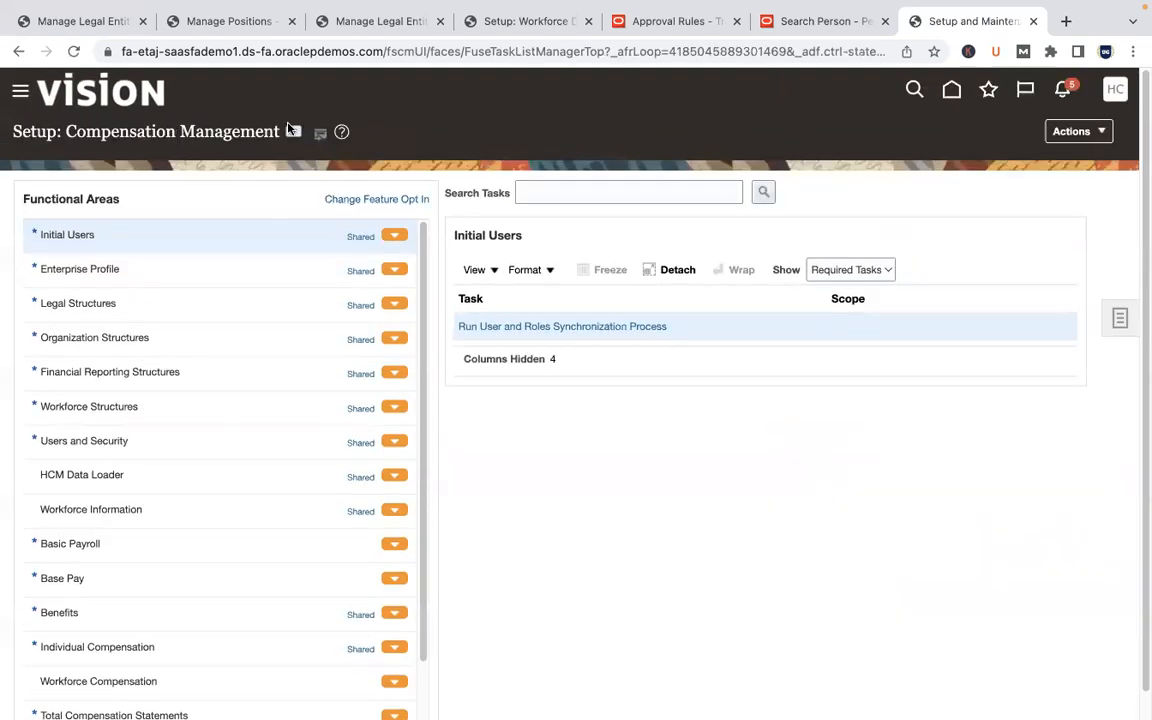
click(292, 131)
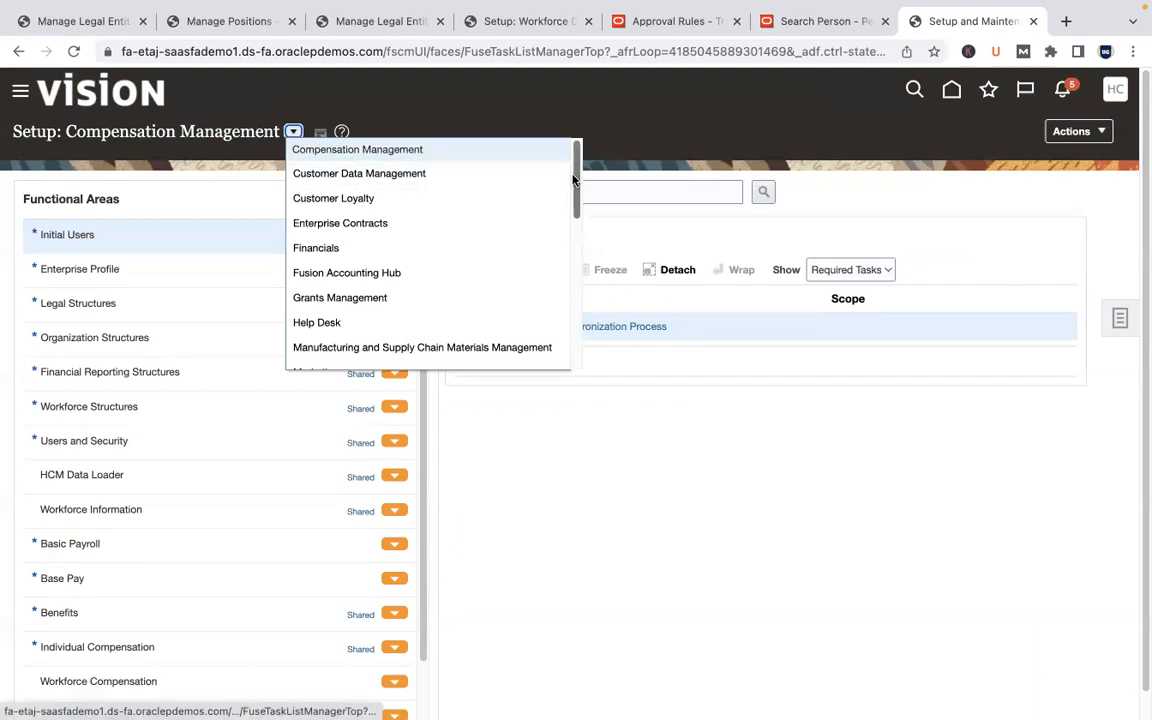
drag(573, 185, 569, 318)
click(395, 359)
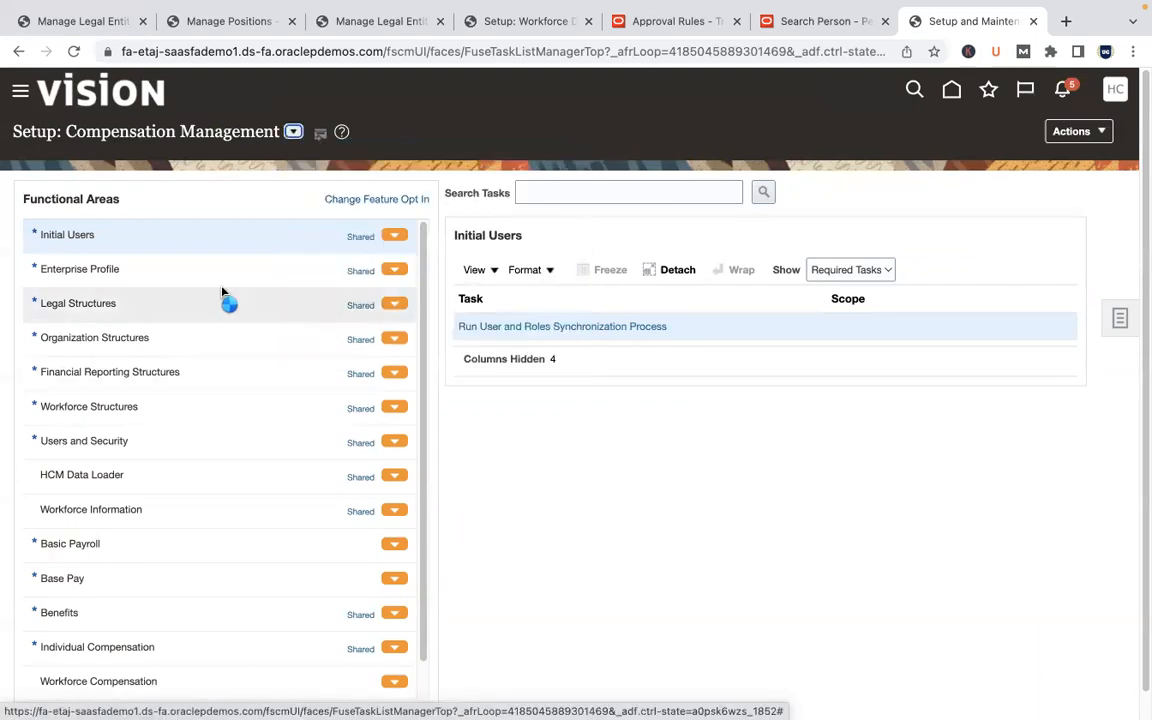
Step: Search the setup tasks for "set assign" and close the results
click(595, 191)
text(set ass)
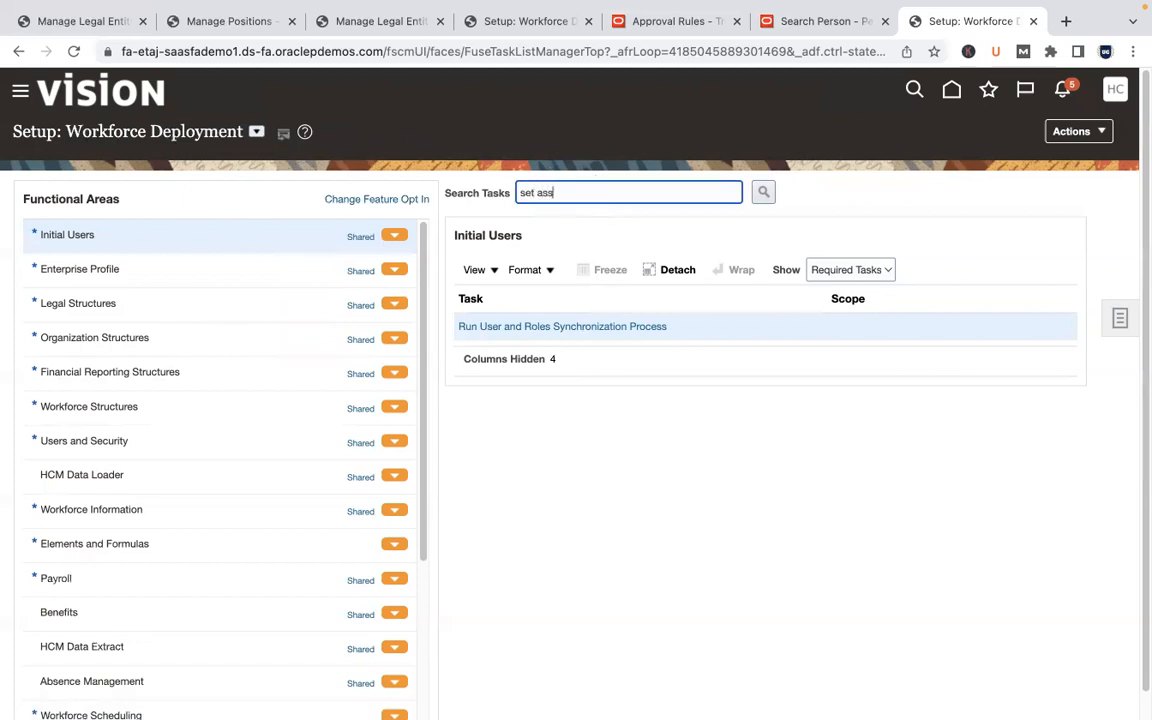
text(ign)
key(Return)
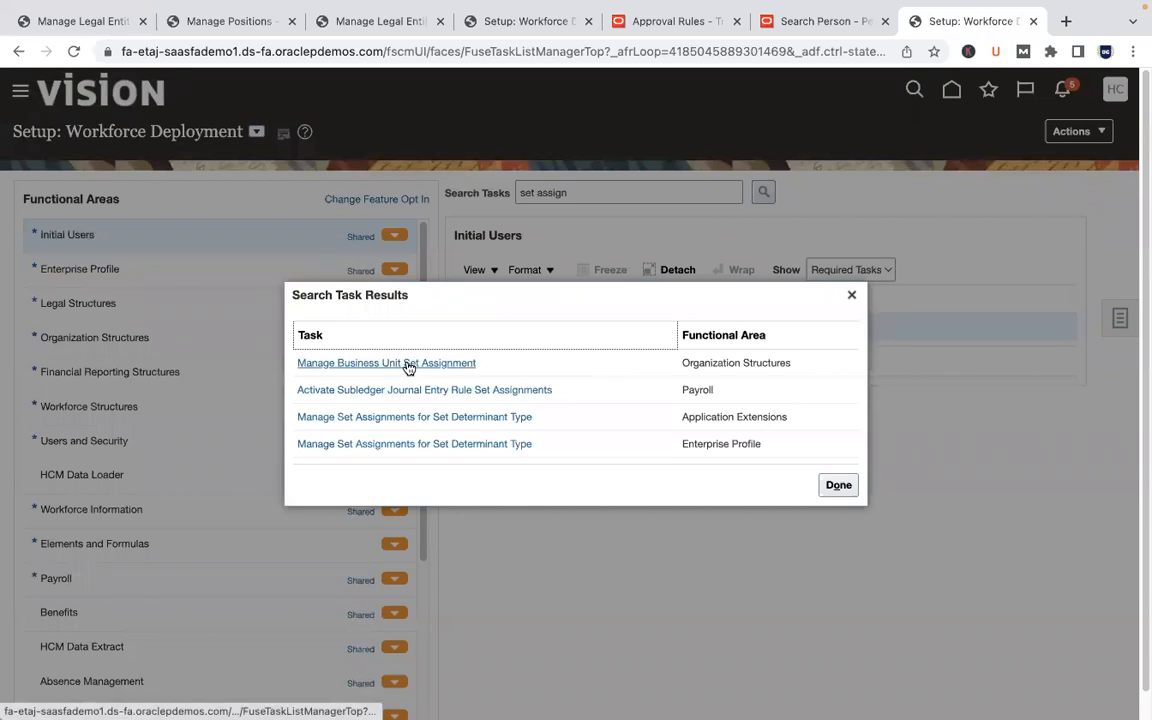
click(846, 486)
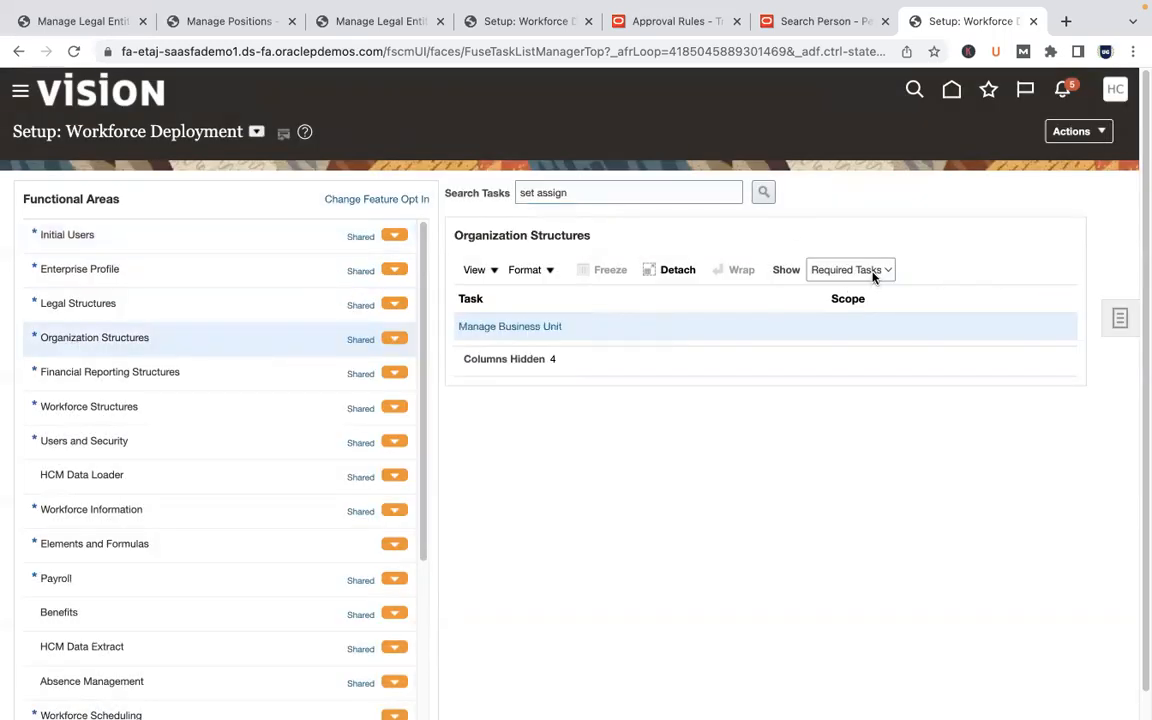
Step: Show all tasks under Organization Structures and open Manage Business Unit Set Assignment for UG11 Sales Business Unit
click(874, 270)
click(869, 252)
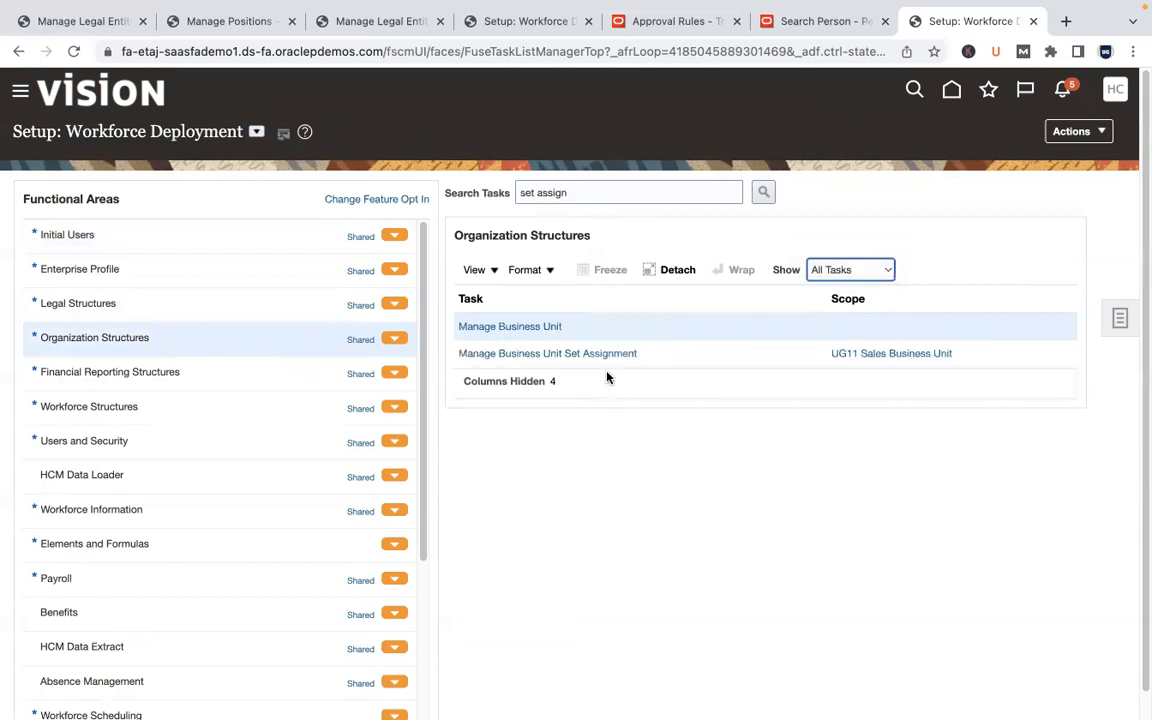
click(630, 437)
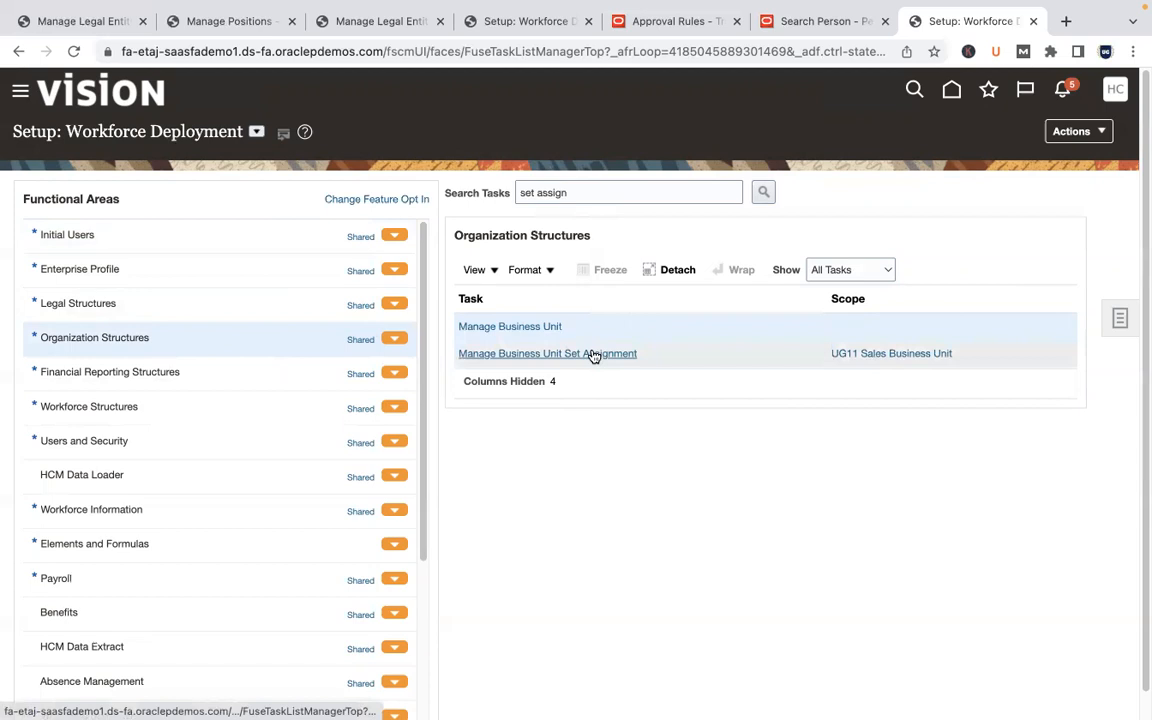
click(632, 354)
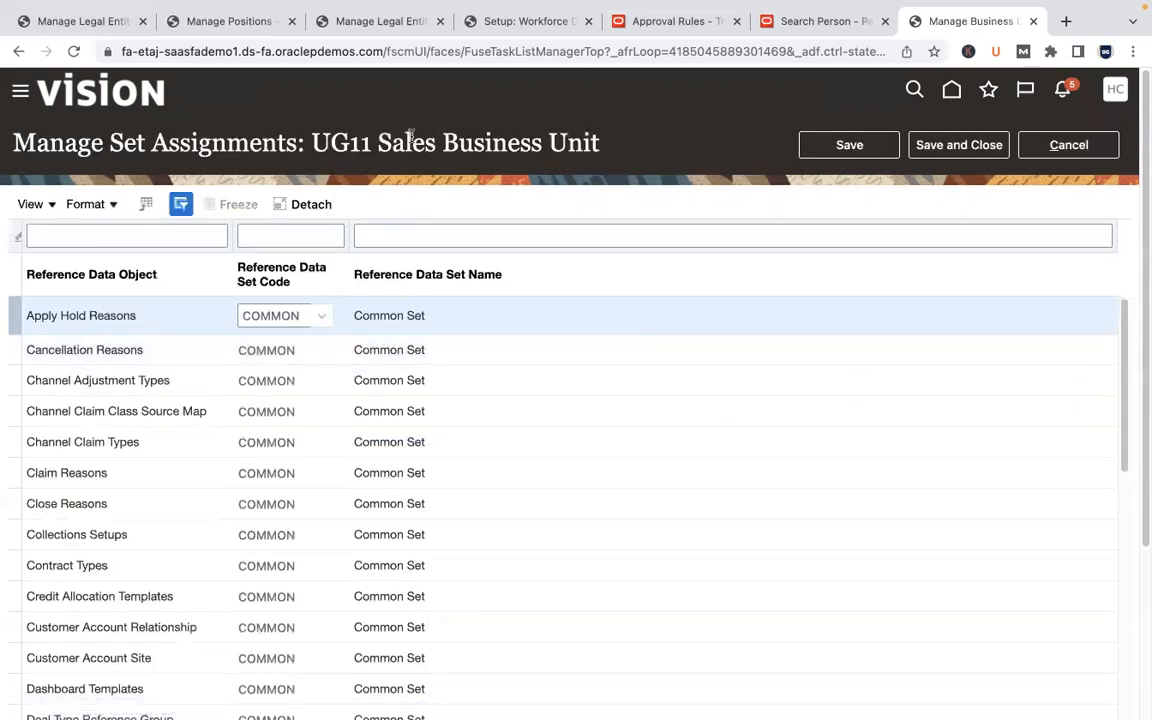
Step: Filter the UG11 Sales Business Unit set assignments by reference data object "Job" and check the Jobs set code
click(120, 229)
key(ctrl+Left)
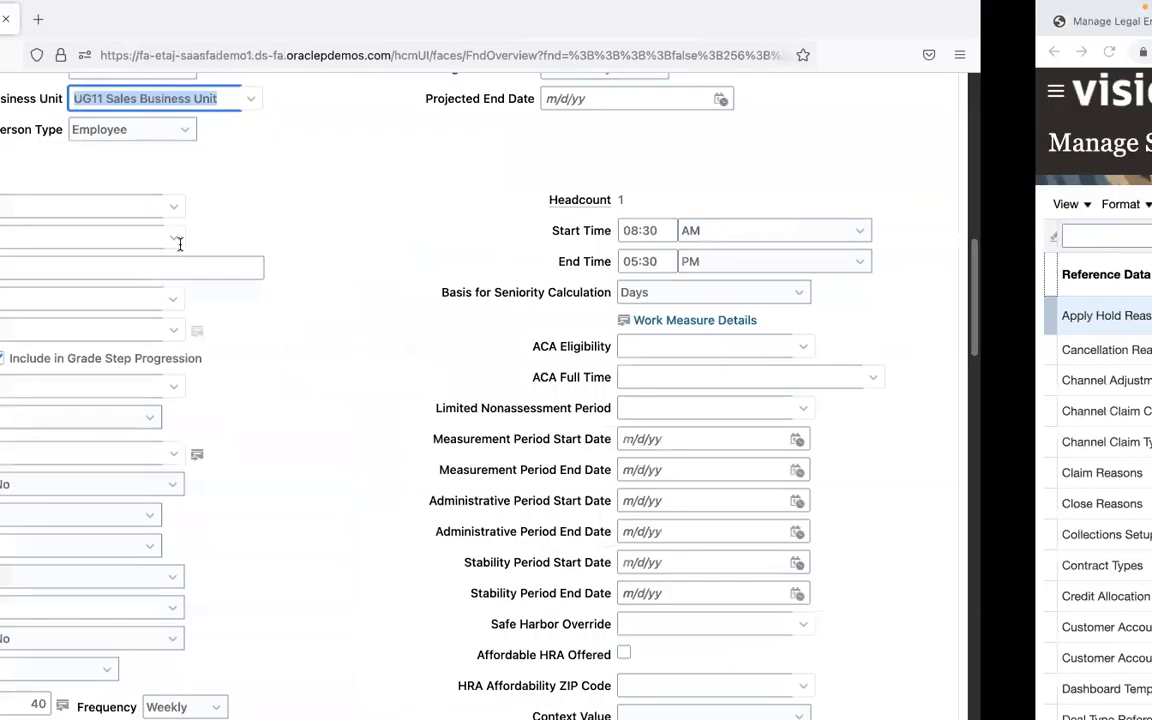
key(ctrl+Right)
text(Job)
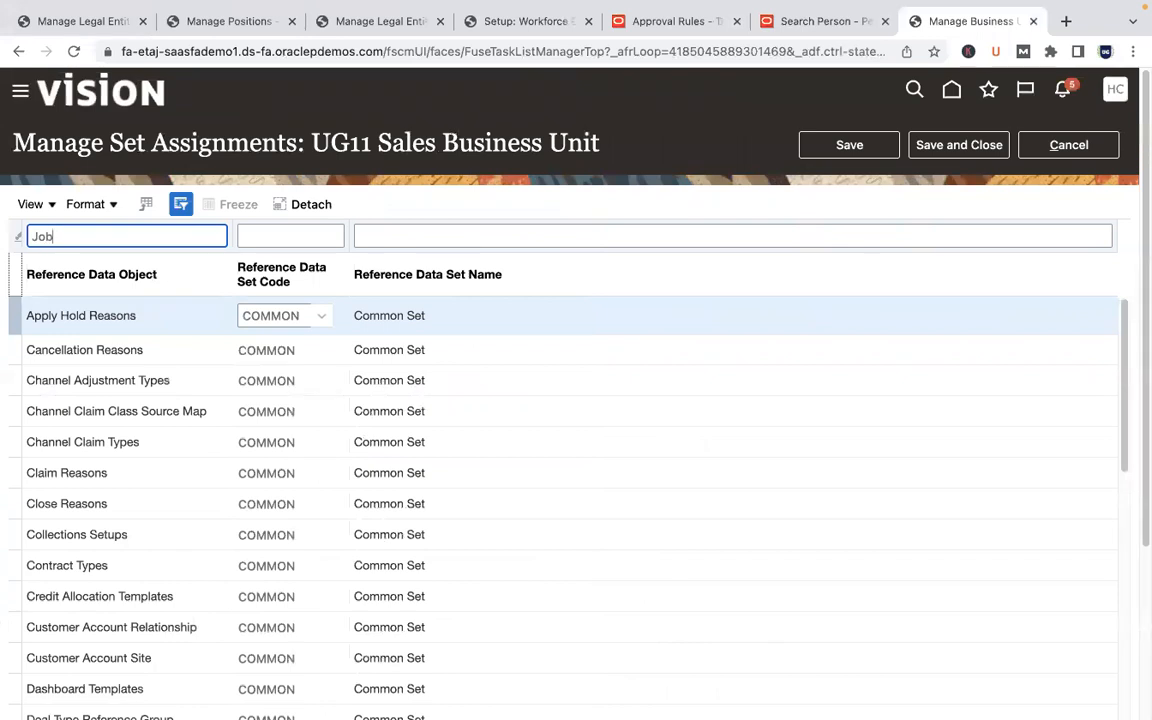
key(Return)
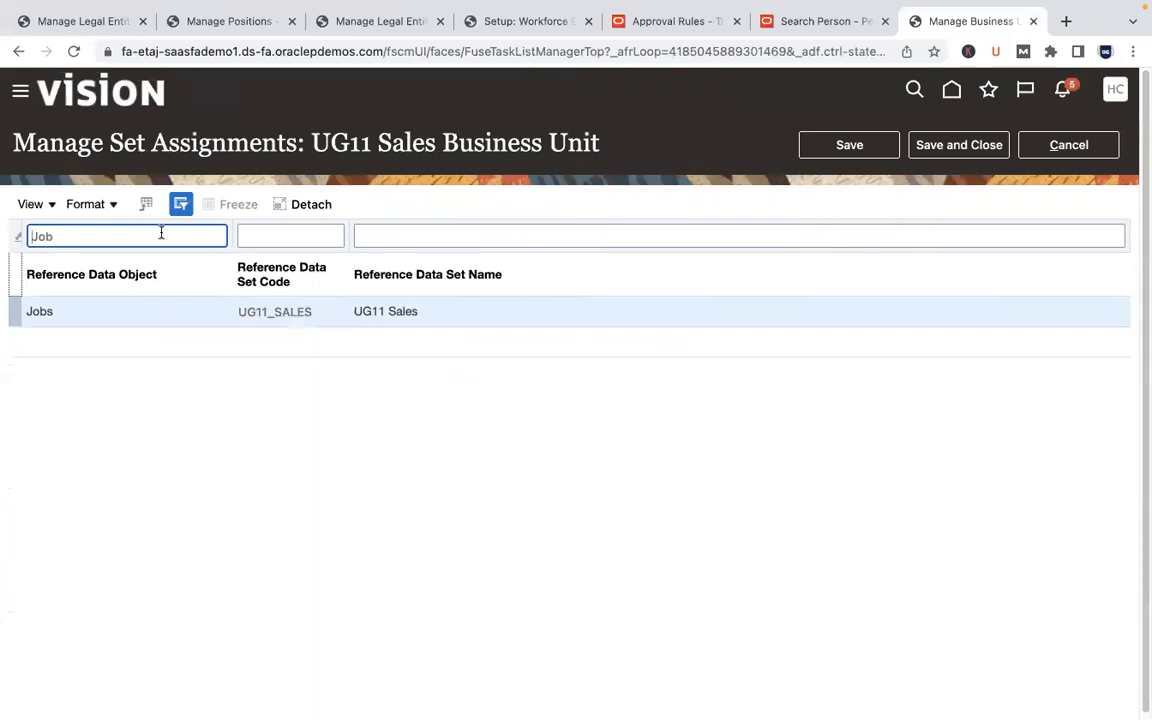
click(300, 313)
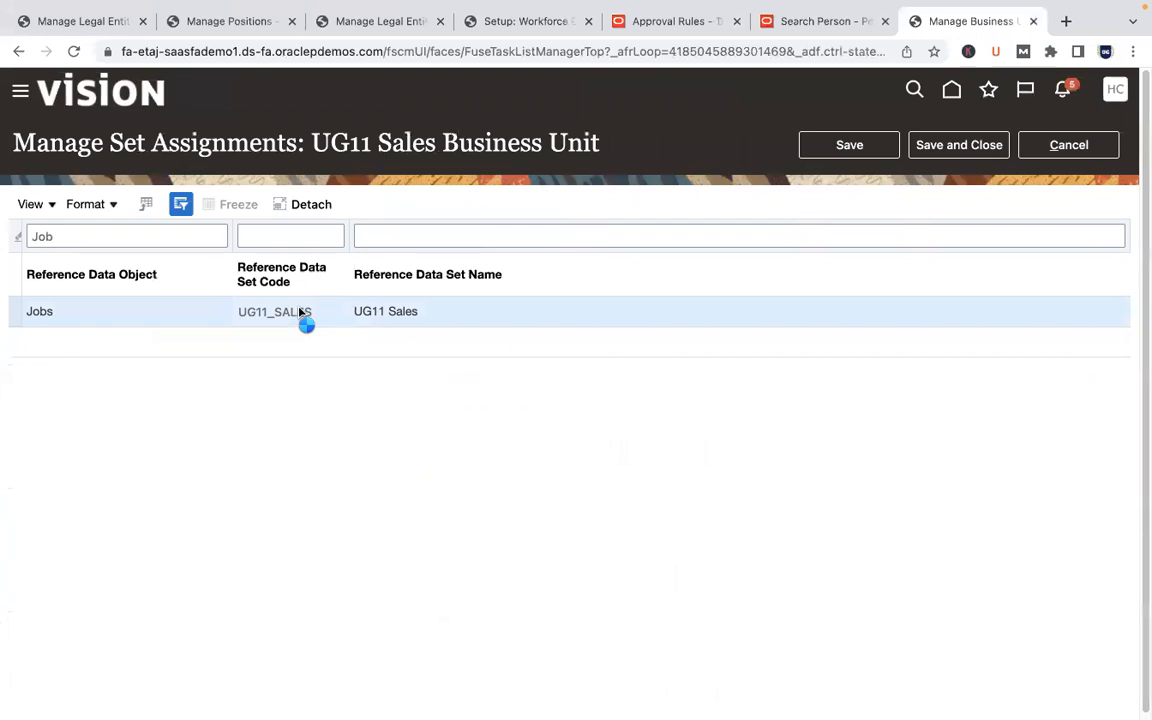
click(300, 313)
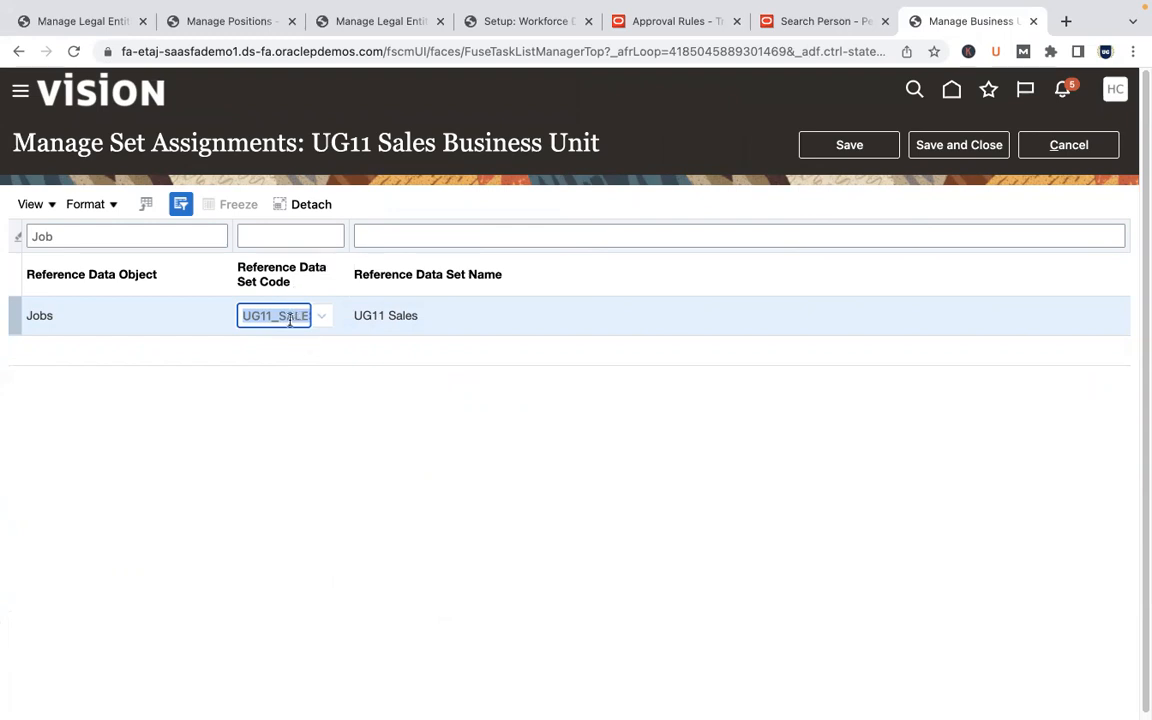
Step: Clear the reference data object filter and compare the set assignments with the business unit on the hire form
click(41, 235)
key(BackSpace)
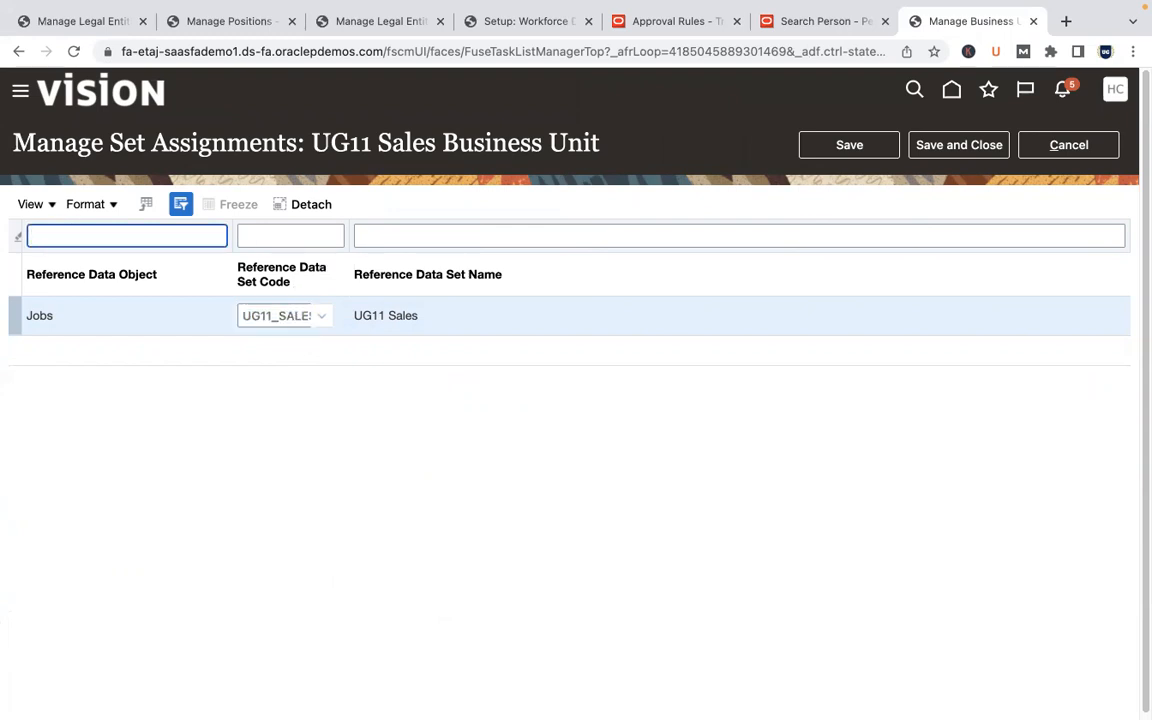
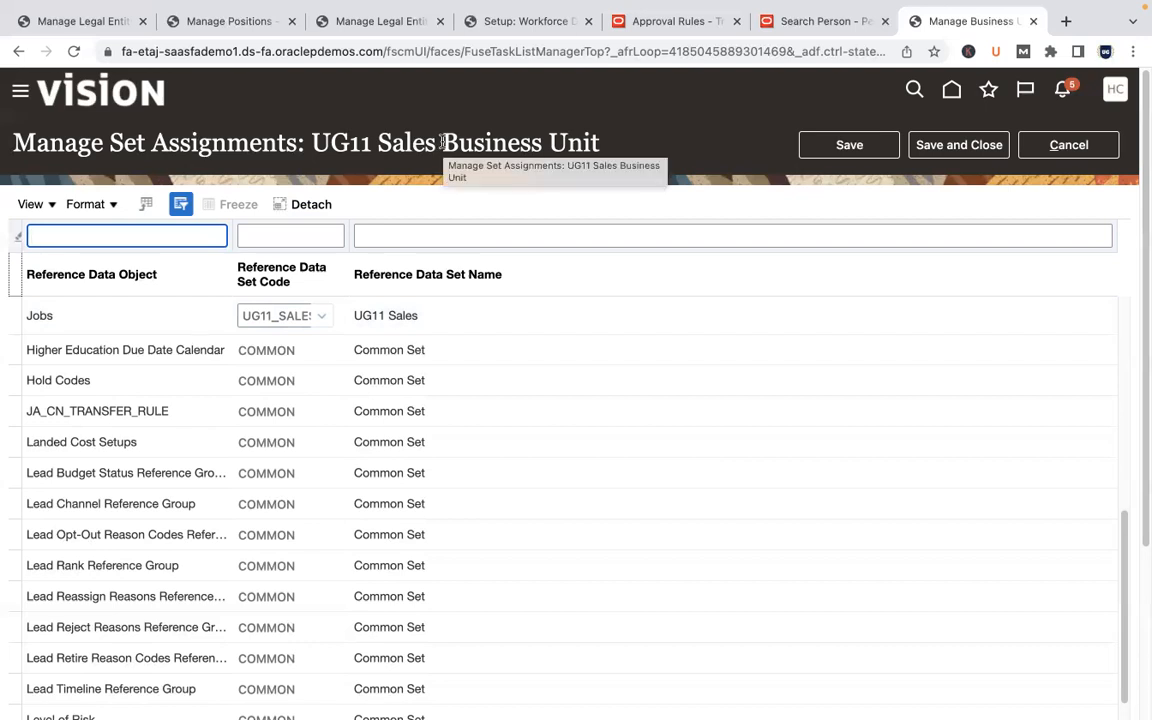
key(ctrl+Left)
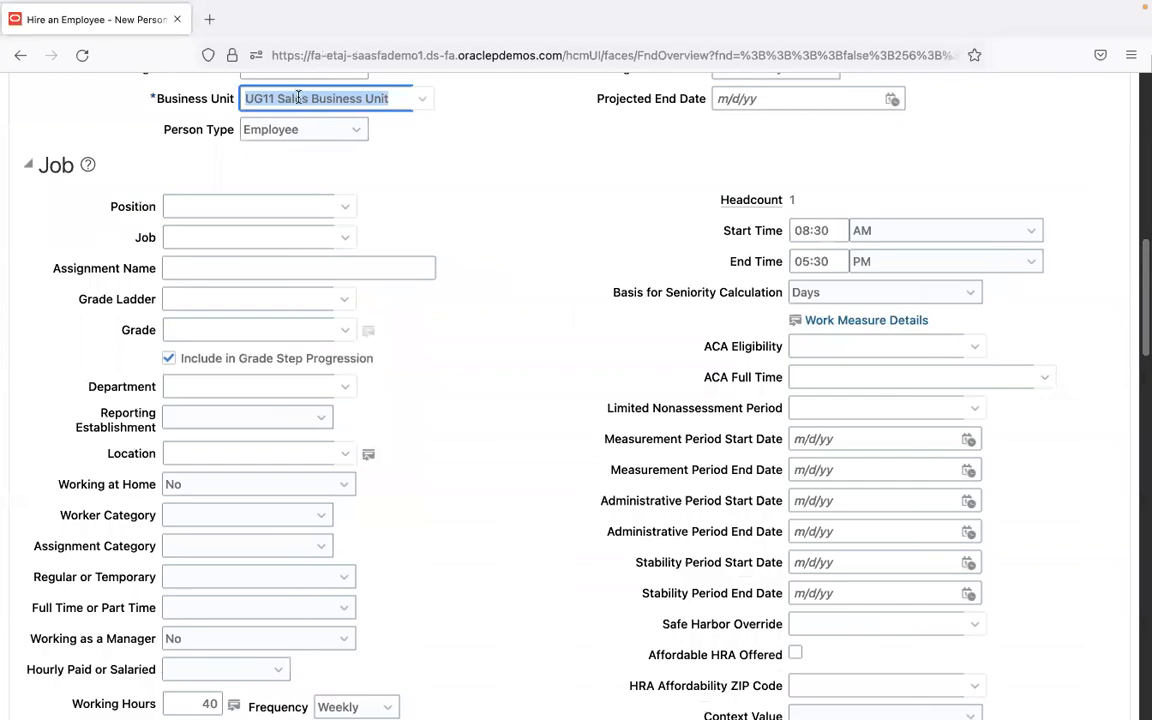
key(ctrl+Right)
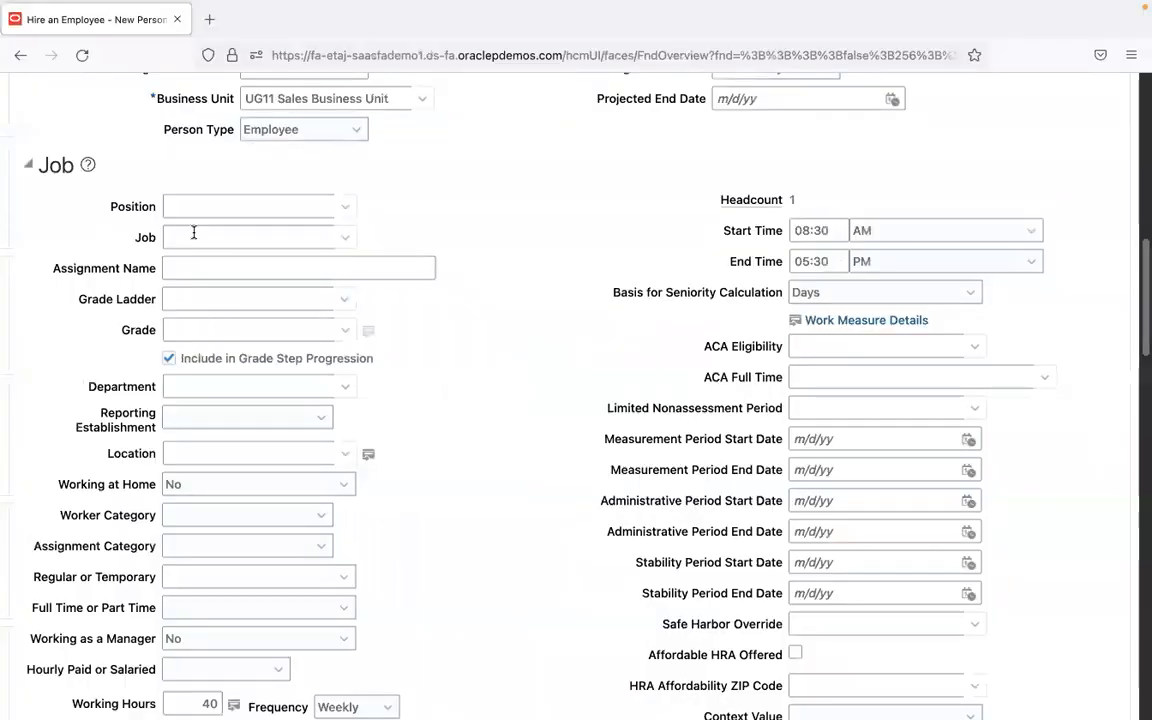
Step: On the hire form, look up jobs matching "UG11" and "Ana", and clear the Job field
click(193, 233)
text(UG11)
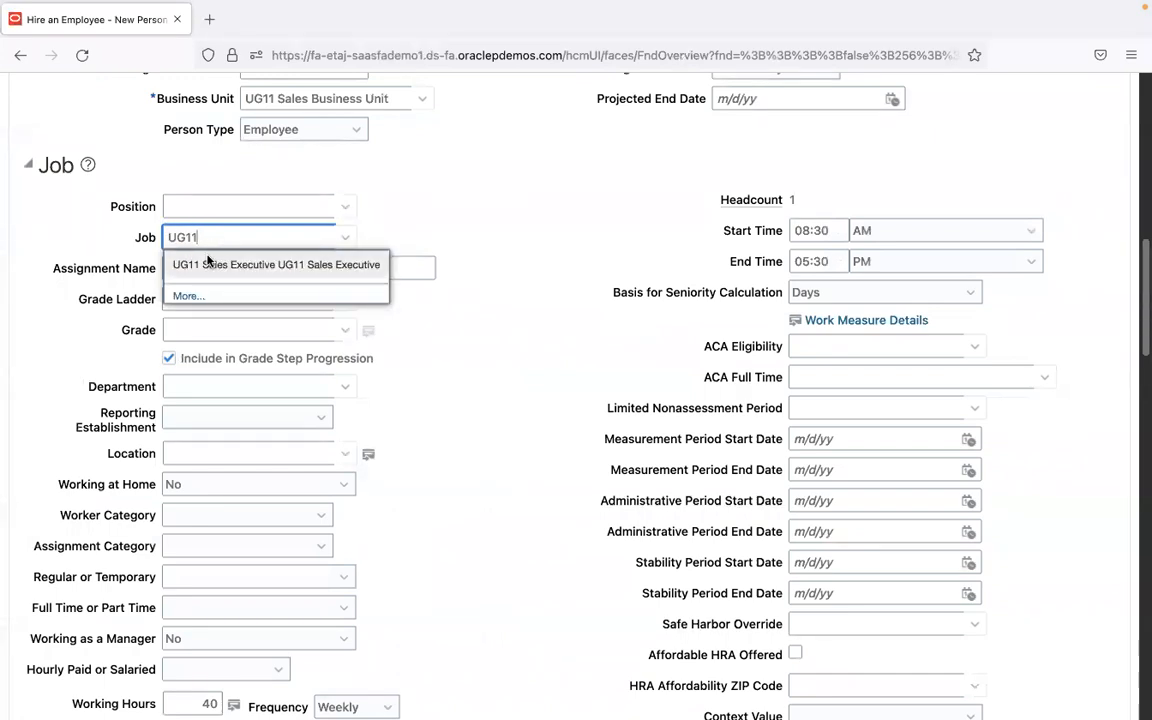
key(BackSpace)
key(BackSpace)
key(BackSpace)
key(BackSpace)
text(Ana)
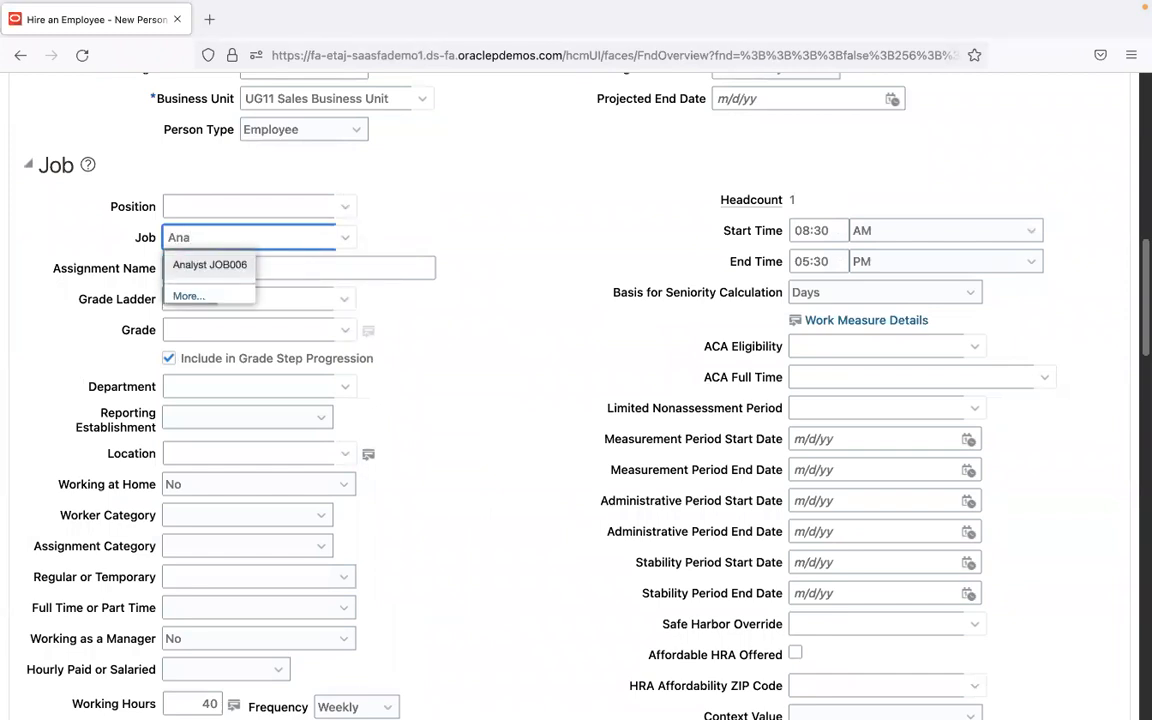
double_click(221, 239)
key(BackSpace)
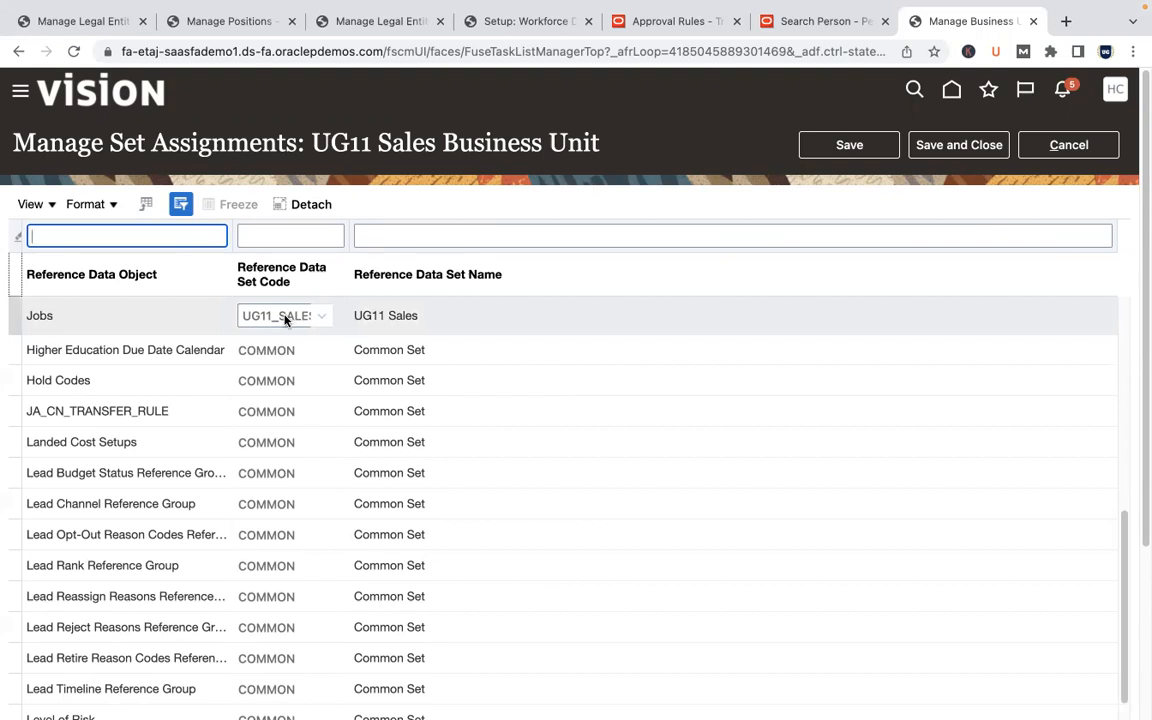
Step: Compare the Jobs set assignment in Chrome with the business unit chosen on the Hire an Employee form in Firefox
key(ctrl+Left)
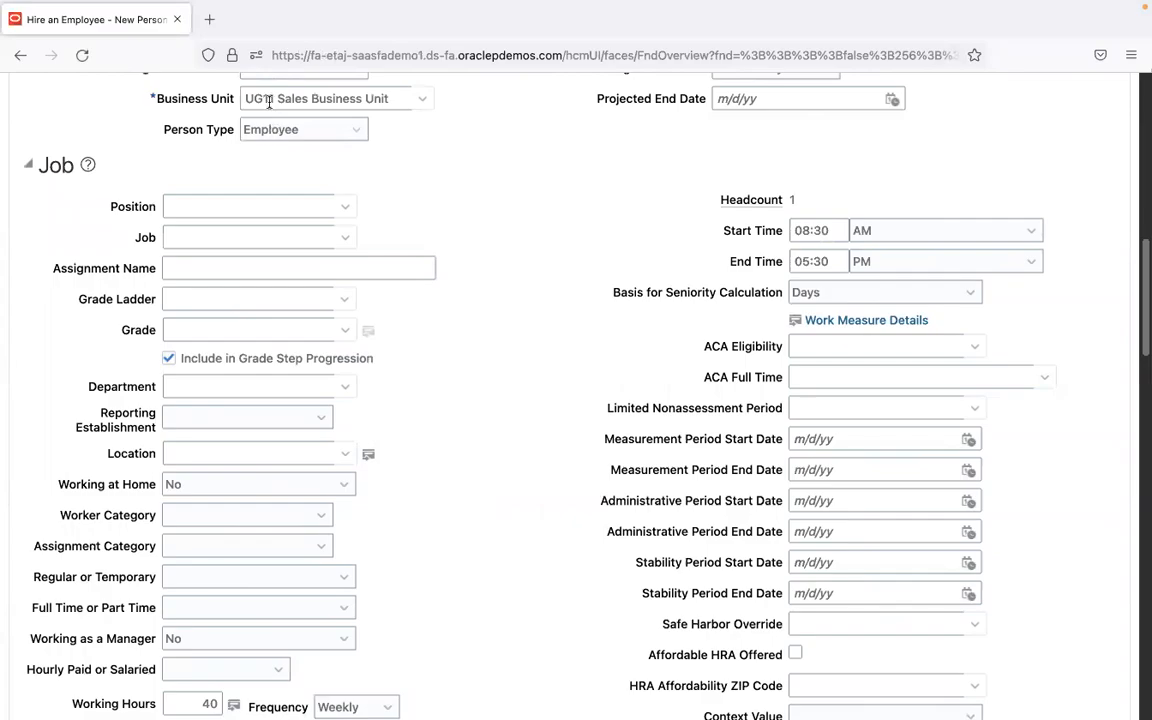
key(ctrl+Right)
key(ctrl+Left)
key(ctrl+Right)
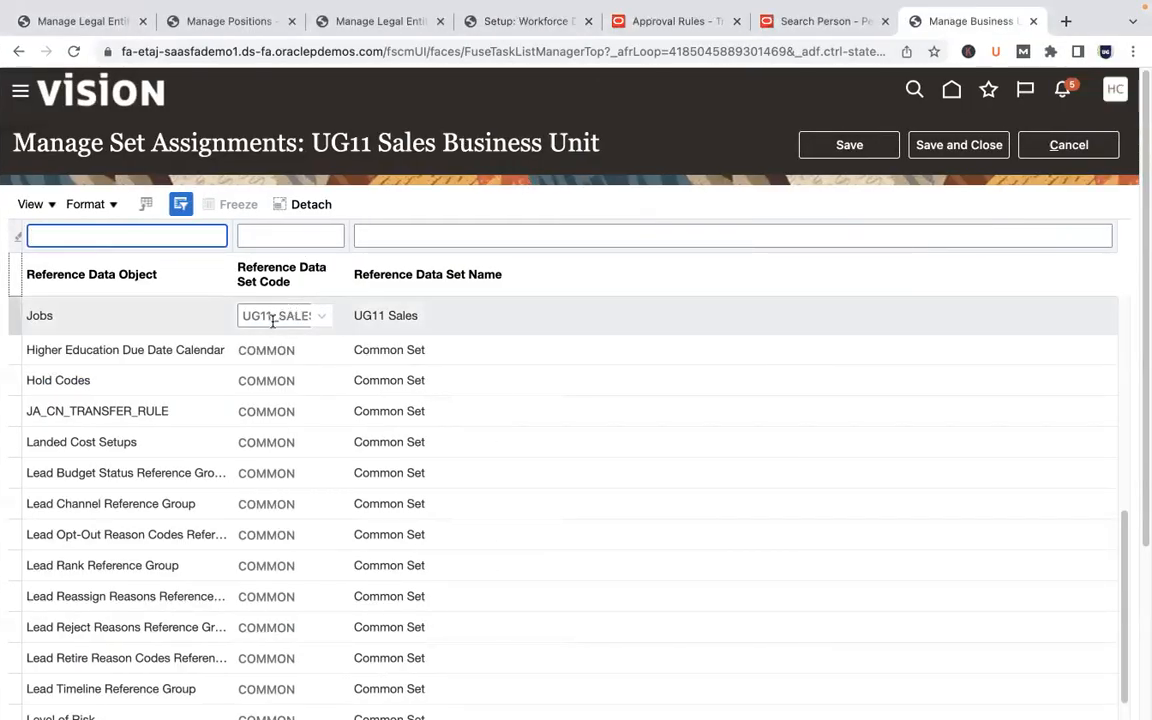
key(ctrl+Left)
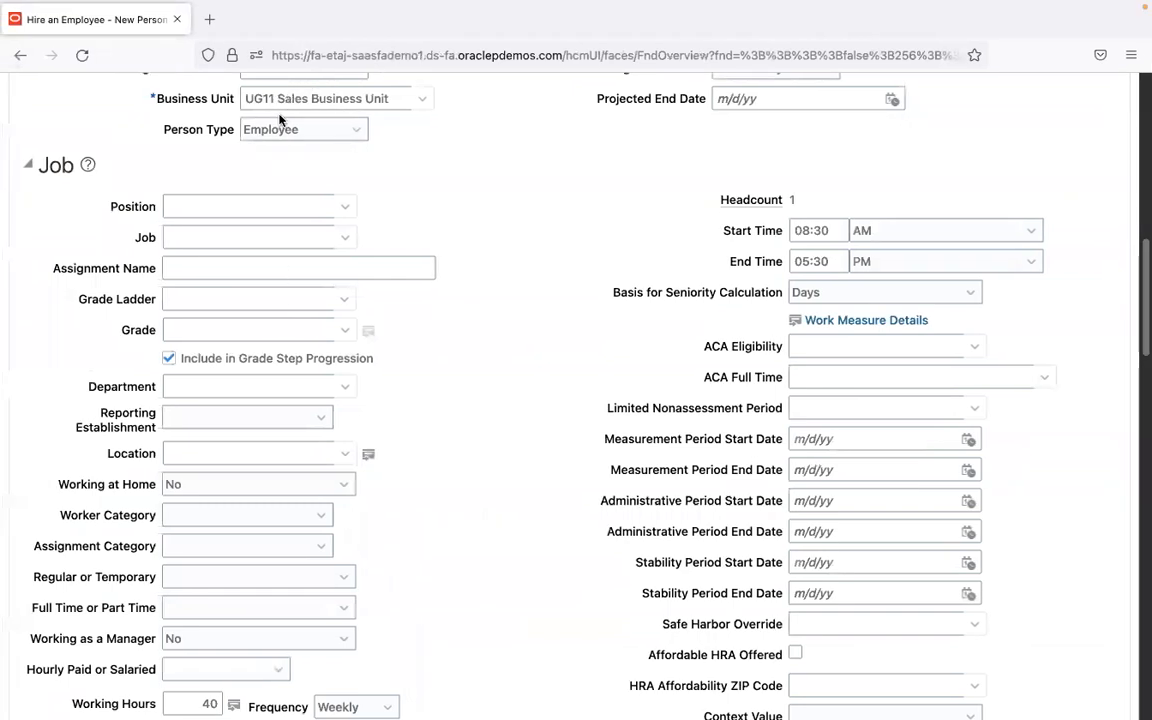
Step: Search the Job field for "UG11" under UG11 Sales Business Unit and empty the field
click(200, 236)
text(UG11)
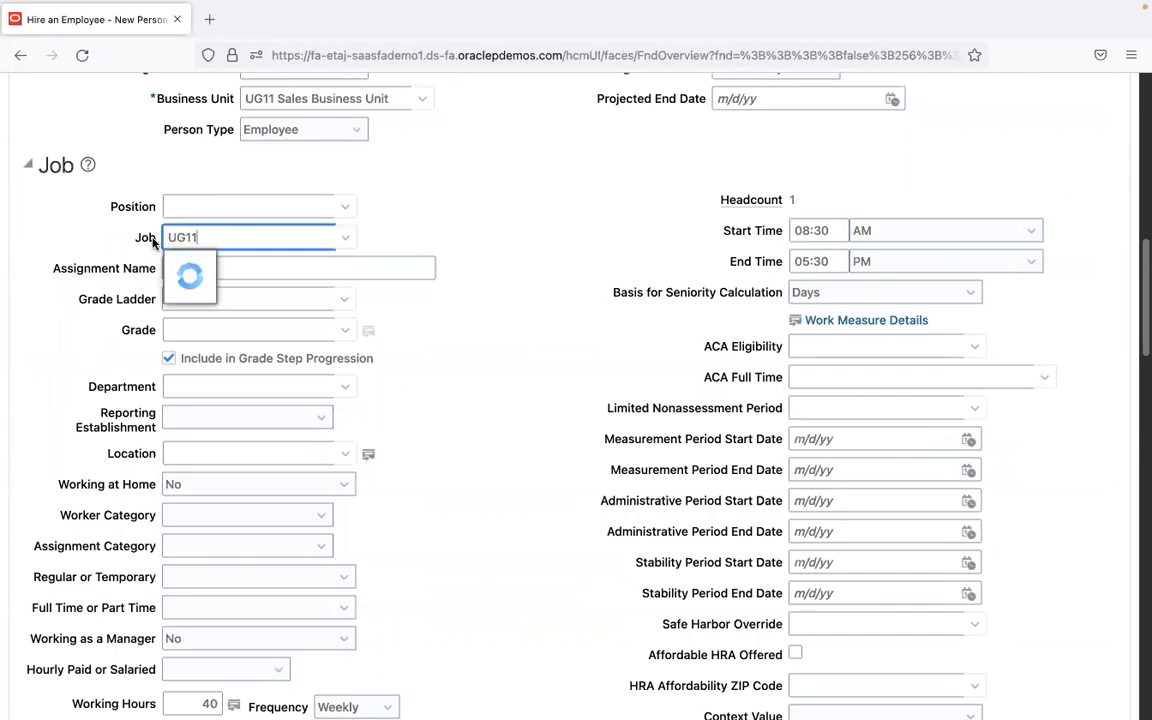
key(BackSpace)
key(BackSpace)
key(BackSpace)
key(BackSpace)
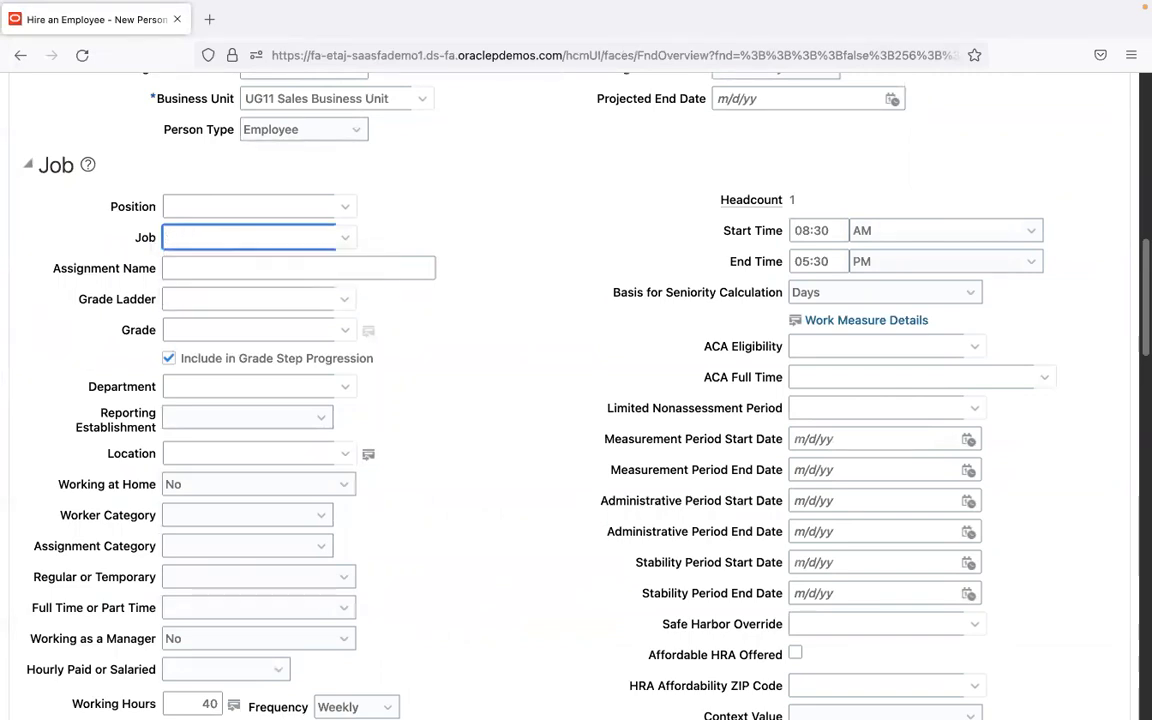
Step: Look up "UG11" values for Grade and Department in the Job section and clear both fields
click(200, 331)
text(UG11)
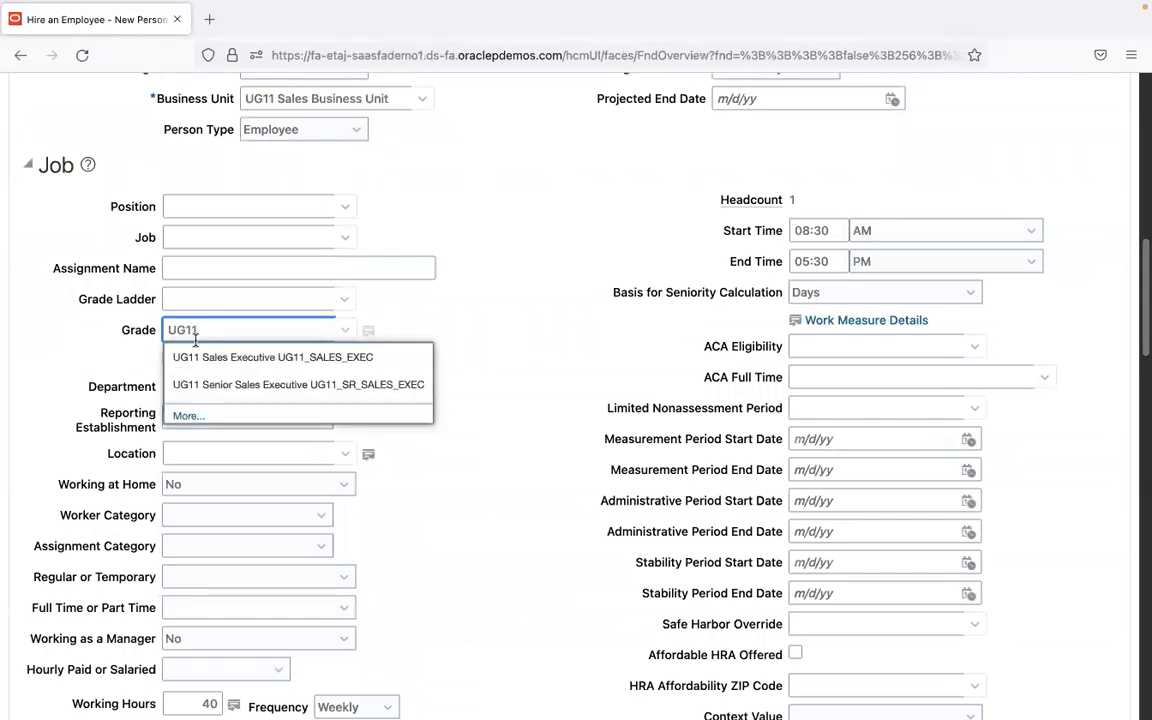
click(122, 388)
click(168, 388)
text(UG11)
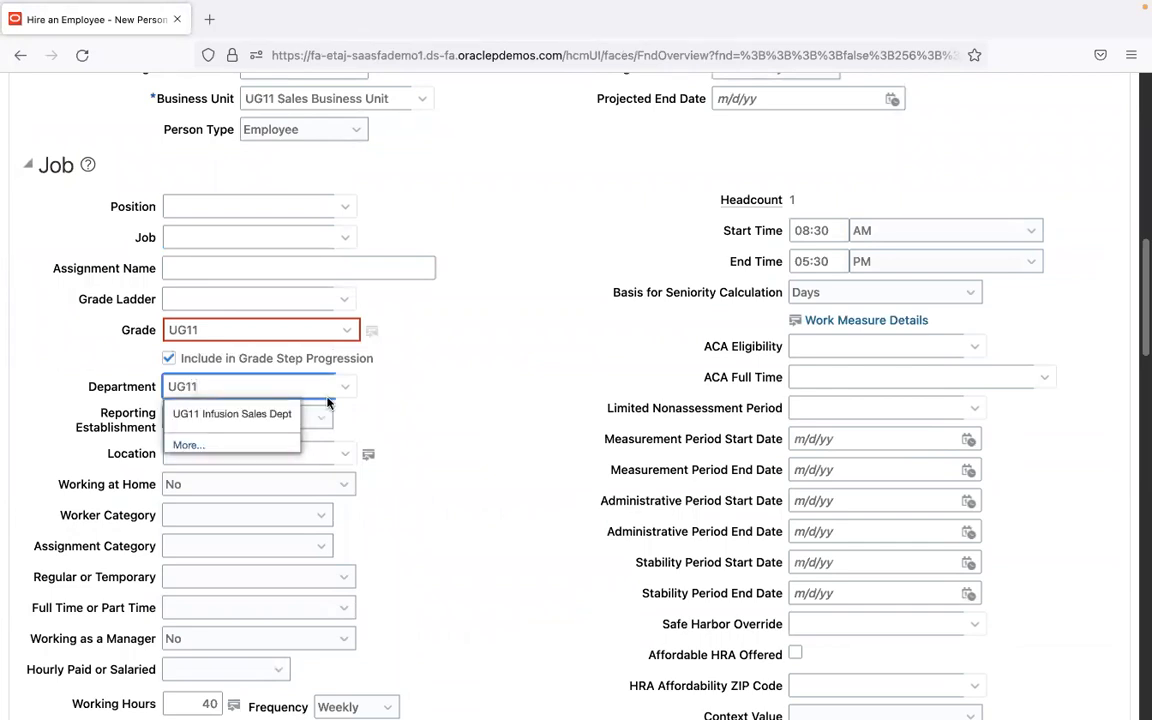
key(BackSpace)
key(BackSpace)
key(BackSpace)
key(BackSpace)
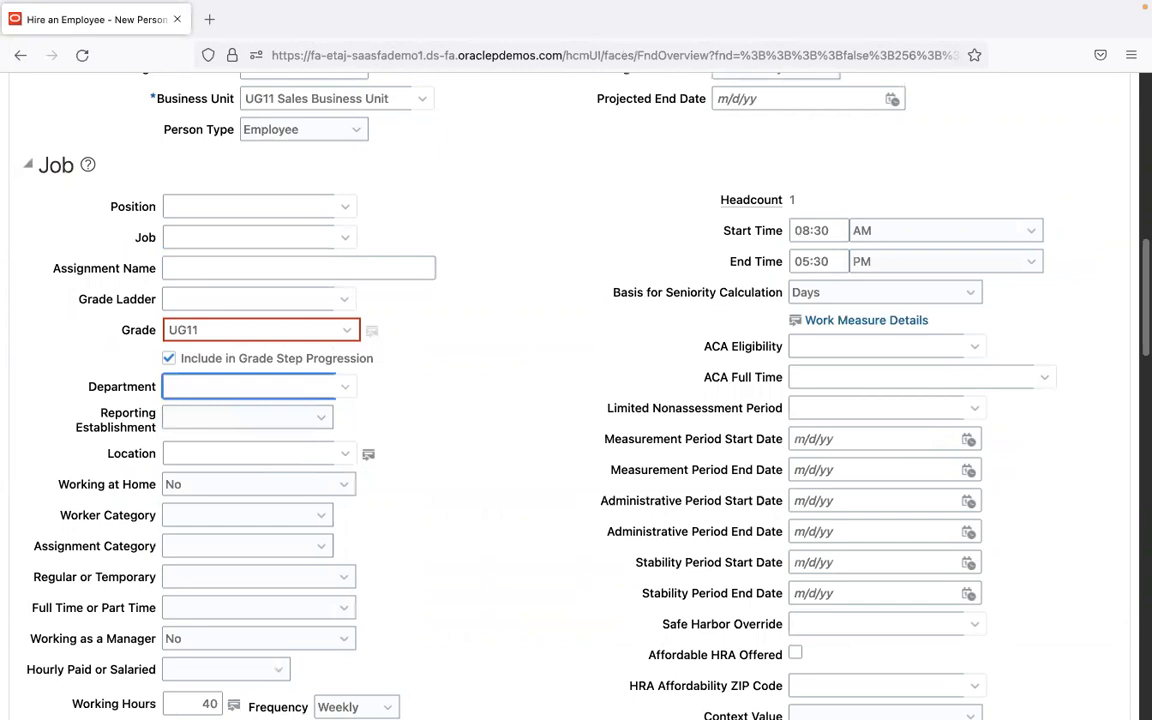
click(257, 329)
key(BackSpace)
key(BackSpace)
key(BackSpace)
key(BackSpace)
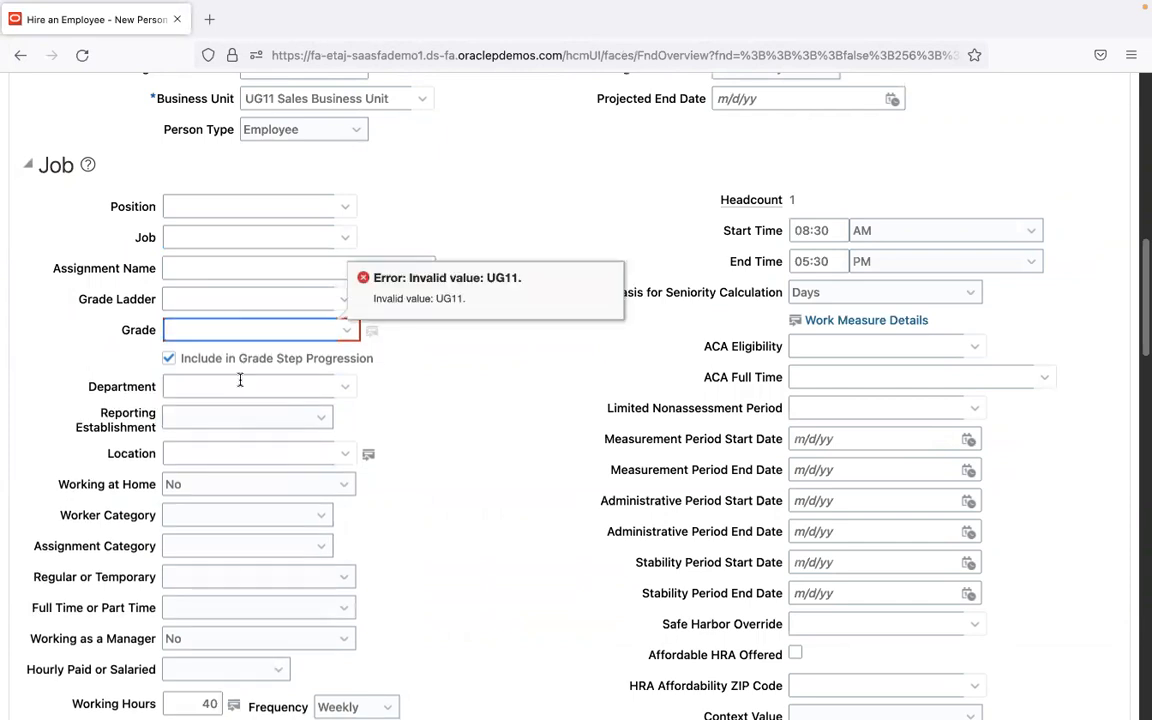
Step: Search the Location field for "UG11" and clear the entry
click(209, 450)
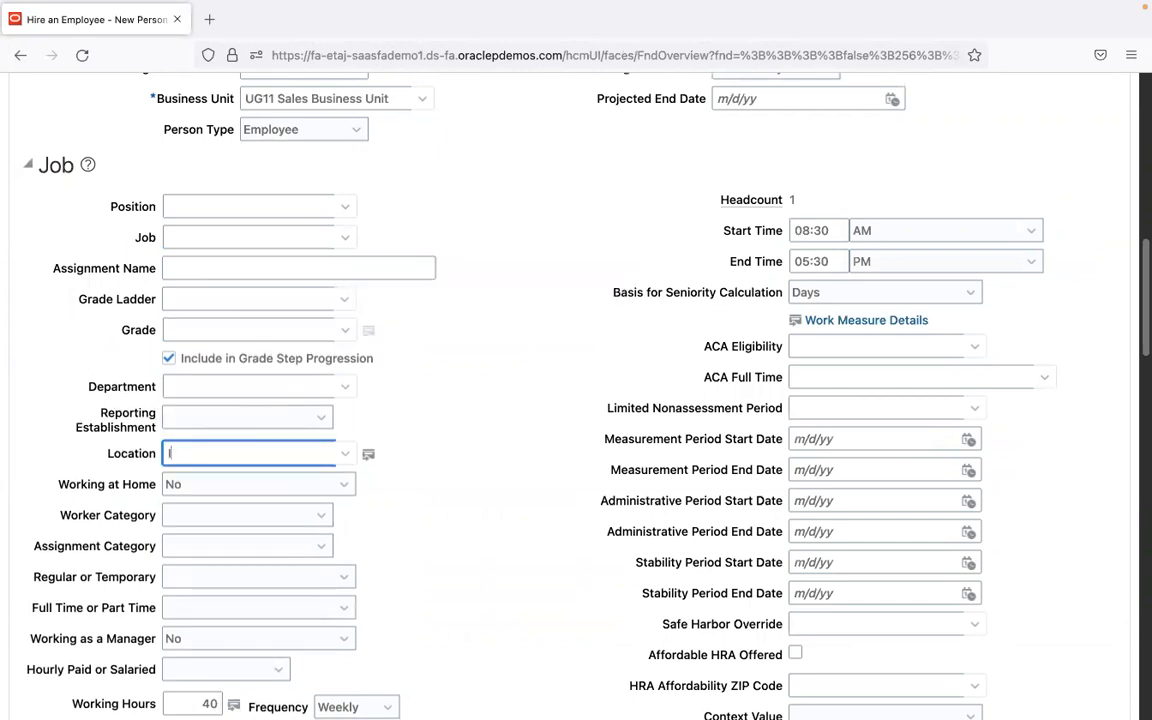
text(UG11)
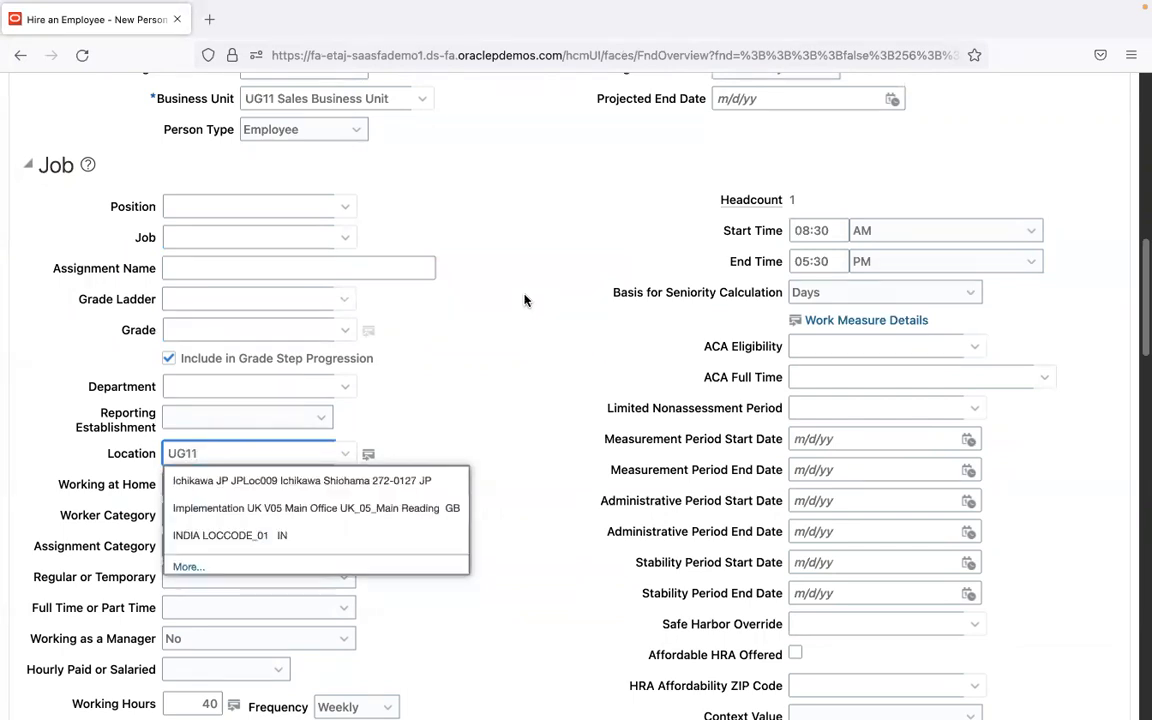
double_click(183, 454)
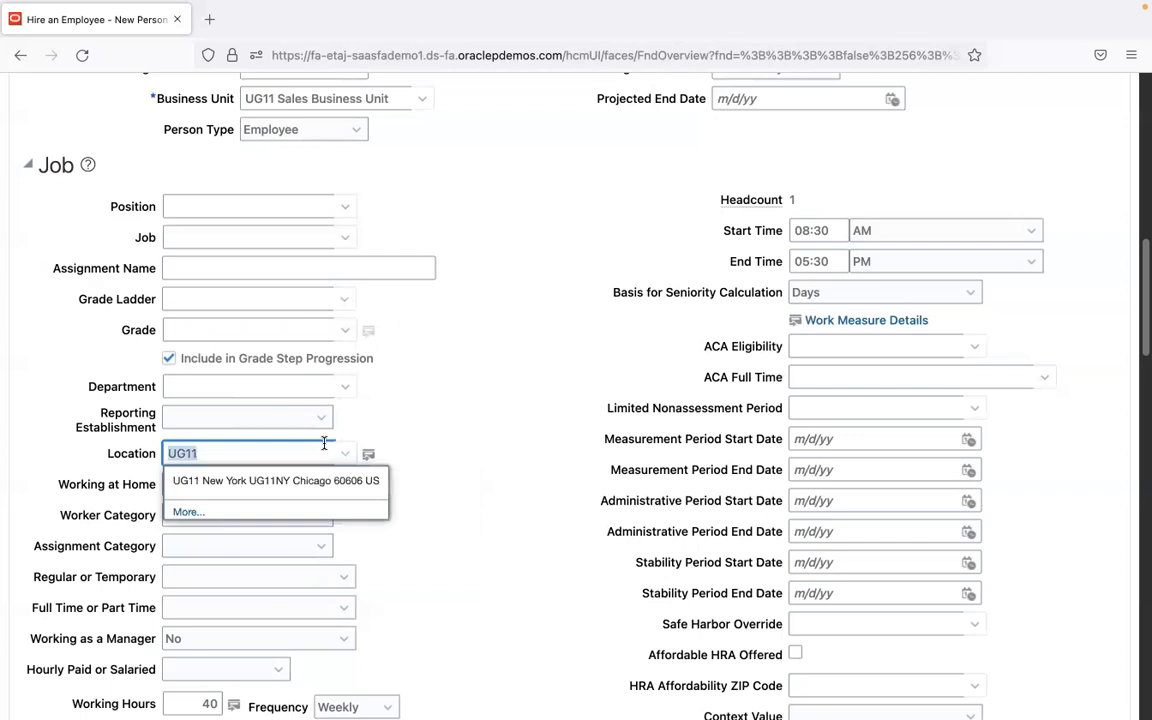
key(BackSpace)
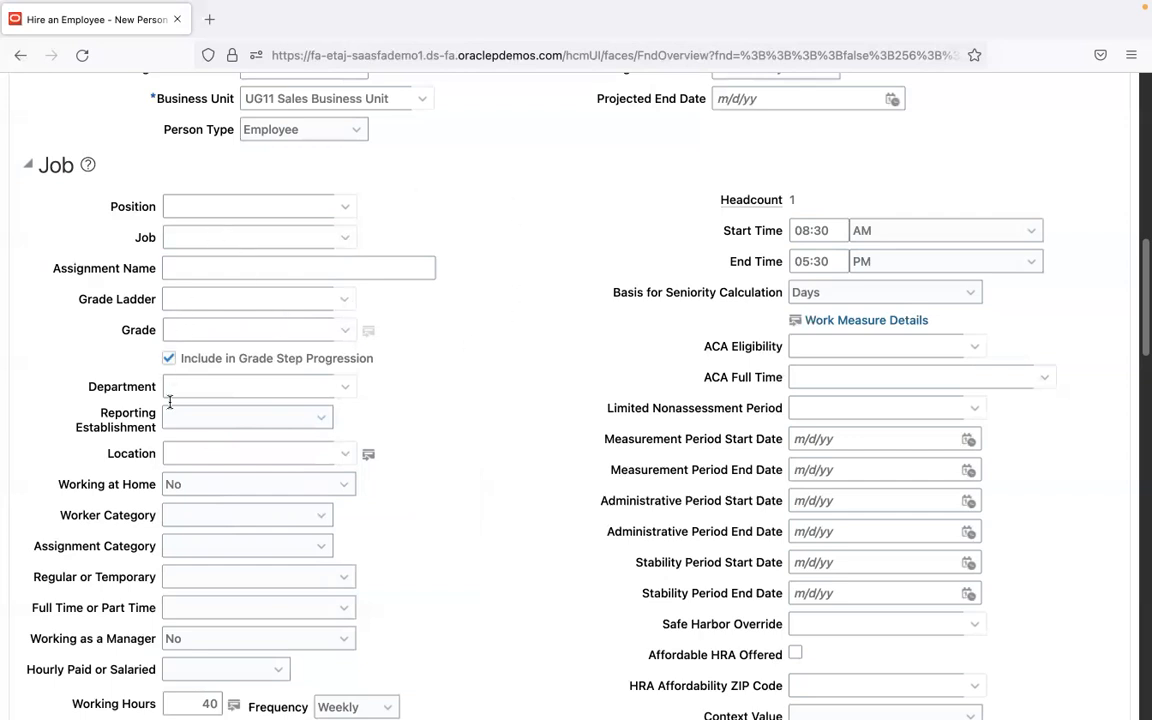
Step: Change the assignment's business unit to US1 Business Unit
click(359, 97)
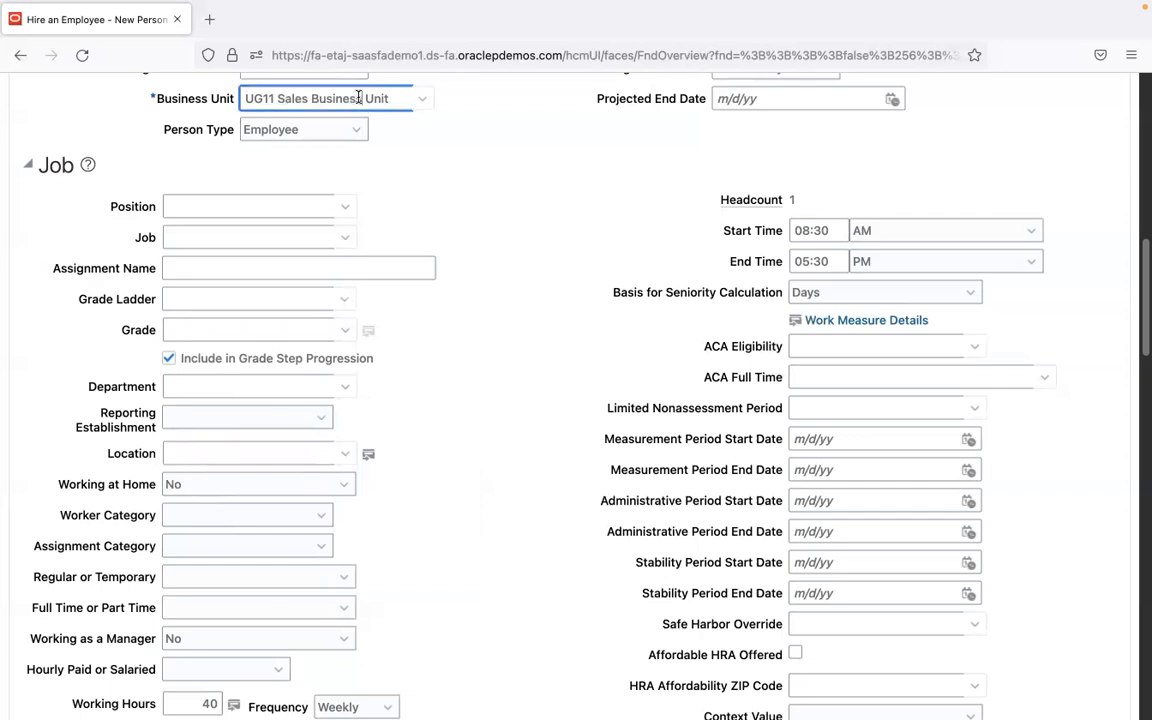
triple_click(359, 97)
text(US1)
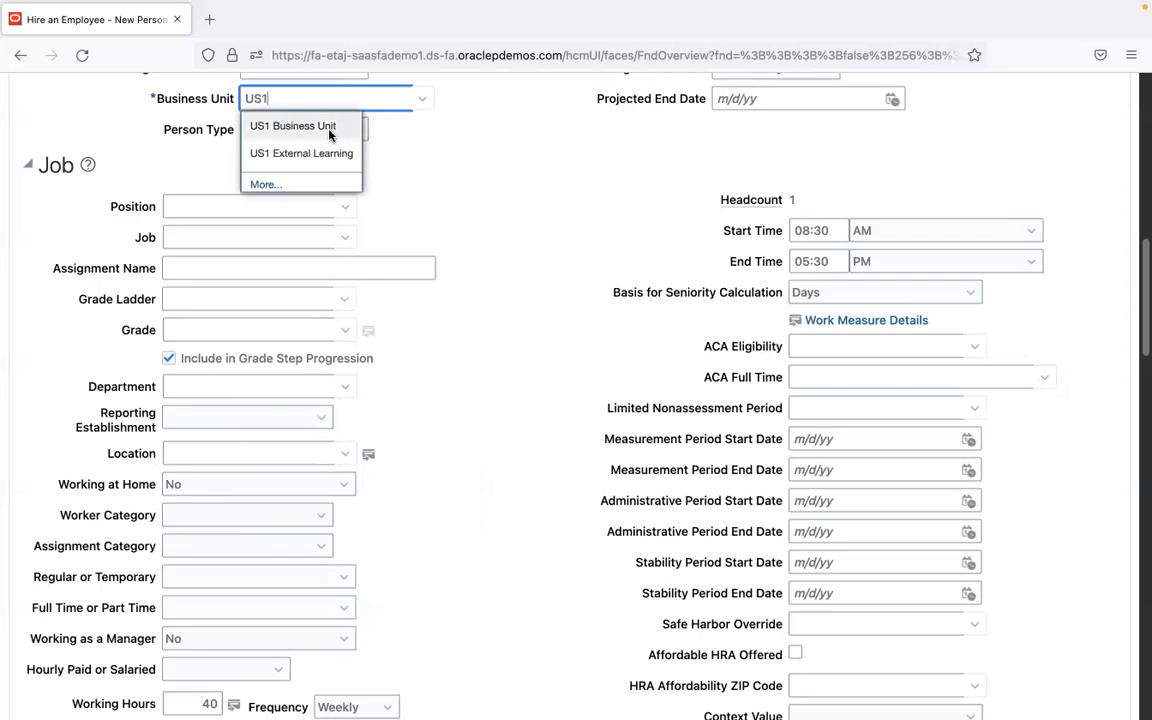
click(329, 128)
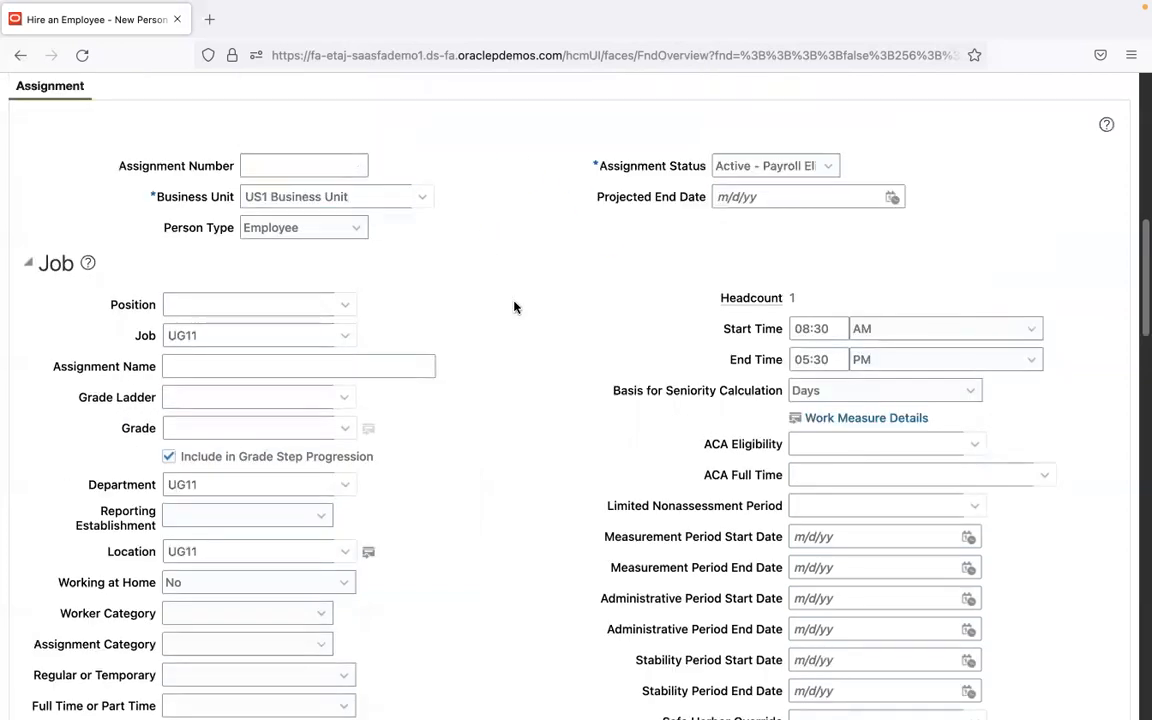
Step: Clear the leftover "UG11" entries from the Job, Department and Location fields
click(178, 337)
double_click(178, 337)
key(BackSpace)
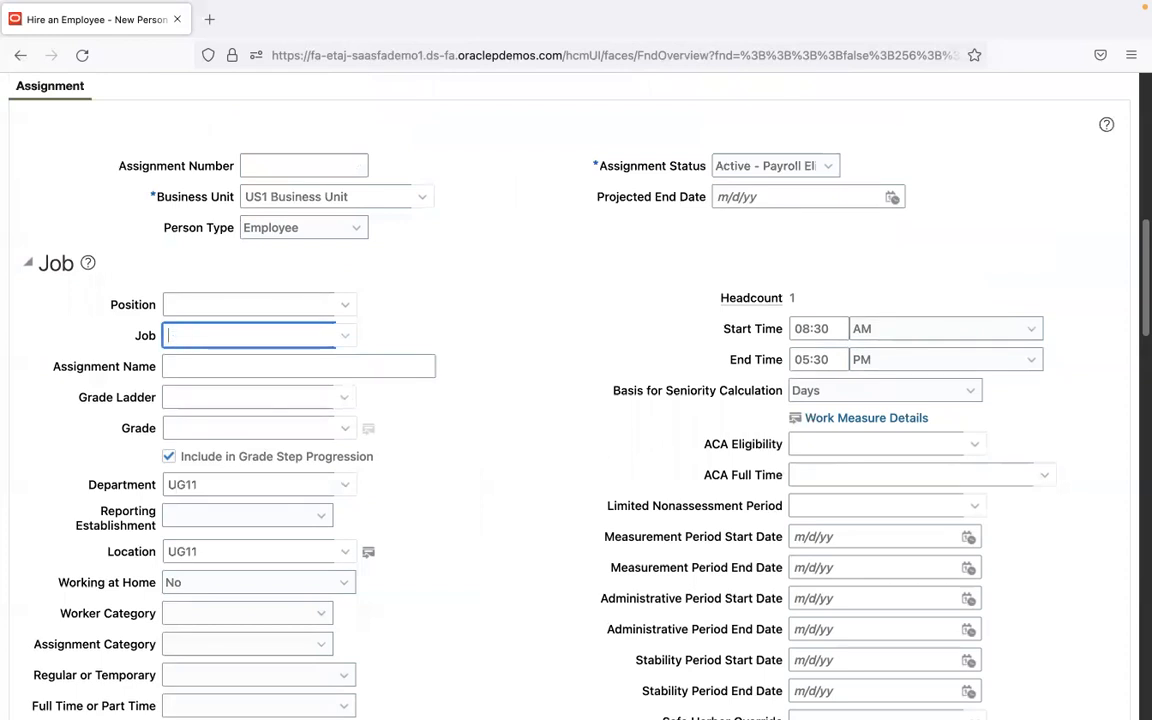
click(176, 484)
double_click(176, 484)
key(BackSpace)
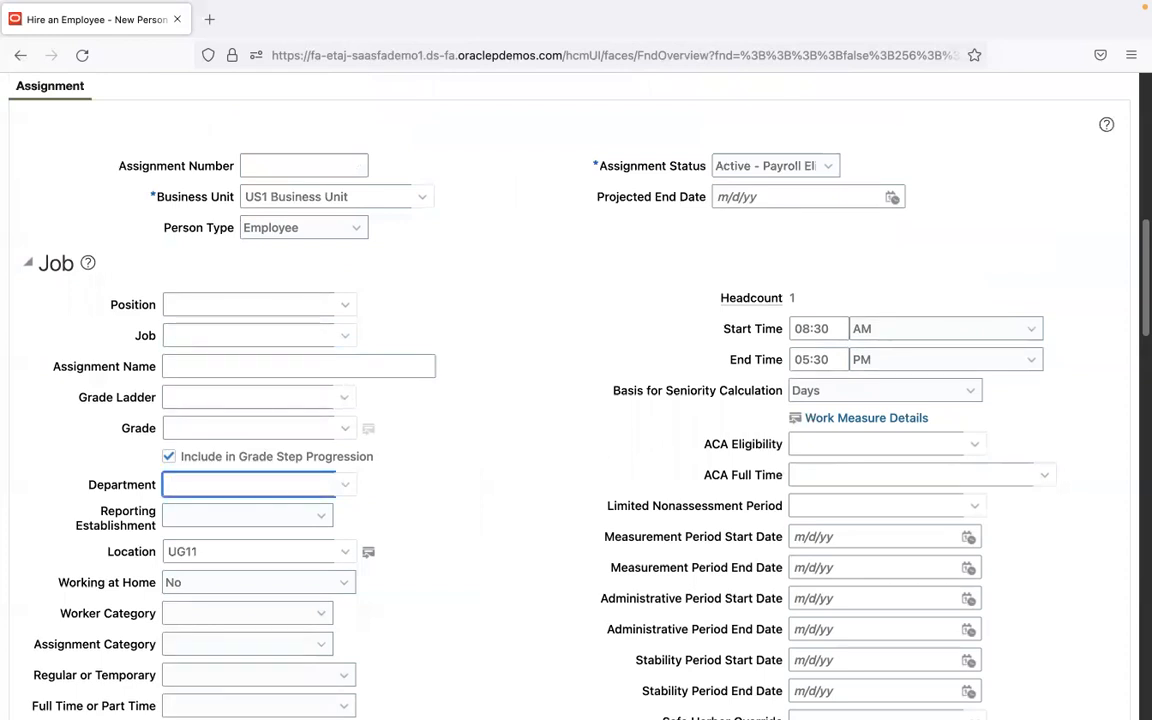
double_click(184, 551)
key(BackSpace)
click(528, 314)
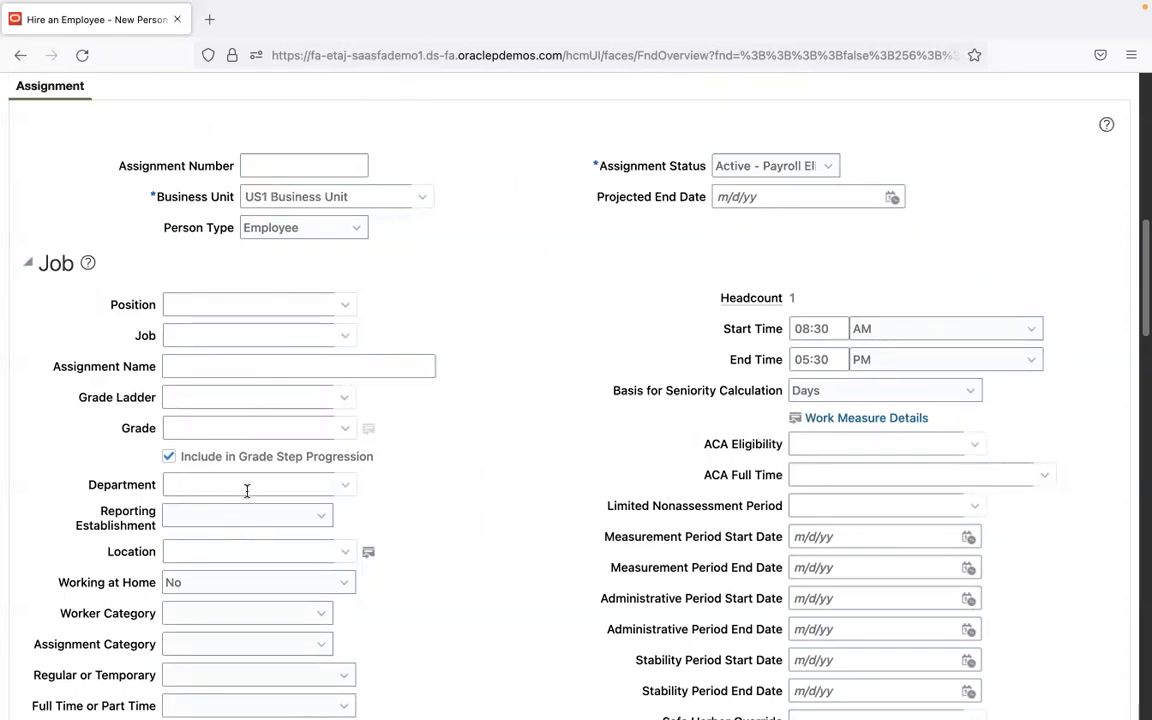
Step: Search the Job field for "UG11" under US1 Business Unit and clear the search text
click(201, 336)
text(UG11)
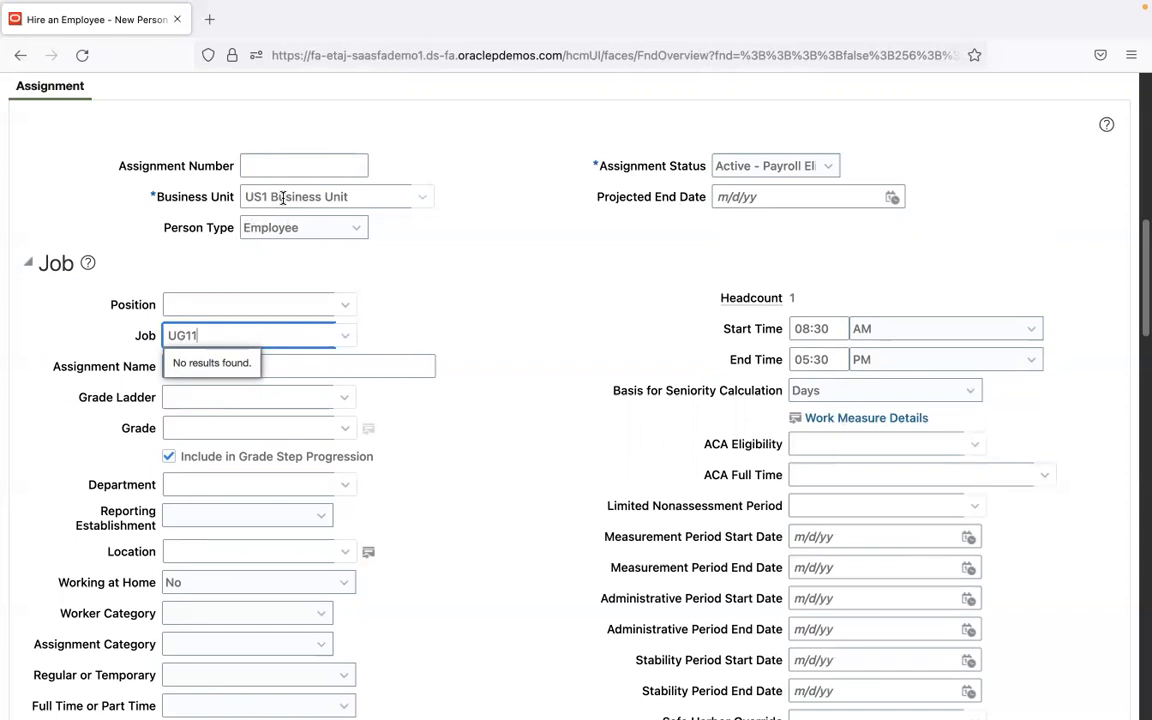
key(BackSpace)
key(BackSpace)
key(BackSpace)
key(BackSpace)
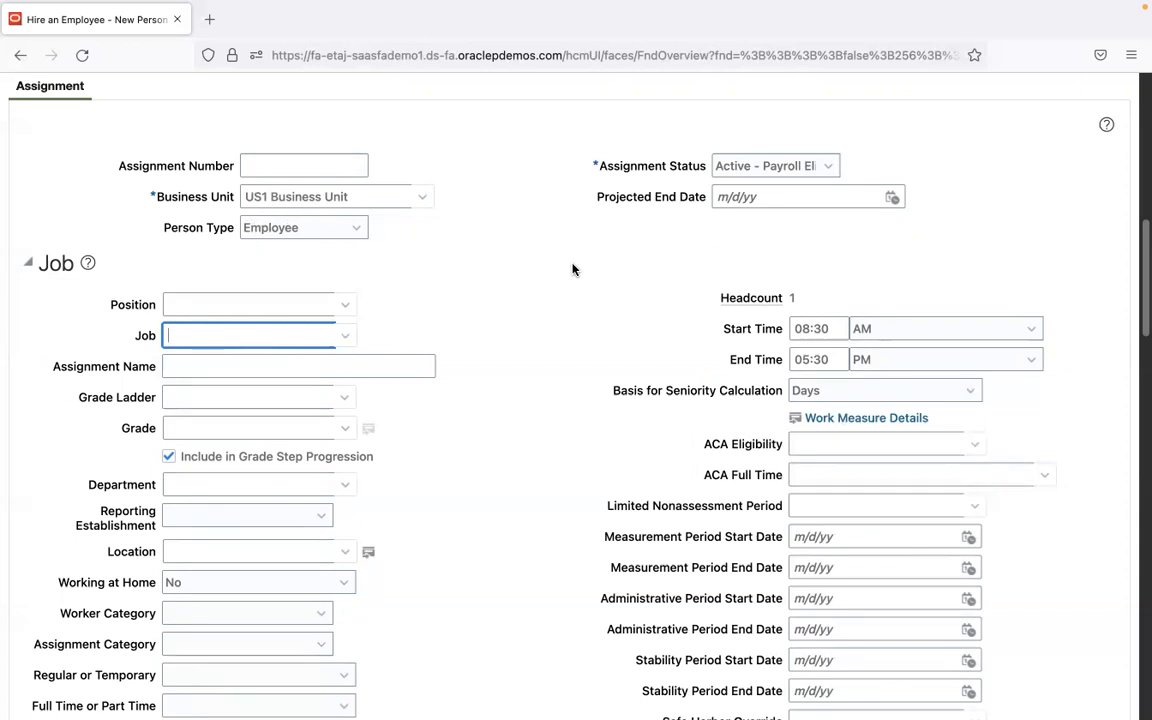
Step: Set the assignment's business unit back to UG11 Sales Business Unit
click(372, 199)
triple_click(372, 199)
text(UG11)
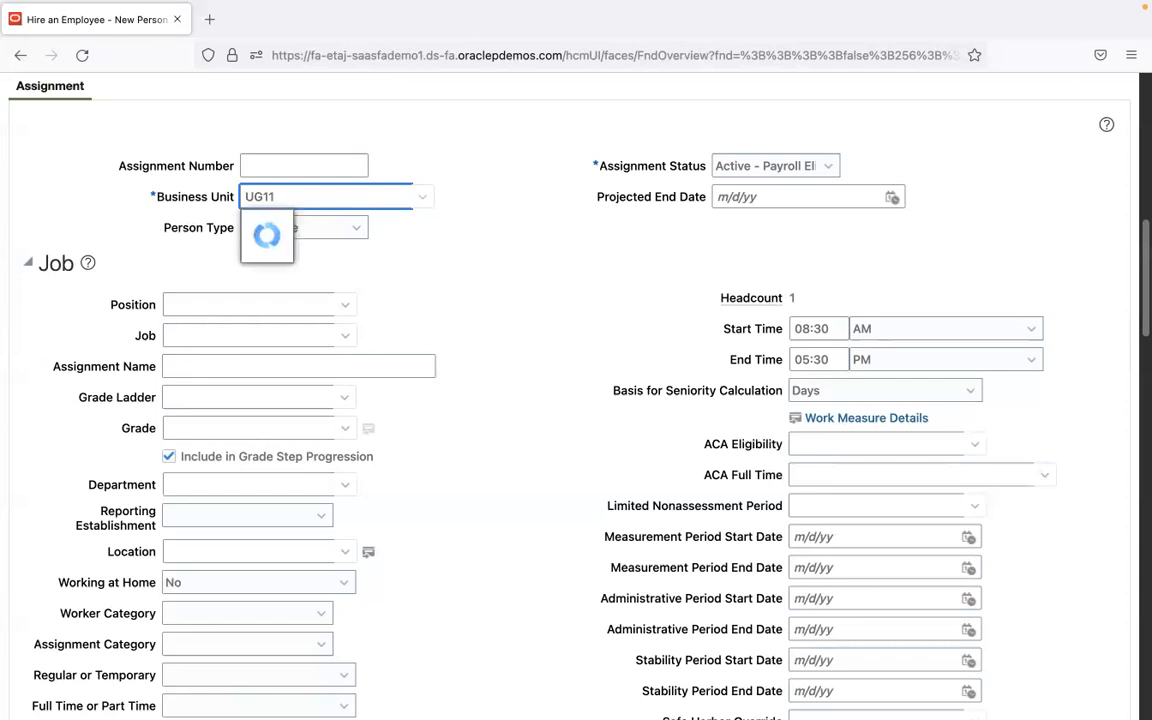
click(399, 224)
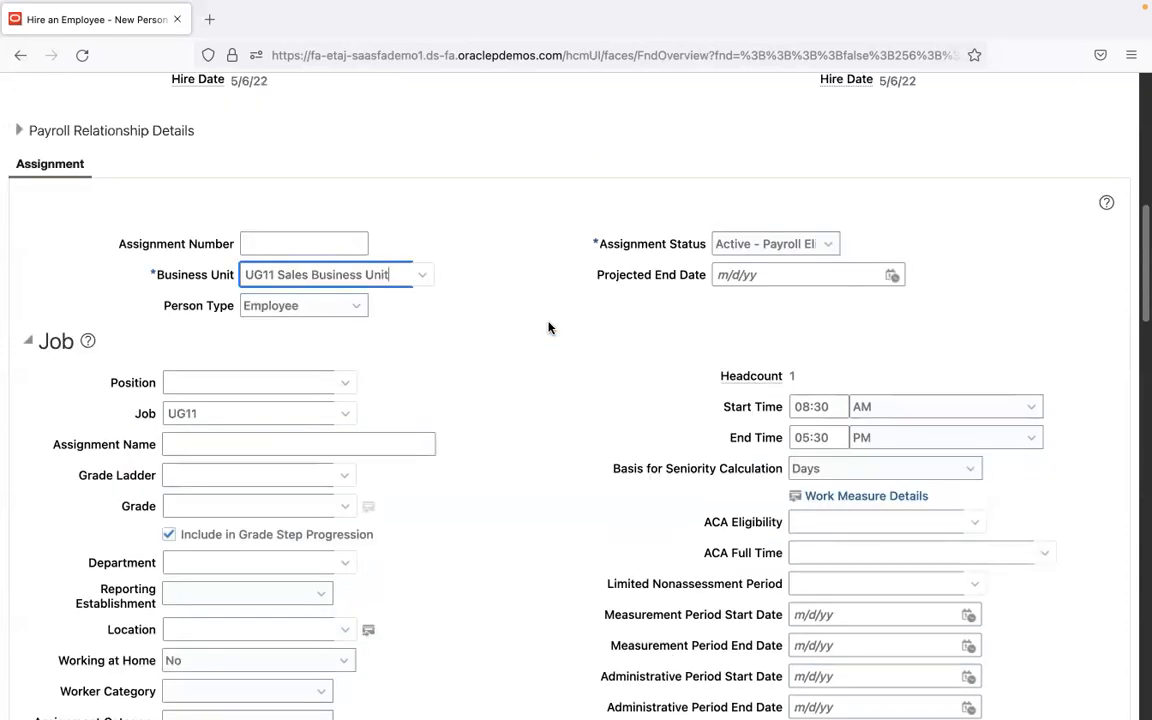
Step: Choose Active - Payroll Eligible as the assignment status and clear the leftover "UG11" text from the Job field
scroll(979, 162, down, 2)
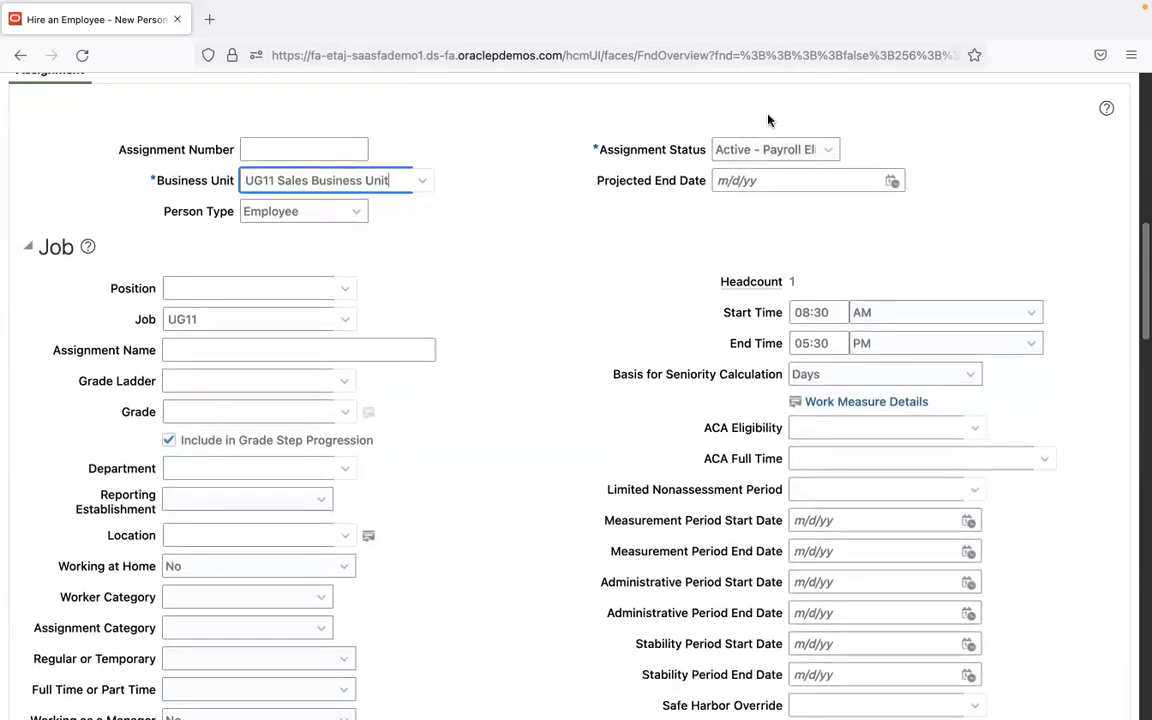
click(828, 150)
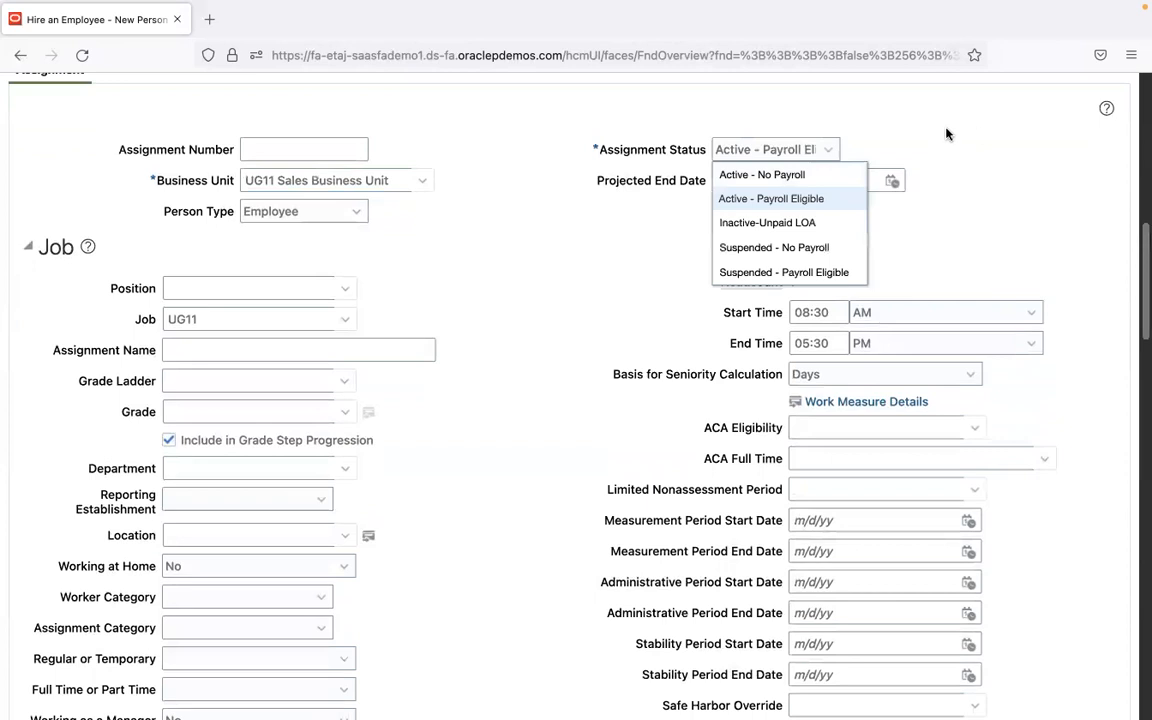
click(801, 201)
click(264, 297)
double_click(185, 319)
key(BackSpace)
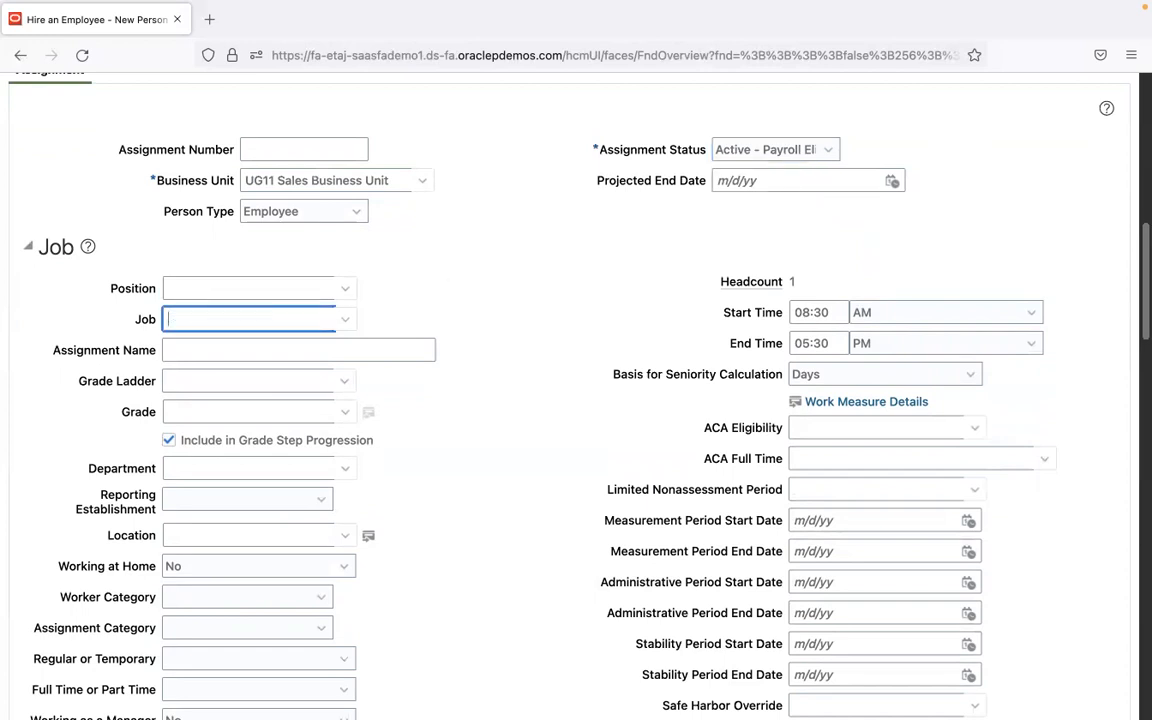
Step: Check the UG11 Sales Executive record in the Manage Positions page and set the assignment's Position to UG11 Sales Executive
click(200, 295)
key(ctrl+Right)
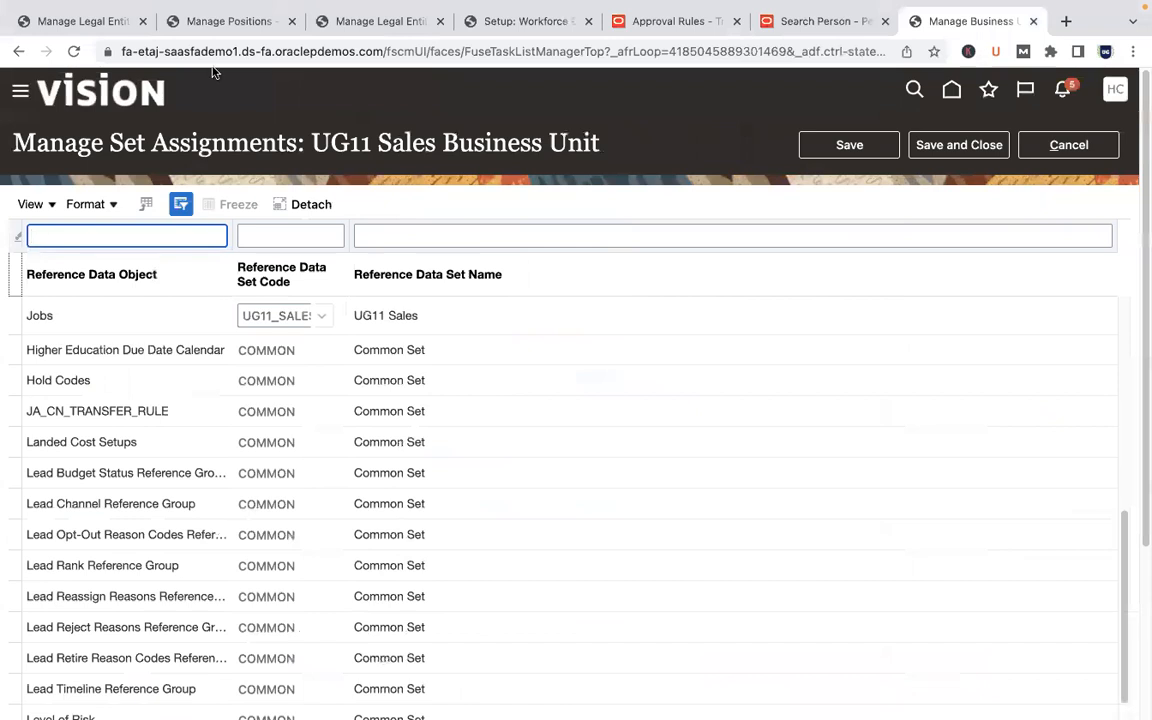
click(112, 24)
click(228, 21)
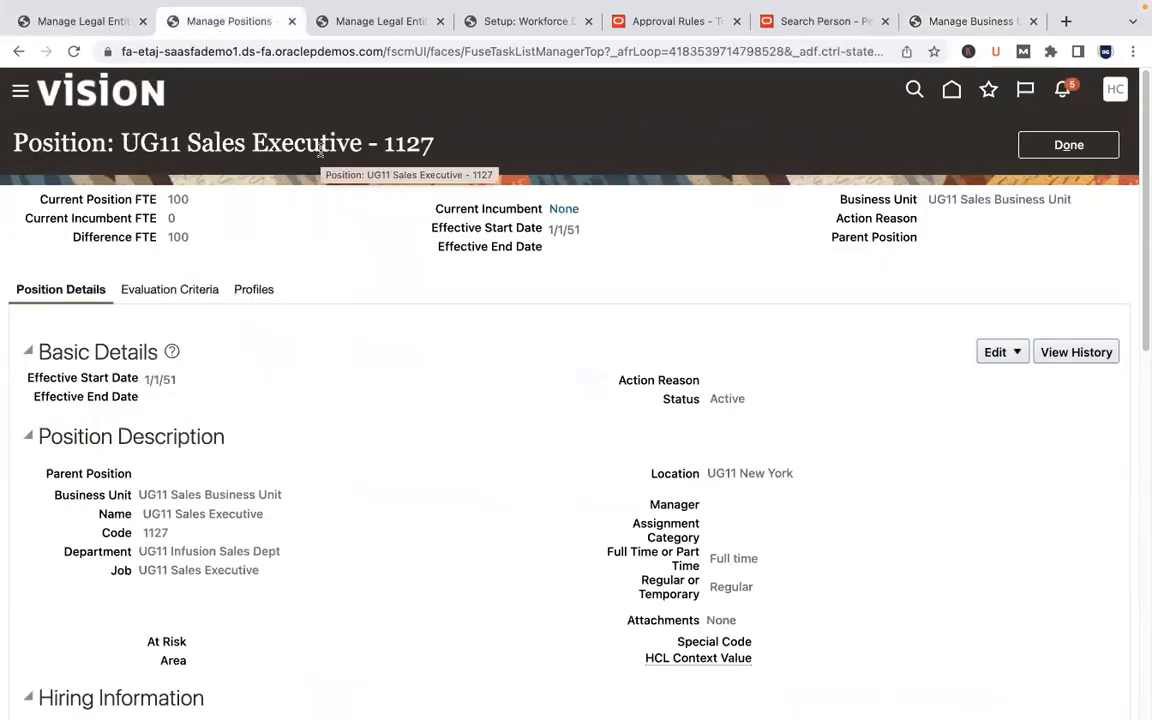
scroll(411, 386, down, 4)
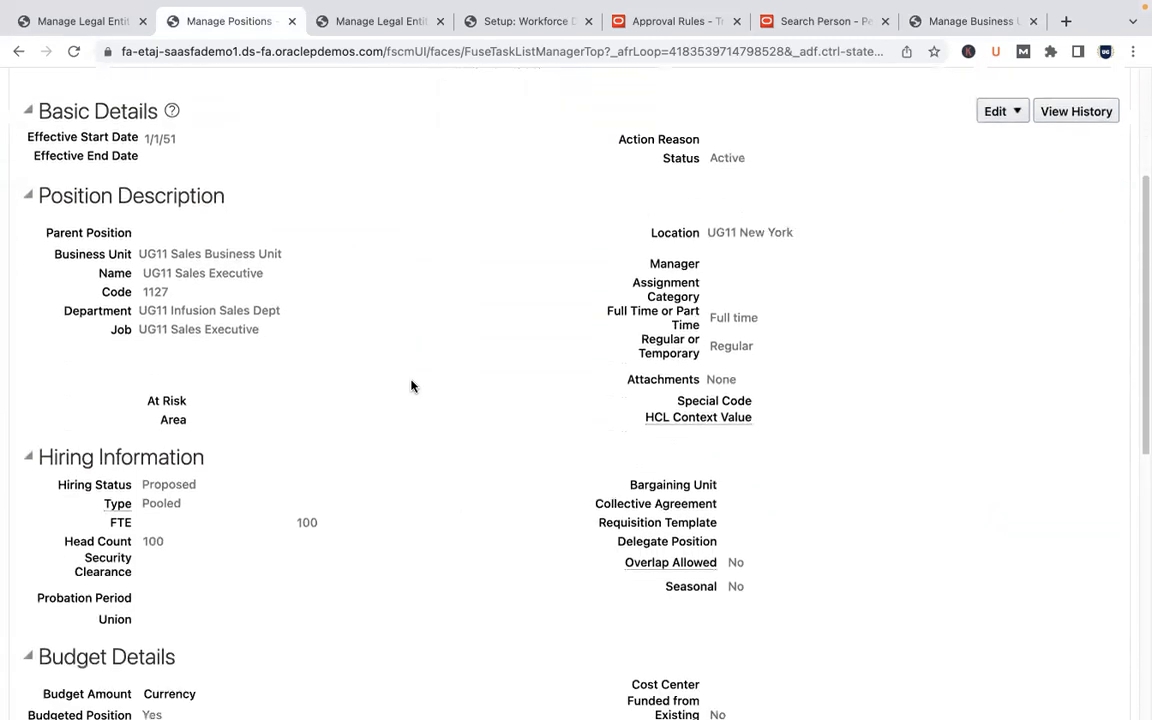
key(super+Tab)
text(UG1)
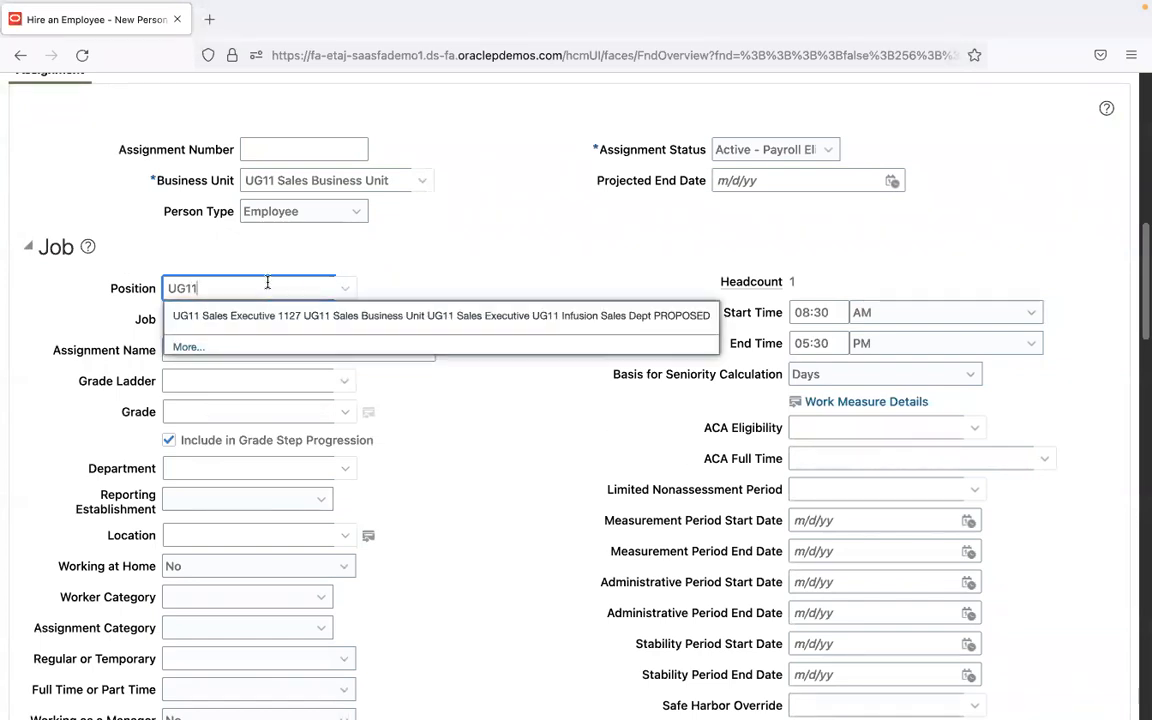
click(268, 310)
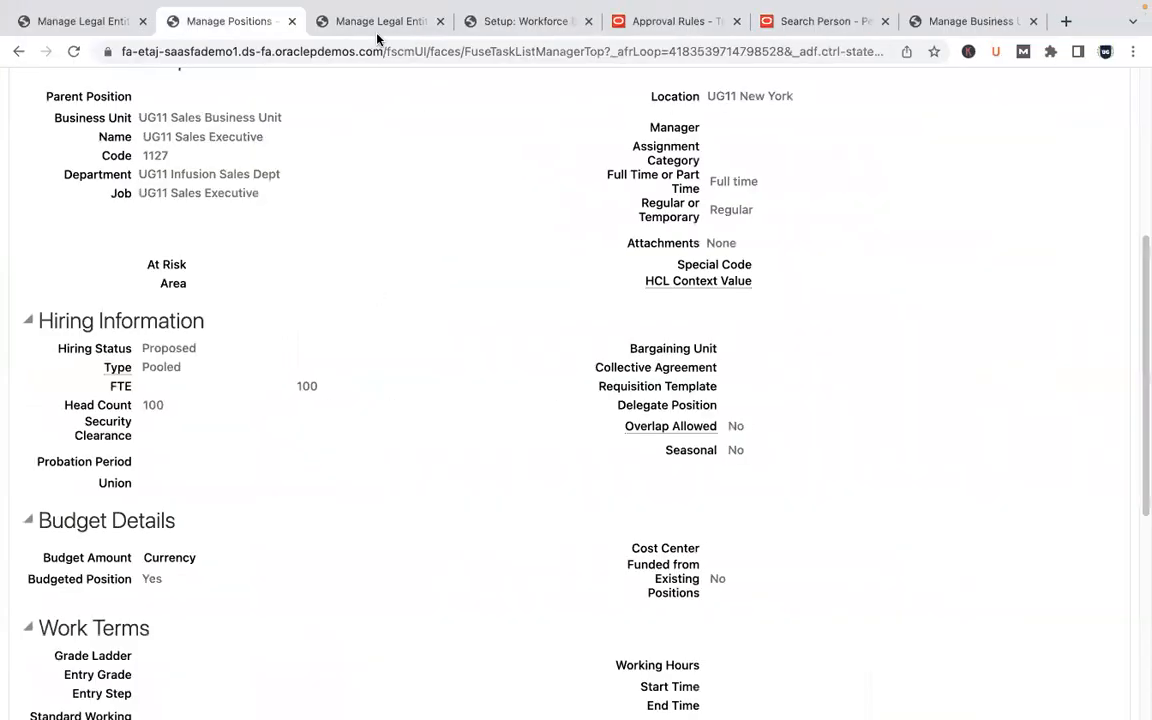
Step: Review the Position Synchronization configuration of UG11 InFusion Legal Entity alongside the UG11 Sales Executive position record
click(378, 24)
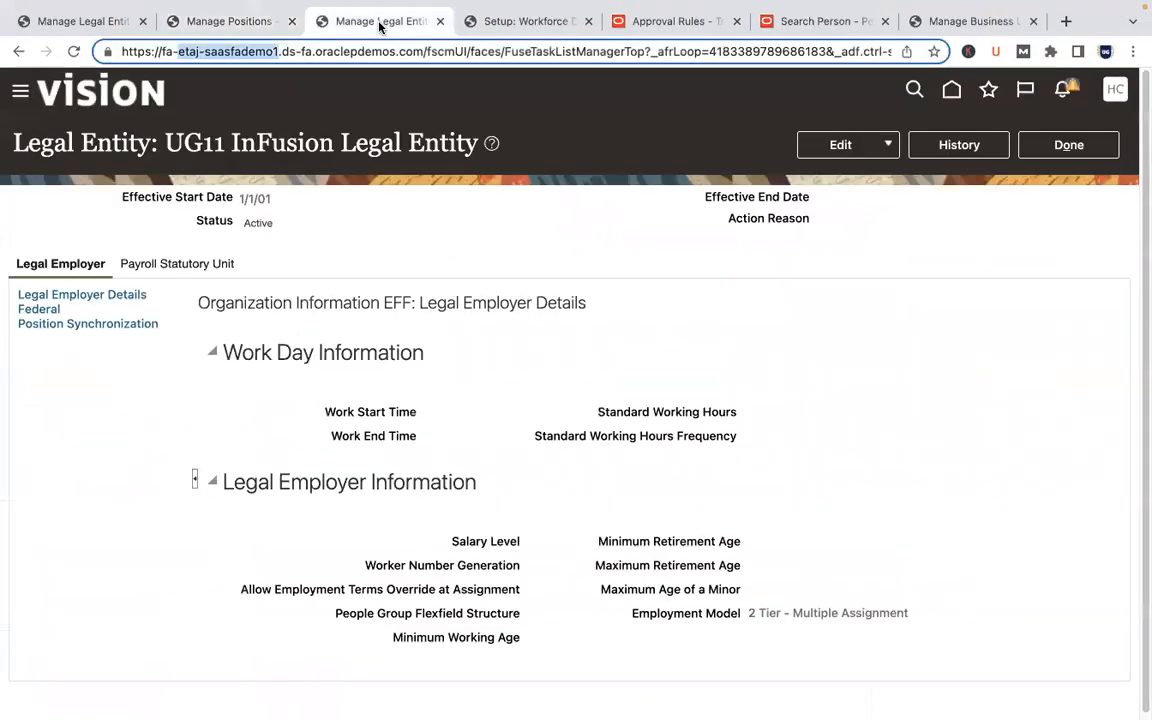
click(139, 329)
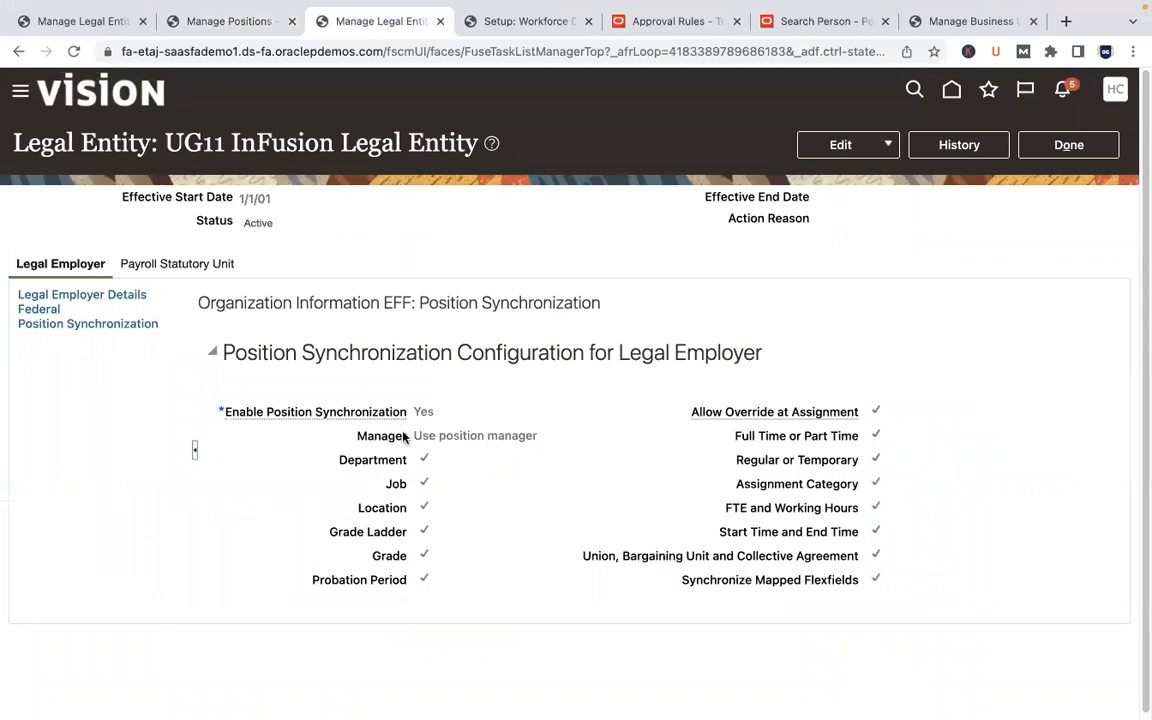
click(205, 24)
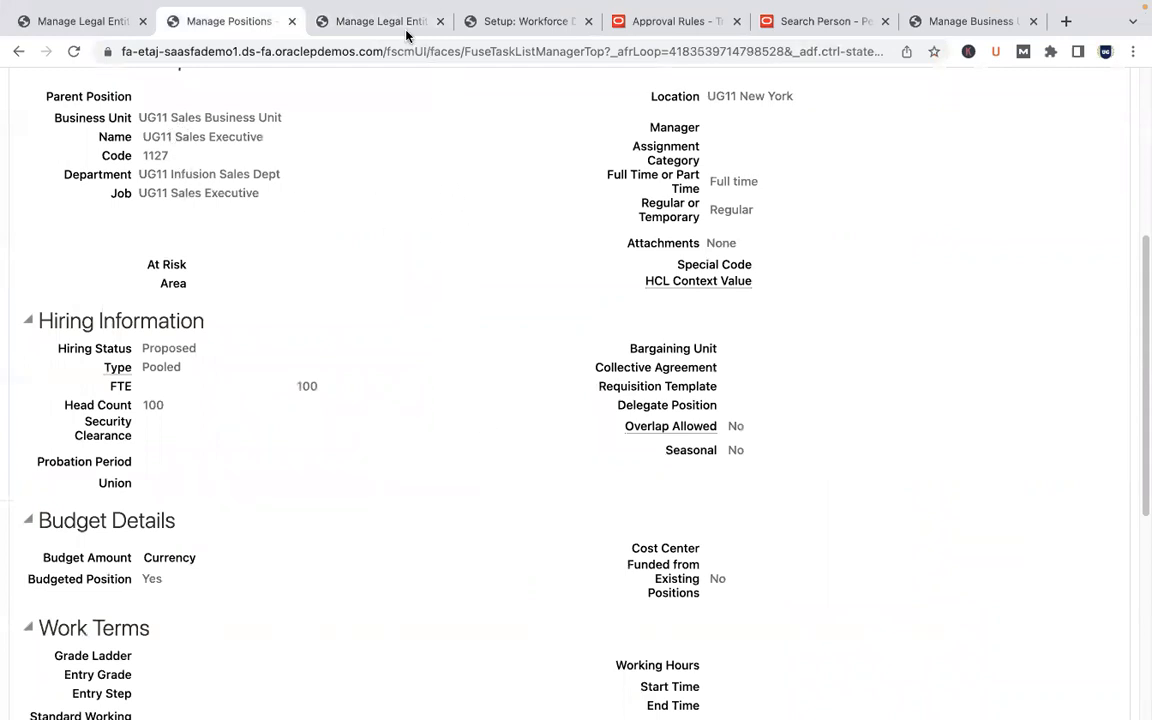
click(360, 24)
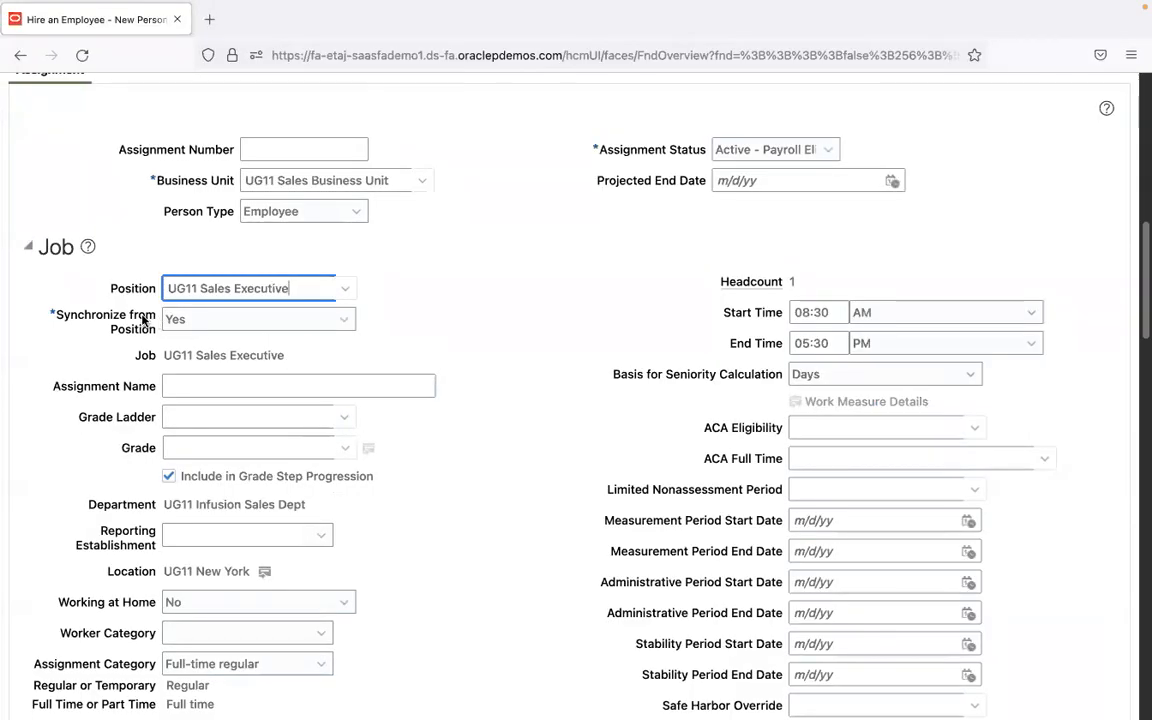
Step: Set Synchronize from Position to No on the assignment and accept making the synchronized attributes editable
click(335, 322)
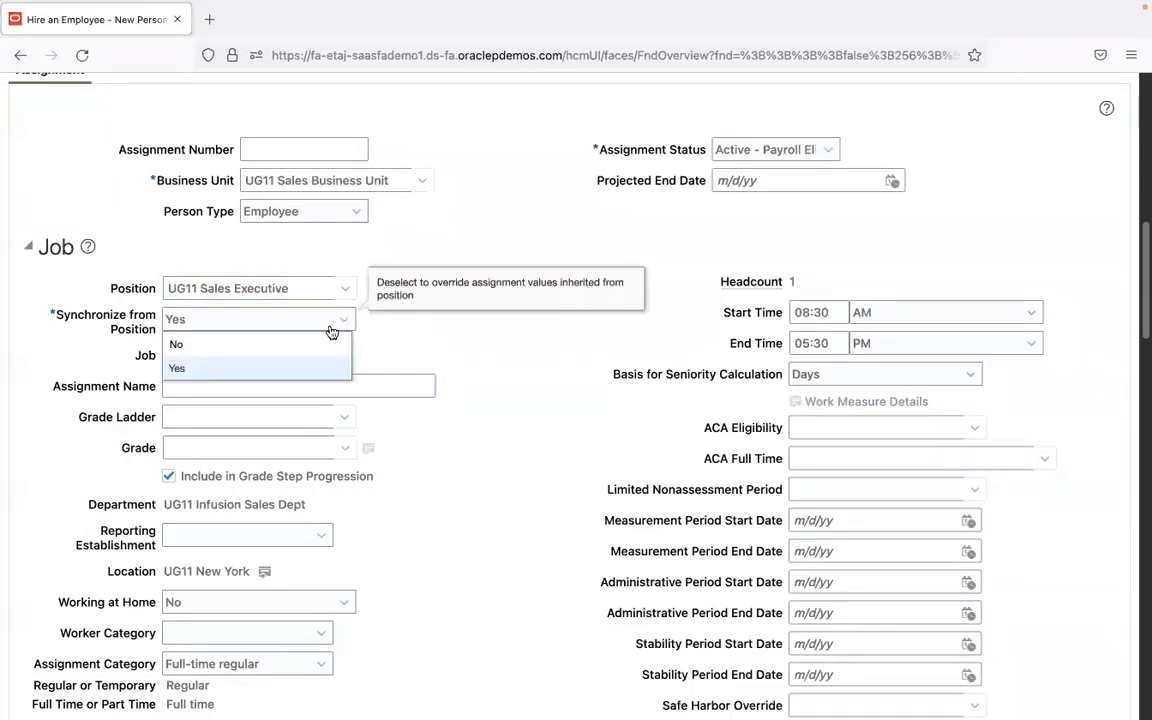
click(478, 368)
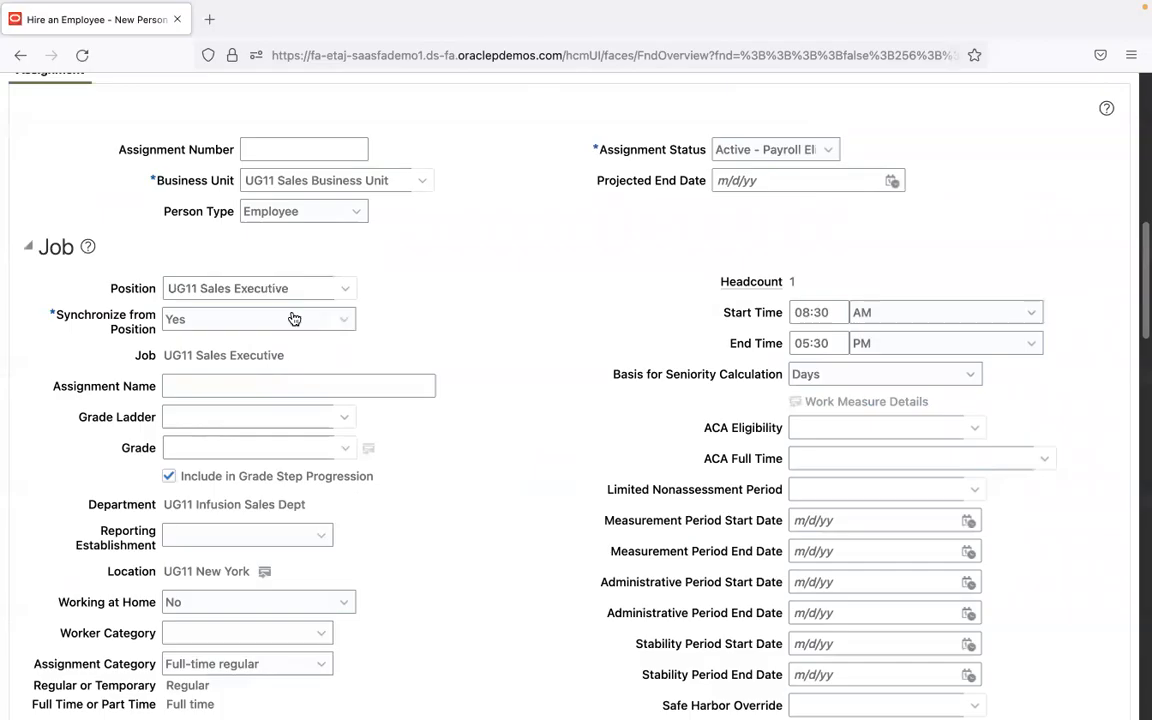
click(317, 323)
click(292, 345)
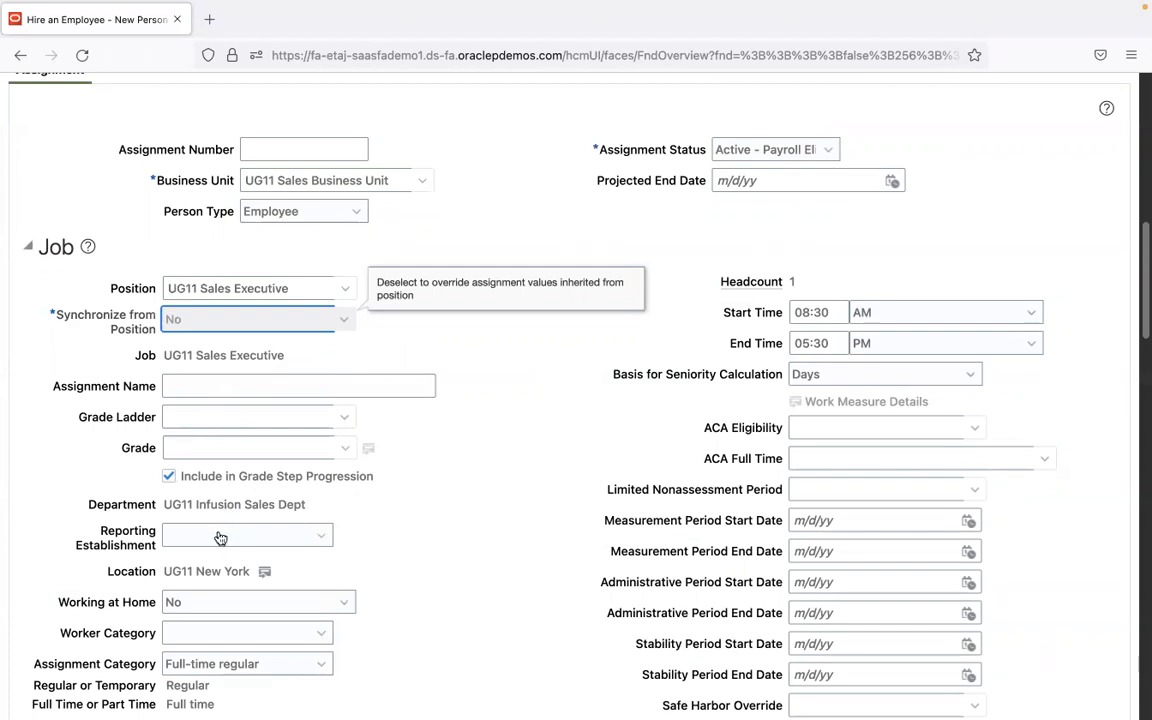
click(218, 572)
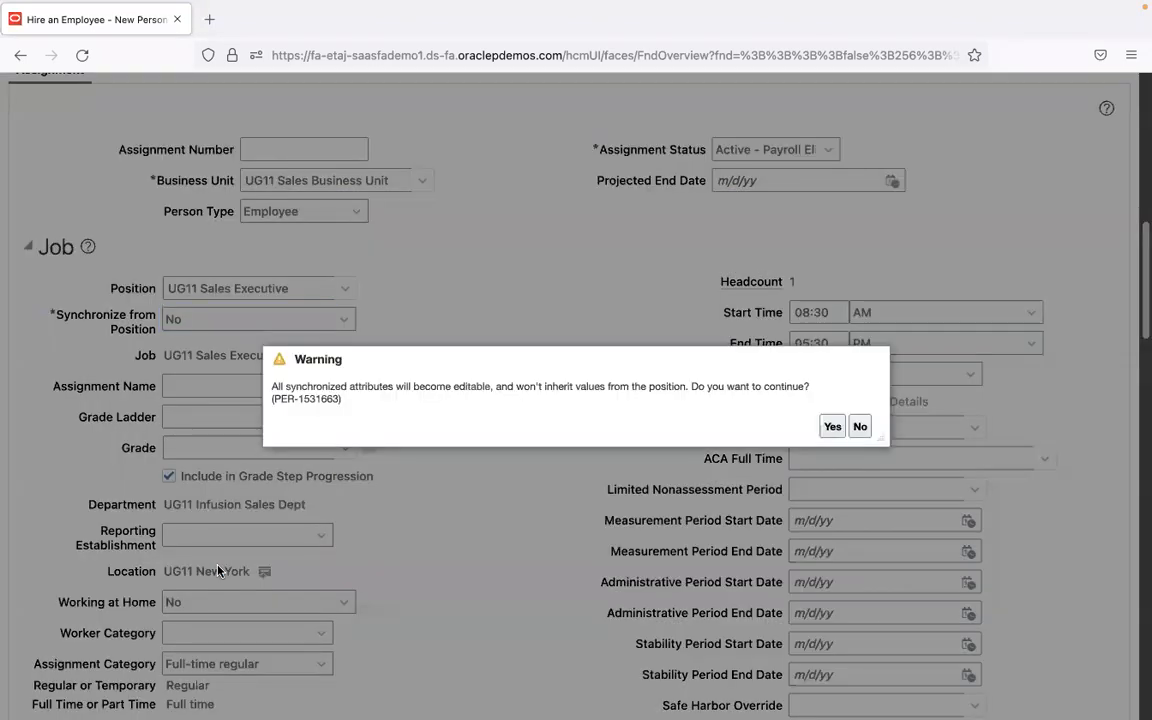
click(831, 427)
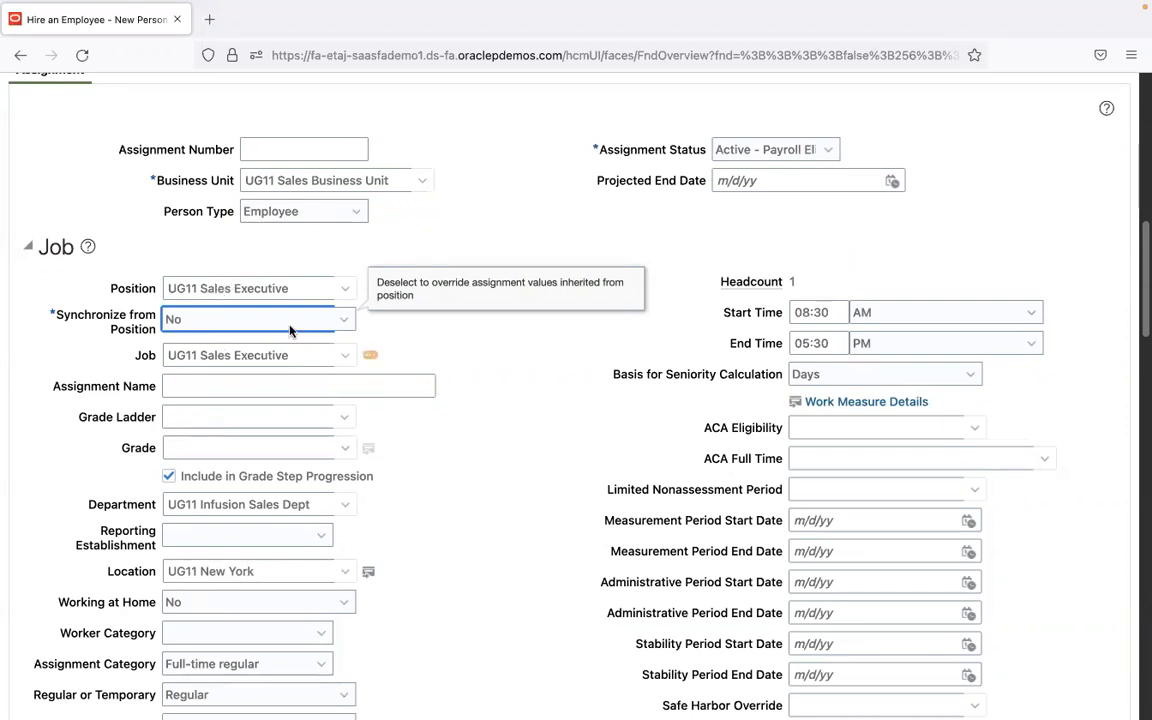
Step: Set Synchronize from Position back to Yes and accept overriding the attributes with the position's values
click(344, 331)
click(302, 366)
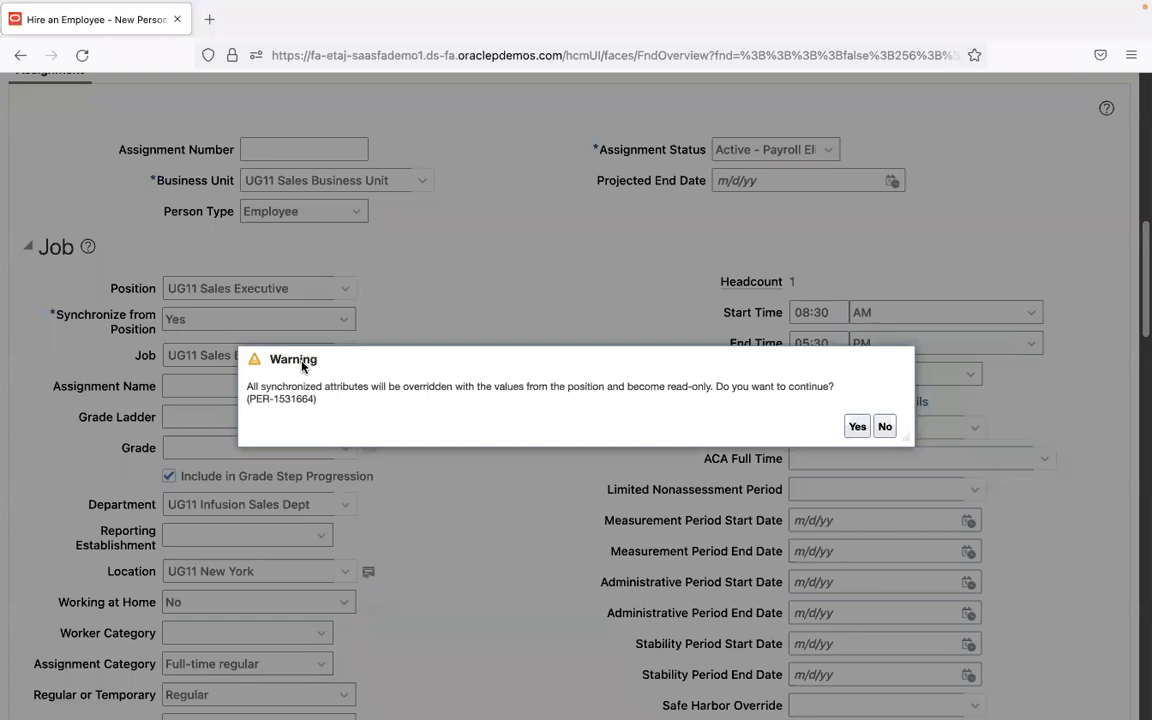
click(857, 427)
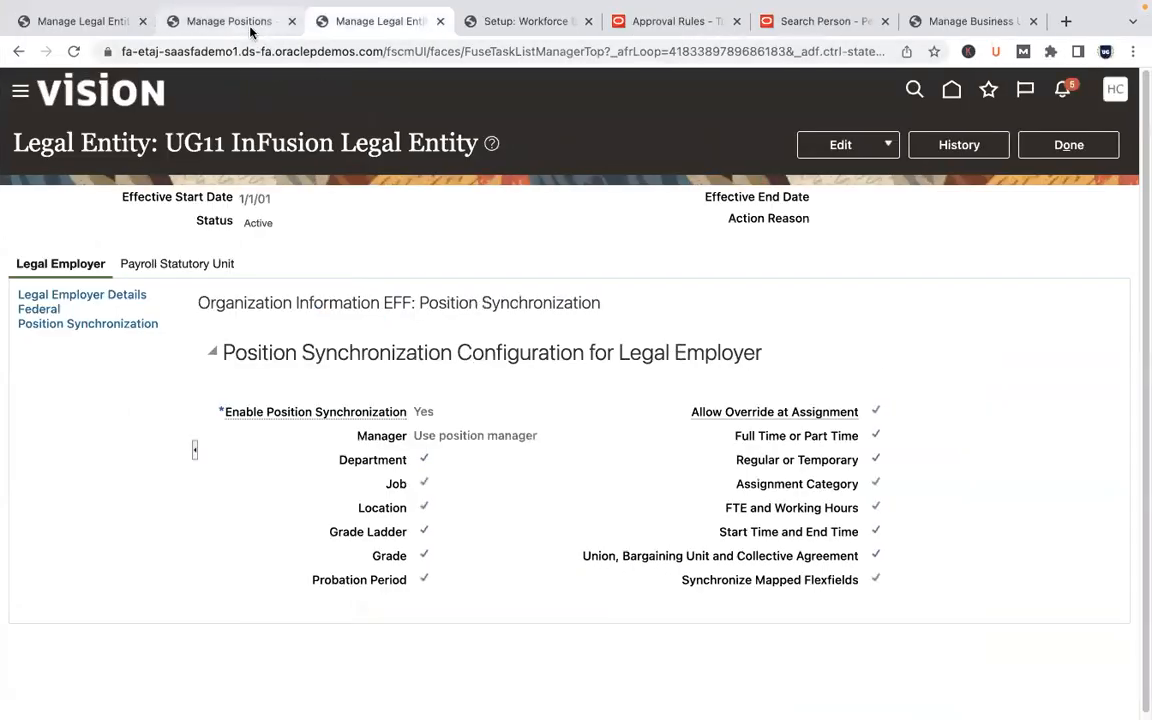
Step: Review the UG11 Sales Executive position's business unit, department, job and location in the Manage Positions page
click(215, 21)
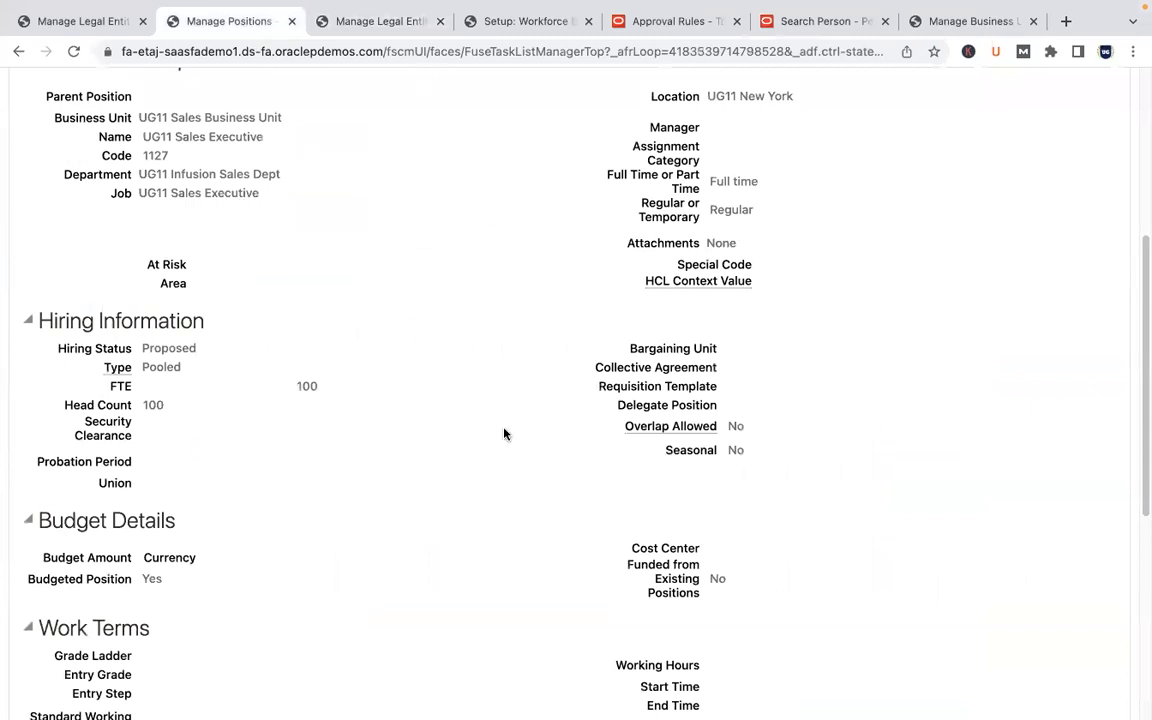
drag(1141, 320, 1140, 170)
mouse_move(740, 445)
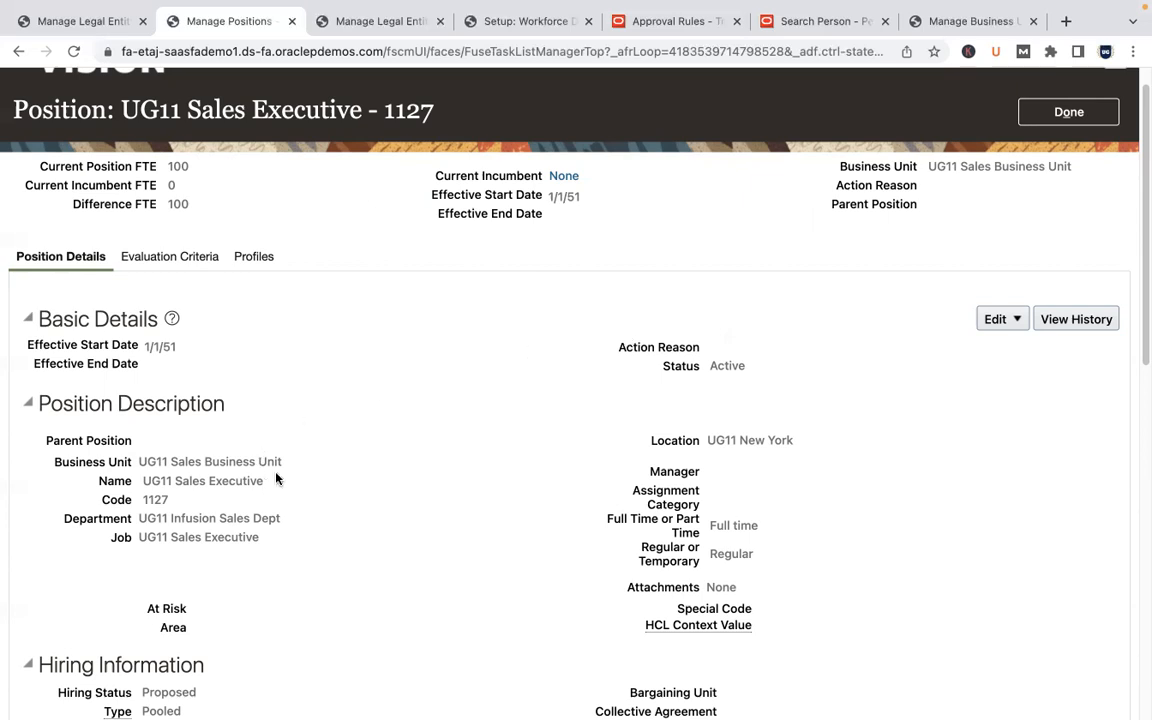
mouse_move(697, 440)
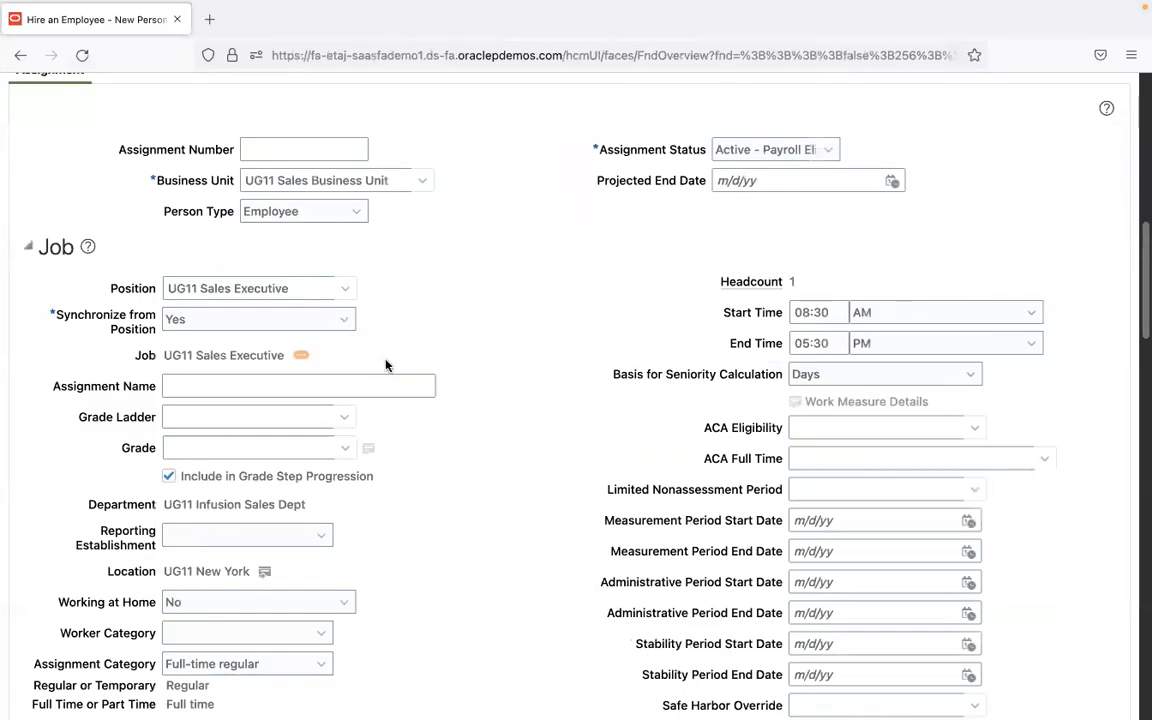
Step: Set the assignment's Grade to UG11 Sales Executive
drag(1141, 257, 1141, 296)
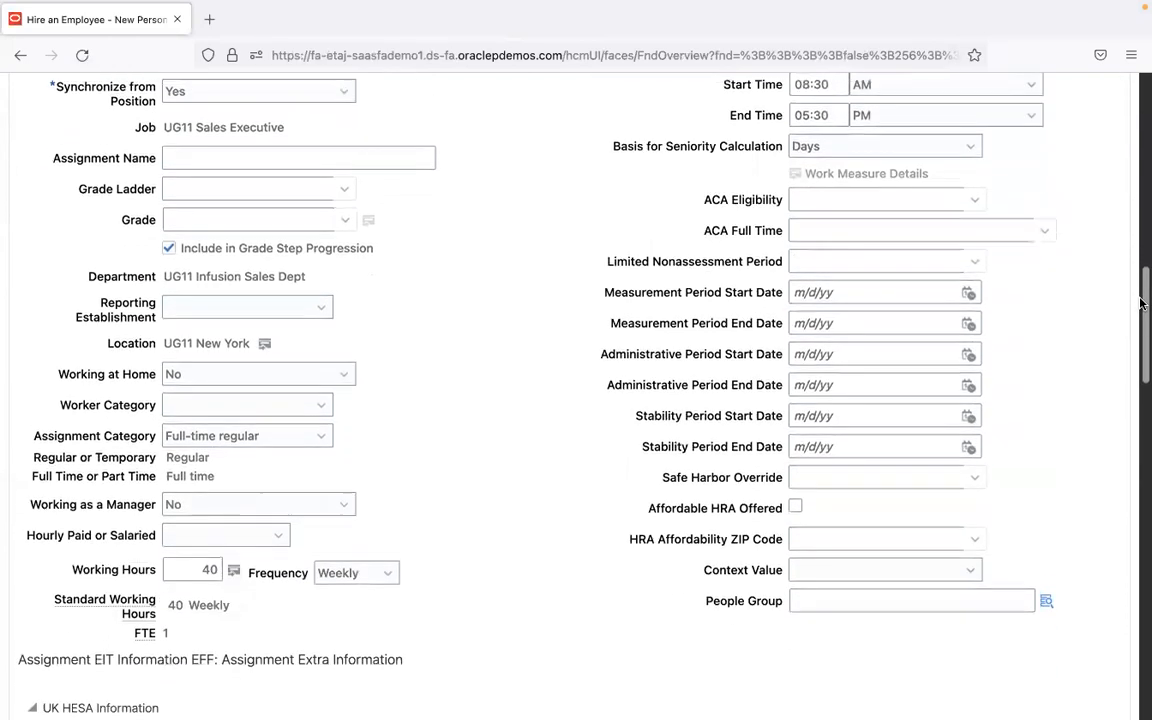
click(255, 224)
text(UG11)
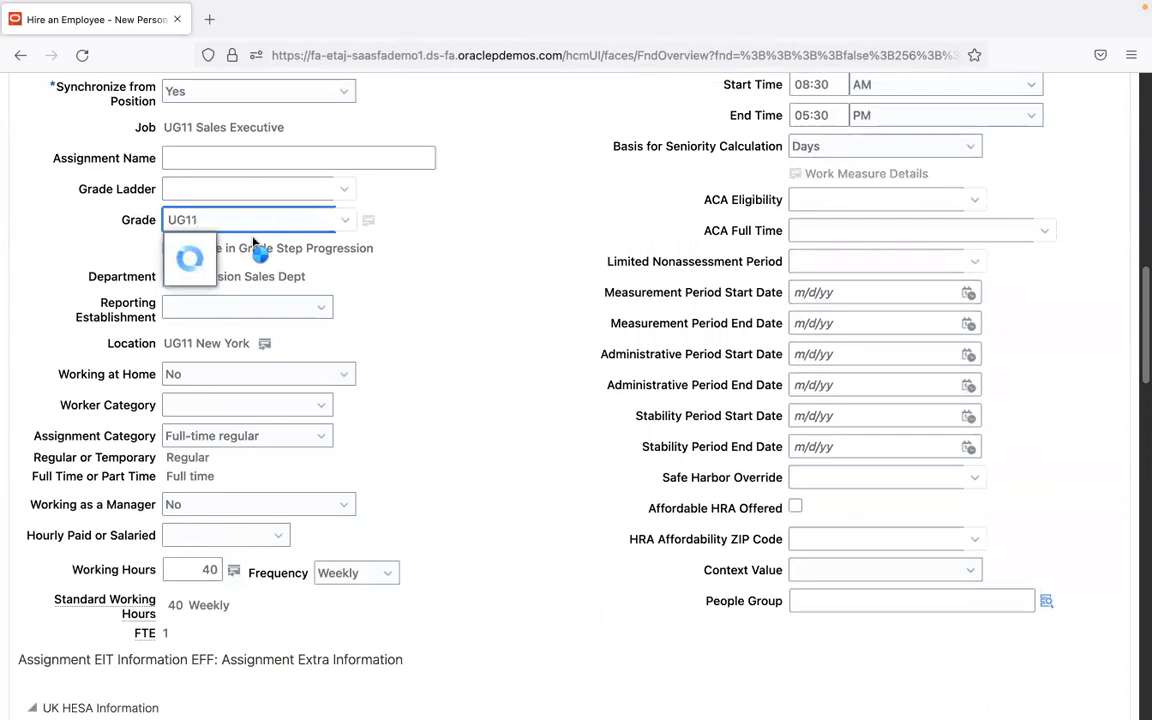
click(222, 257)
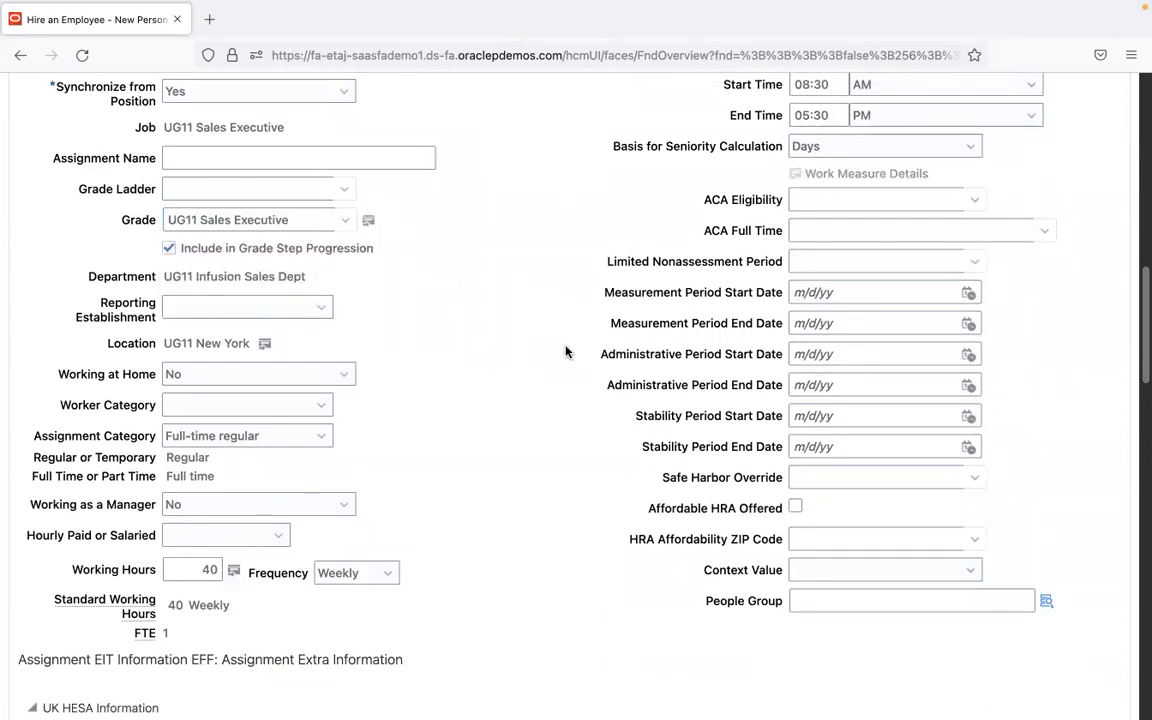
Step: Look through the options offered for Worker Category and Assignment Category in the Job section
scroll(1141, 318, down, 4)
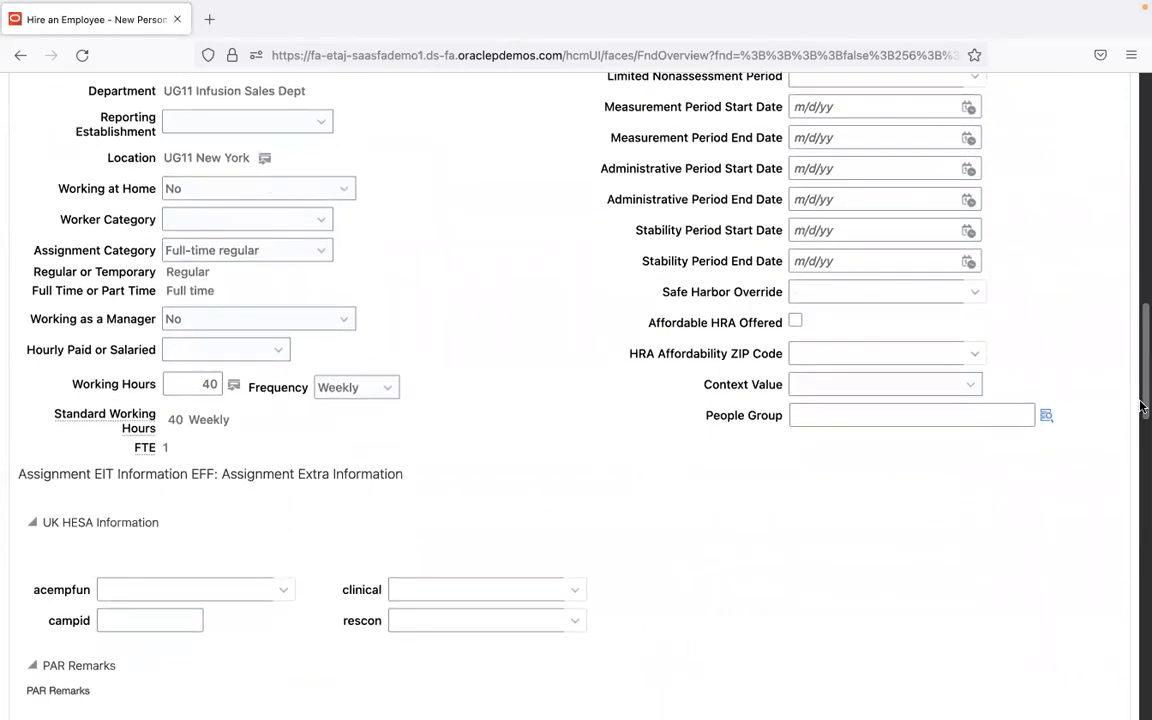
scroll(1141, 345, up, 5)
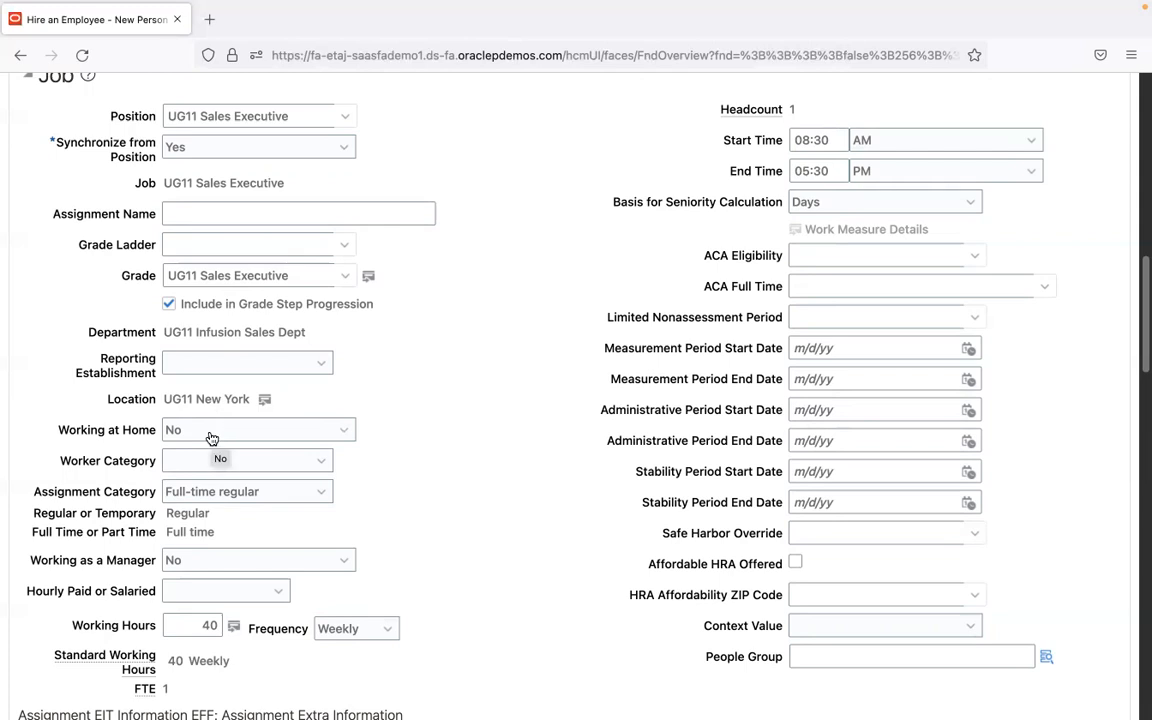
click(216, 469)
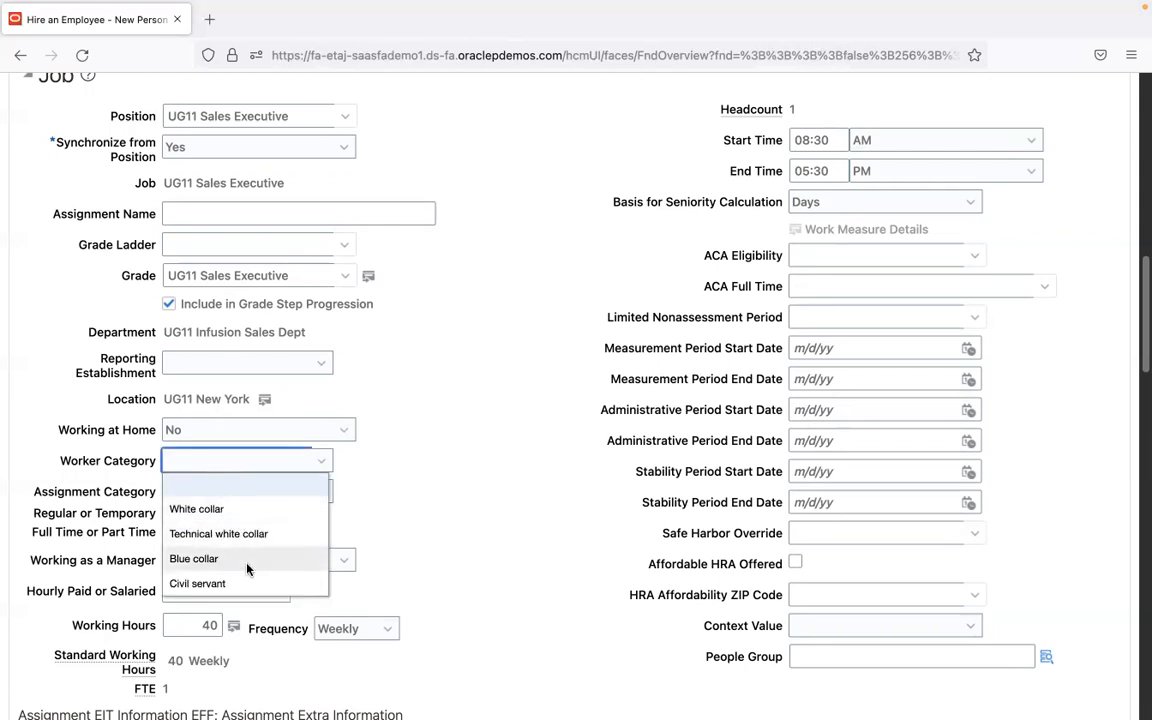
click(473, 487)
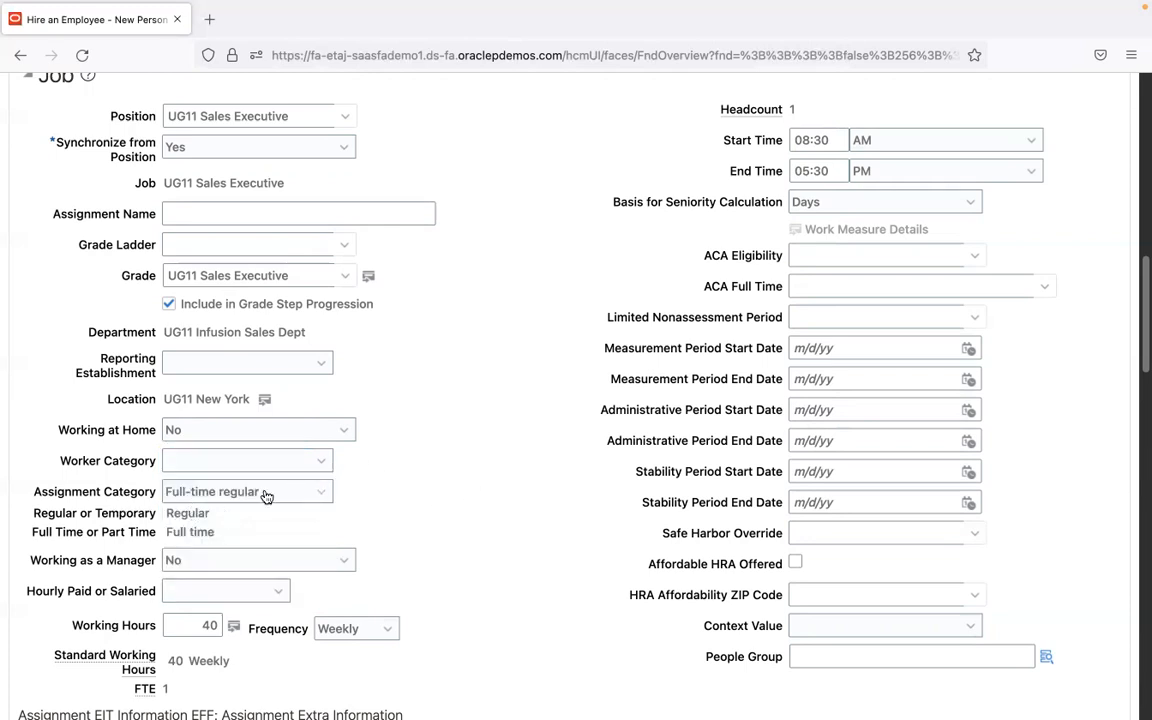
click(242, 494)
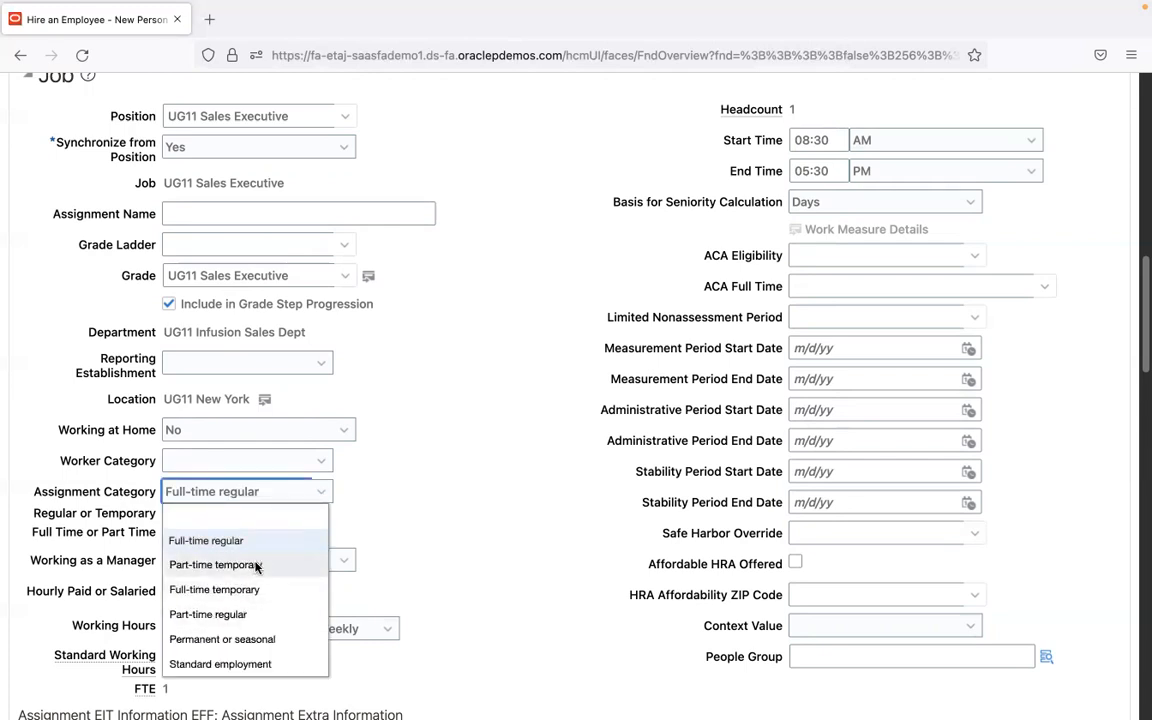
click(388, 422)
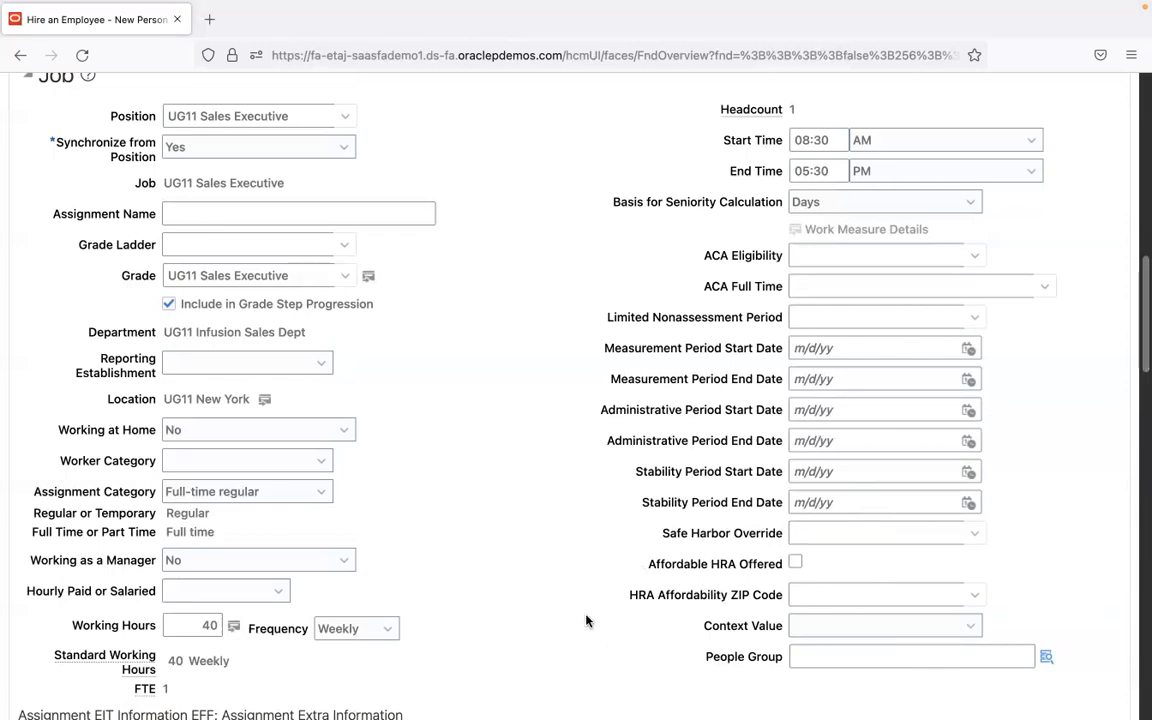
Step: Set Hourly Paid or Salaried to Salaried for the assignment
click(278, 592)
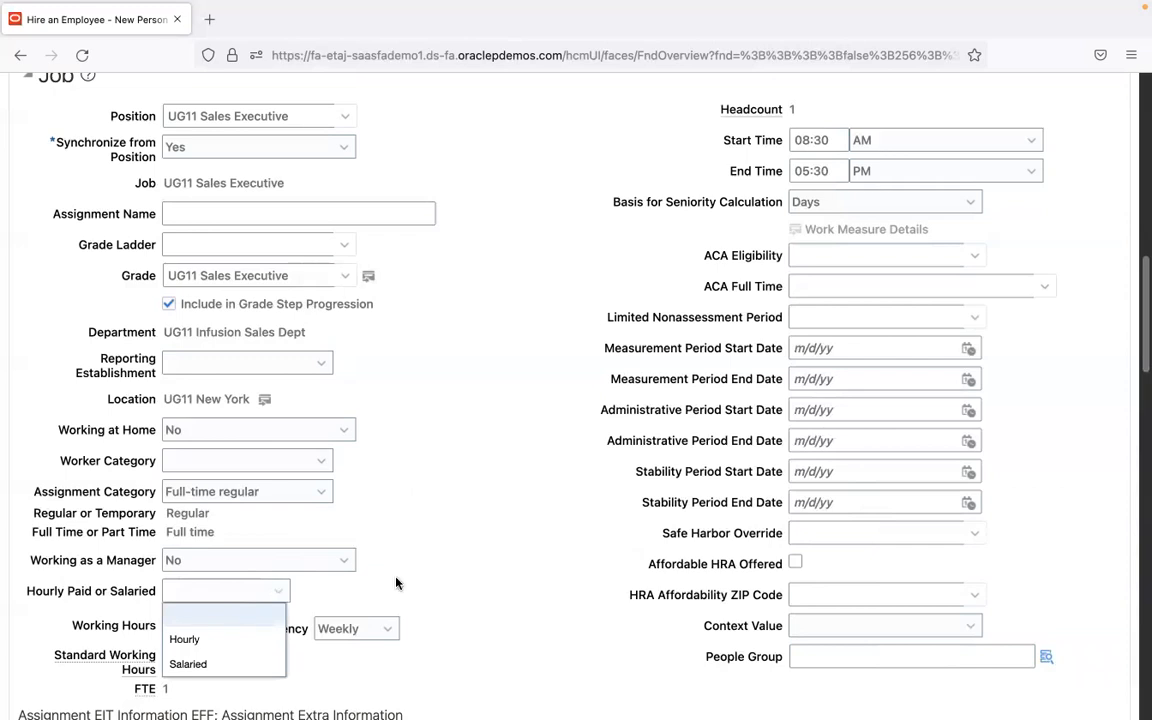
click(245, 664)
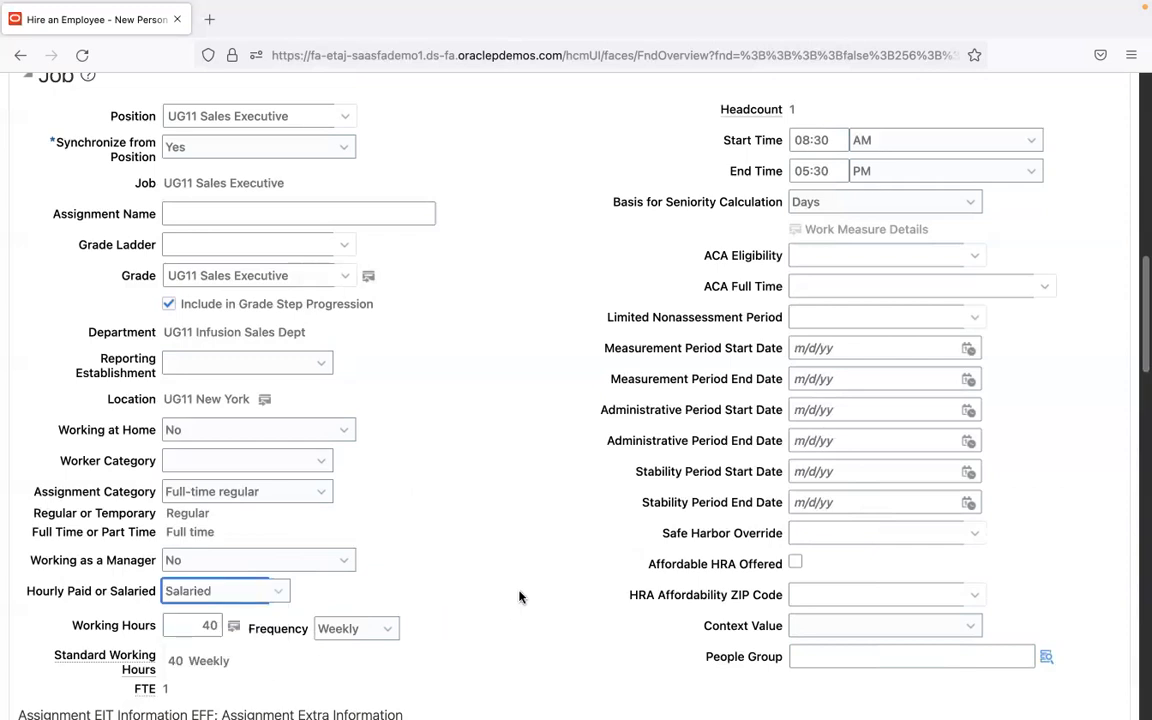
drag(1140, 346, 1140, 348)
click(509, 491)
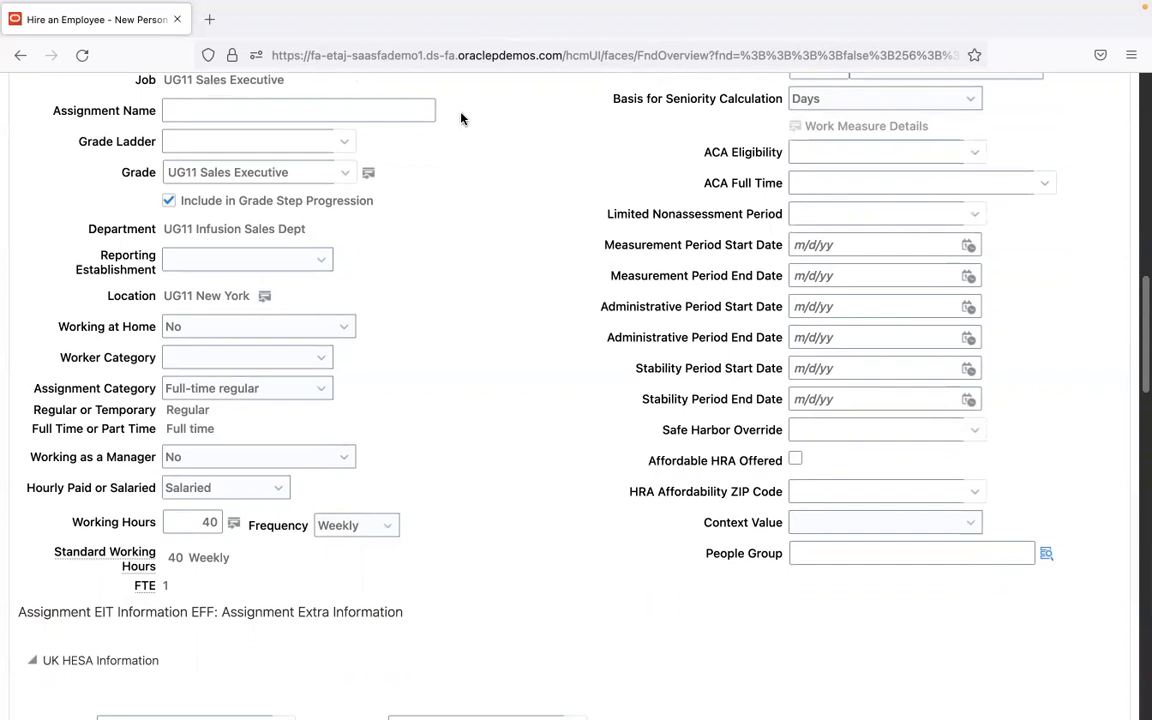
scroll(1141, 325, up, 4)
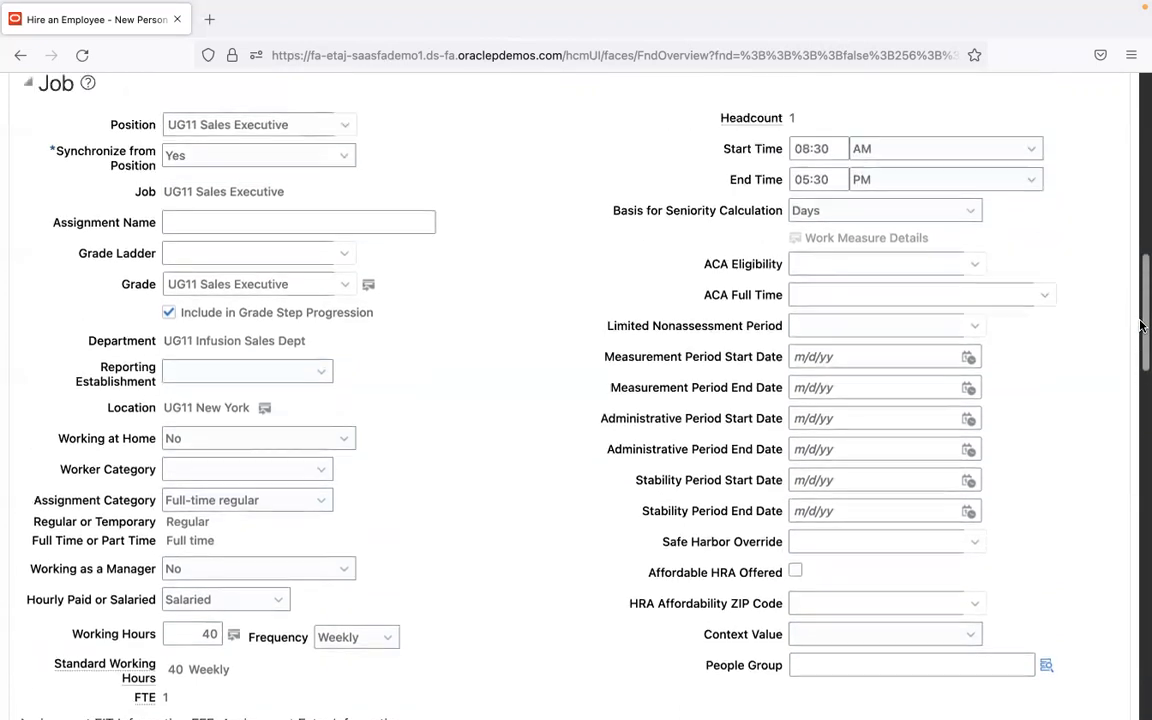
scroll(1141, 325, down, 2)
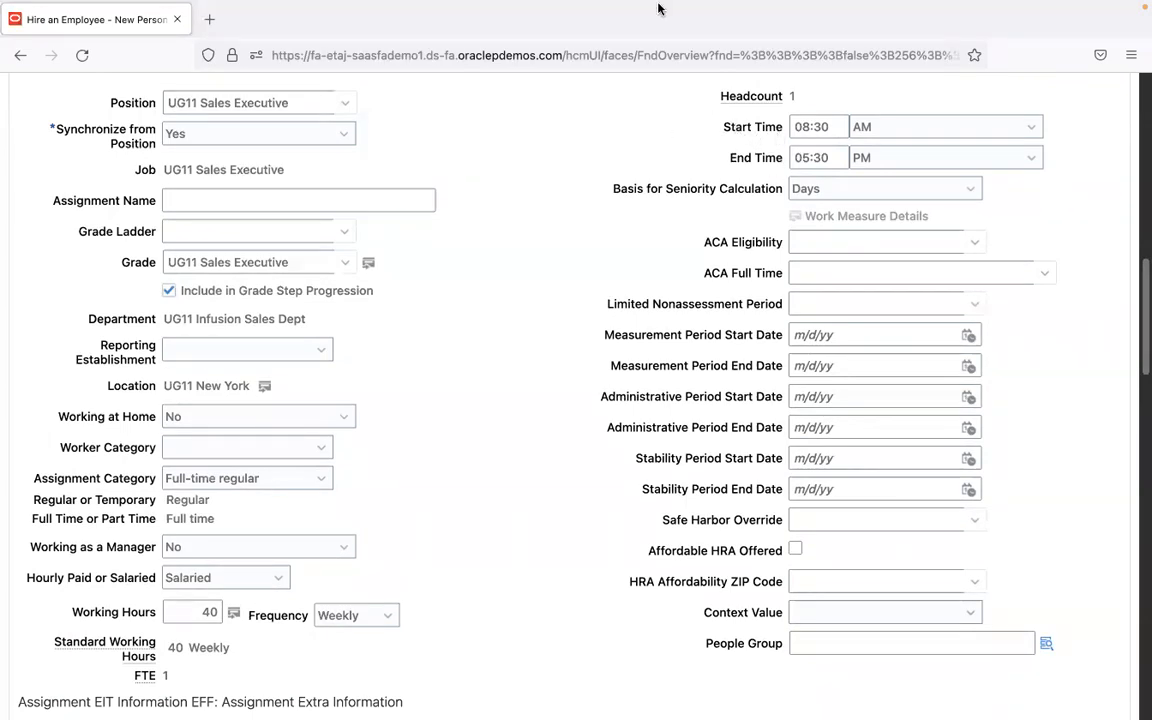
mouse_move(657, 3)
scroll(880, 300, down, 1)
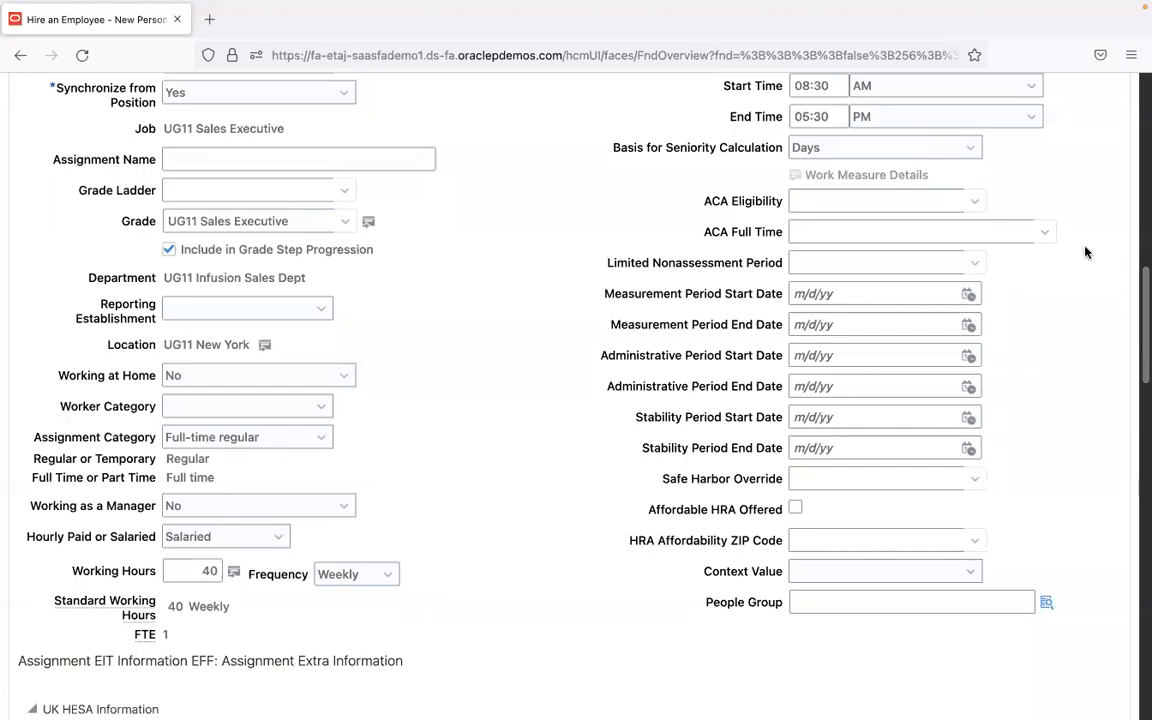
drag(1141, 295, 1141, 372)
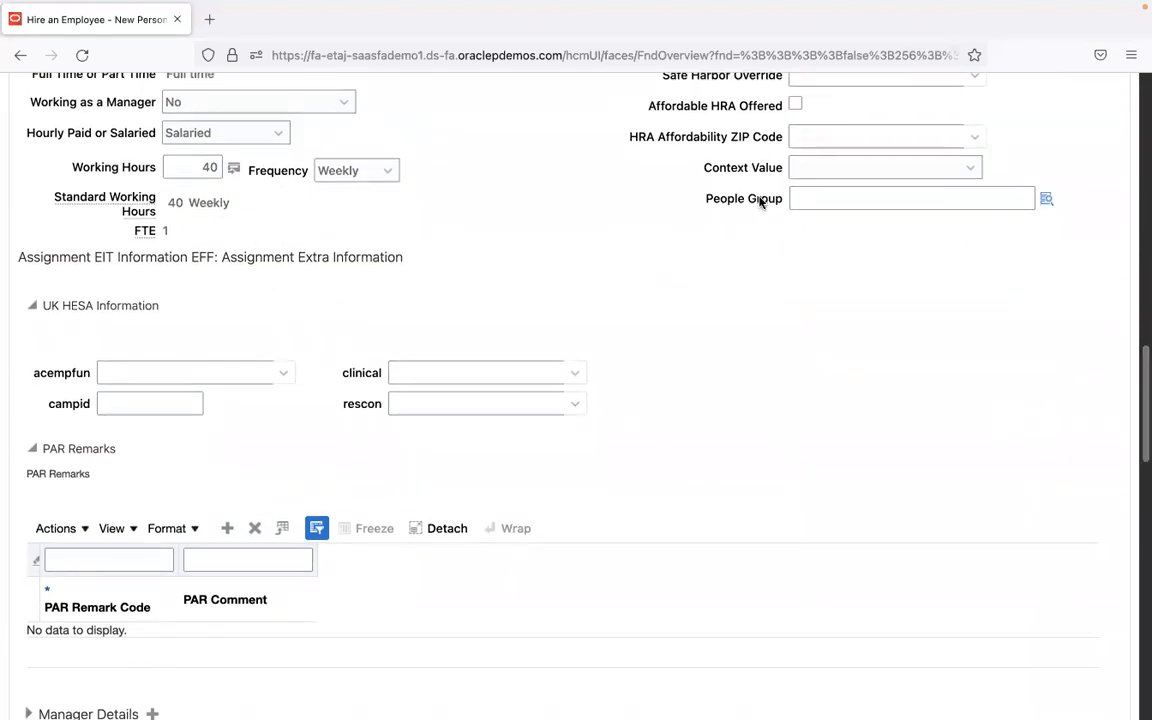
click(801, 171)
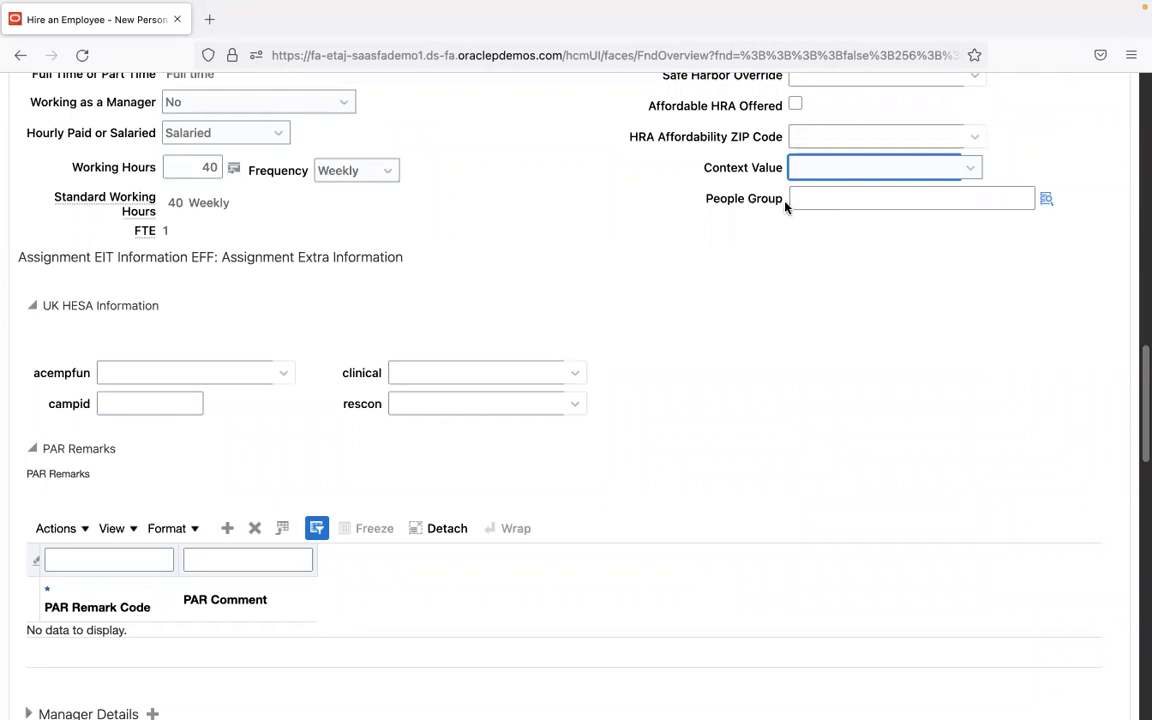
click(793, 305)
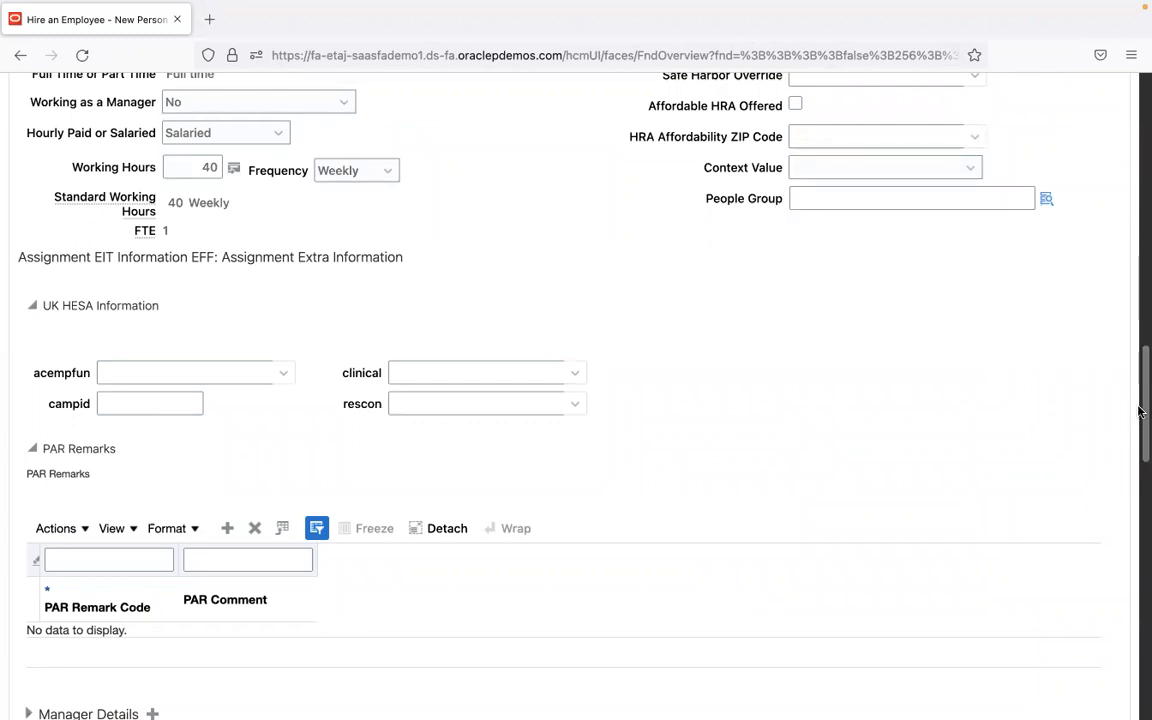
Step: Expand Manager Details and assign the employee's manager by surname lookup, keeping the manager type as Line Manager
drag(1137, 411, 1141, 477)
click(32, 375)
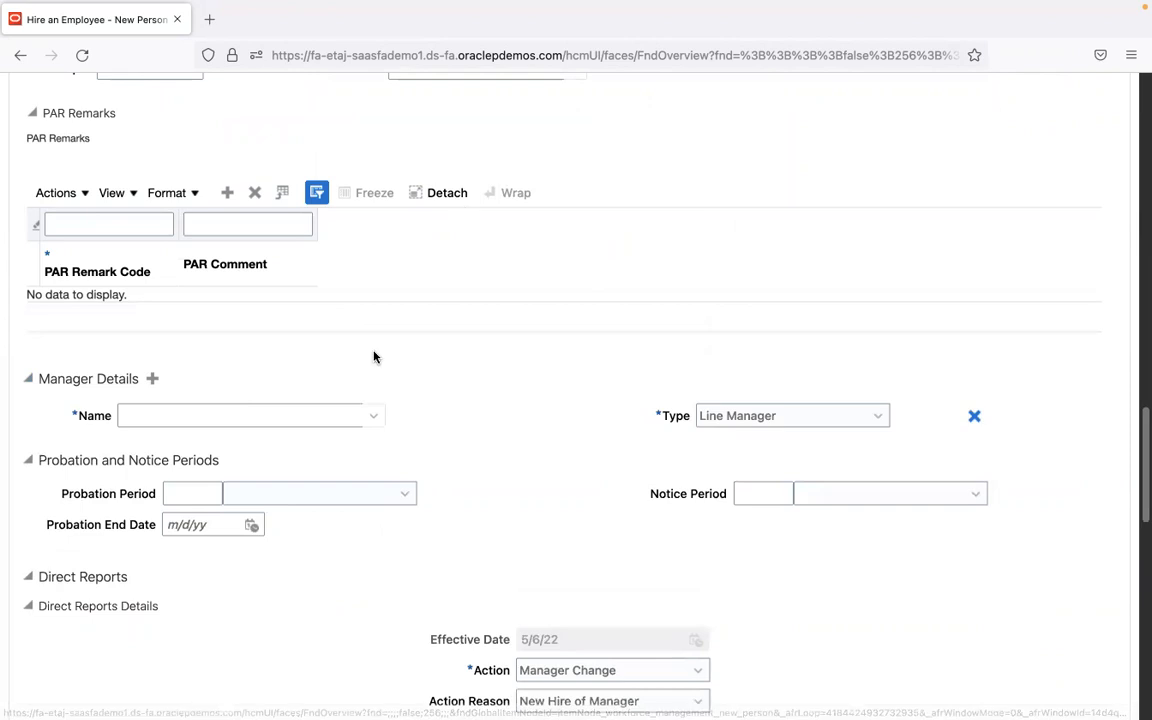
click(274, 415)
text(Swift)
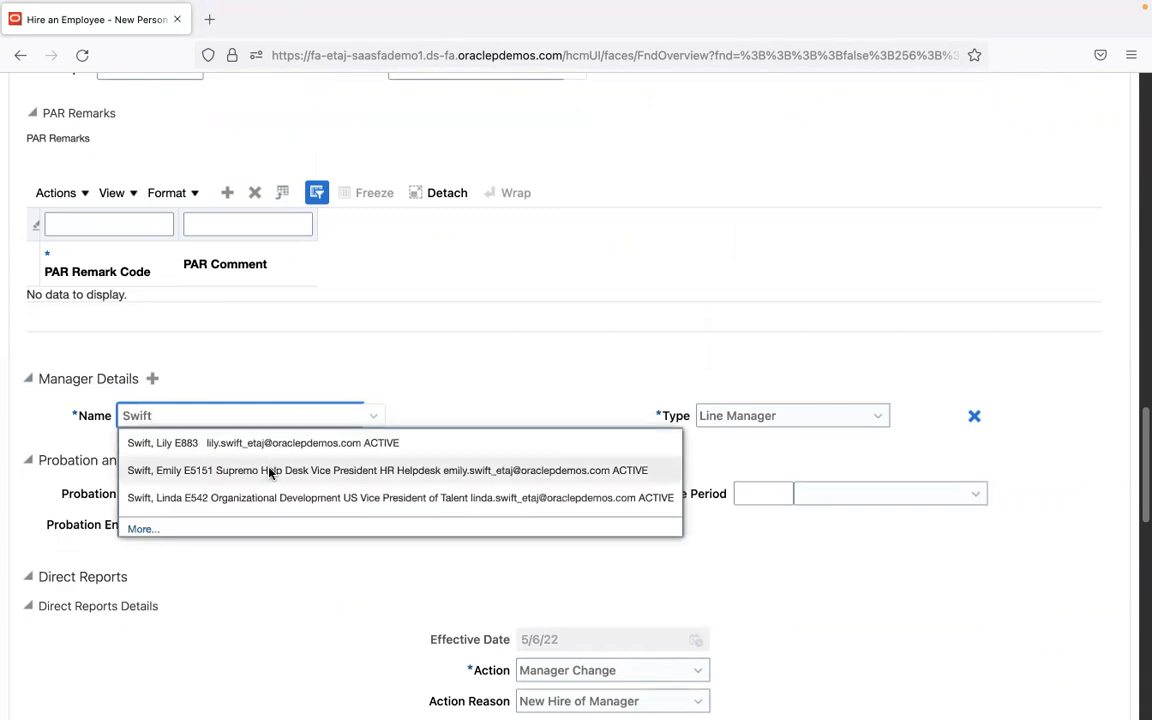
click(265, 499)
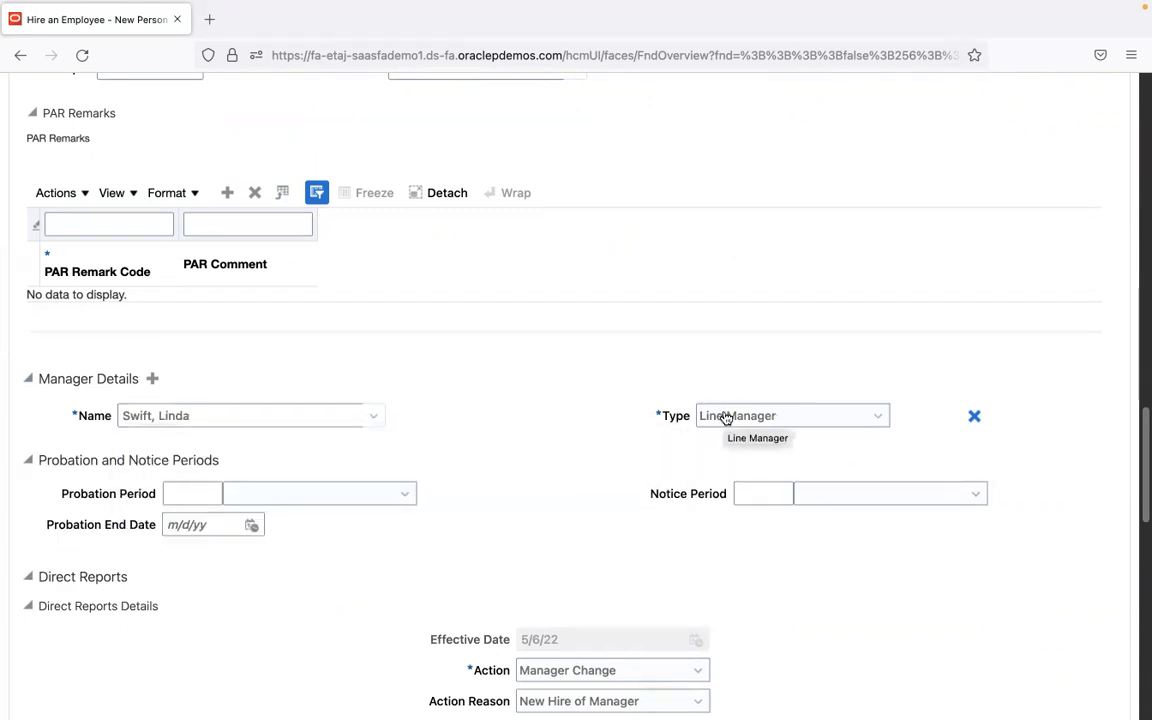
click(876, 416)
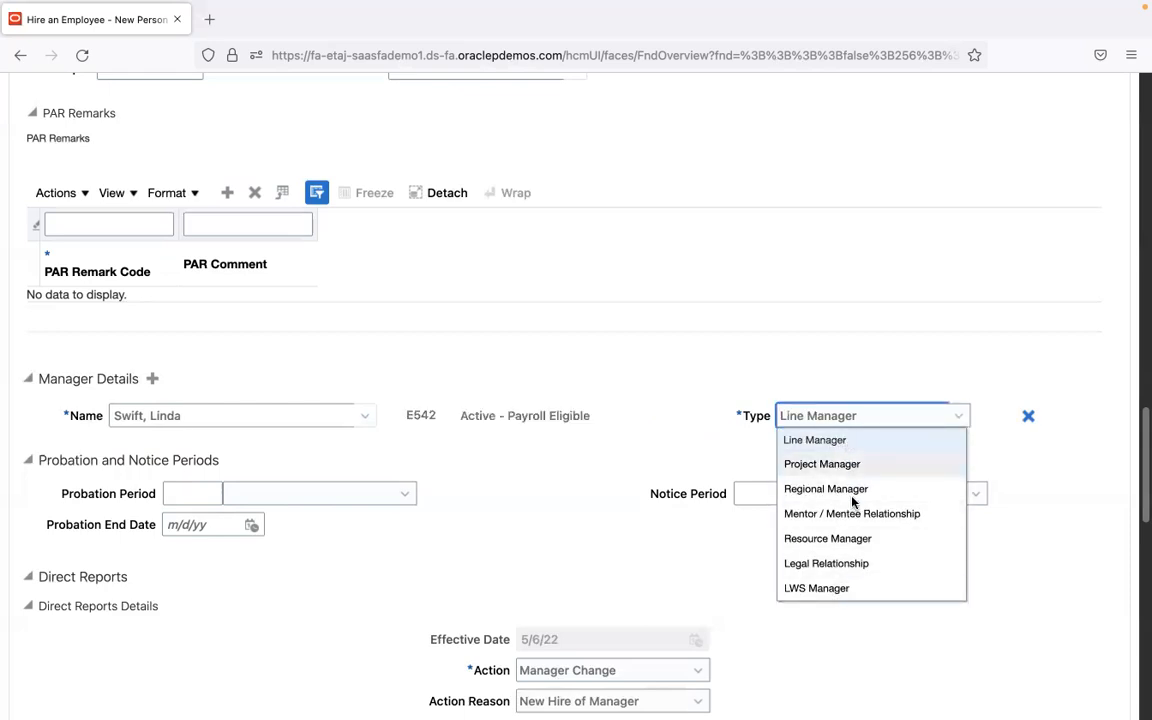
click(650, 353)
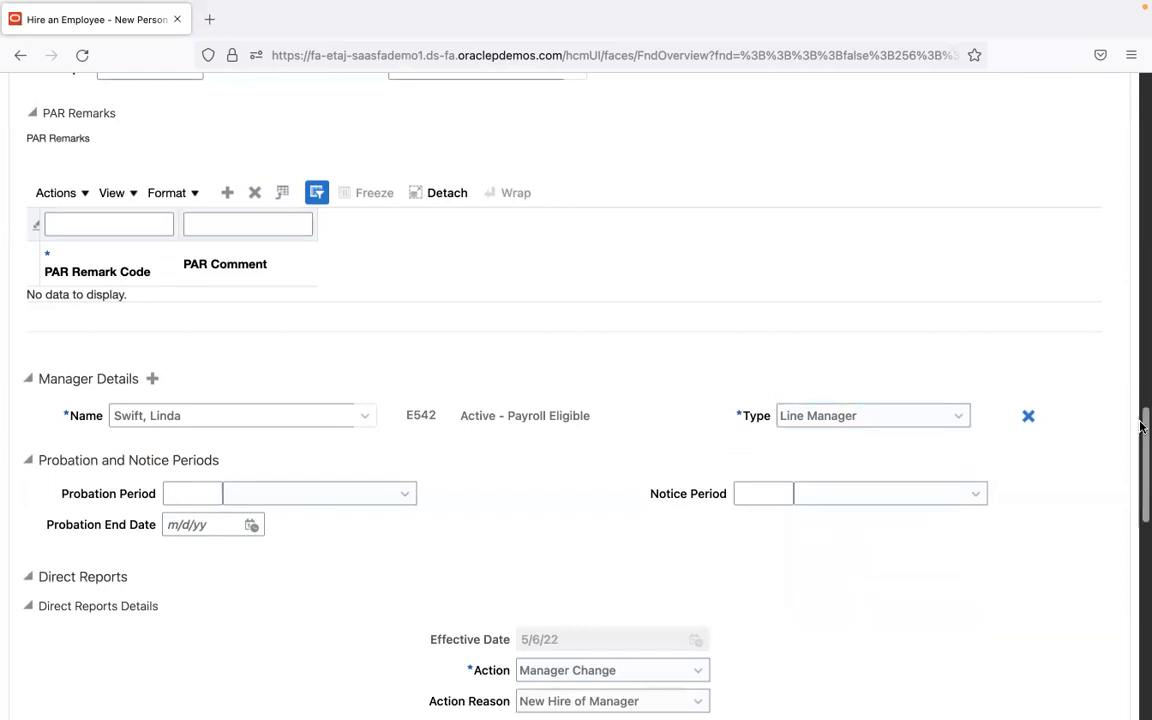
Step: Set the assignment's Probation Period to 1 Months
scroll(1140, 515, down, 3)
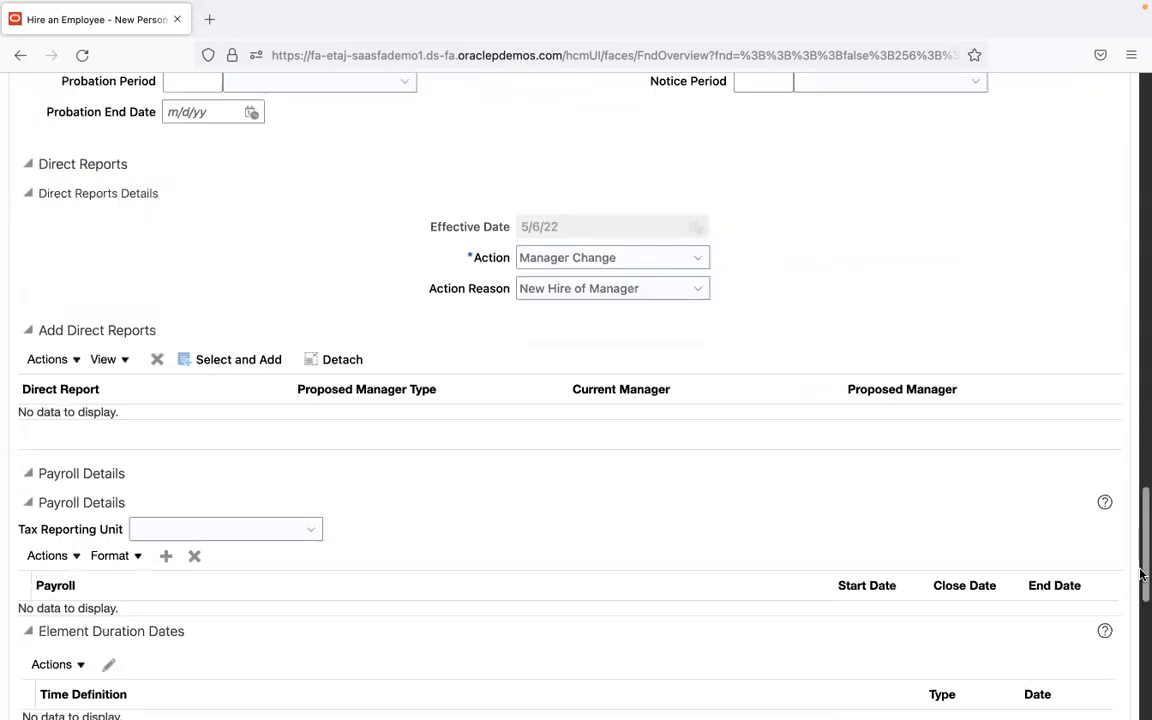
click(188, 232)
text(1)
click(404, 235)
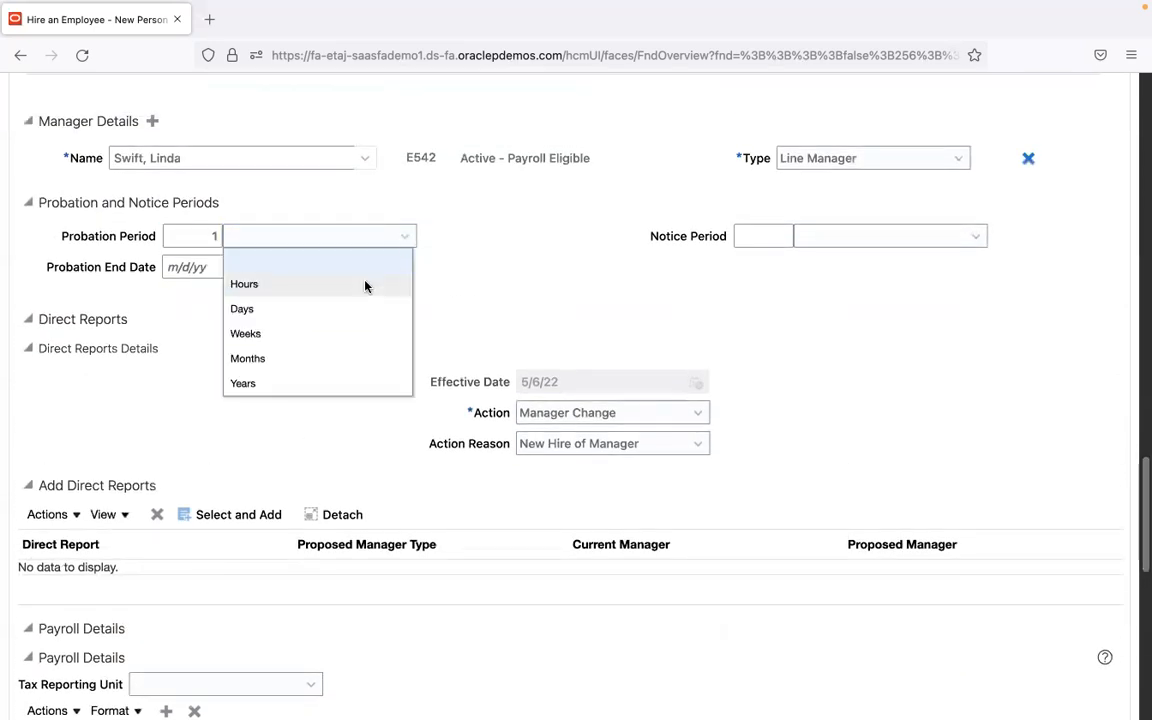
click(344, 367)
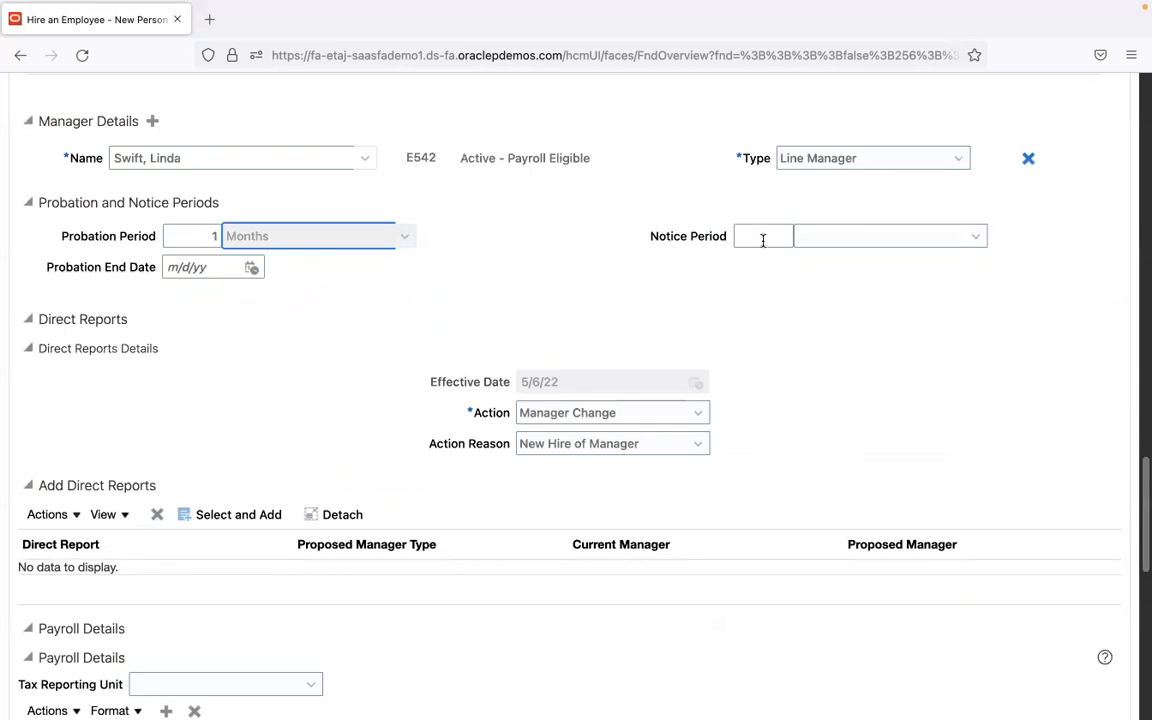
Step: Set the assignment's Notice Period to 2 Months
click(764, 237)
text(2)
key(Tab)
click(923, 246)
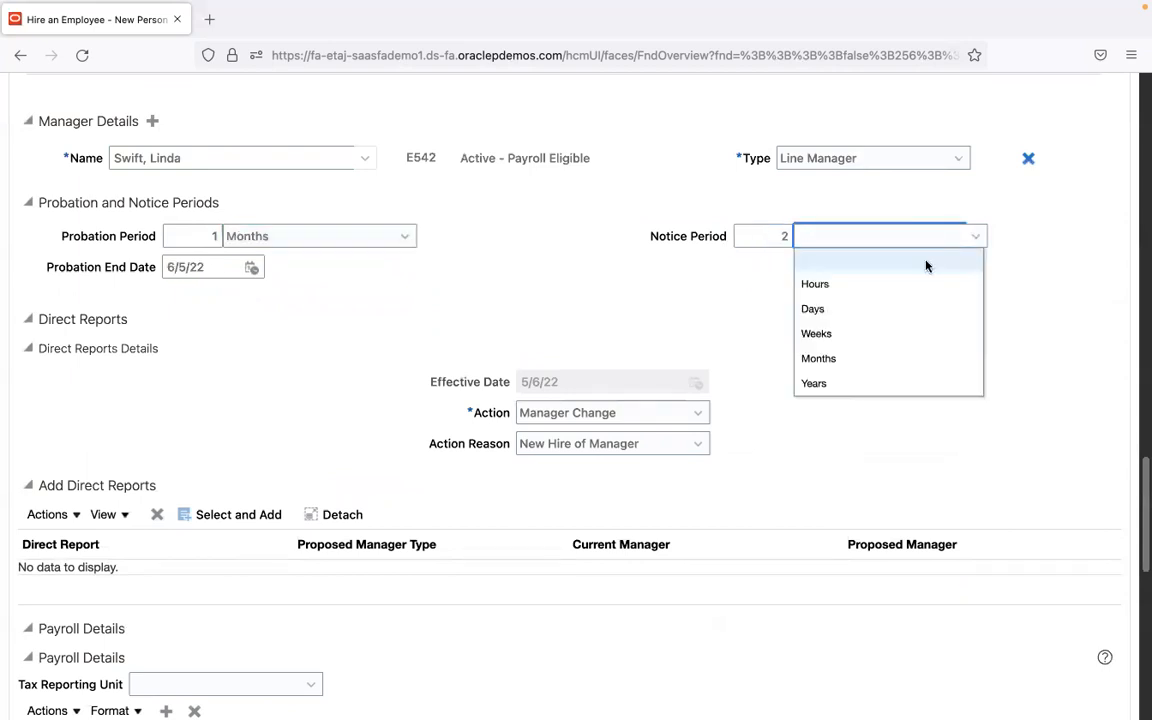
click(897, 358)
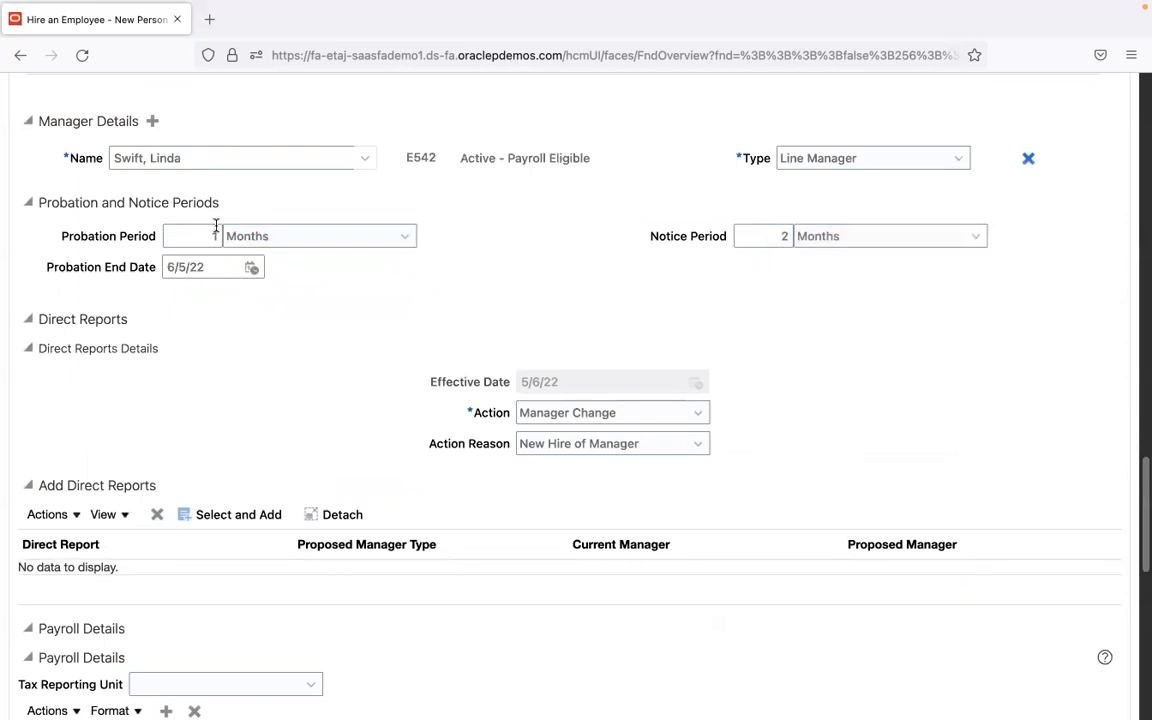
Step: Clear the Probation Period's number and unit
text(1)
key(BackSpace)
key(Tab)
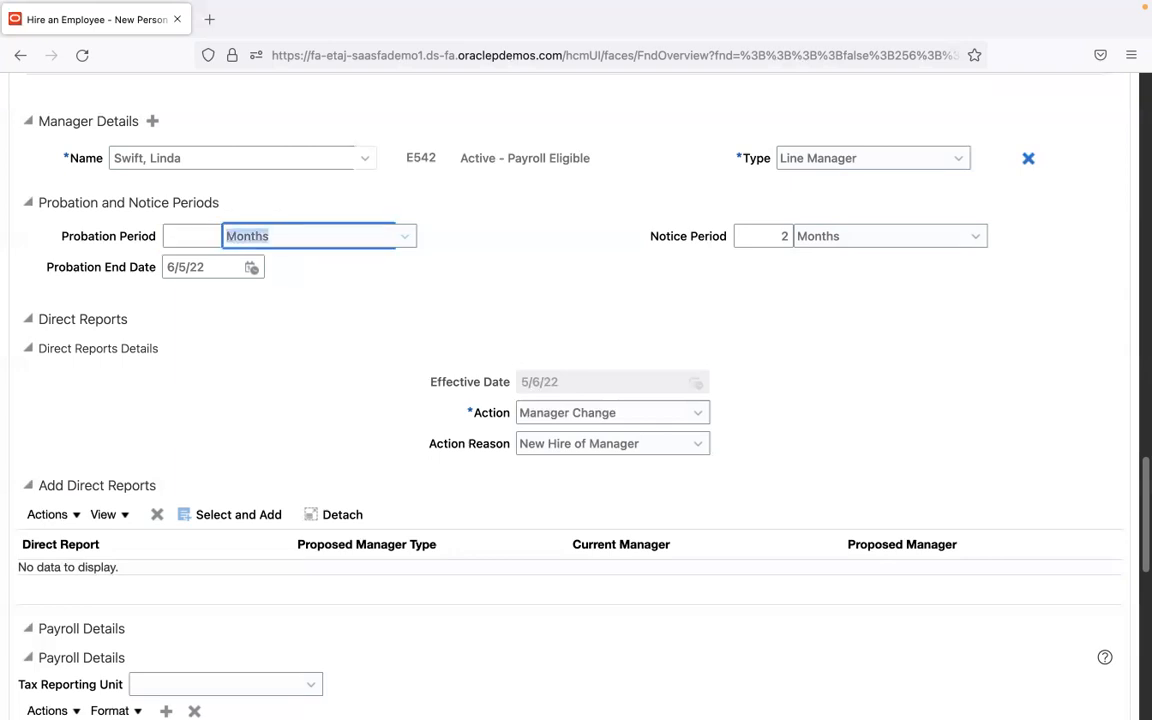
click(390, 246)
click(385, 258)
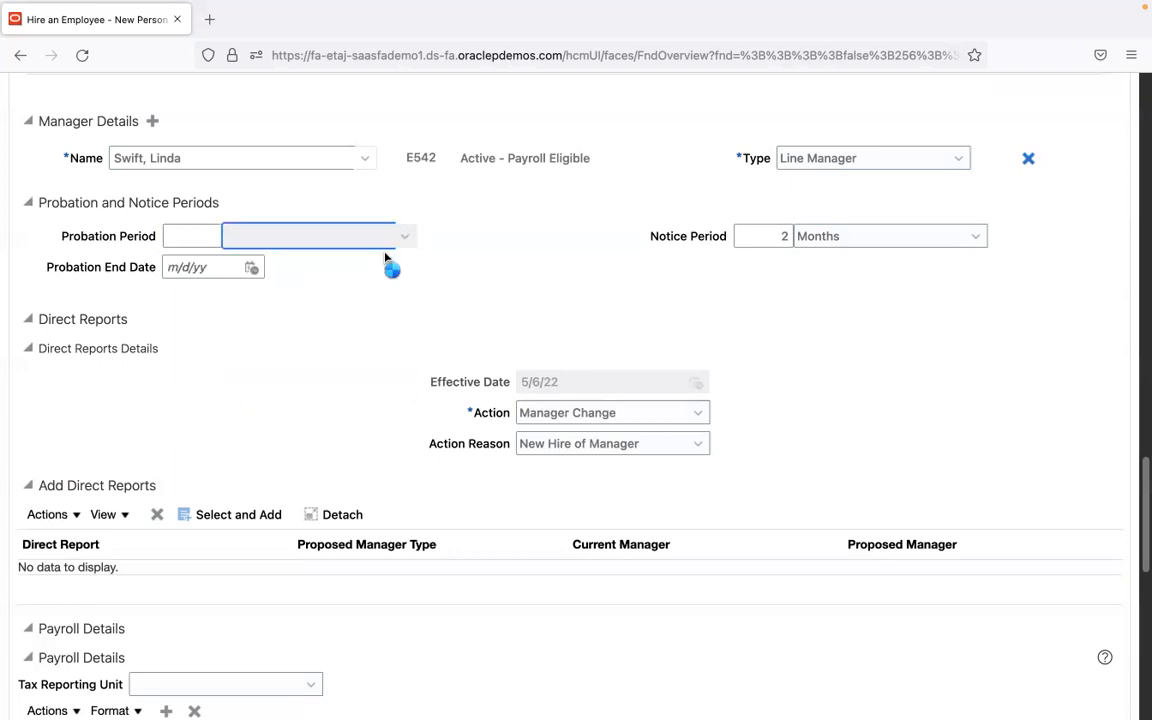
Step: Clear the Notice Period's number and unit
double_click(780, 237)
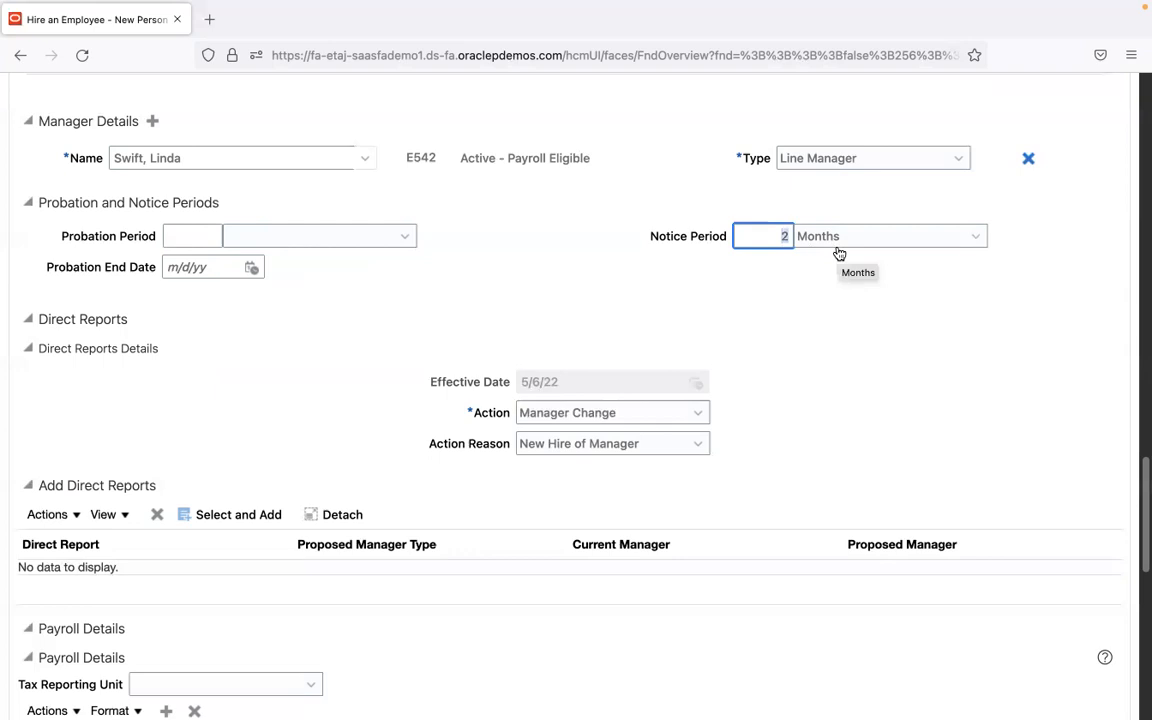
key(BackSpace)
key(Tab)
click(900, 252)
click(895, 262)
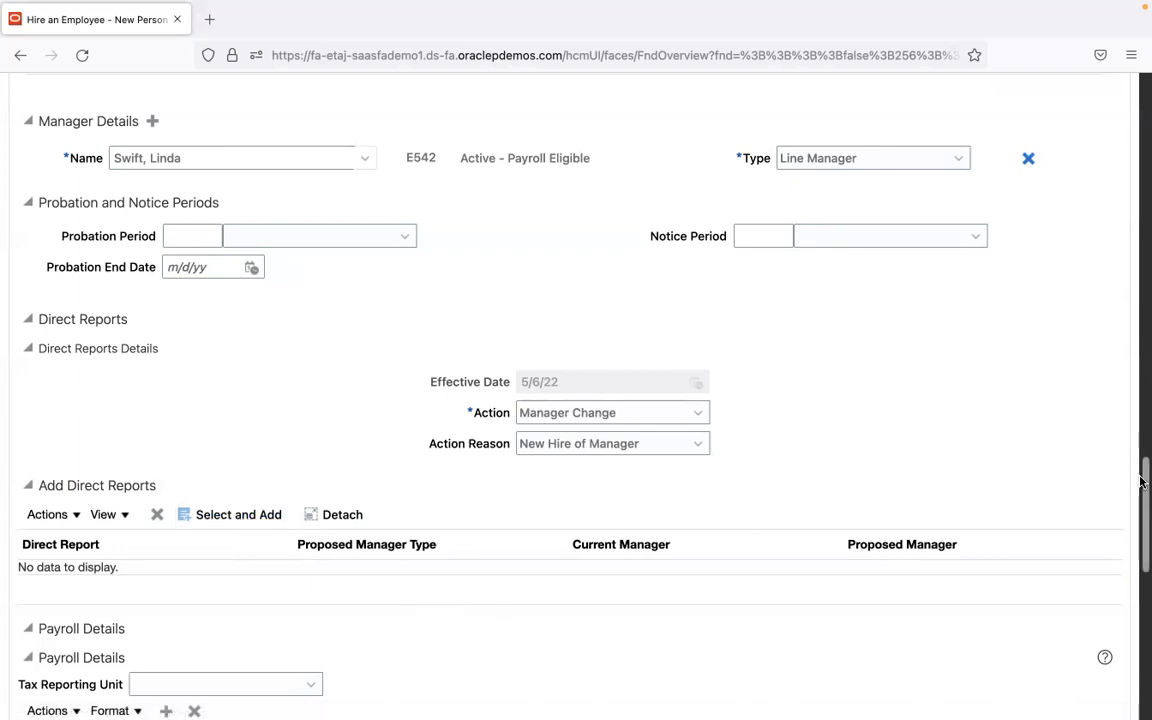
Step: Collapse the Payroll Details section and continue to the Compensation and Other Information stage
scroll(1142, 503, down, 2)
drag(1142, 503, 1141, 557)
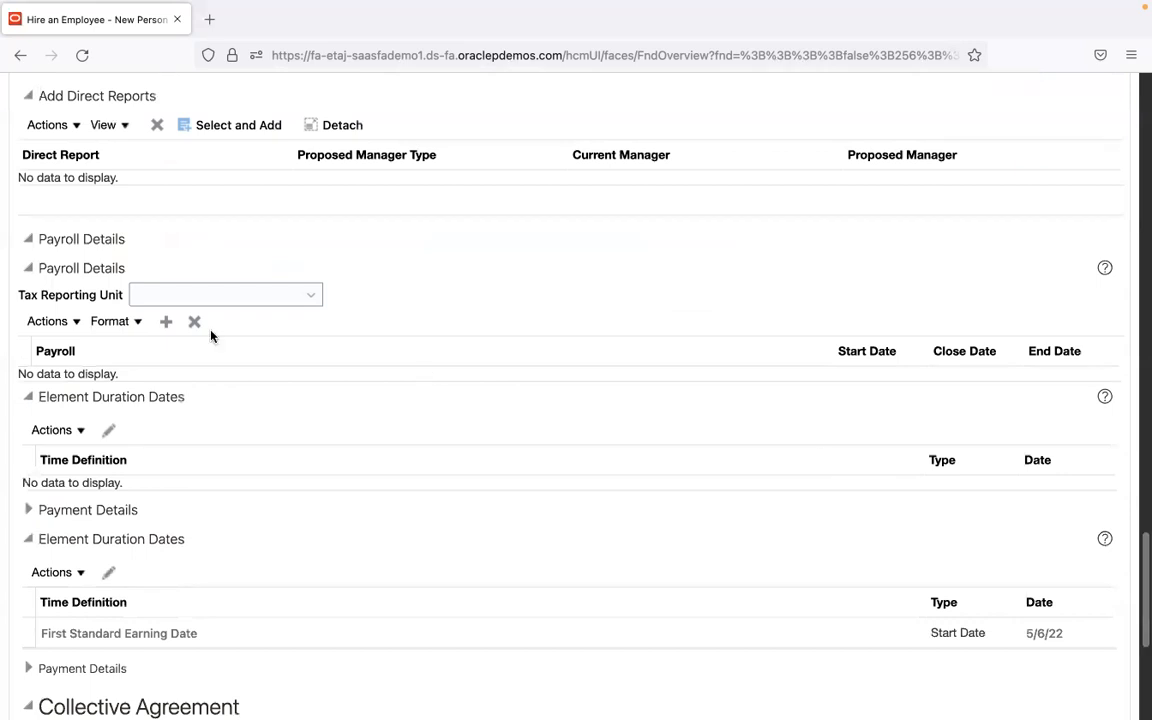
click(40, 240)
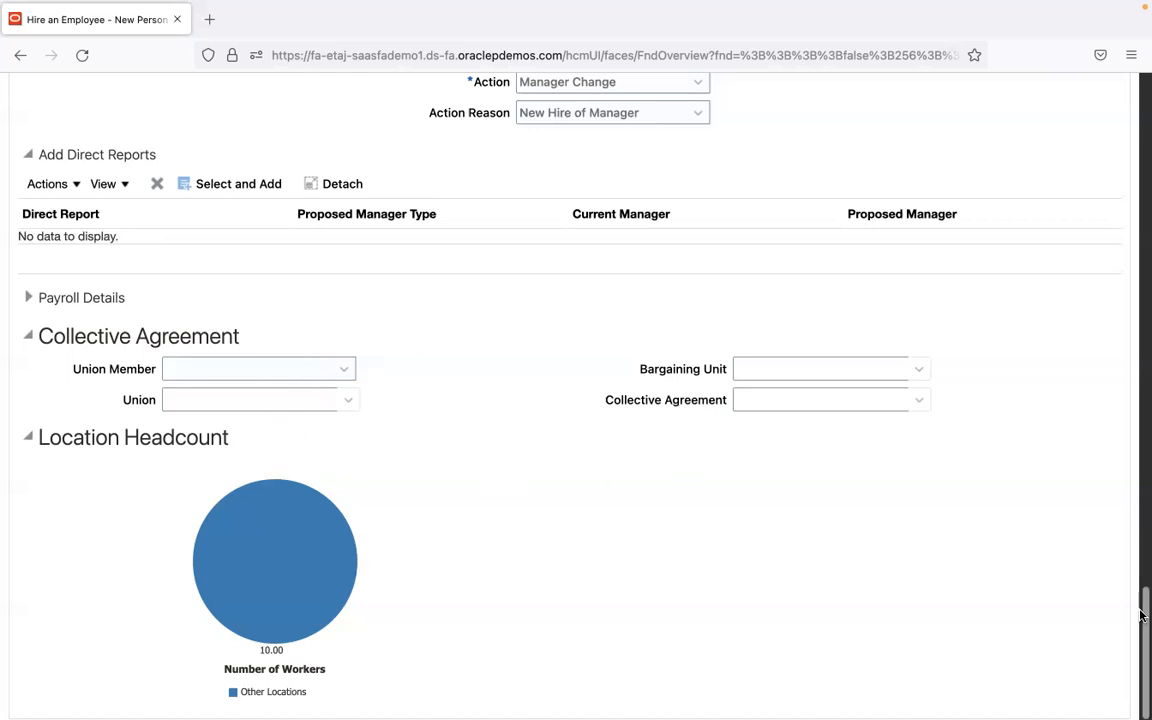
scroll(1030, 450, up, 15)
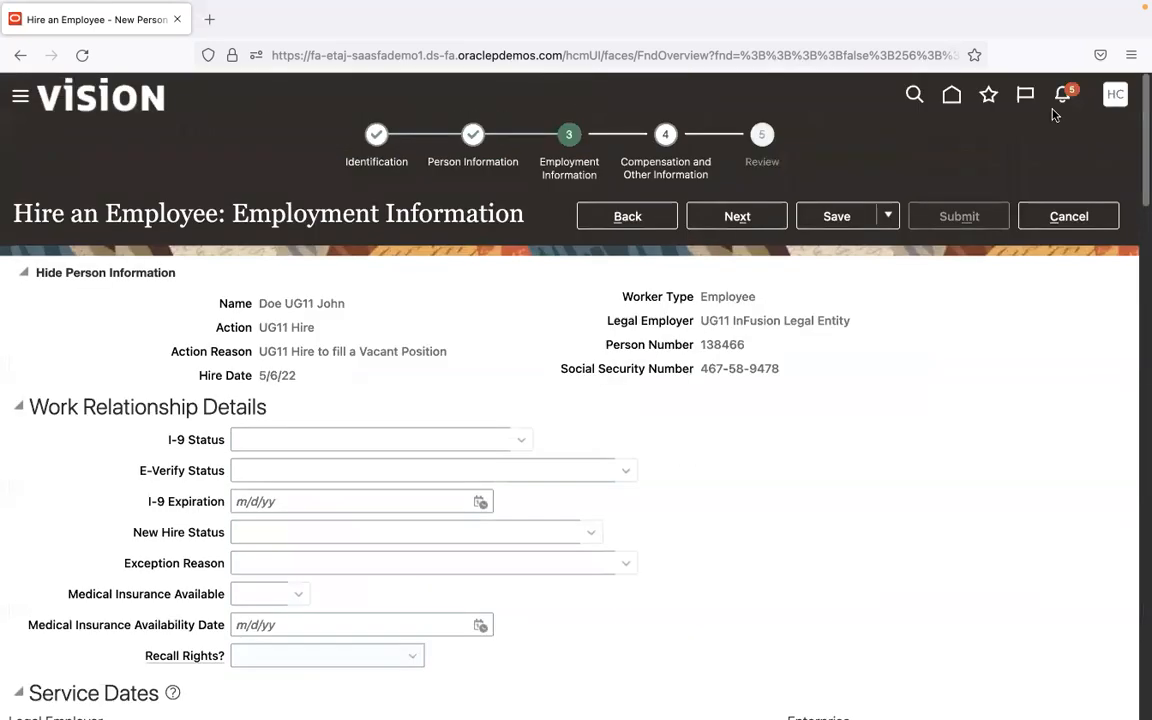
click(770, 218)
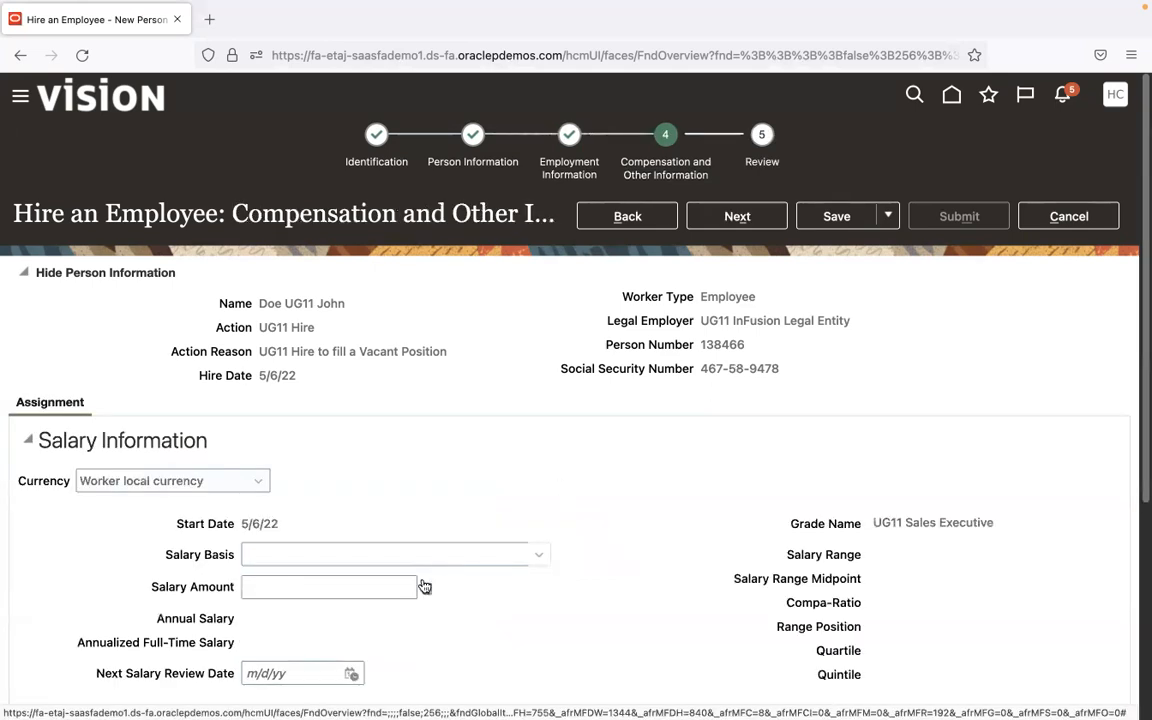
Step: Set the Salary Basis to UG11 Annual Salary in the Salary Information section
click(295, 548)
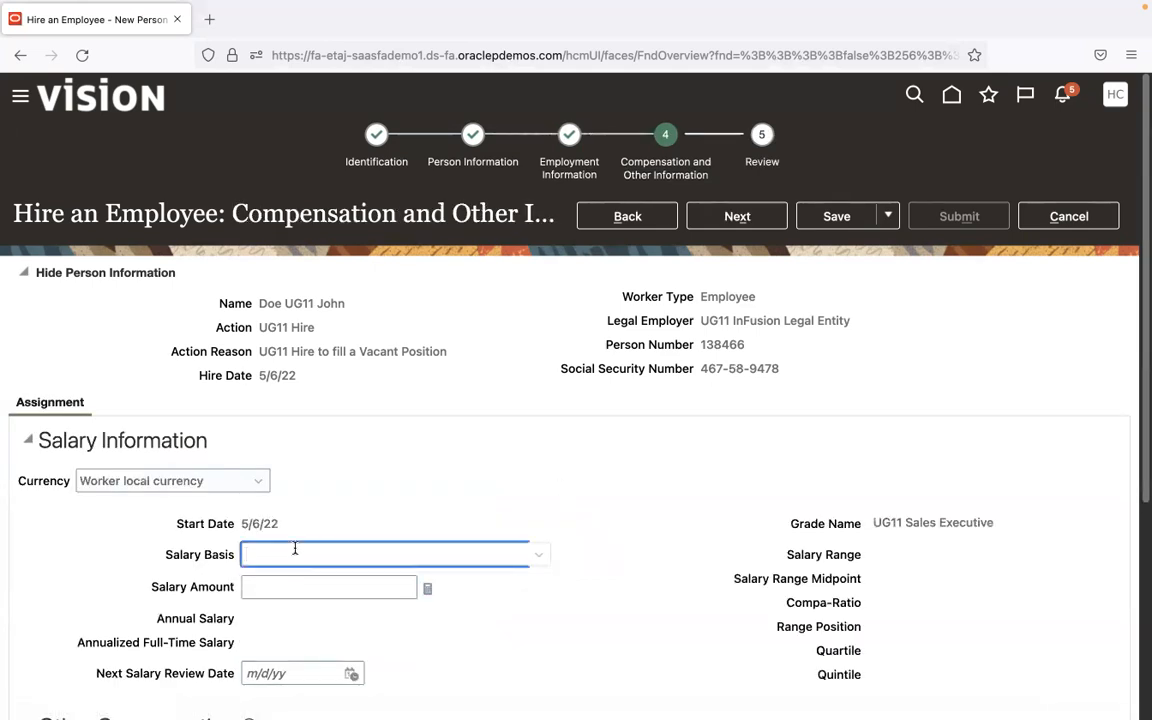
text(UG11)
scroll(491, 345, down, 3)
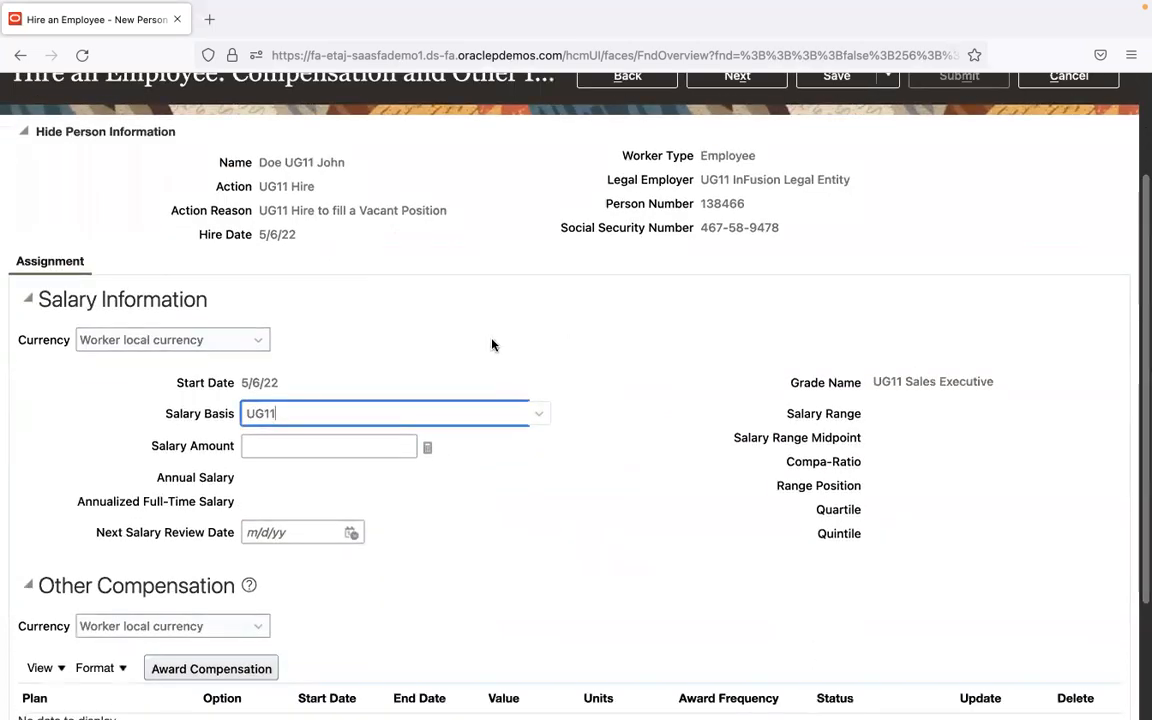
click(355, 446)
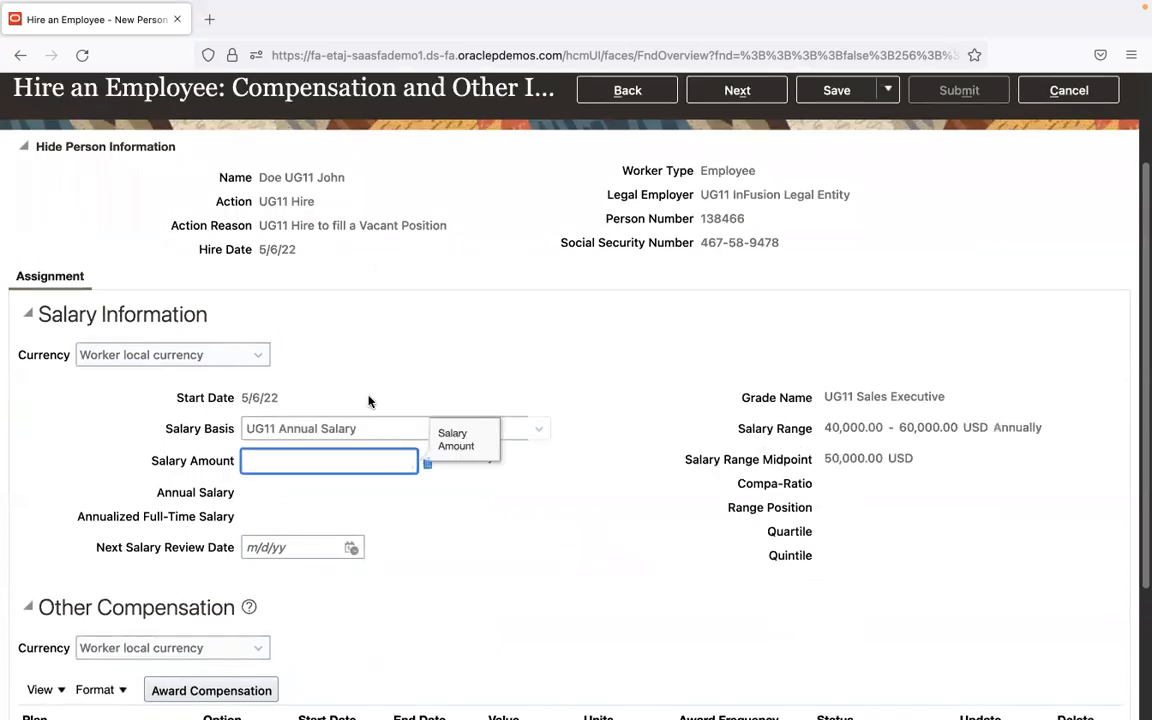
Step: Enter a Salary Amount of 70,000 for the new employee
scroll(533, 259, down, 3)
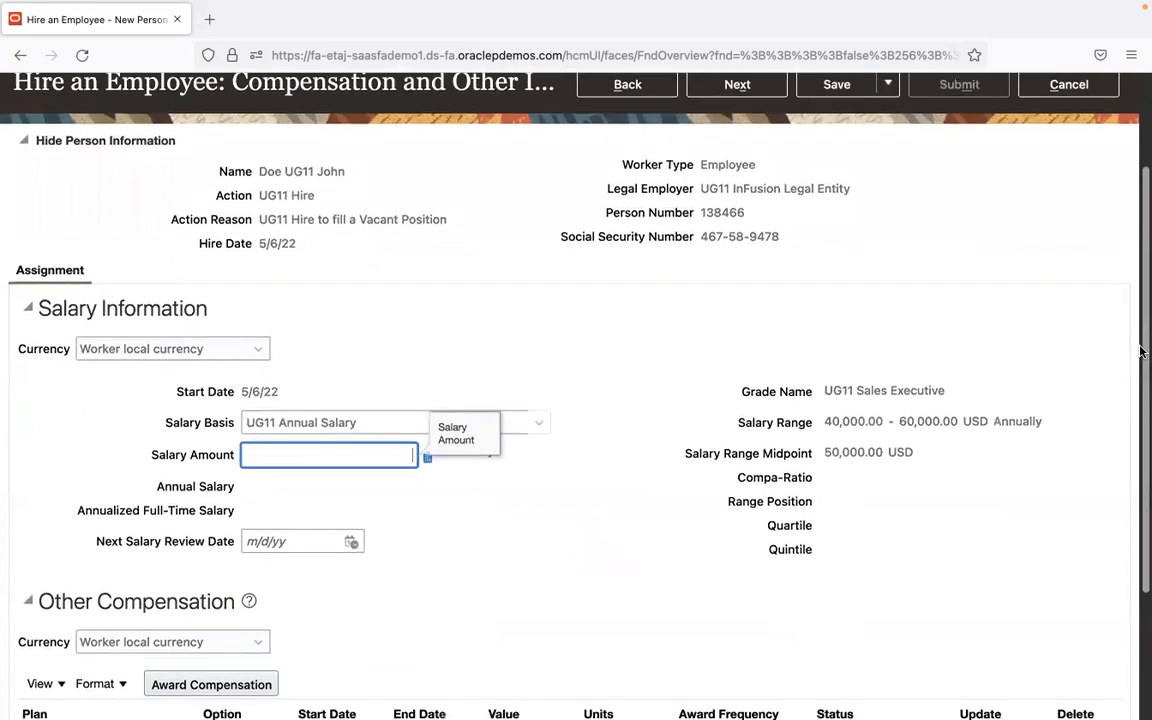
click(573, 356)
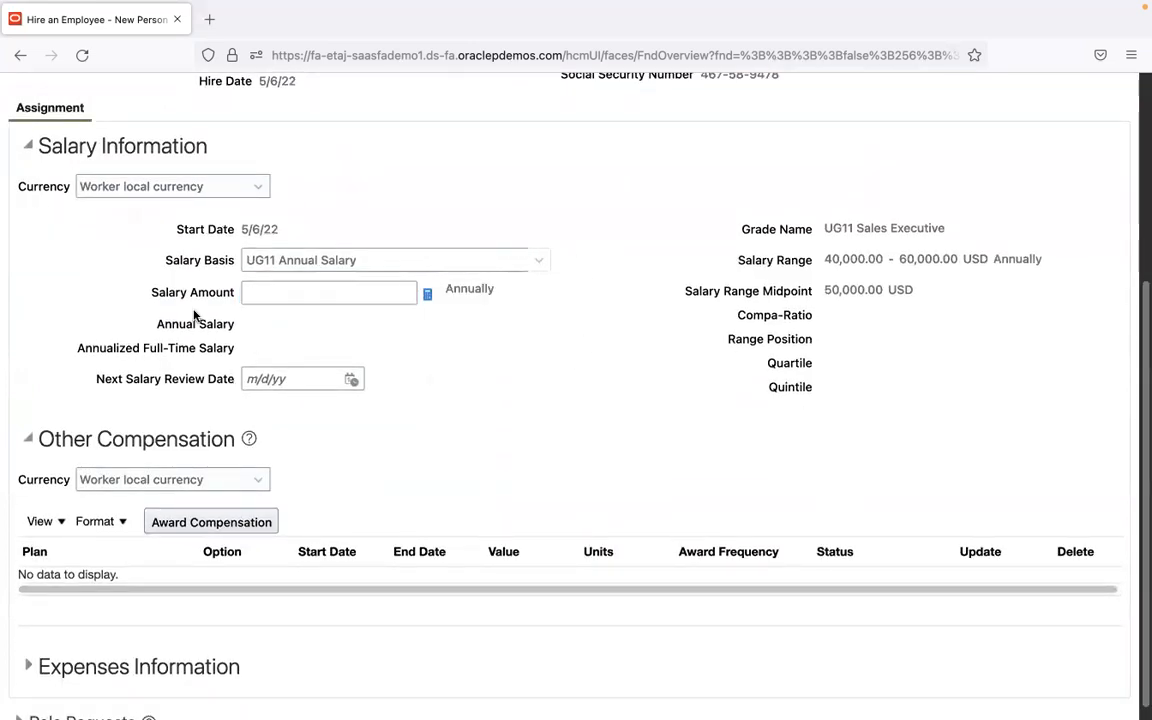
drag(1142, 290, 1142, 158)
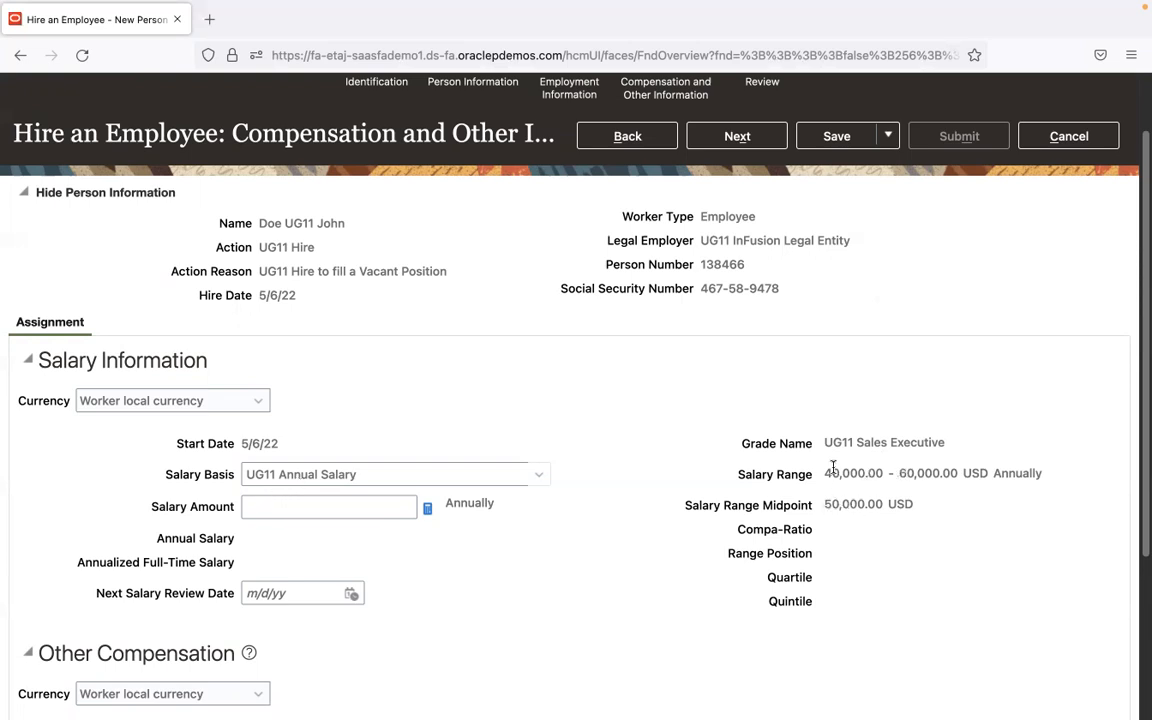
click(351, 505)
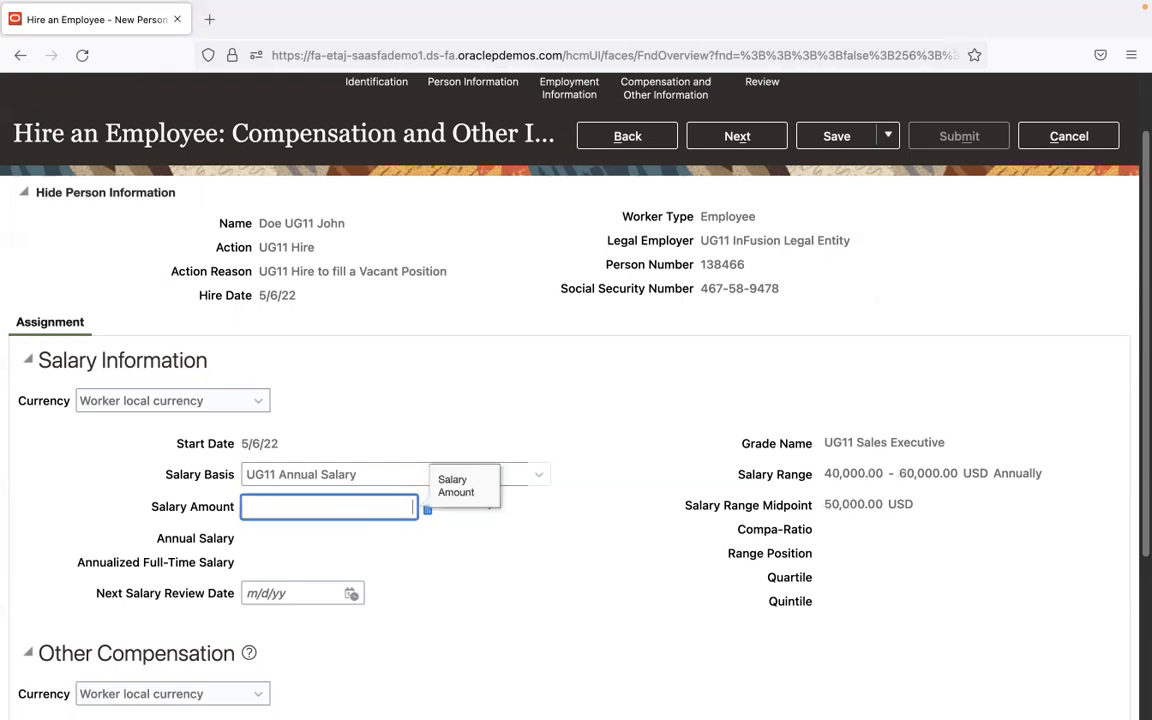
key(Tab)
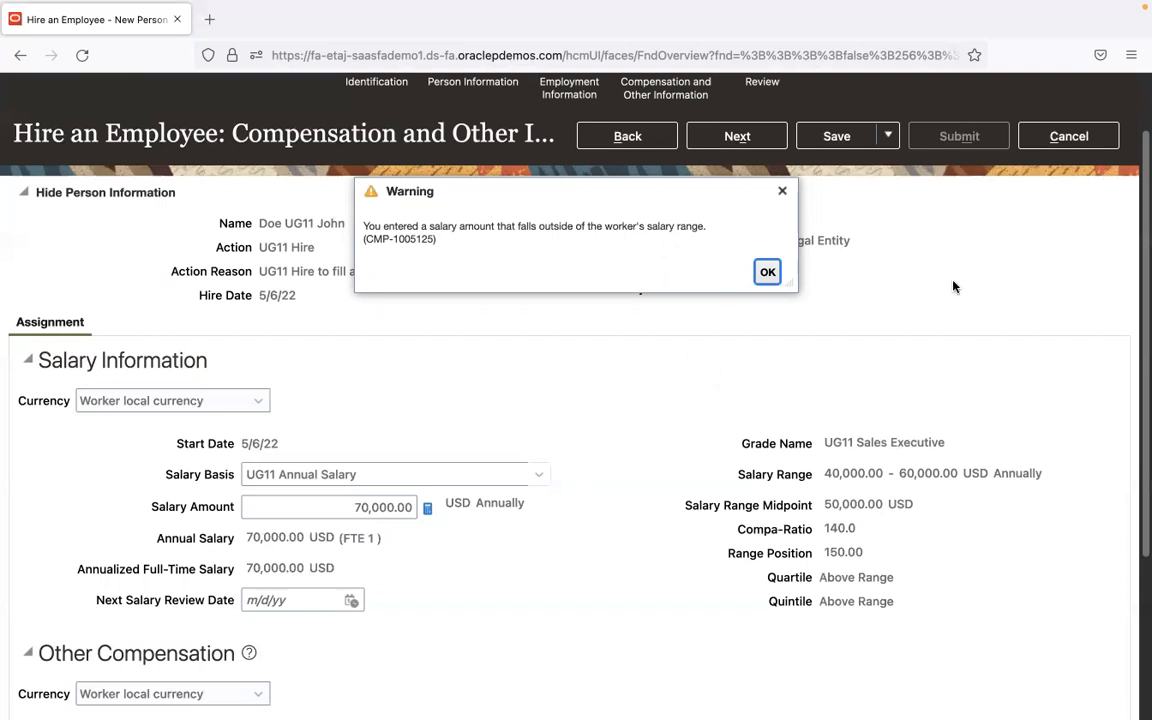
Step: Switch to Chrome and open the Oracle Fusion Cloud Applications home page for the etaj environment in a new tab
key(super+Tab)
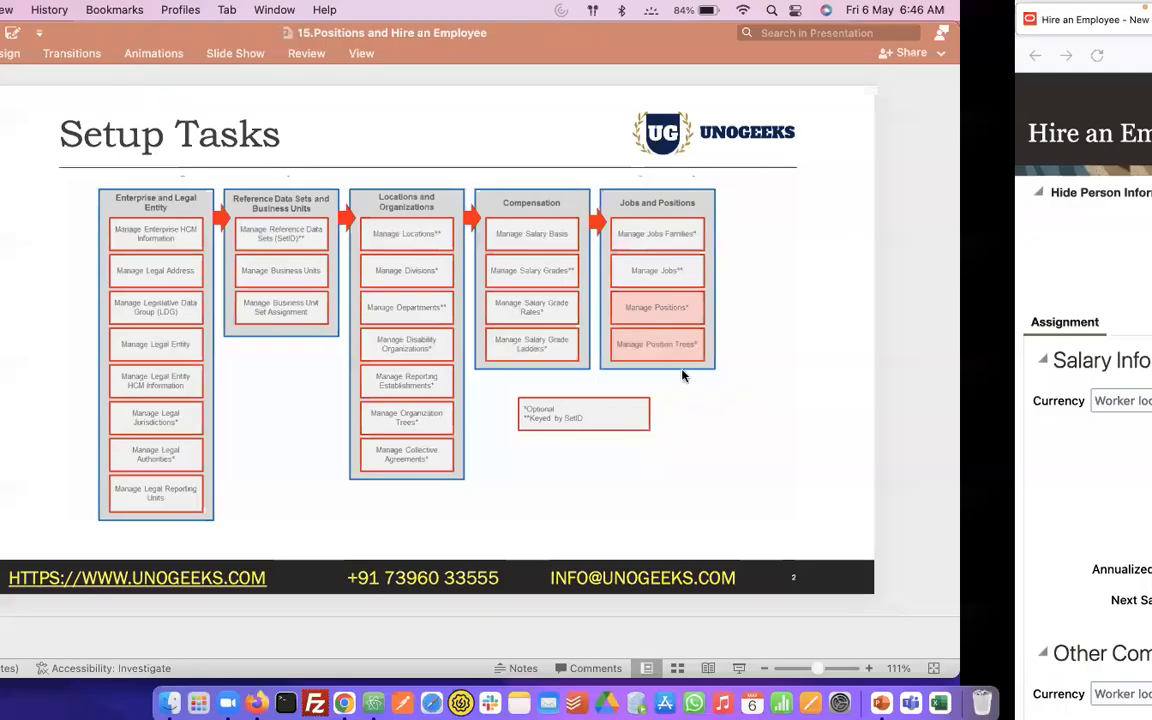
click(344, 696)
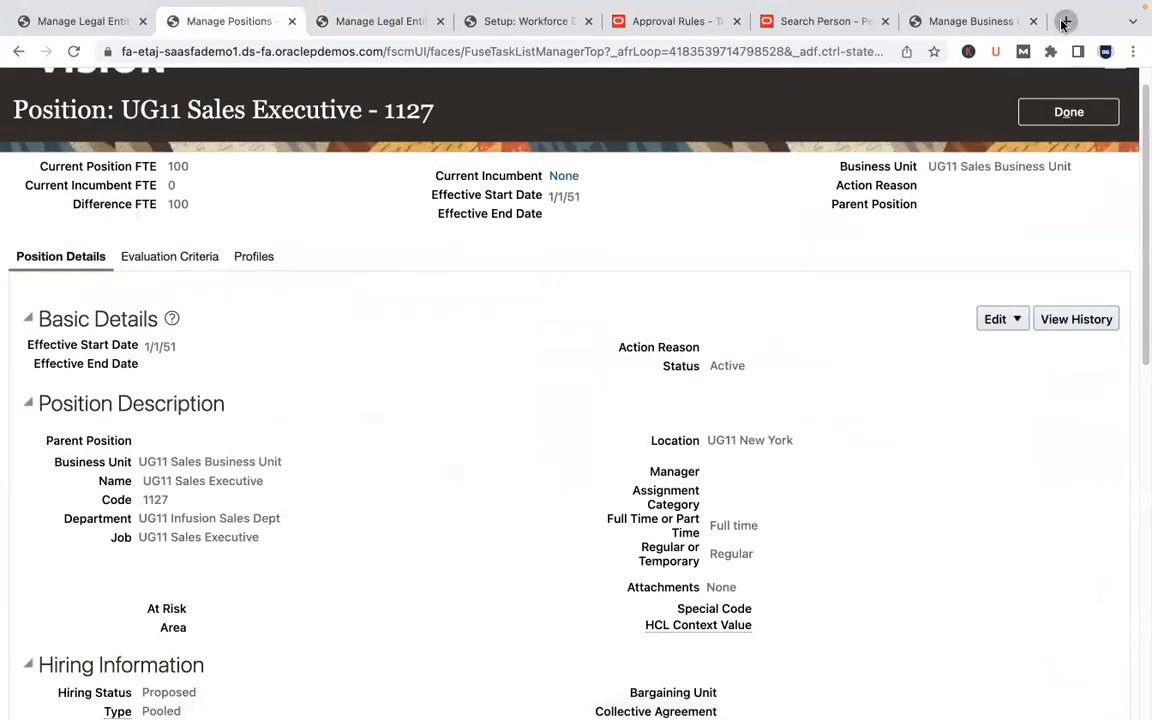
click(1064, 21)
text(etaj)
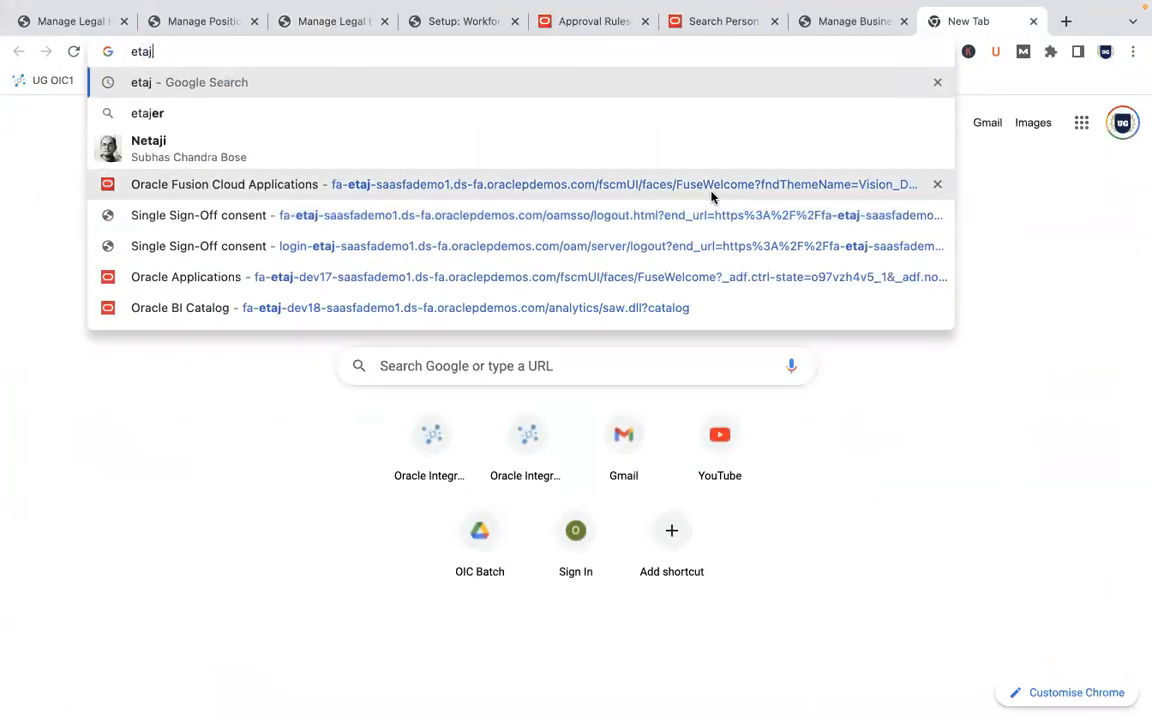
click(712, 195)
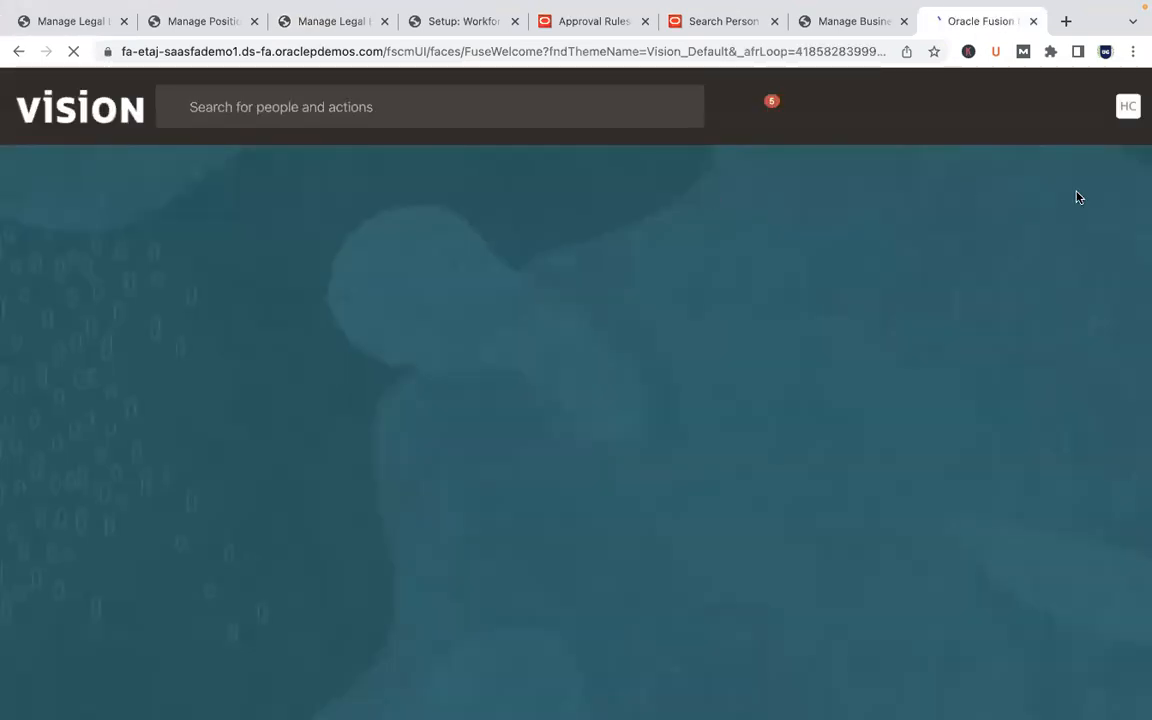
Step: Open Setup and Maintenance and switch the setup offering to Workforce Deployment
click(1115, 106)
click(857, 350)
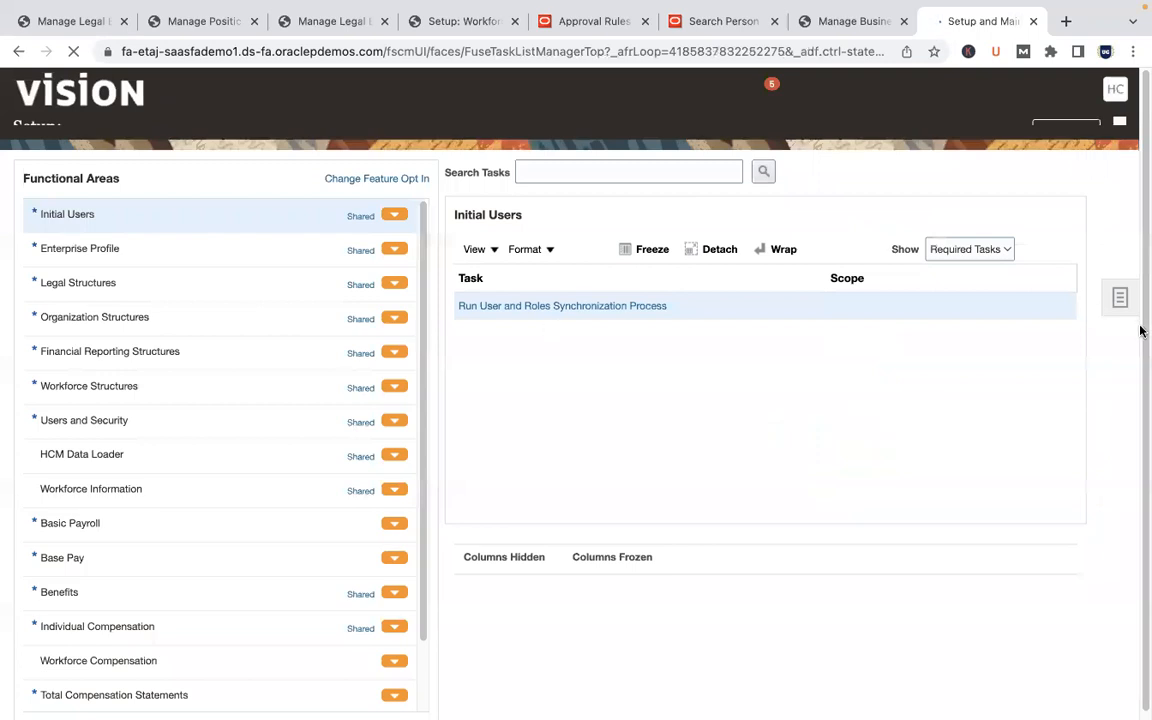
click(293, 131)
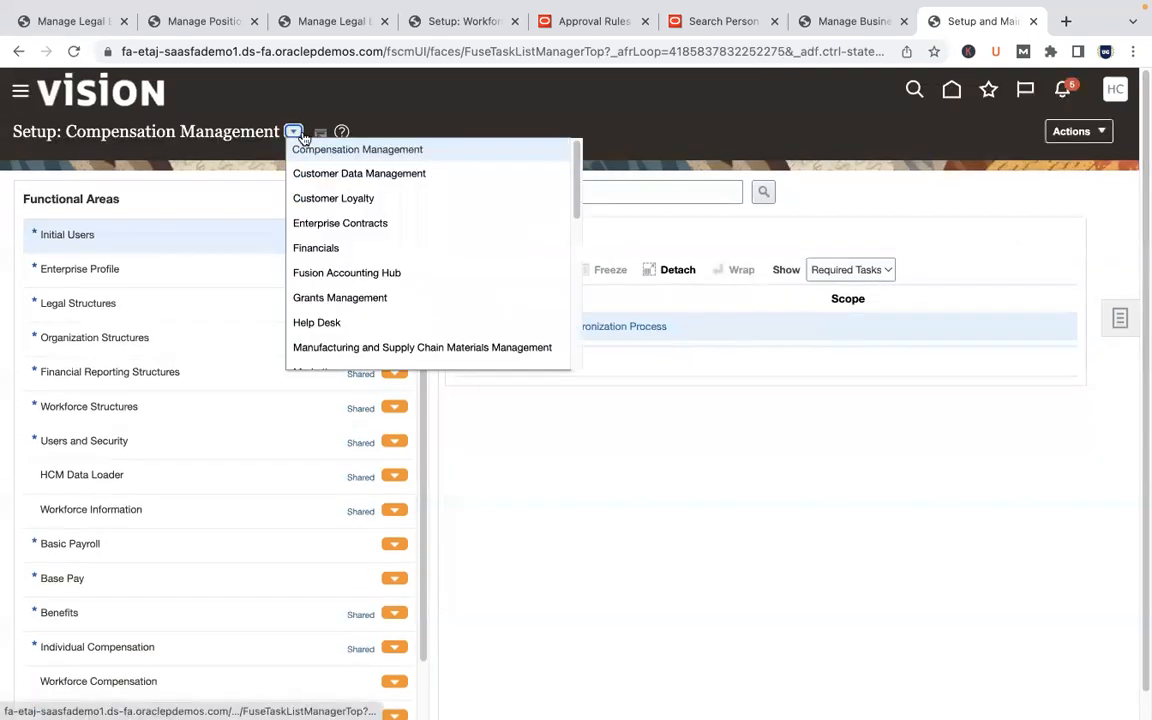
scroll(520, 265, down, 10)
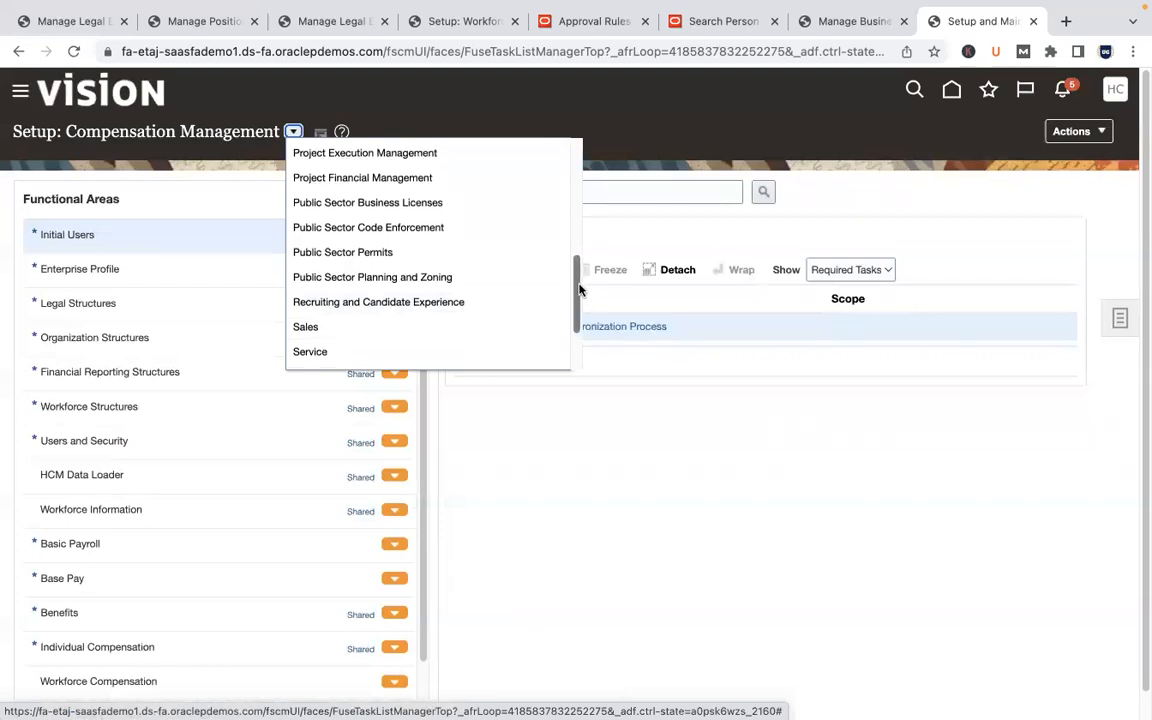
scroll(575, 300, down, 3)
click(483, 333)
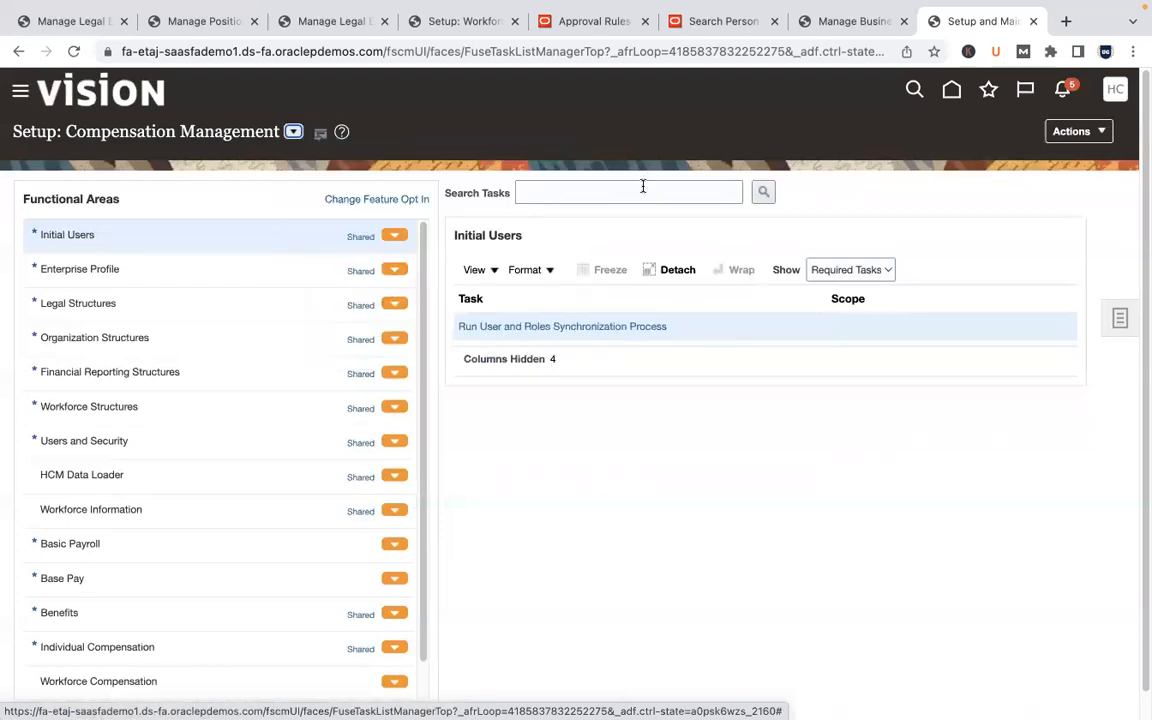
Step: Search the Workforce Deployment tasks for "salary basis" and close the search results
click(644, 186)
text(s)
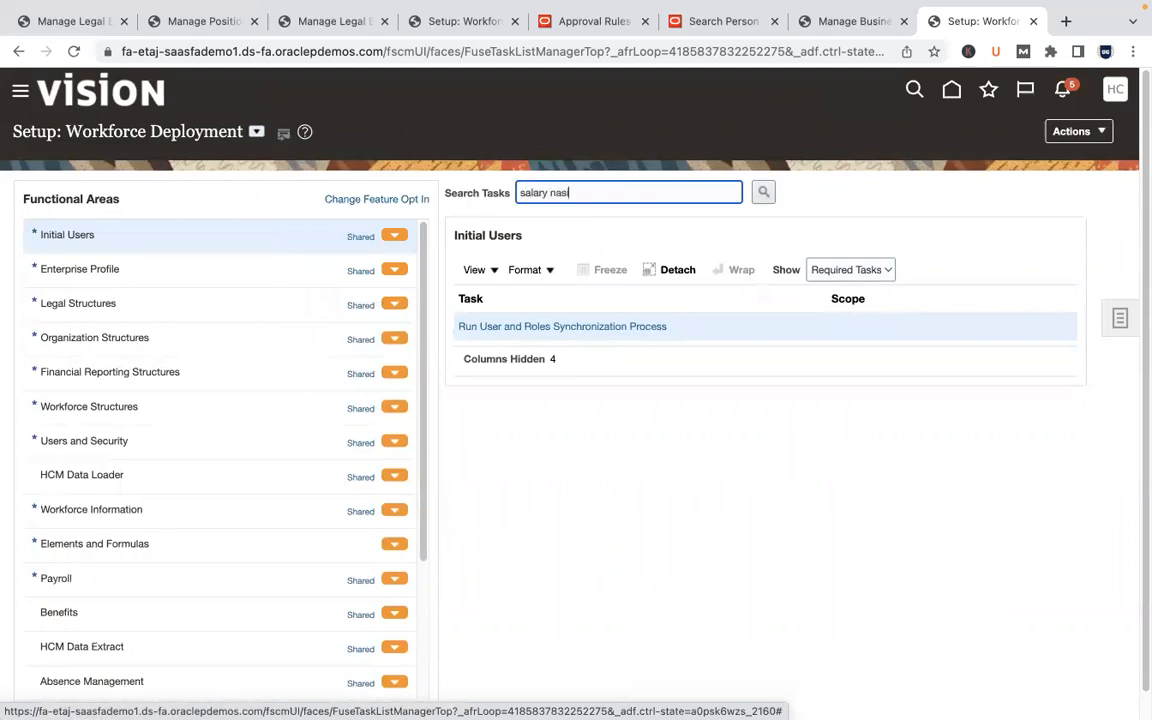
text(alary basis)
key(Return)
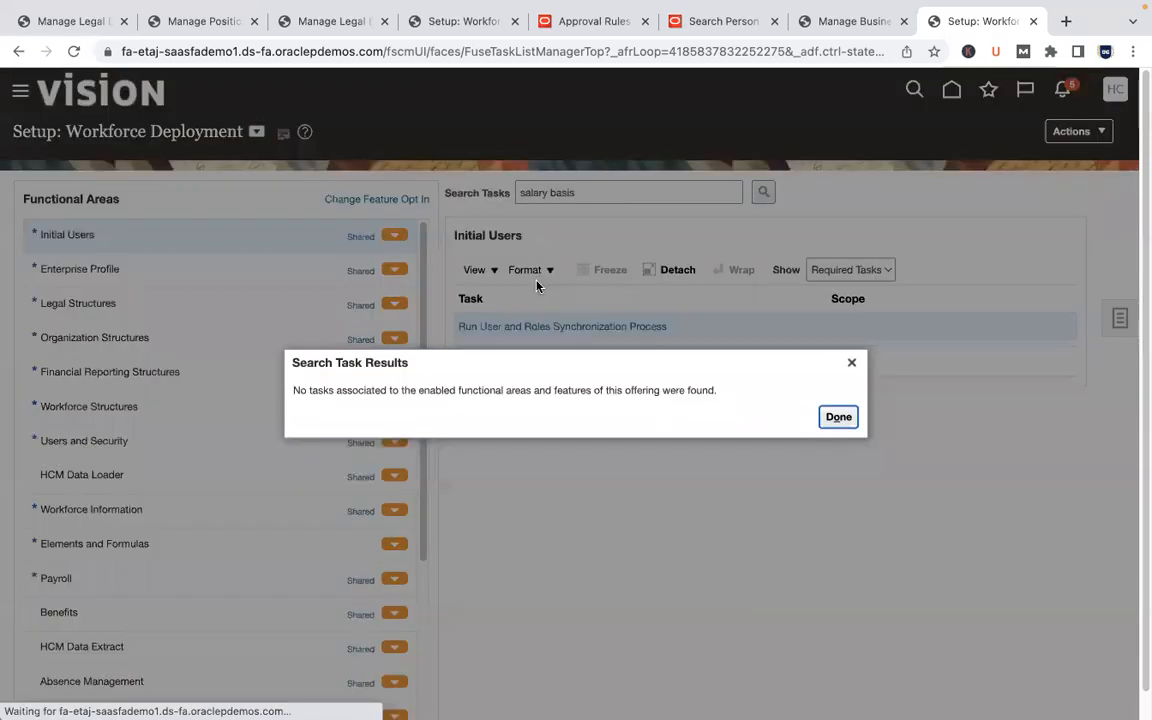
click(848, 419)
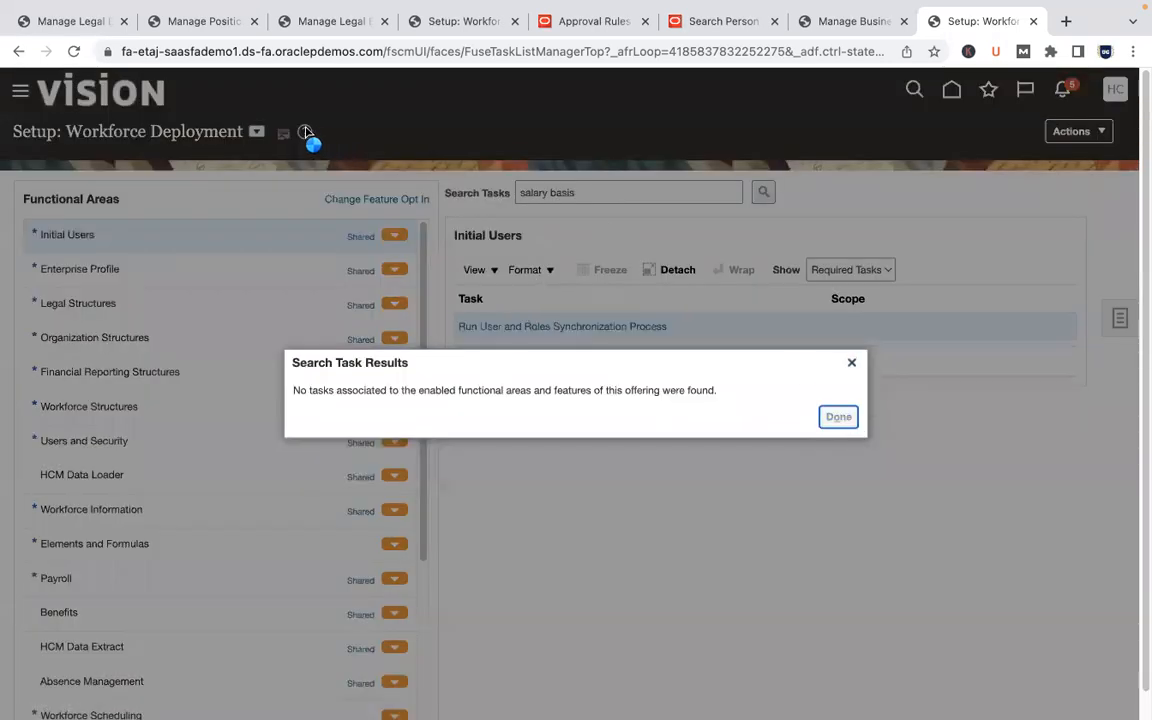
Step: Find the Salary Basis task for the Benefits area within the Compensation Management offering and open it
click(256, 131)
drag(541, 316, 541, 160)
click(355, 154)
scroll(745, 190, down, 1)
click(762, 195)
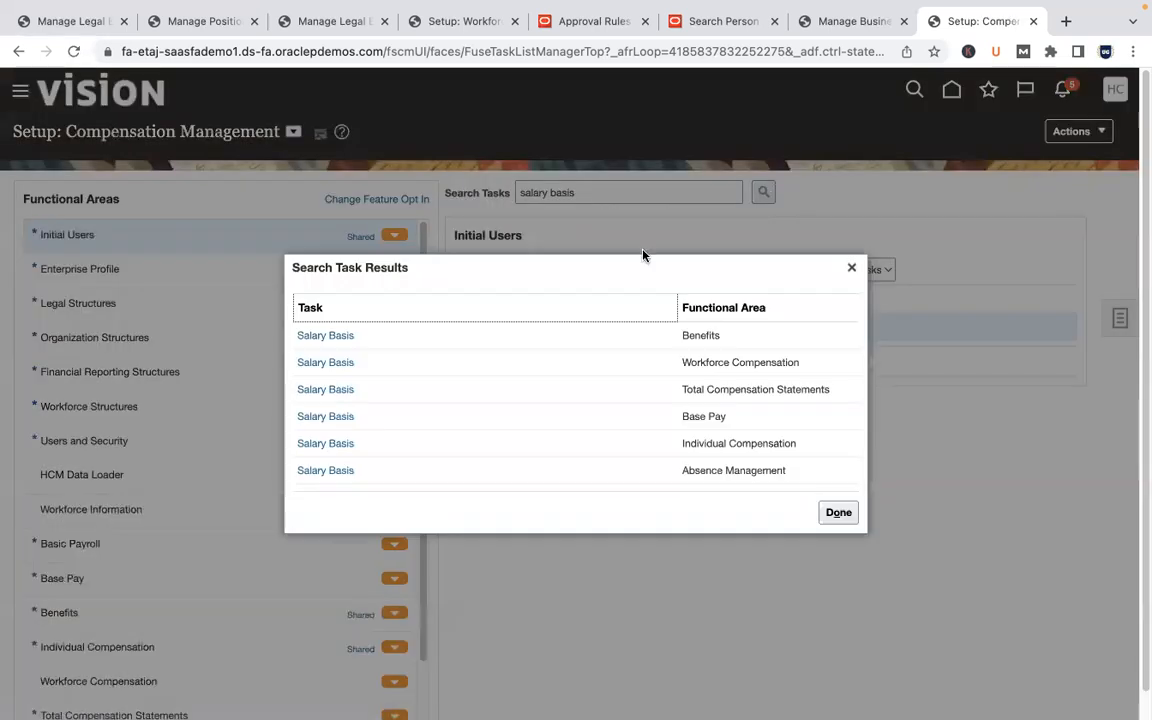
click(337, 338)
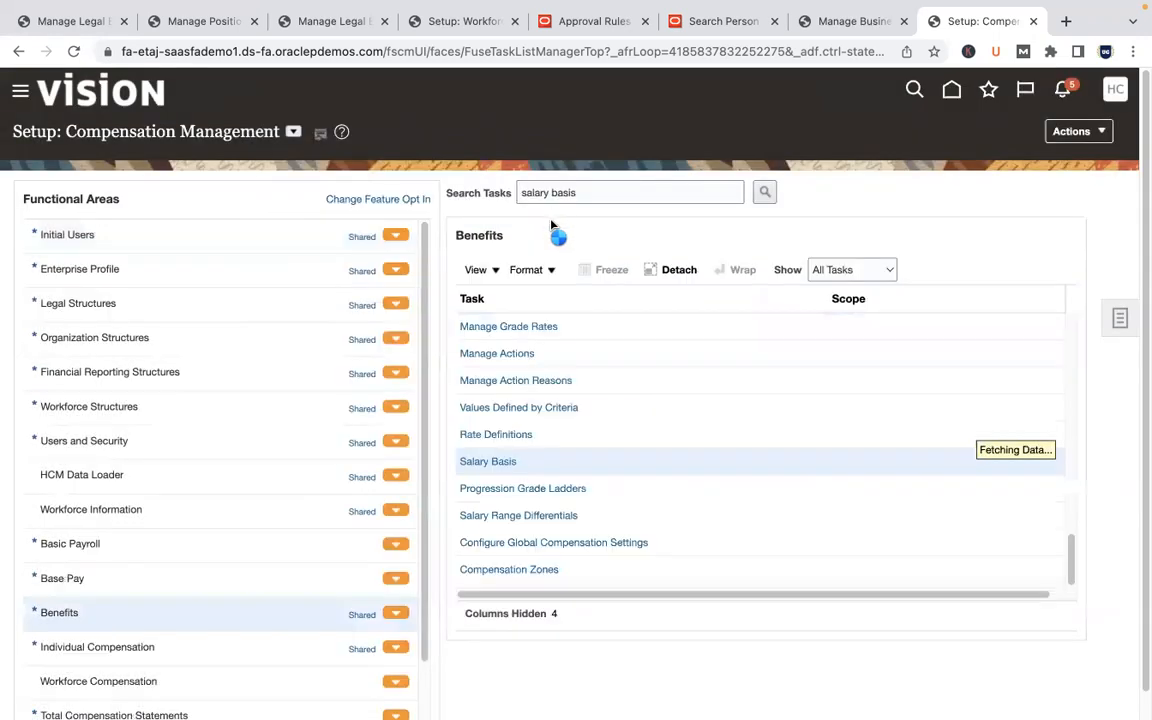
click(493, 466)
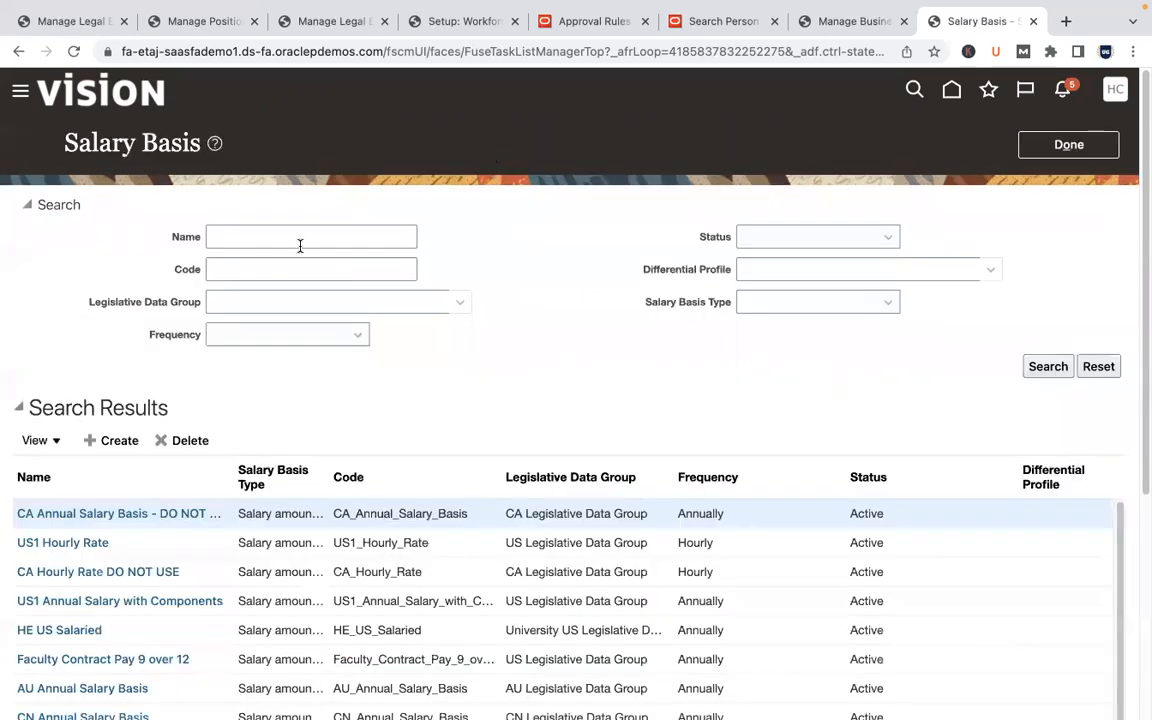
Step: Search the salary bases by the name UG11 and open UG11 Annual Salary
click(278, 227)
text(UG11)
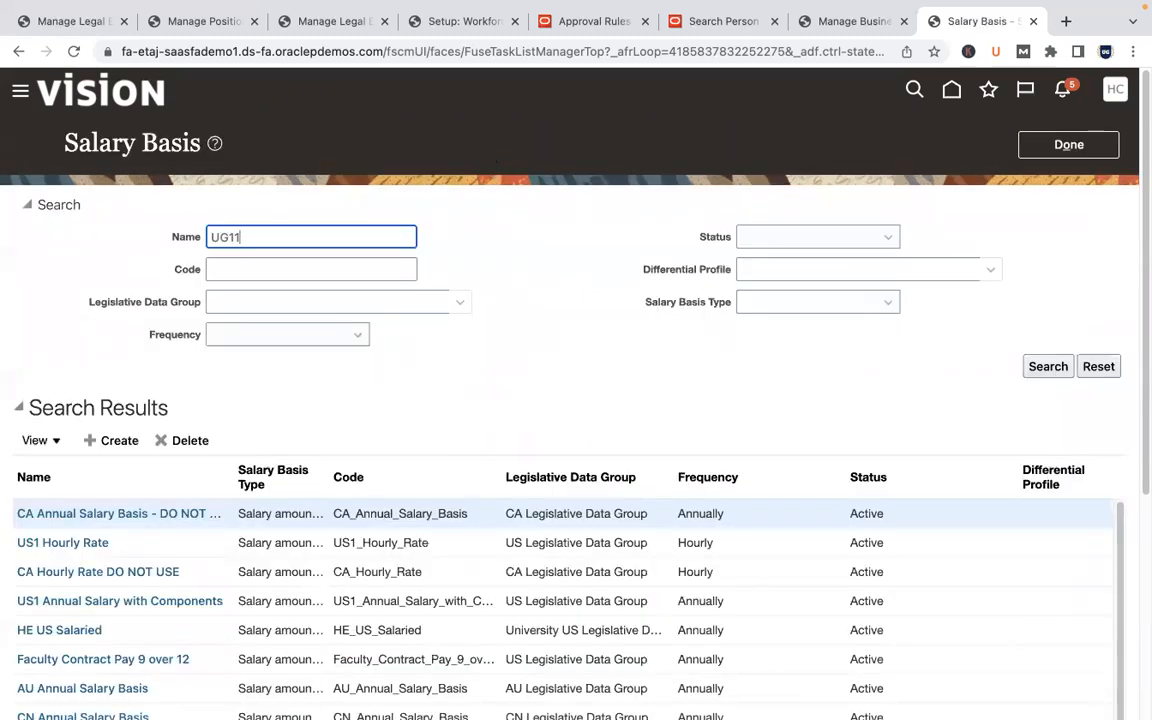
click(1048, 366)
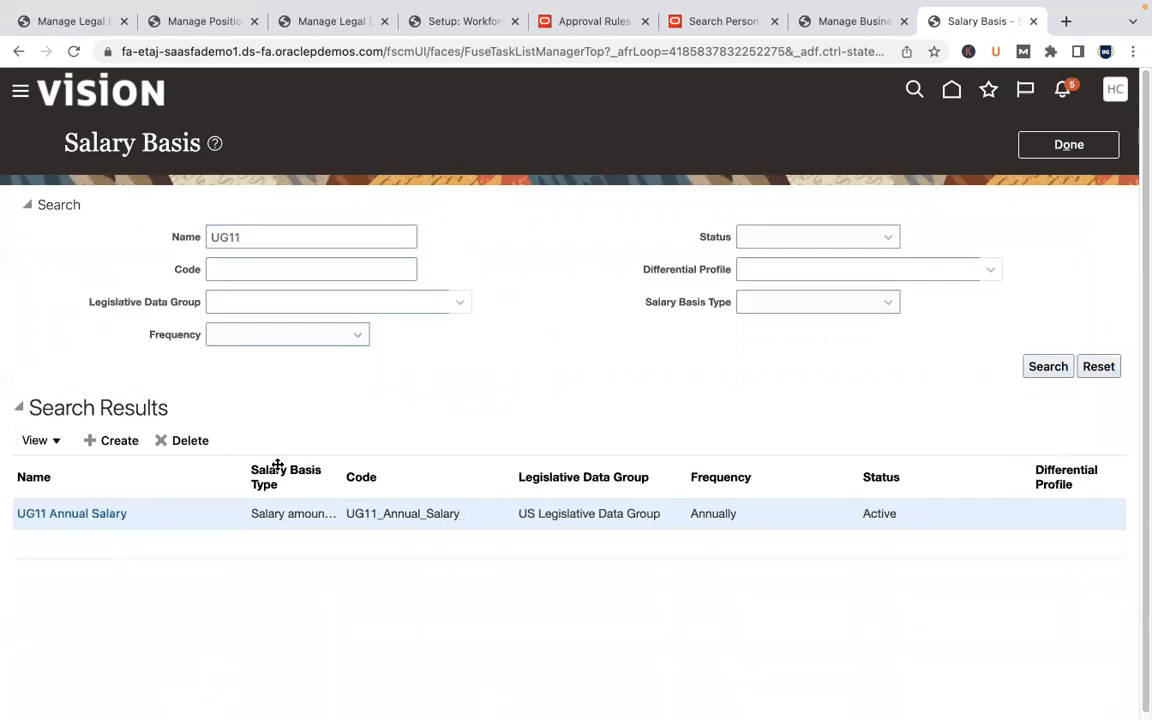
click(100, 513)
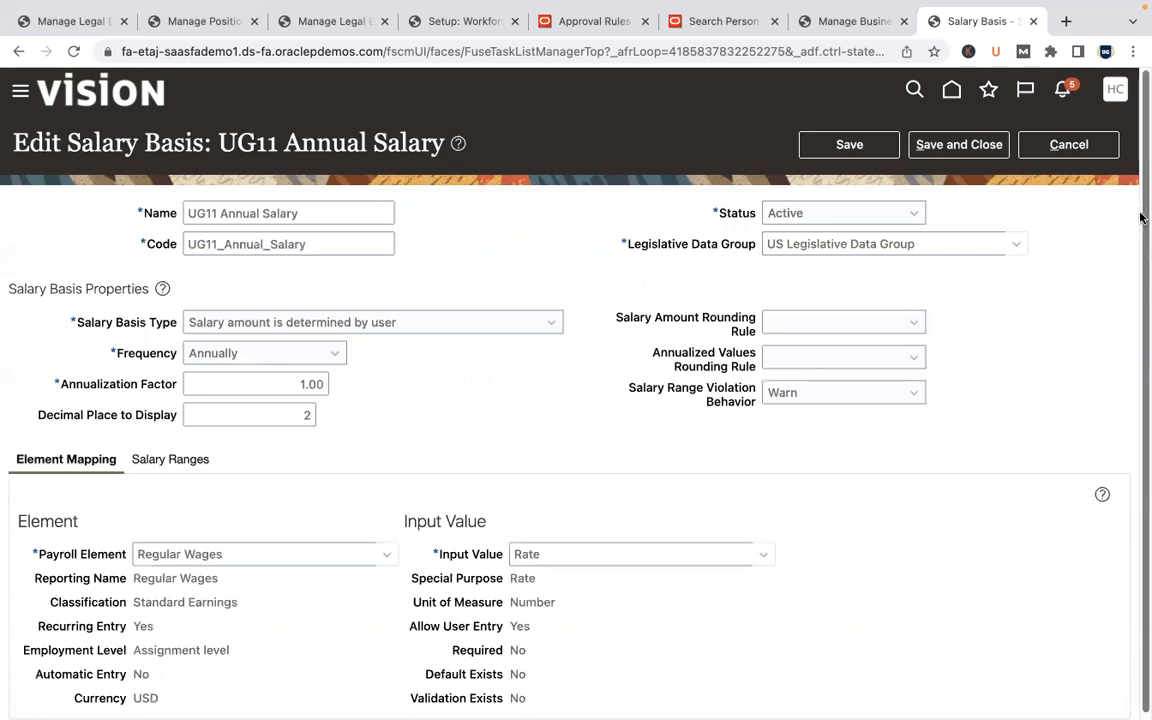
Step: Examine the salary basis properties and the grade salary ranges of UG11 Annual Salary
drag(1142, 218, 1142, 372)
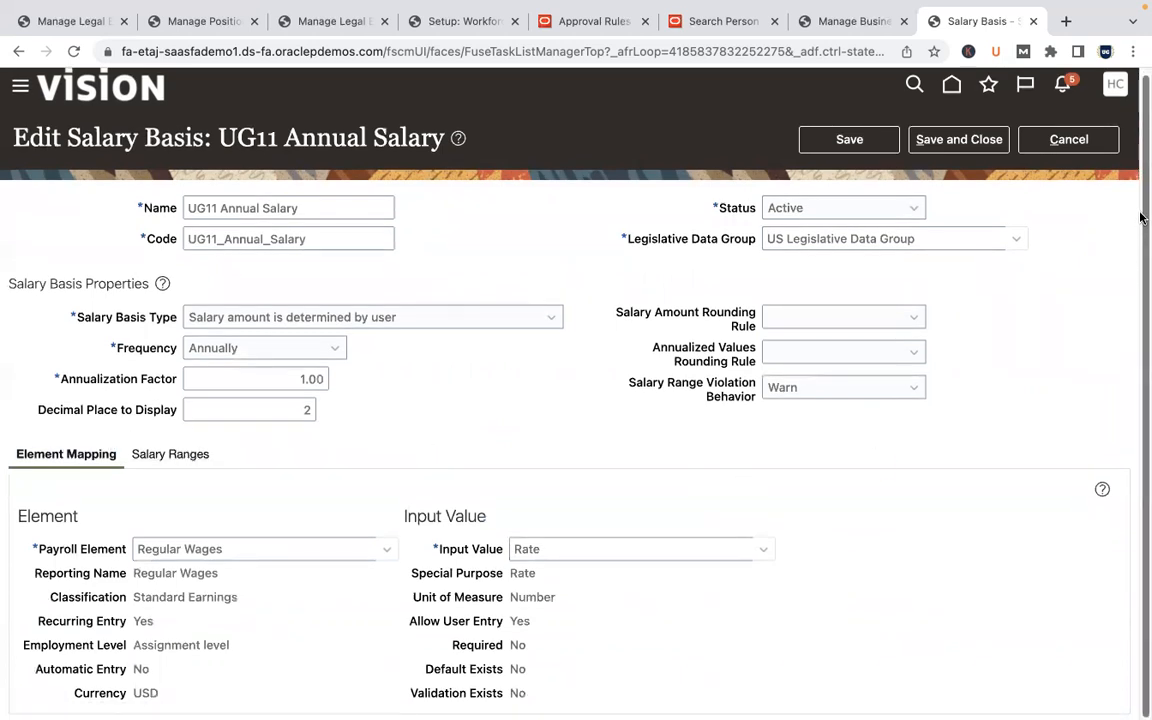
scroll(1140, 280, down, 3)
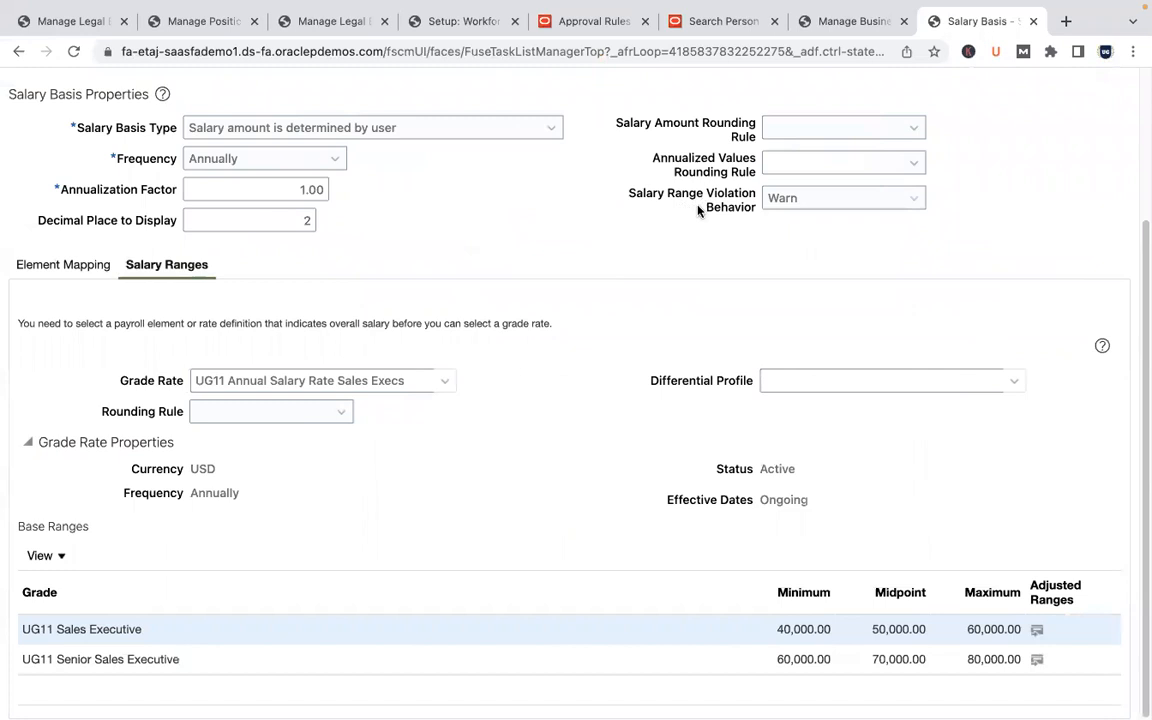
drag(1139, 339, 1141, 198)
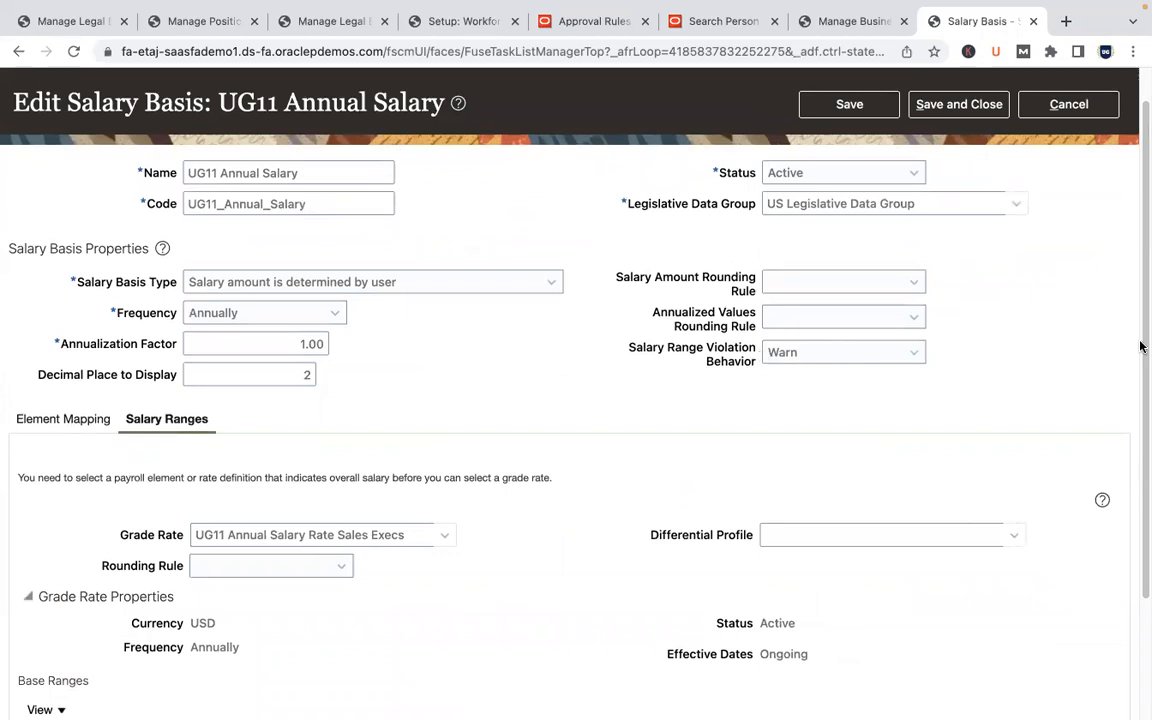
drag(1142, 342, 1142, 450)
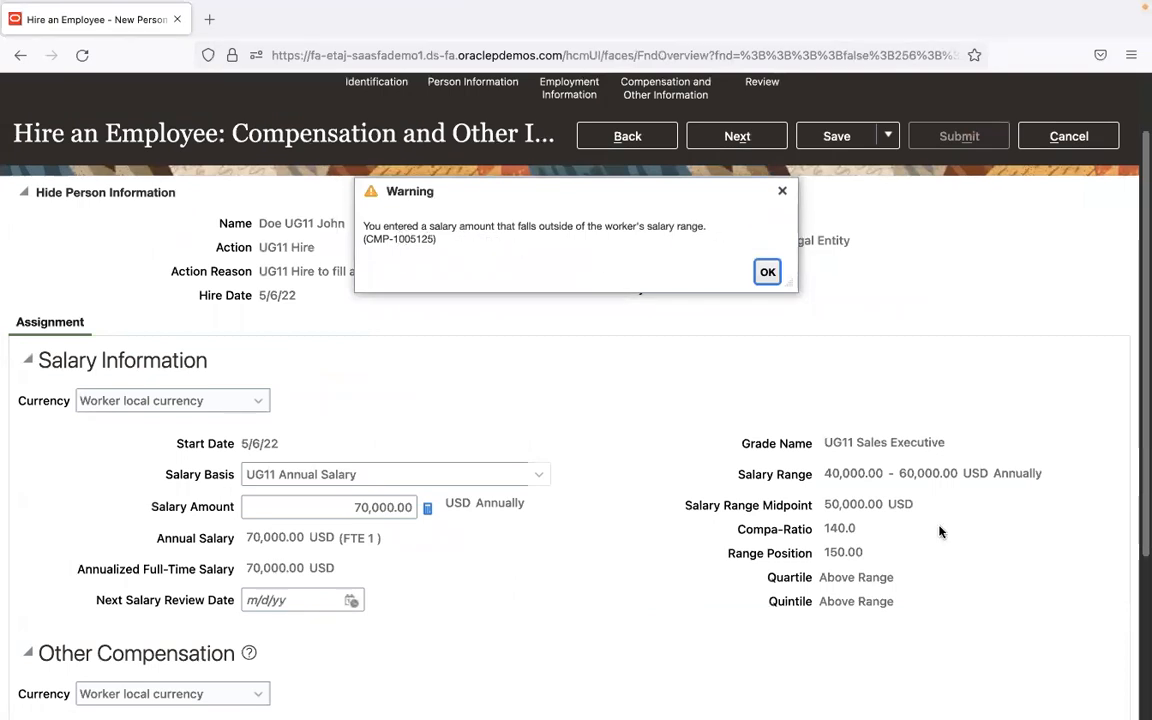
Step: Switch to the Hire an Employee page in Firefox and dismiss the salary range warning
click(766, 273)
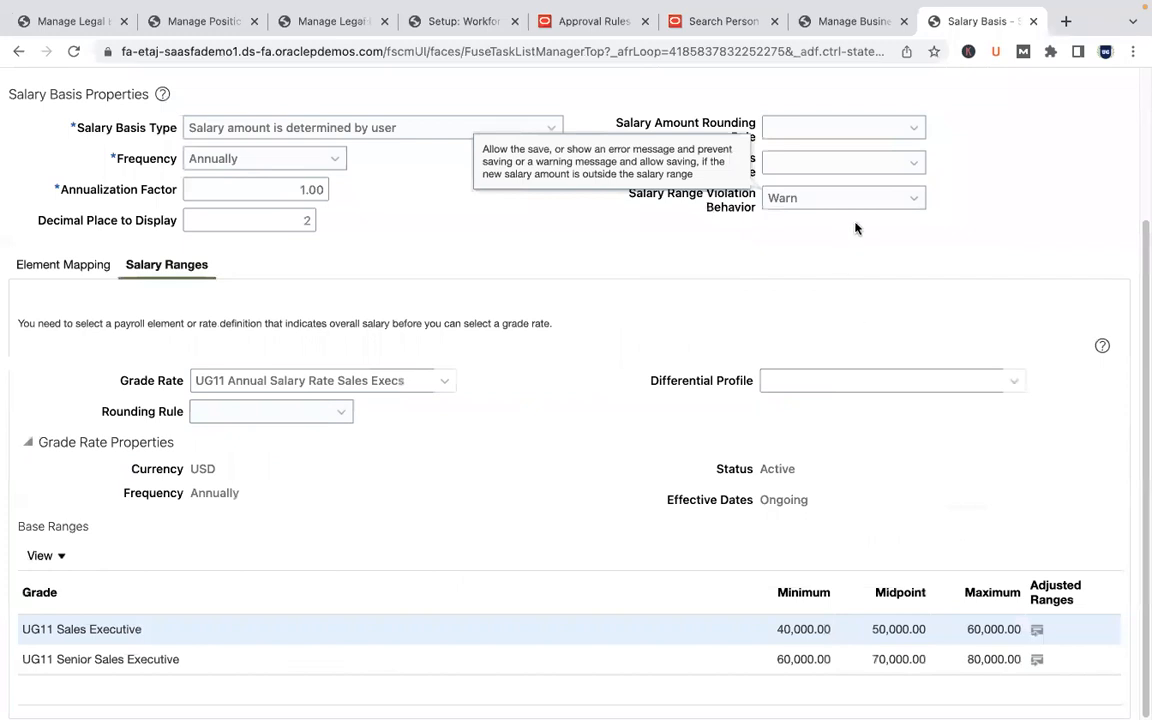
Step: Switch to the salary basis in Chrome and view the available Salary Range Violation Behavior options without changing the selection
click(870, 208)
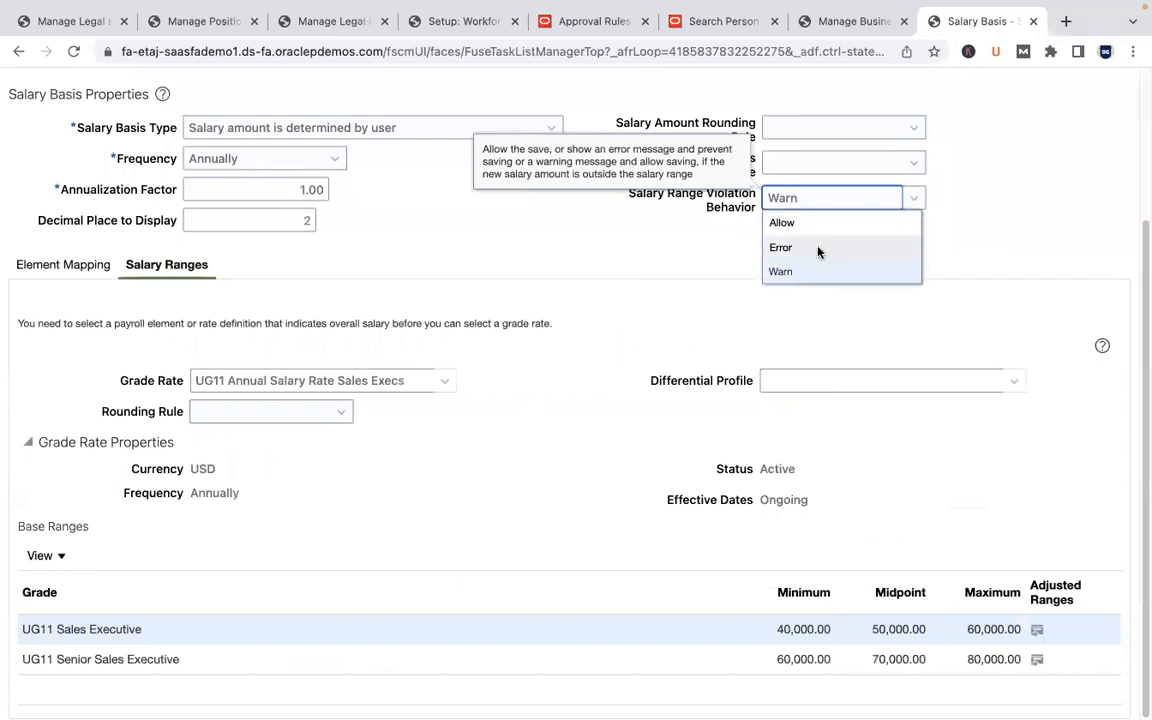
click(599, 288)
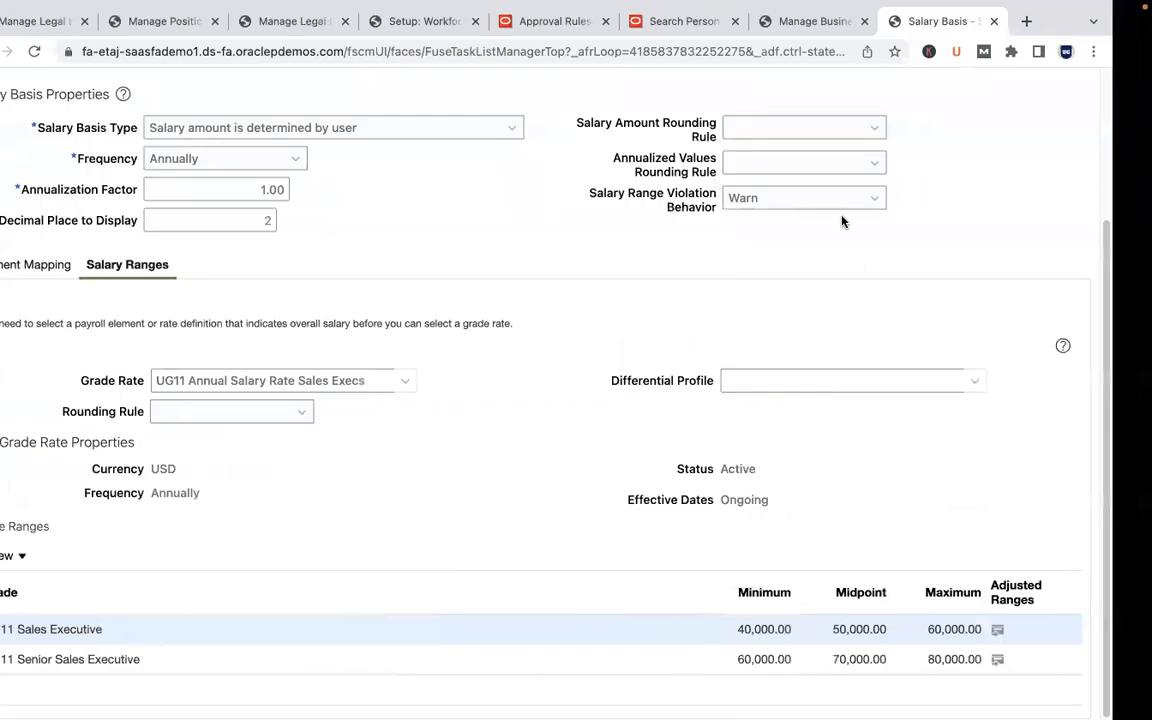
click(880, 198)
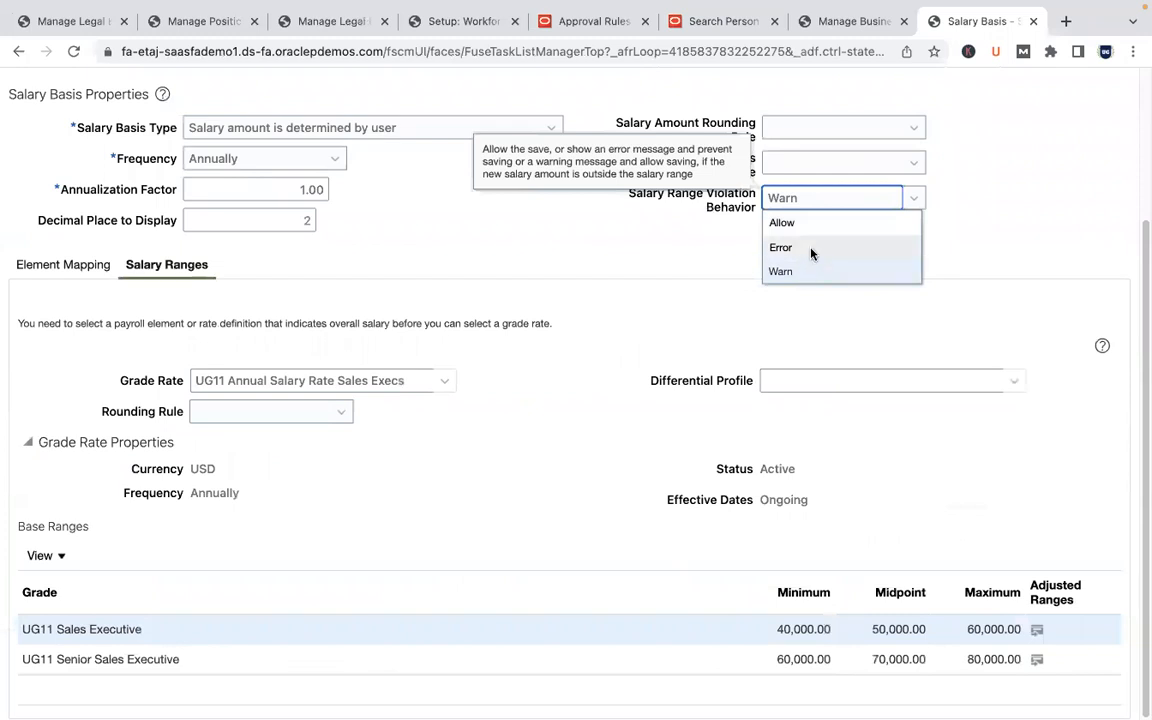
click(633, 233)
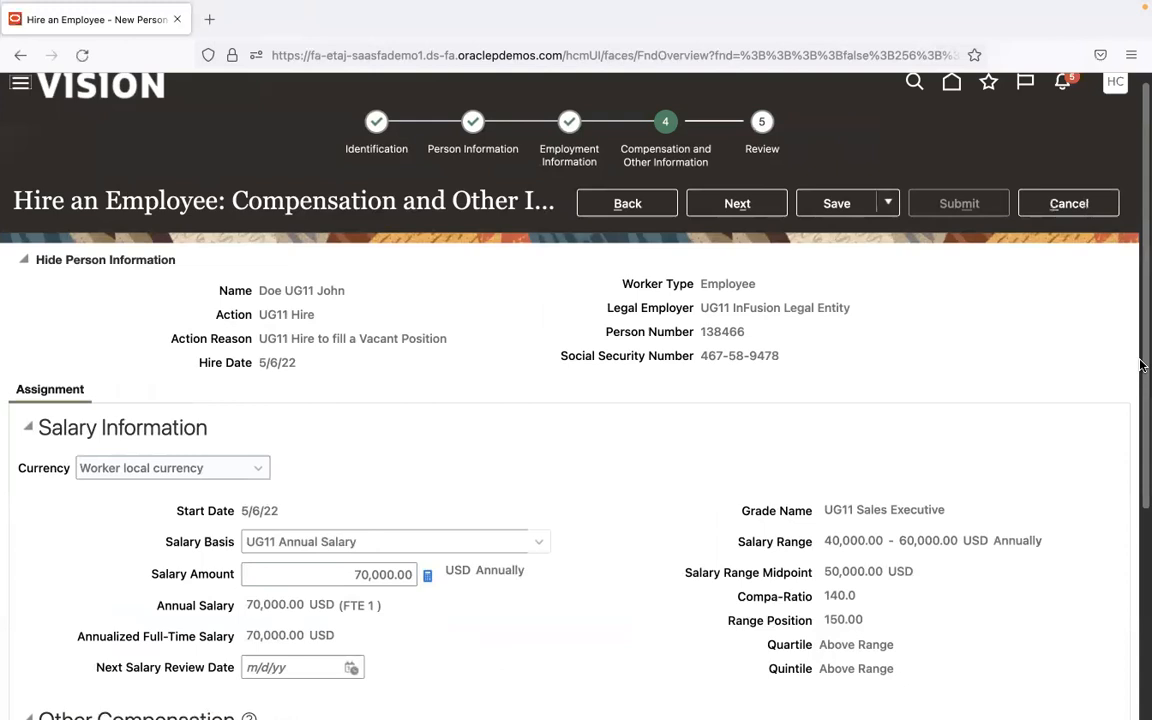
Step: Return to the Hire an Employee page in Firefox and set the Salary Amount to 60,000
click(361, 573)
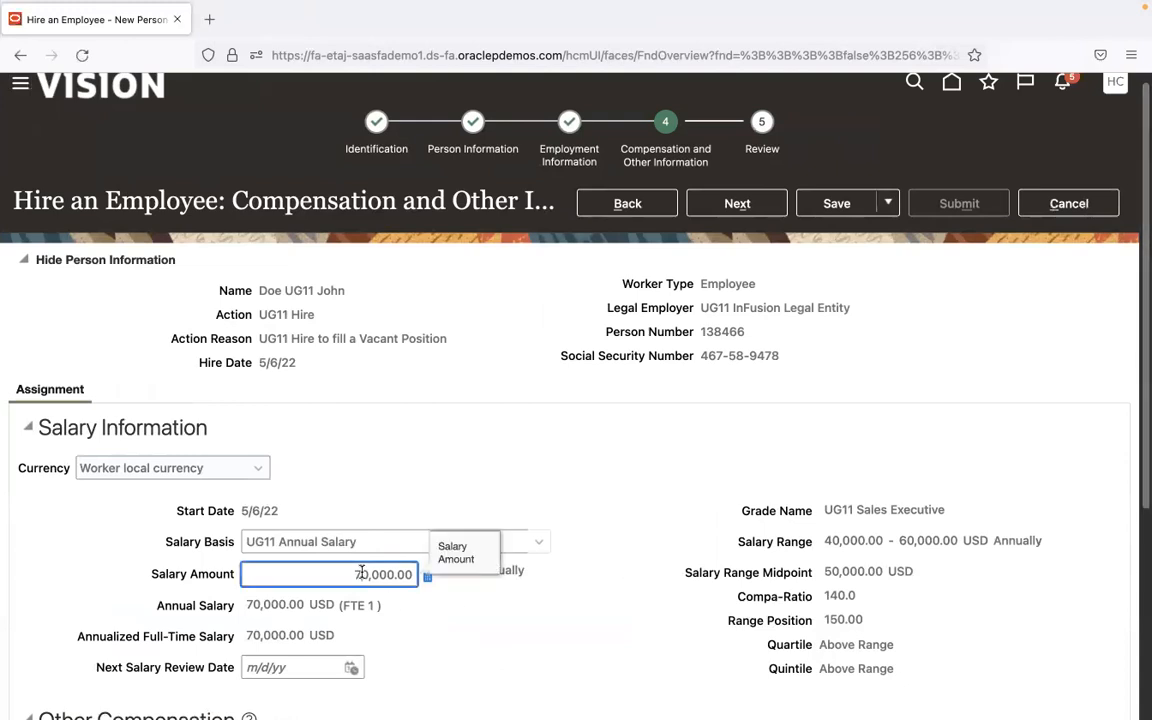
key(Tab)
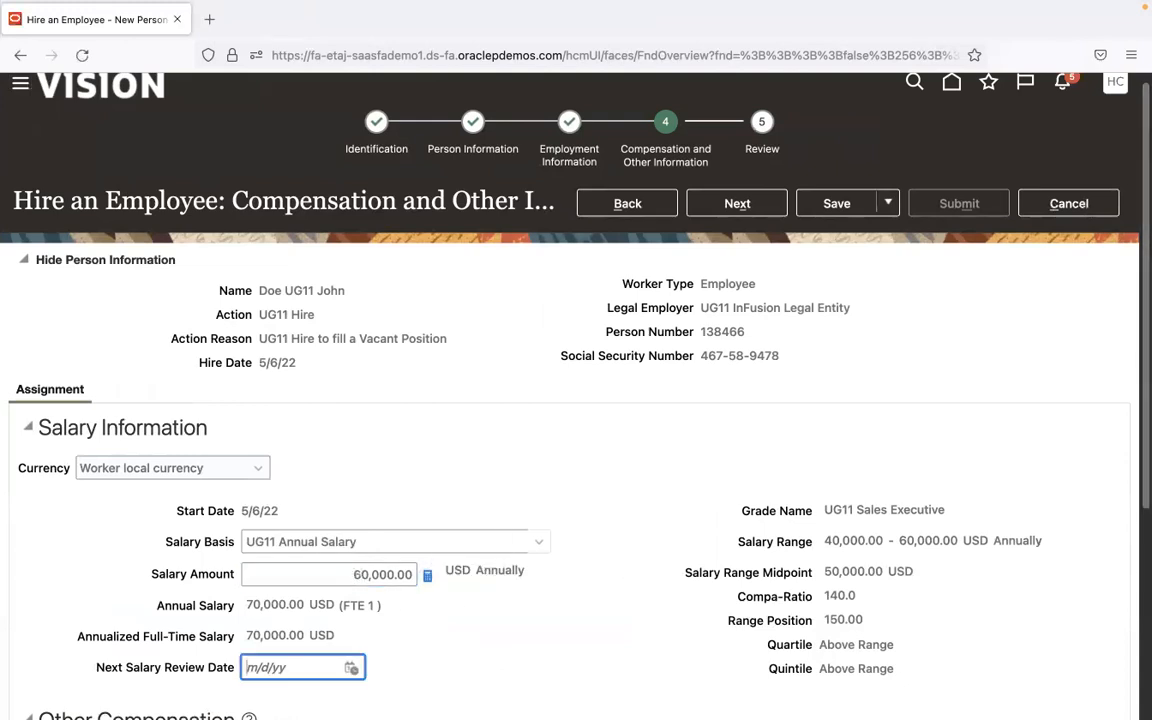
scroll(1140, 390, down, 3)
scroll(1140, 390, down, 2)
click(645, 490)
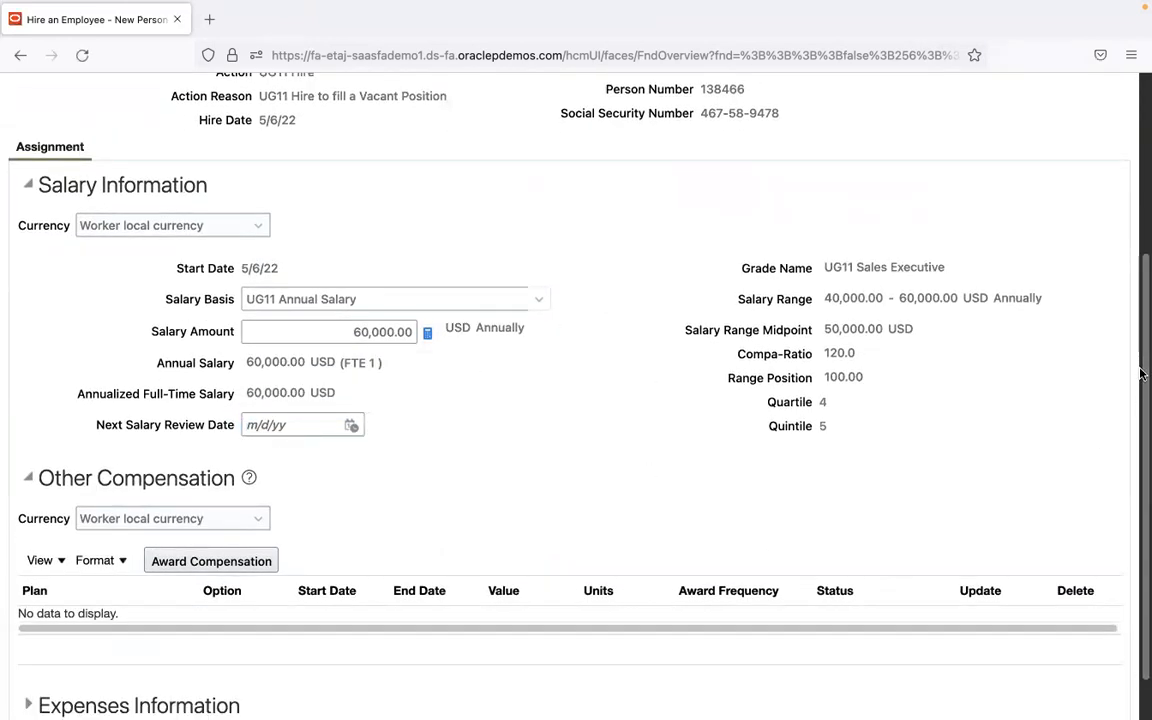
Step: Continue to the Review stage and submit the hire request, accepting the confirmations
scroll(1141, 560, down, 1)
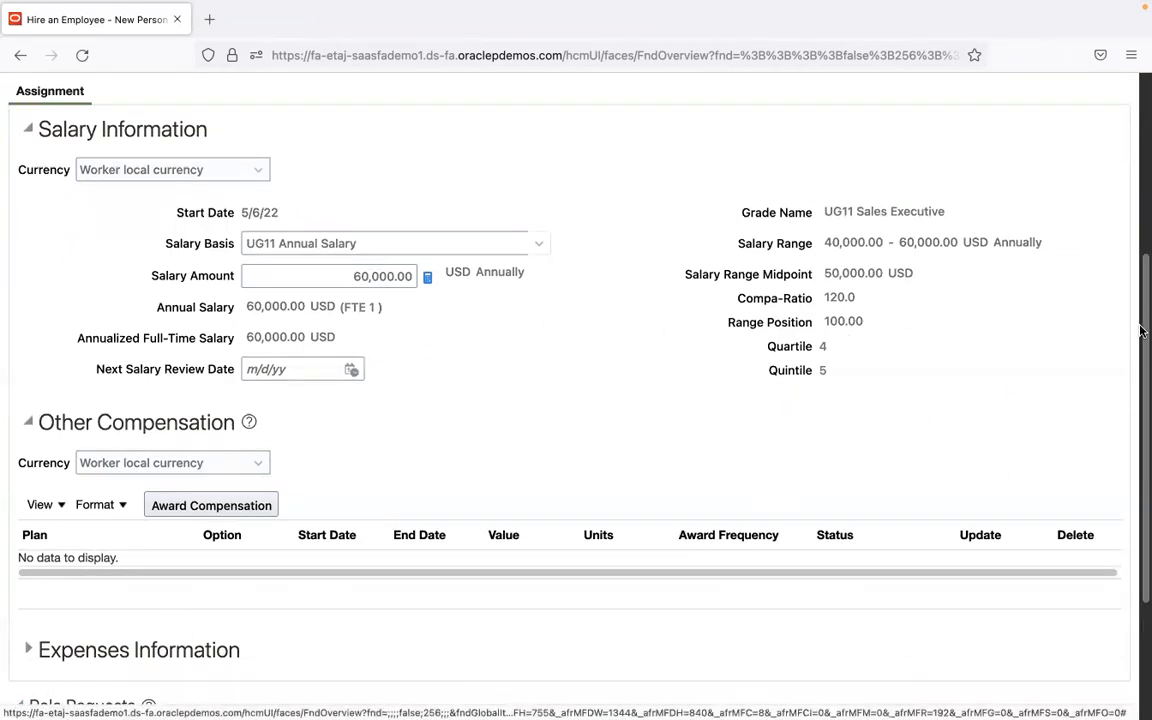
scroll(1140, 522, down, 3)
scroll(1140, 540, down, 1)
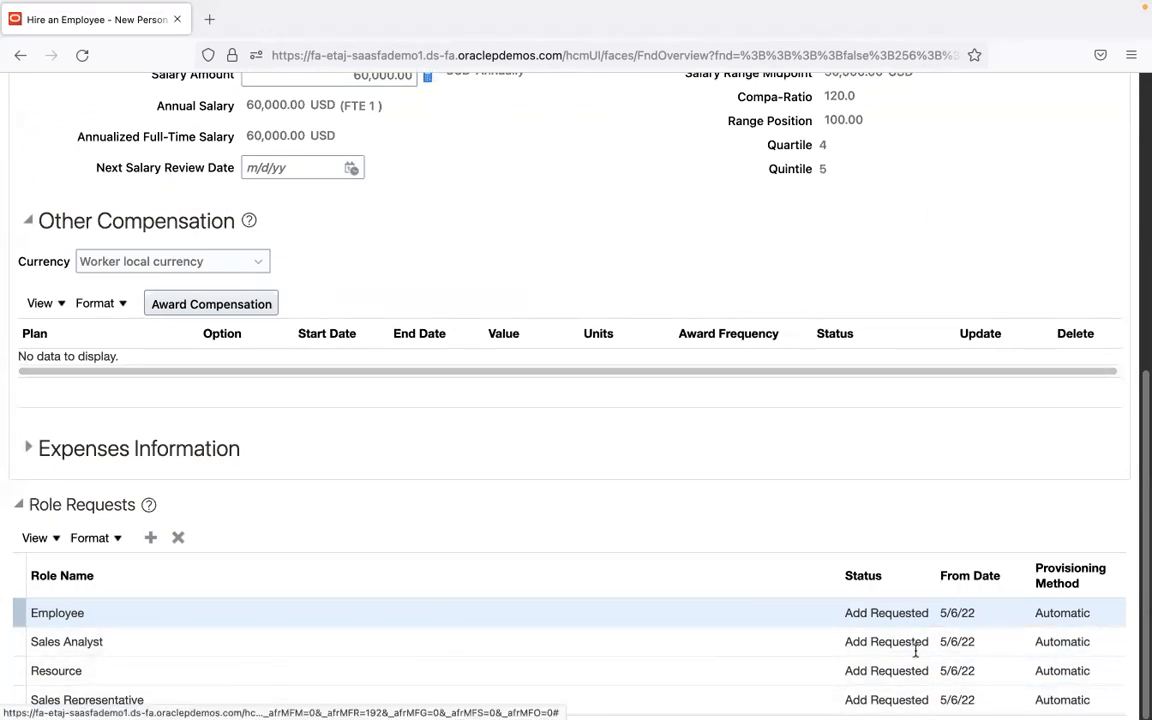
drag(1141, 513, 1141, 215)
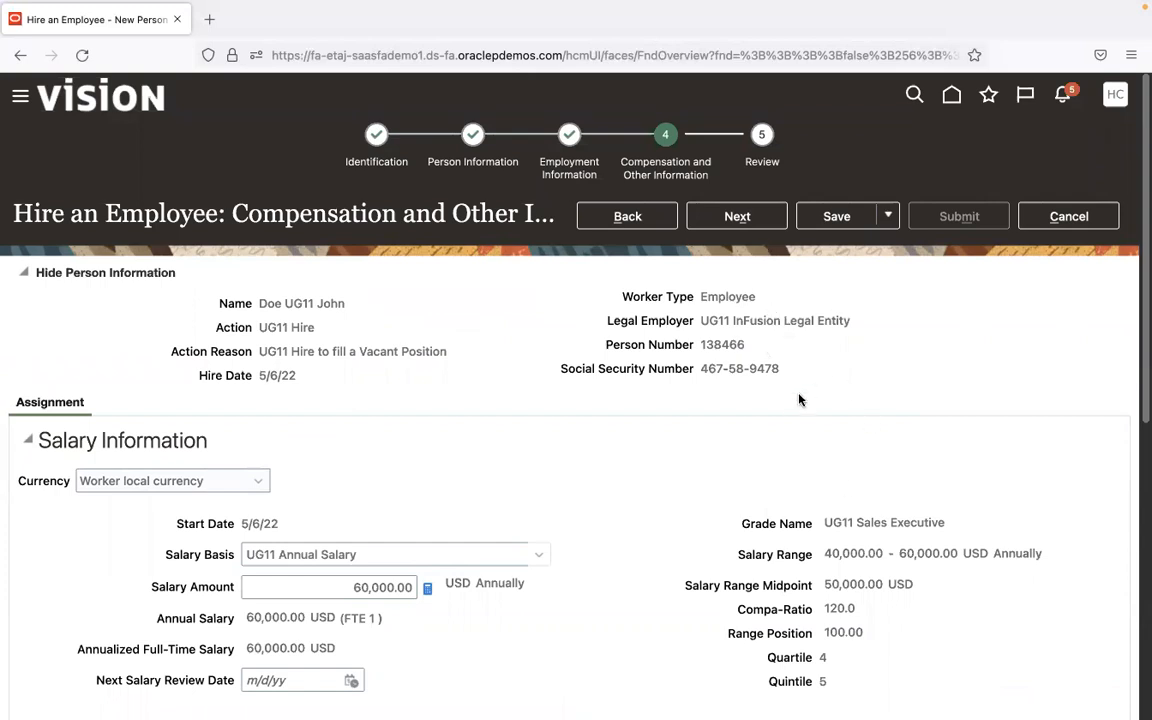
click(755, 218)
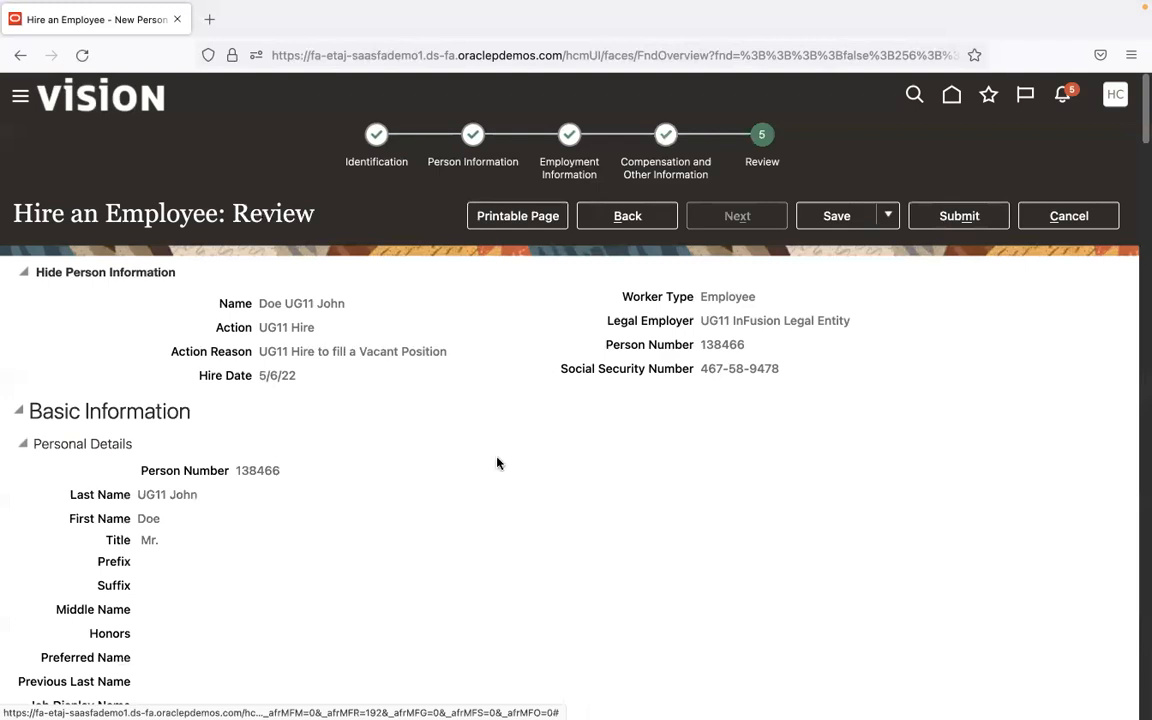
click(965, 220)
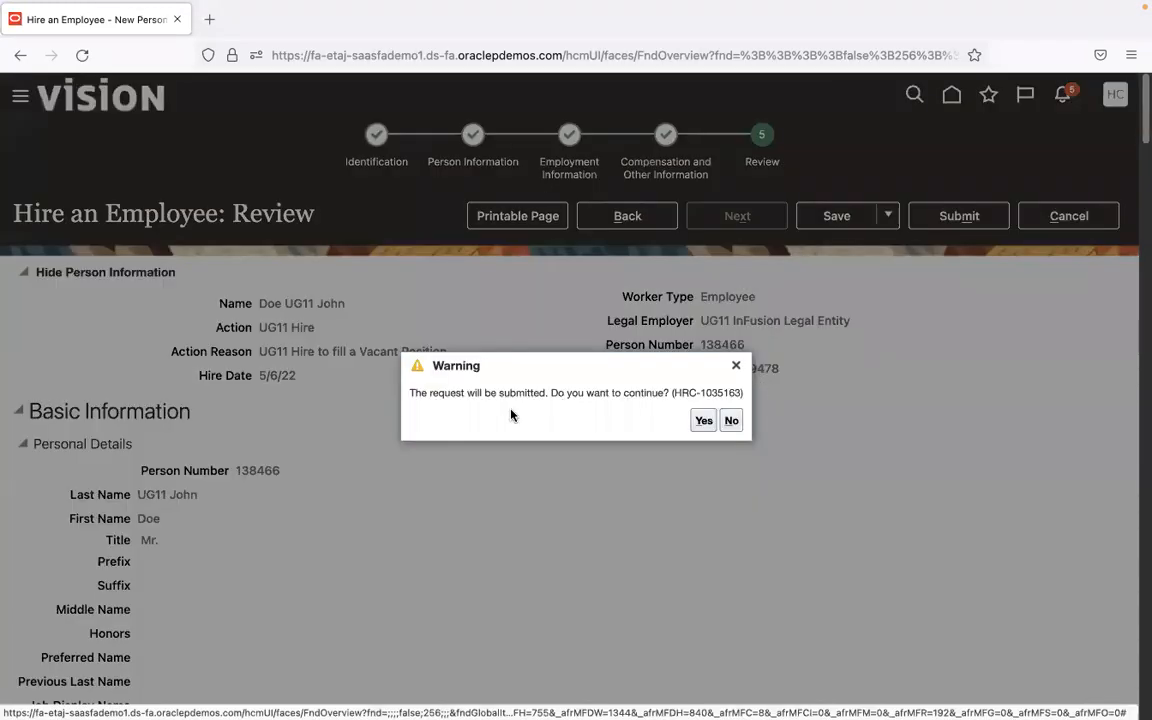
click(702, 421)
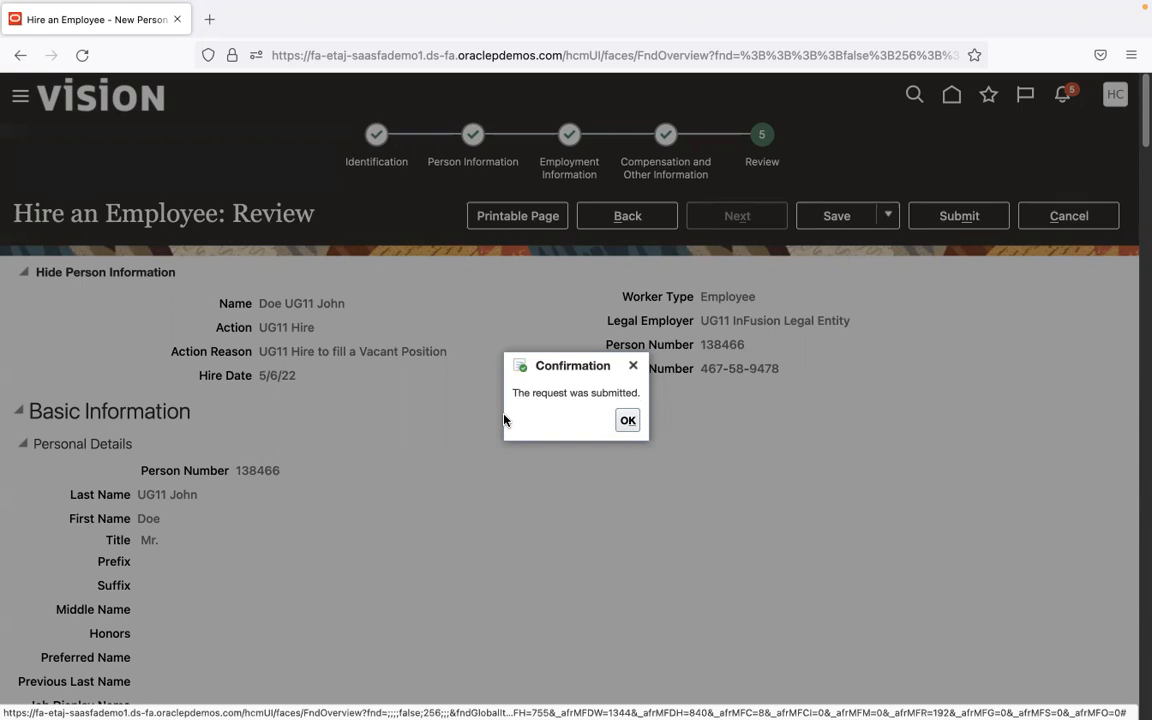
click(627, 420)
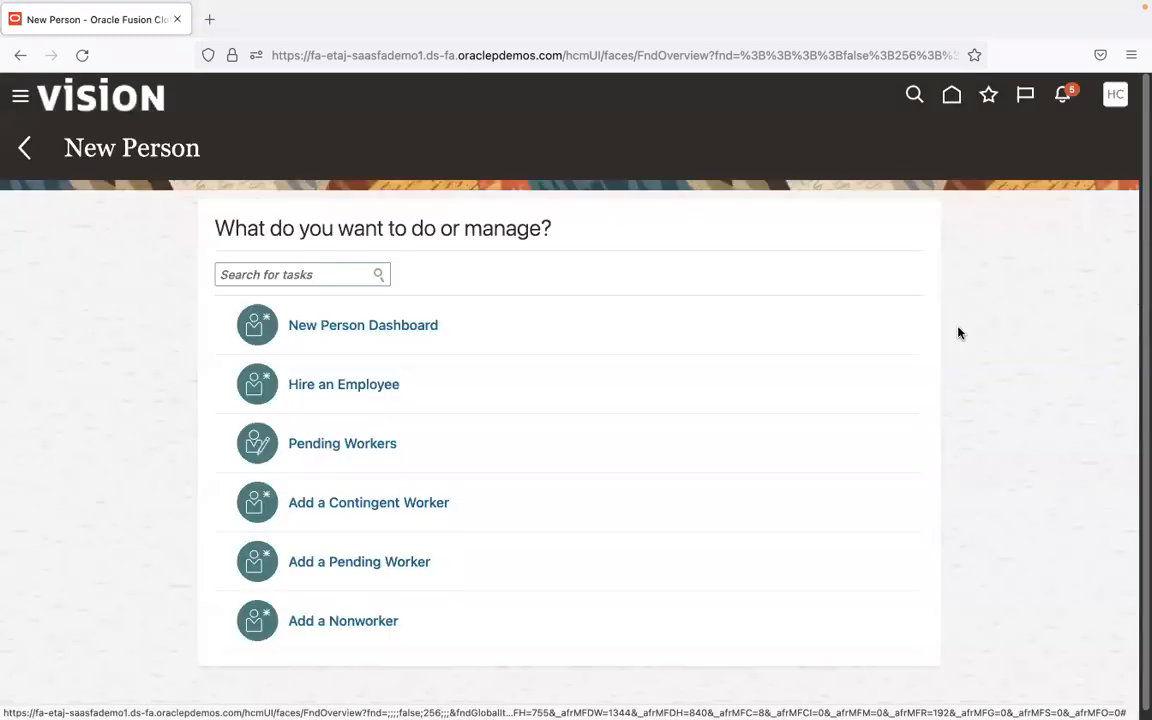
Step: Search Person Management by the new employee's person number and open their employment record
click(25, 148)
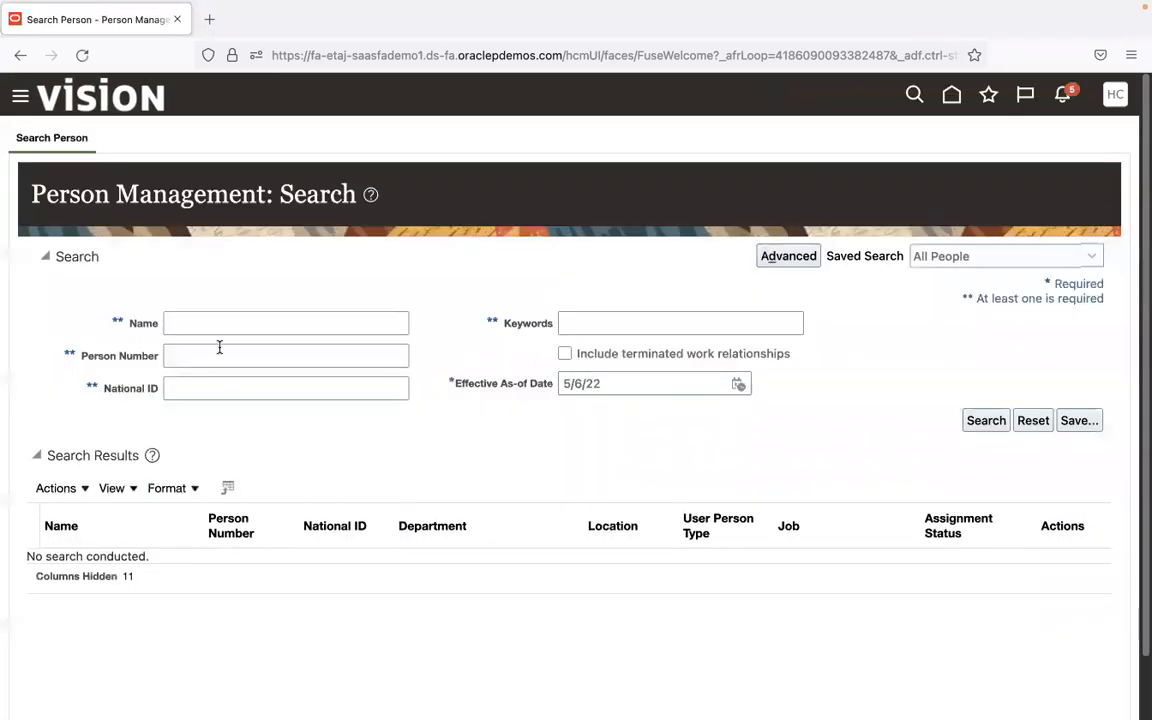
click(221, 348)
text(138465)
key(BackSpace)
text(6)
click(984, 420)
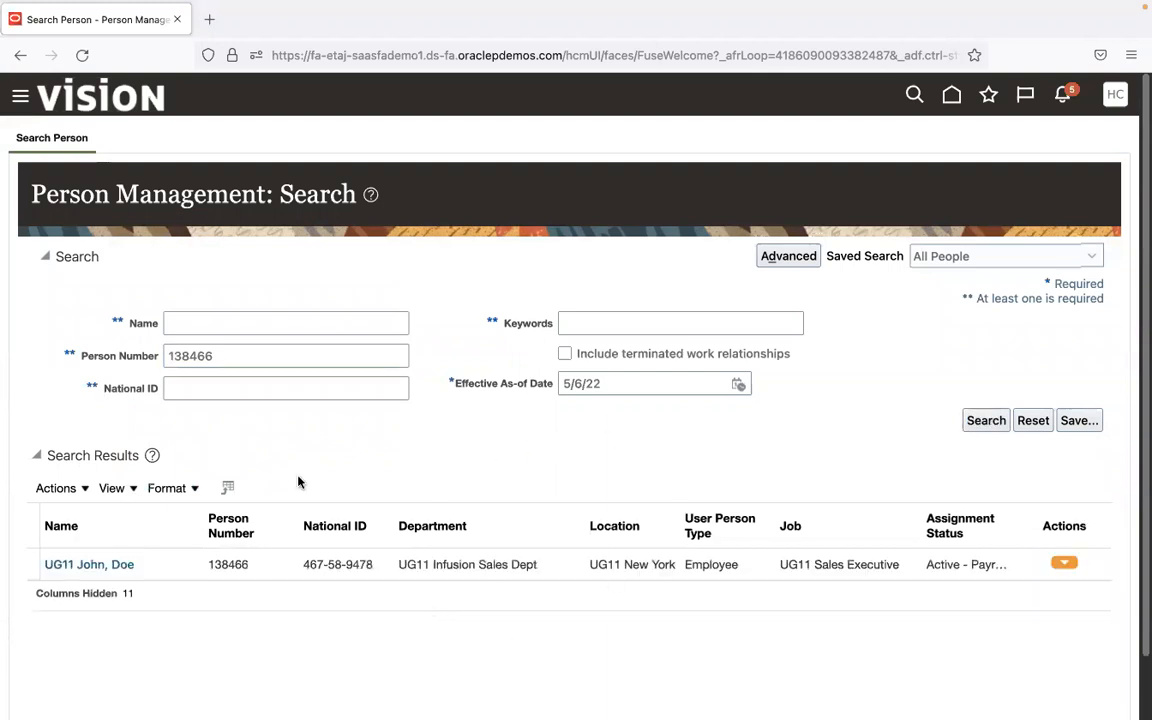
click(118, 565)
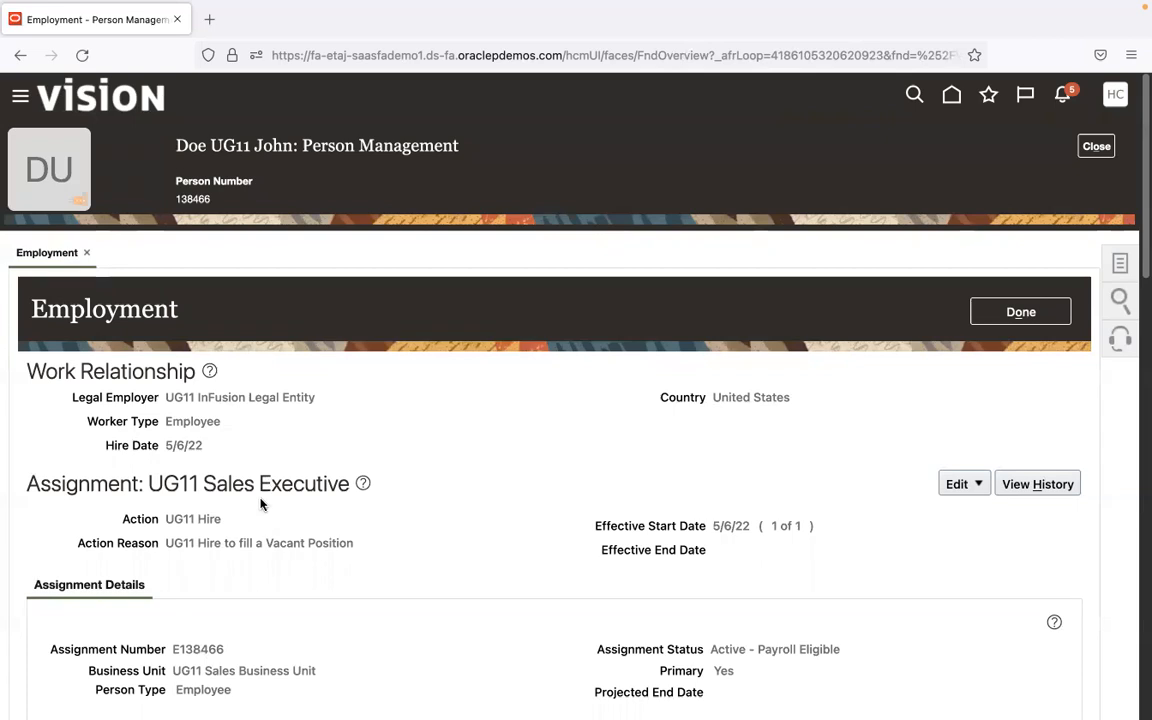
Step: Review the task list available for the employee, from Absences and Payroll to Personal and Employment, and close it
click(1118, 264)
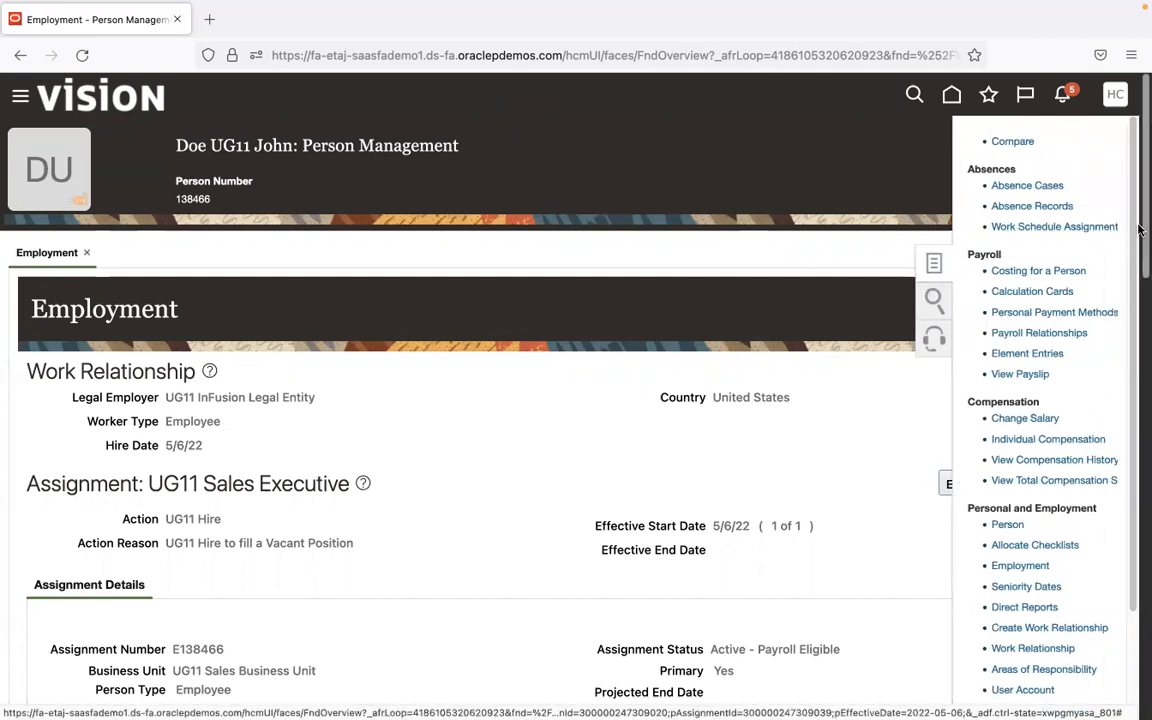
drag(1139, 221, 1140, 247)
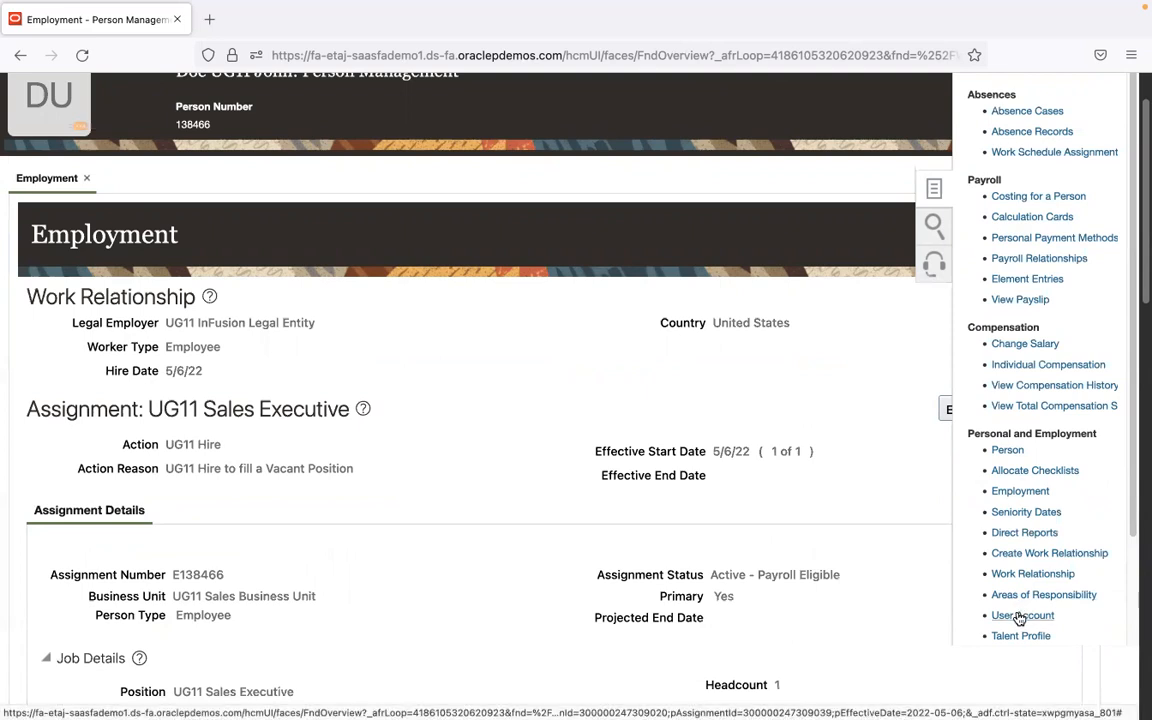
click(678, 360)
Step: Examine the assignment title and the assignment number in the employee's employment record
drag(1141, 273, 1140, 321)
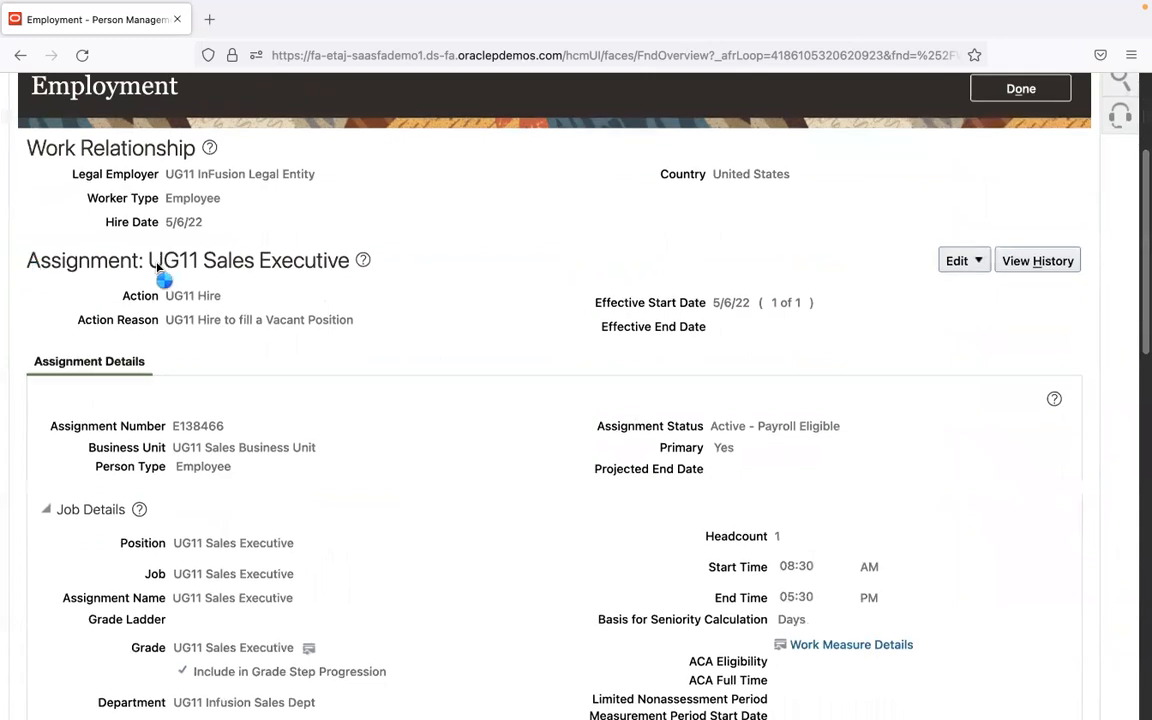
drag(155, 265, 350, 262)
click(226, 402)
drag(149, 260, 350, 262)
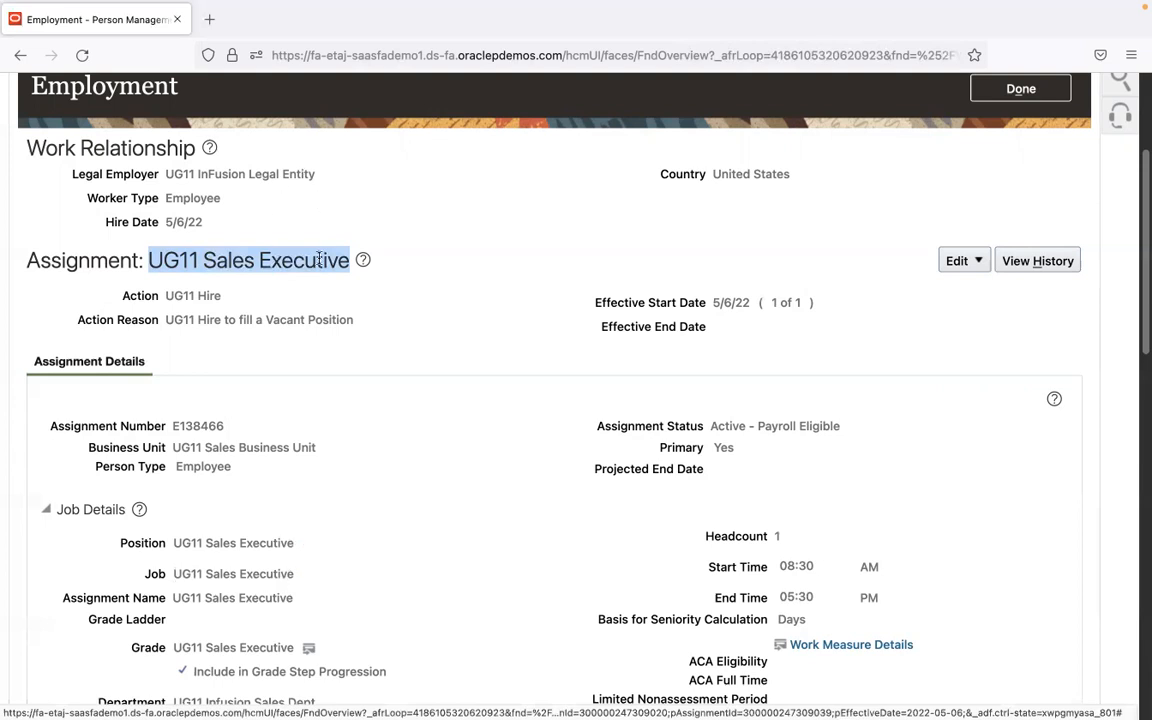
click(181, 426)
drag(181, 426, 222, 427)
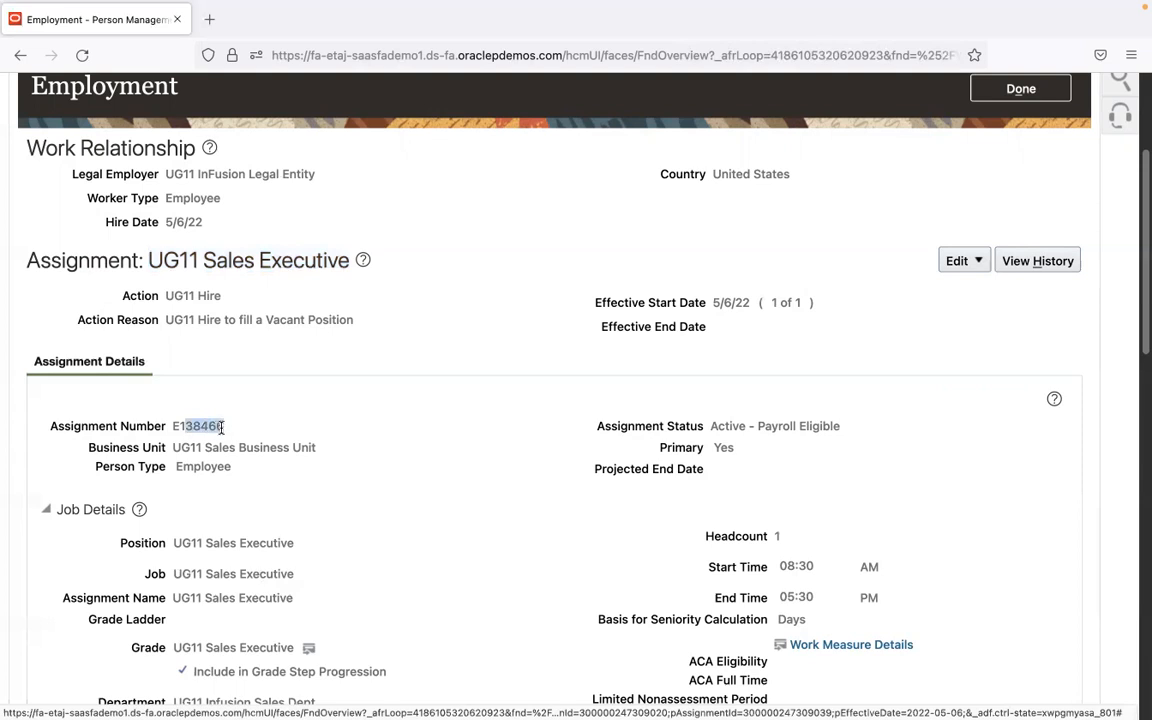
double_click(175, 426)
Step: Close the employee's Person Management record and open the New Person task page from the home page
drag(1145, 300, 1140, 72)
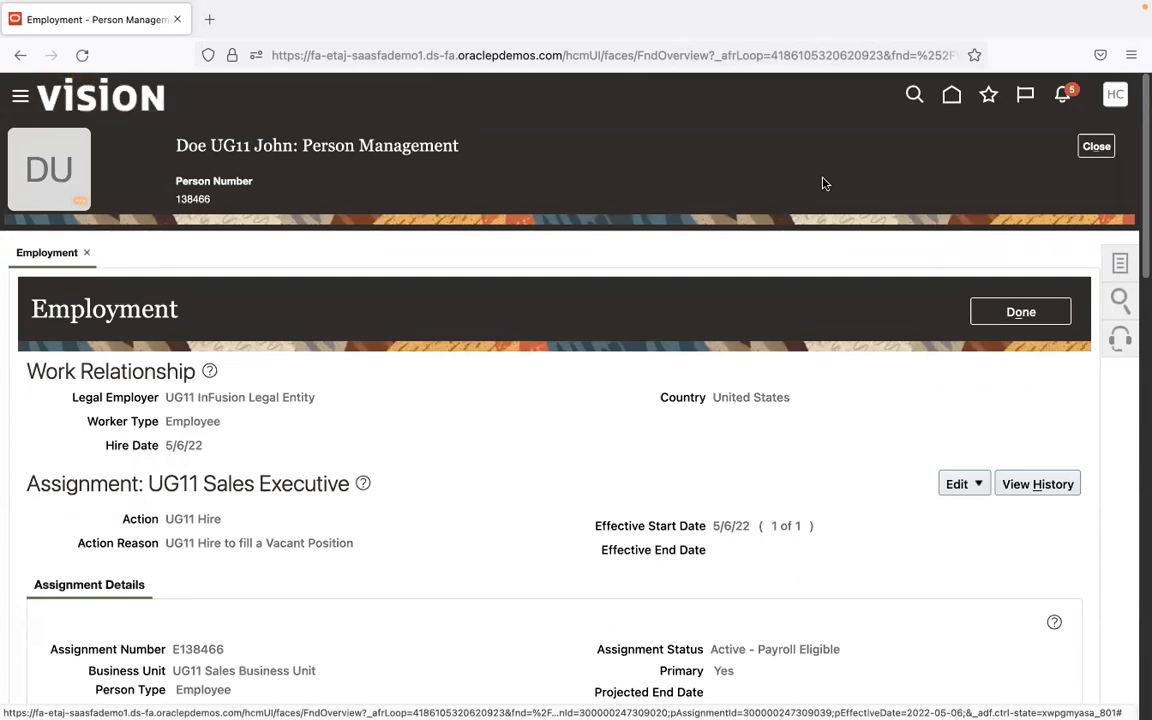
click(1097, 147)
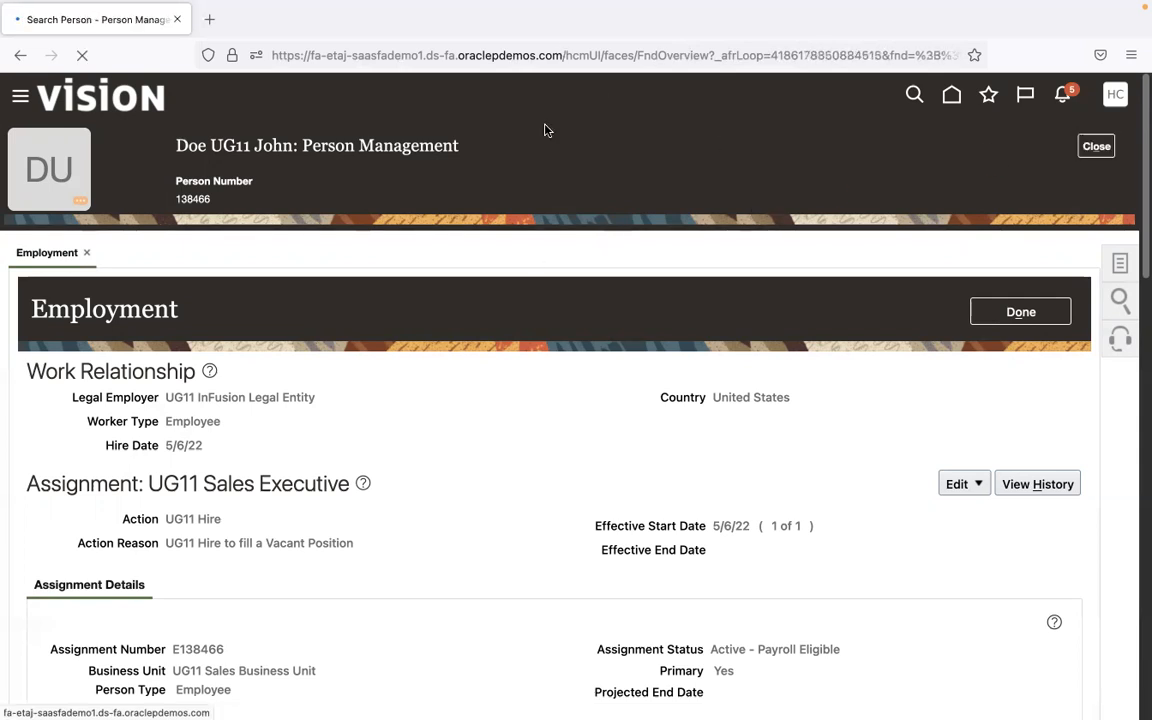
click(951, 97)
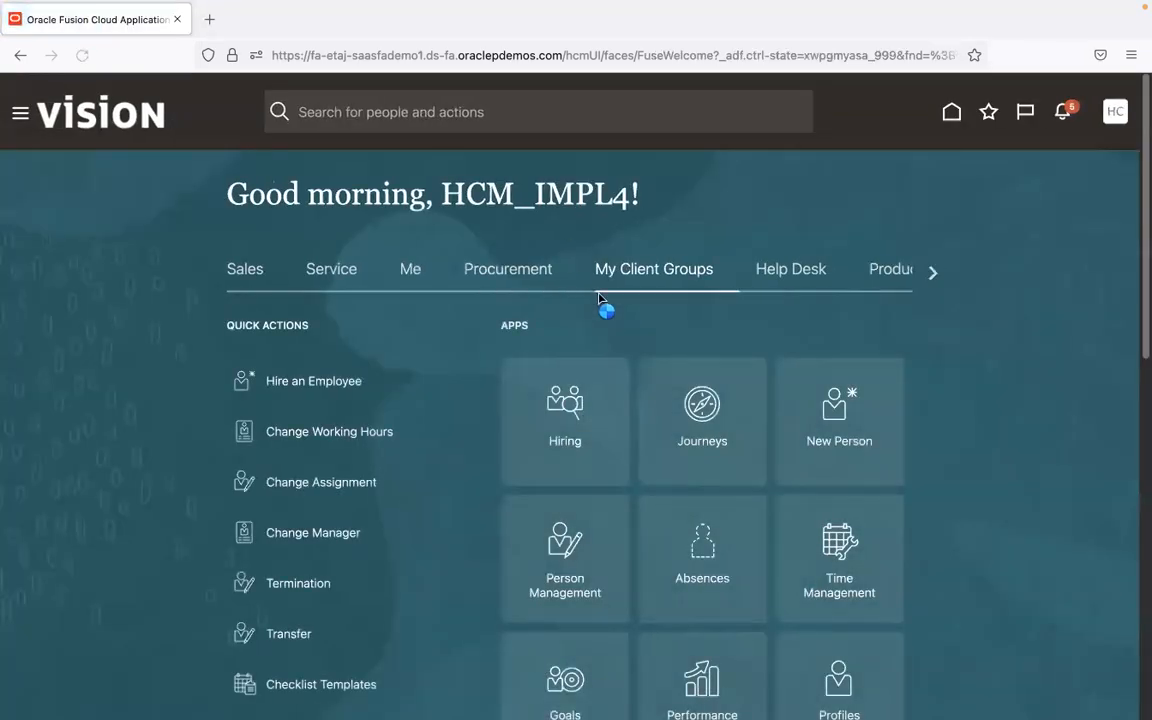
click(855, 442)
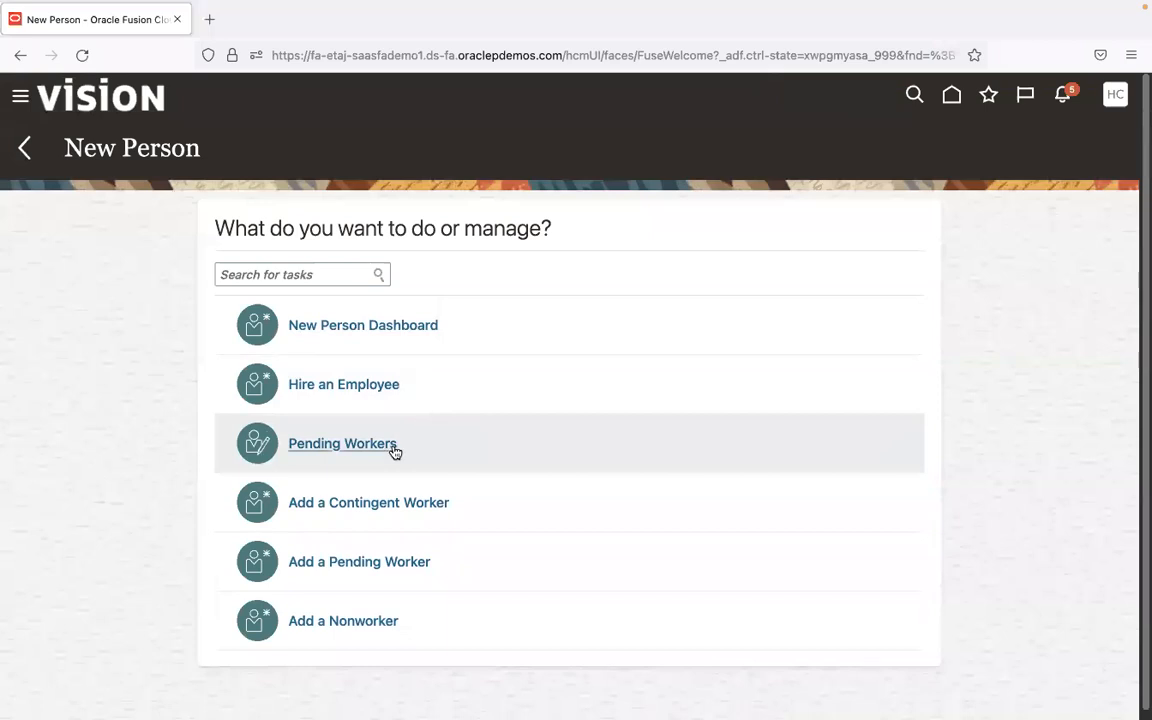